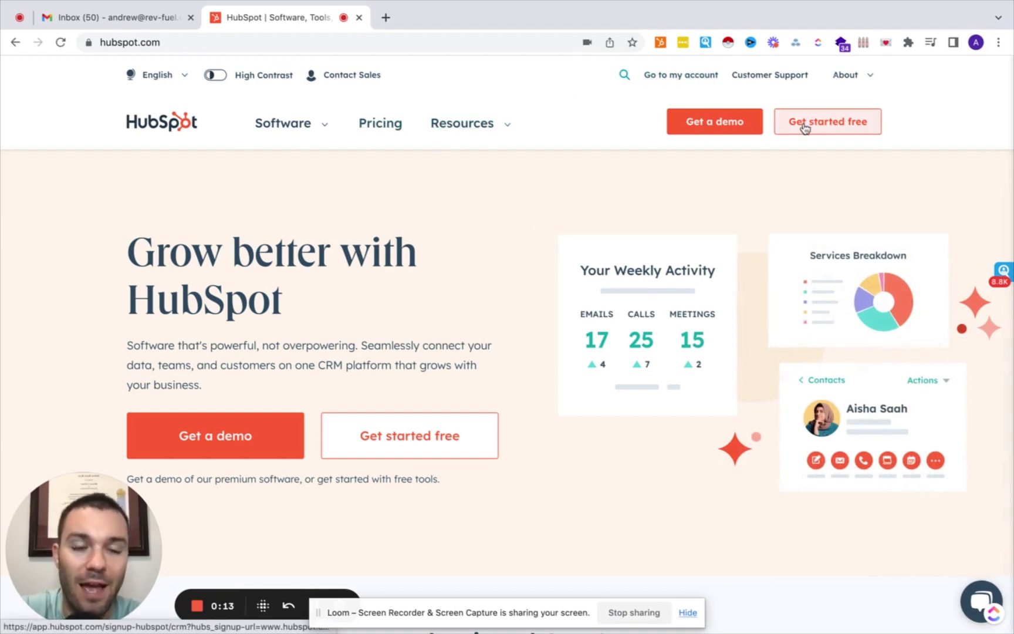
Start a free HubSpot sign-up as a new user with the second Google account.
scroll(583, 225, "down", 5)
scroll(582, 226, "up", 2)
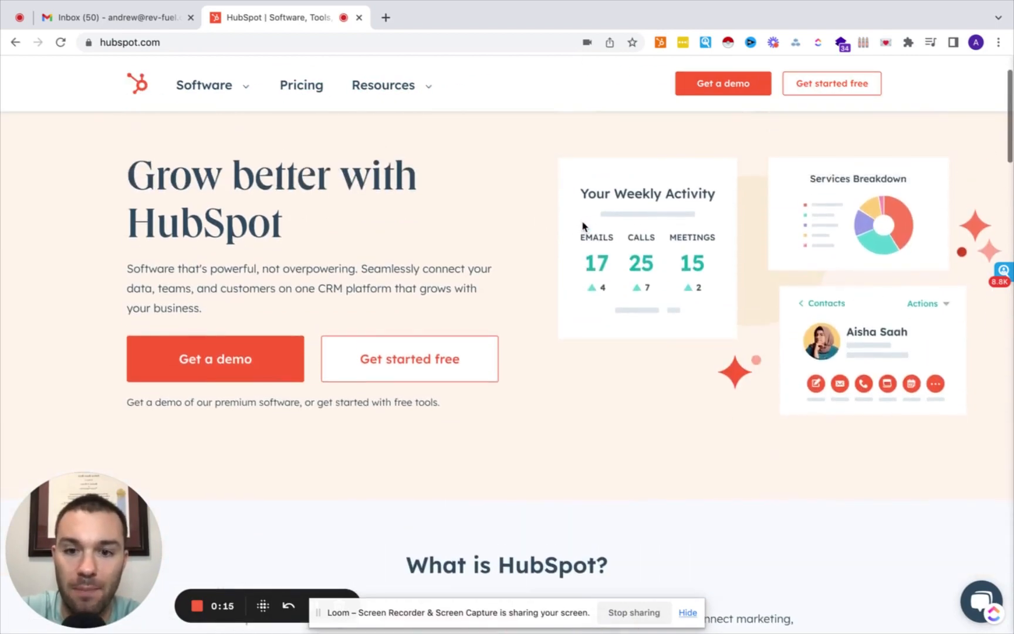
left_click(413, 369)
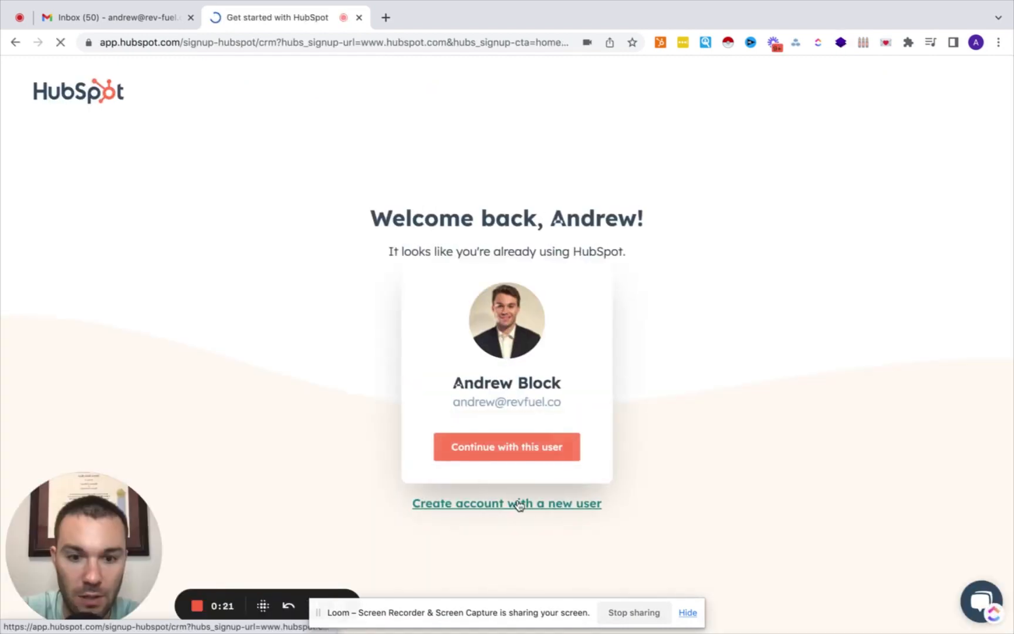
left_click(519, 504)
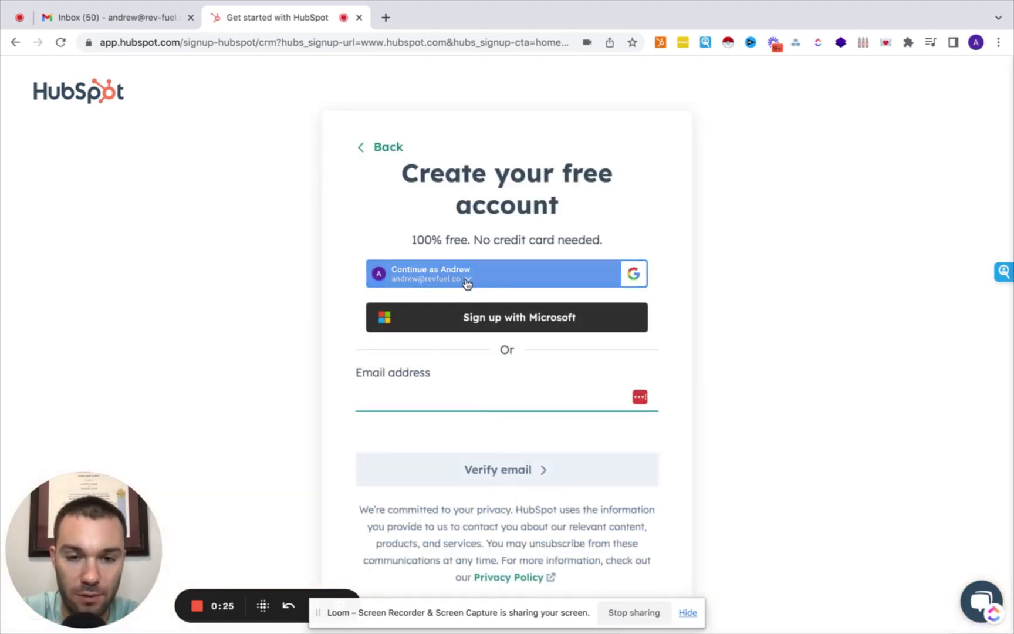
left_click(467, 284)
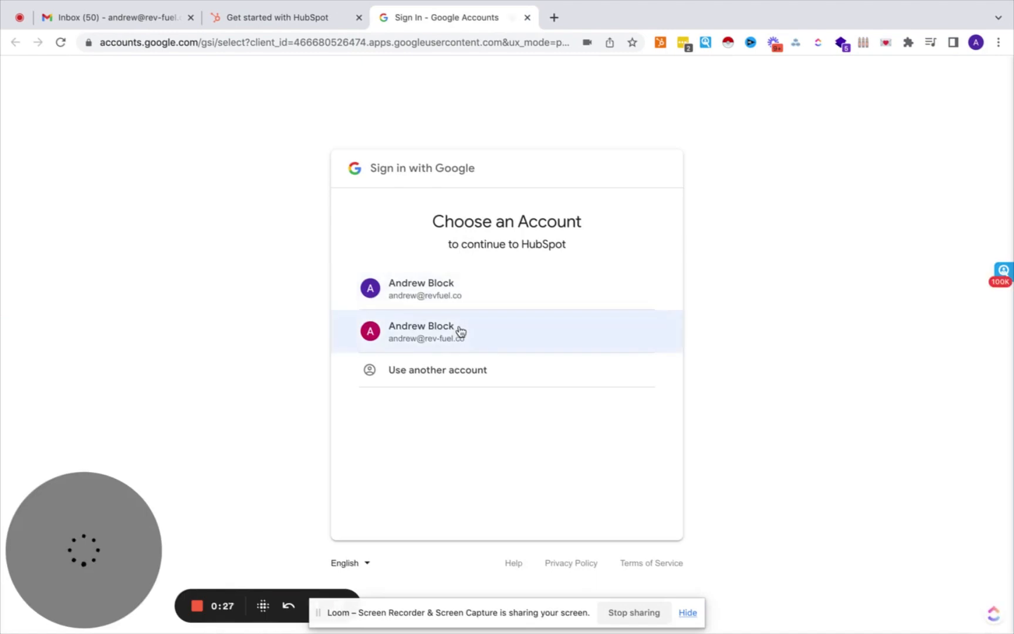
left_click(461, 332)
left_click(606, 387)
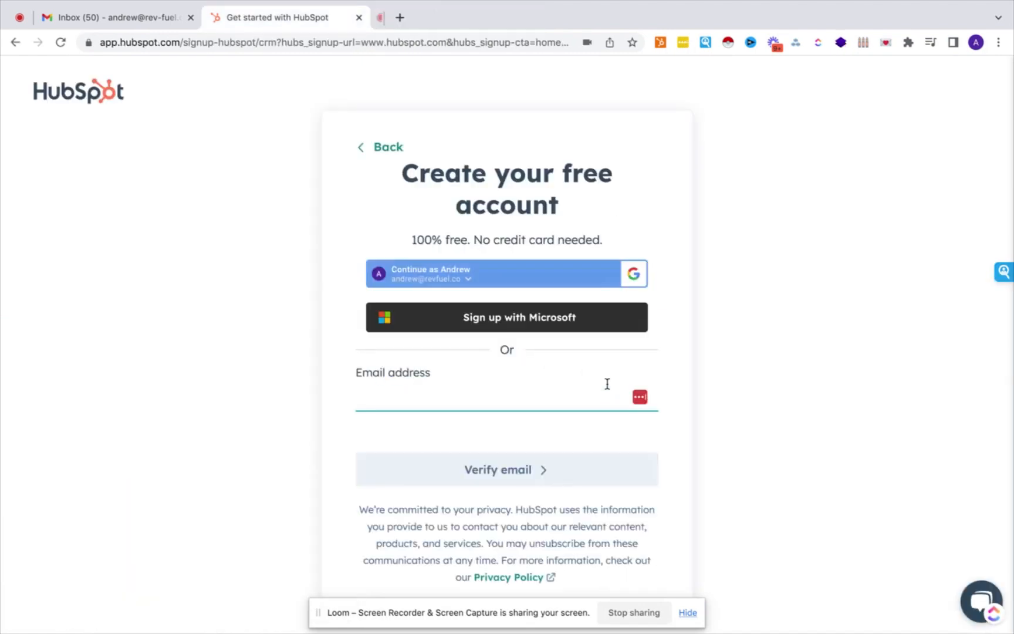
Choose Management Consulting as the industry and Owner as the job role.
left_click(541, 335)
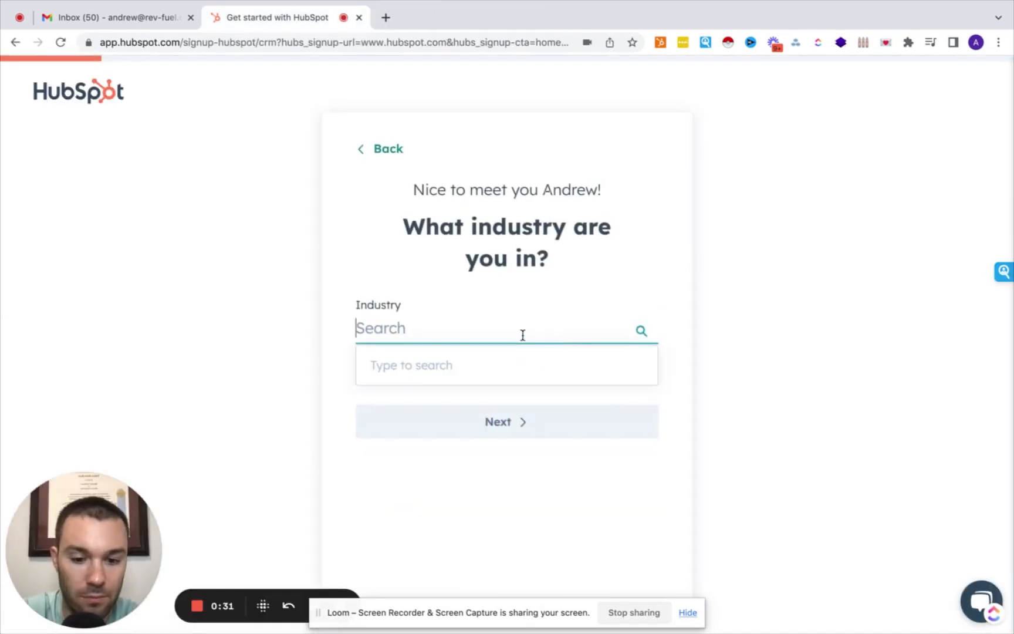
type("con")
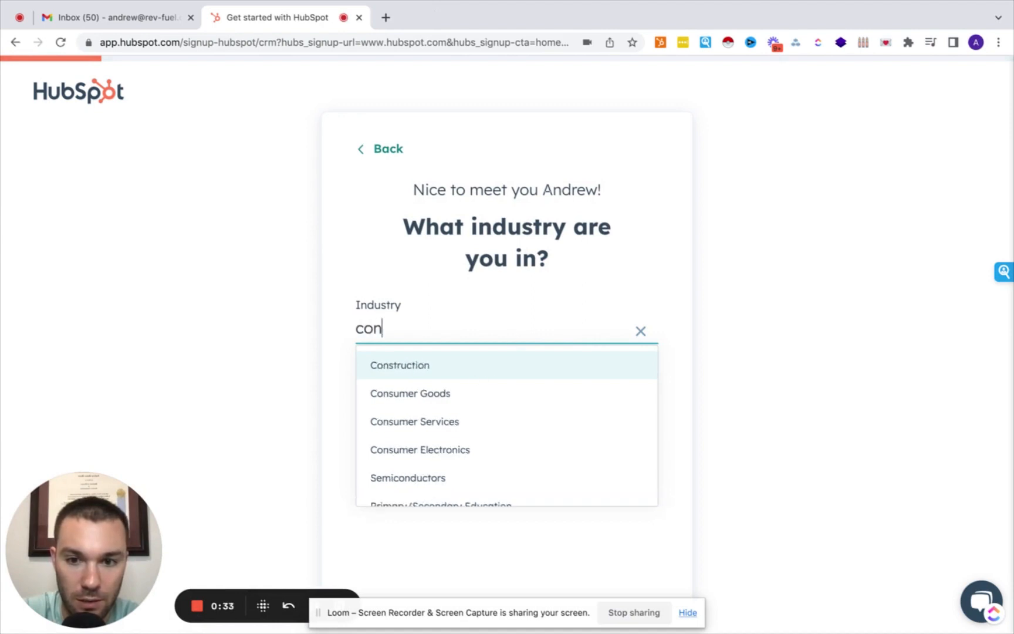
type("su")
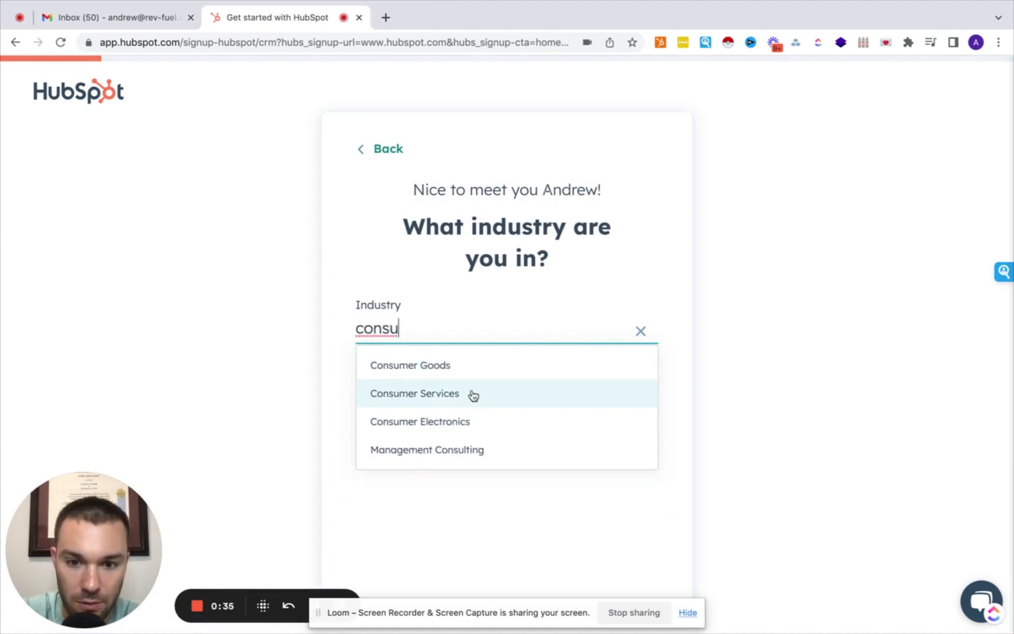
left_click(457, 450)
left_click(491, 427)
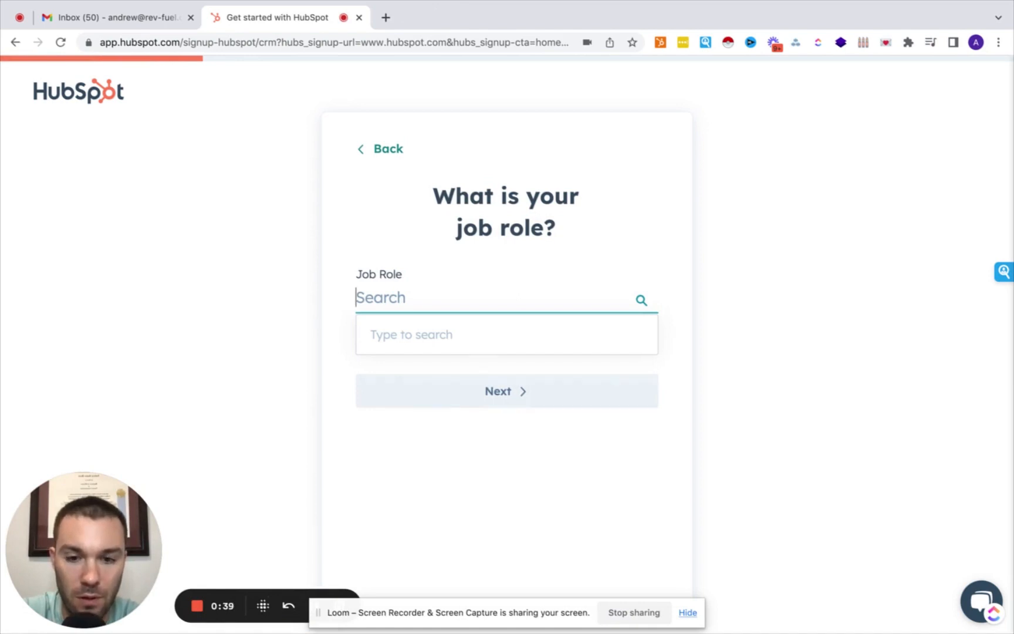
type("own")
left_click(417, 344)
left_click(508, 396)
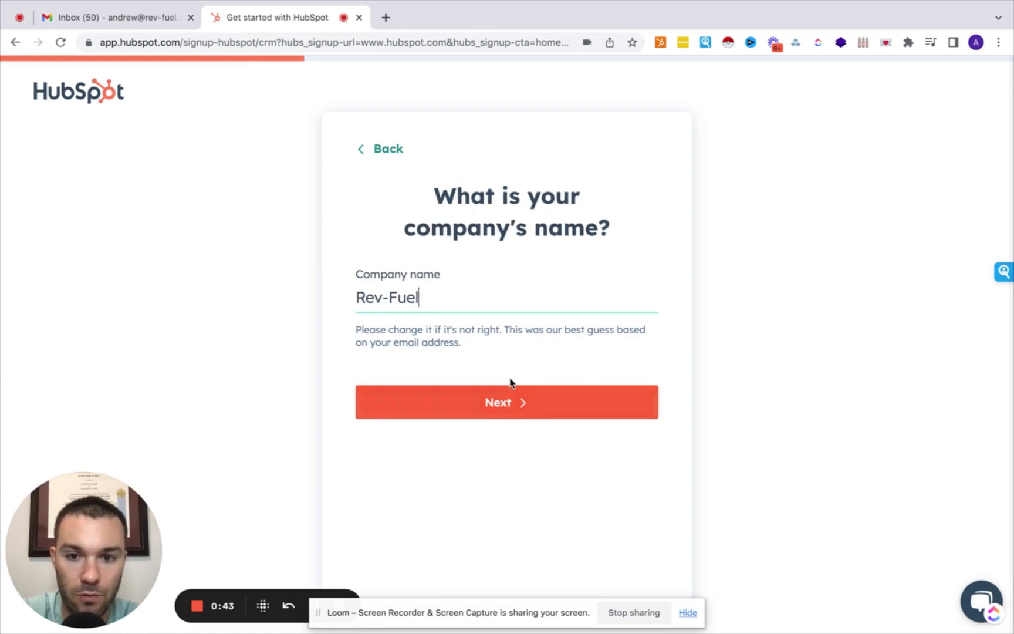
Name the company 'Rev-Fuel Test', size Just me, keep rev-fuel.co and US hosting, and create the account.
key("super+a")
left_click(474, 300)
type("Test")
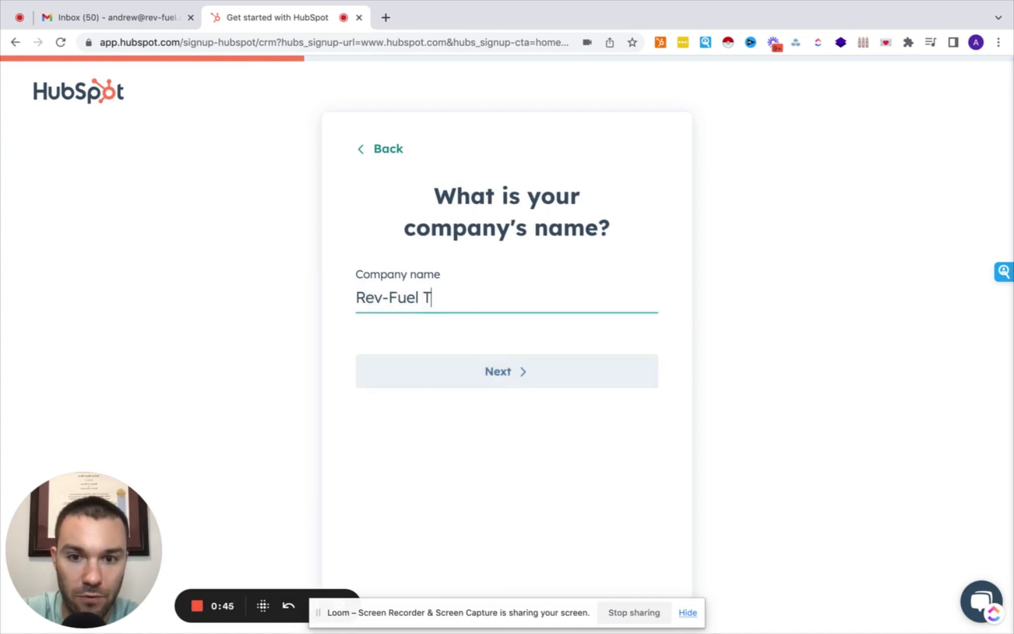
left_click(488, 373)
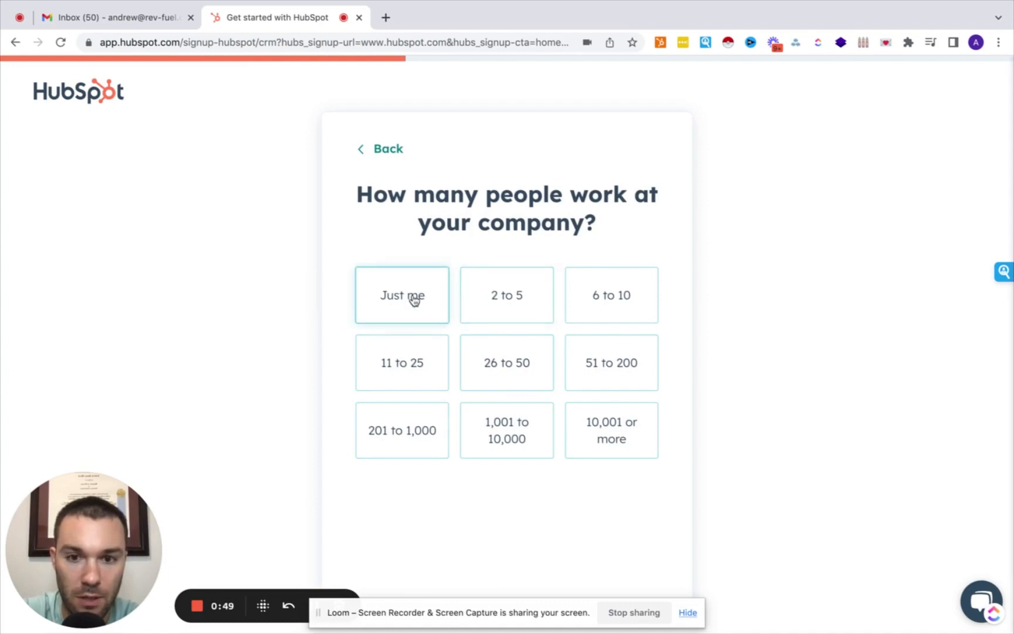
left_click(414, 299)
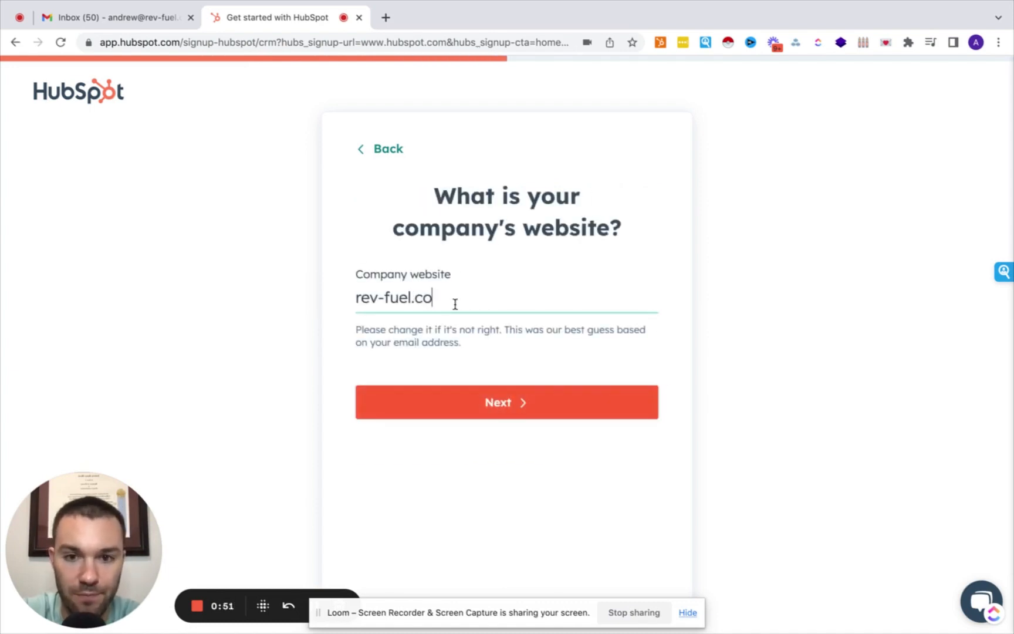
left_click(494, 409)
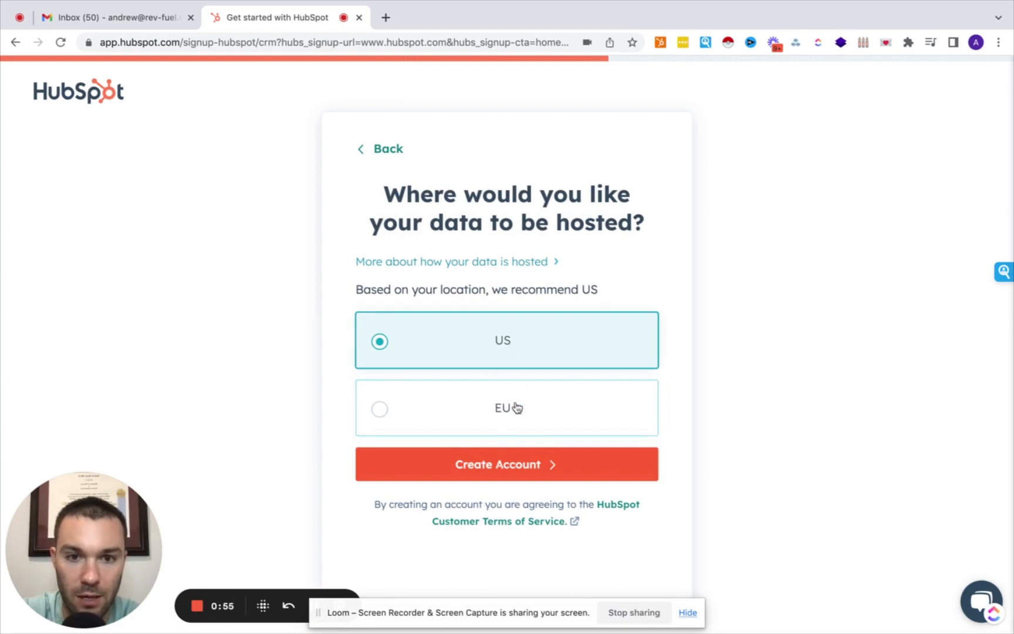
left_click(501, 466)
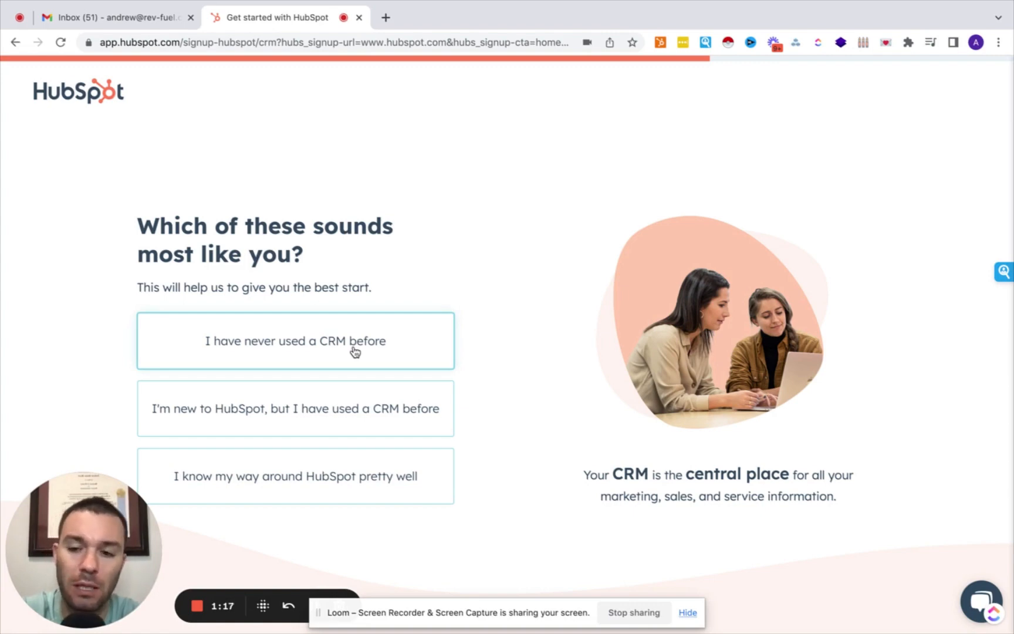
Answer that you know HubSpot well, skip the first-goal question, and choose Sales.
left_click(299, 484)
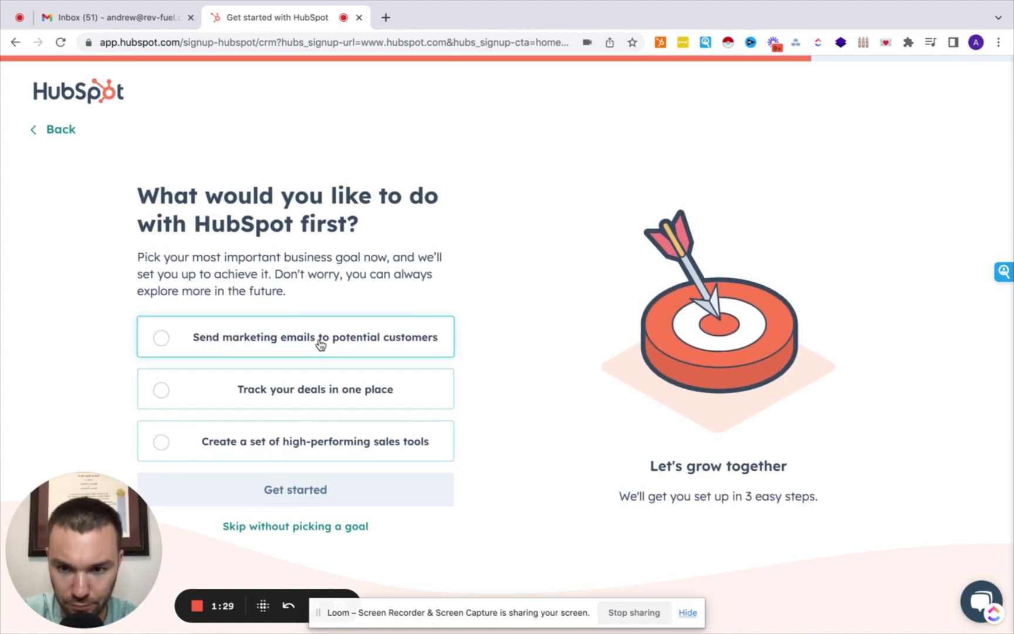
left_click(306, 527)
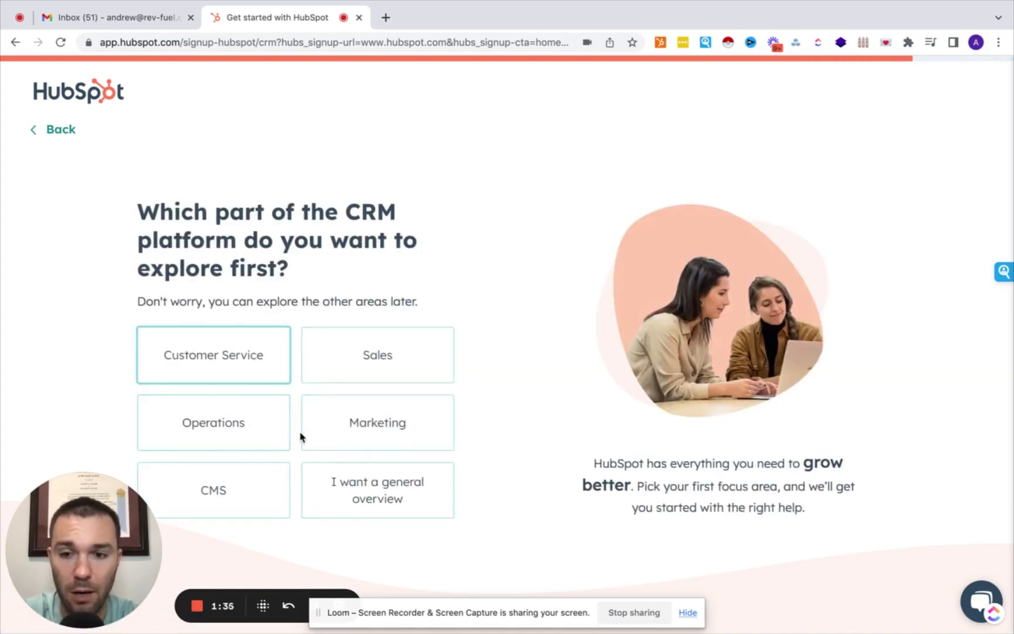
left_click(351, 358)
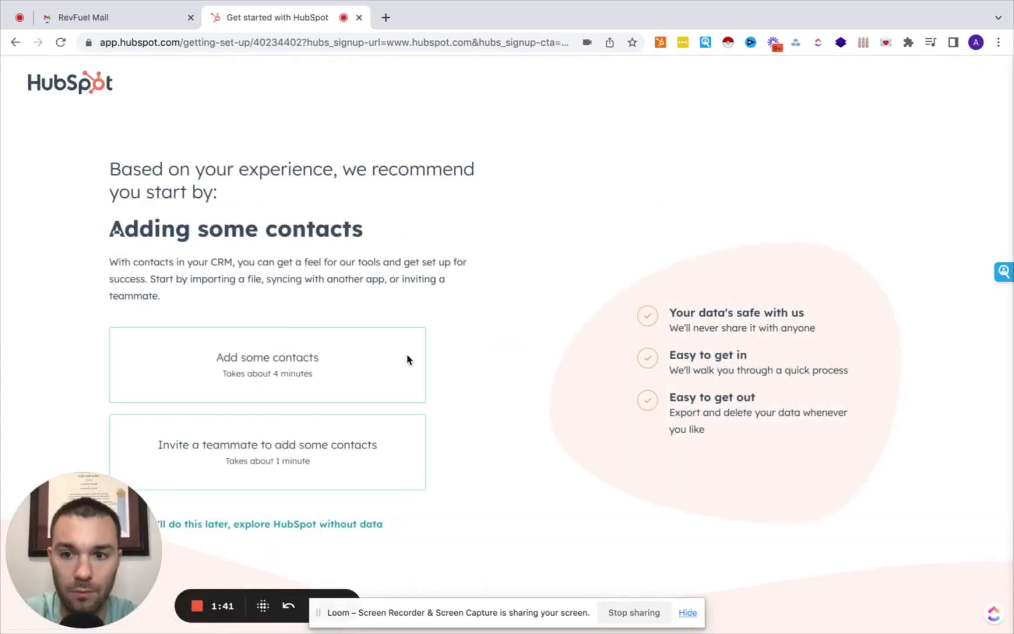
Skip adding contacts for now and explore HubSpot without data.
left_click(201, 528)
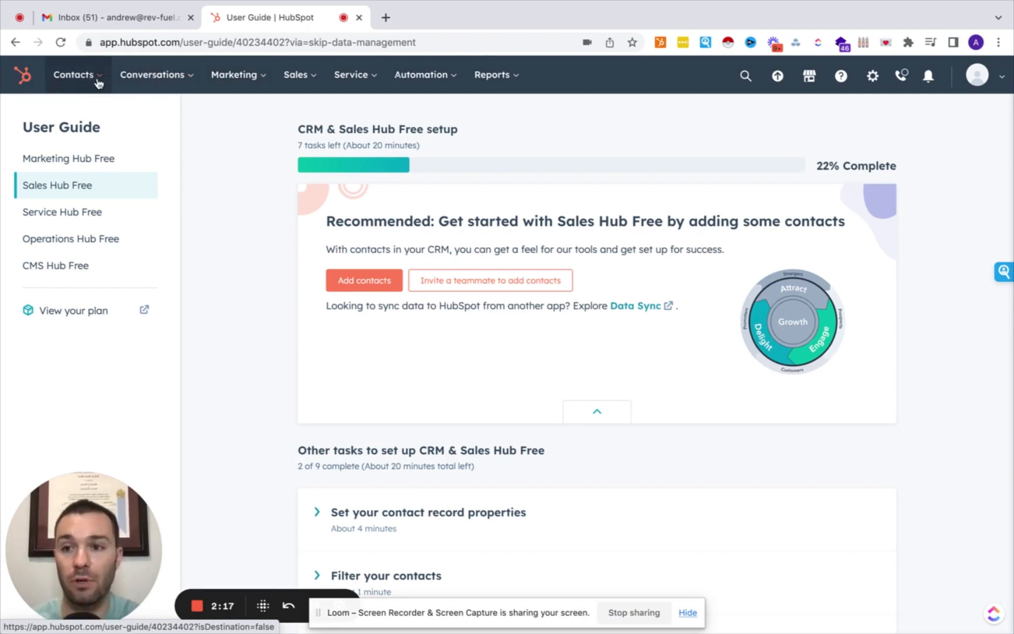
Browse the Contacts, Sales, Service, Automation and Reports menus, then bring up the search panel.
left_click(98, 83)
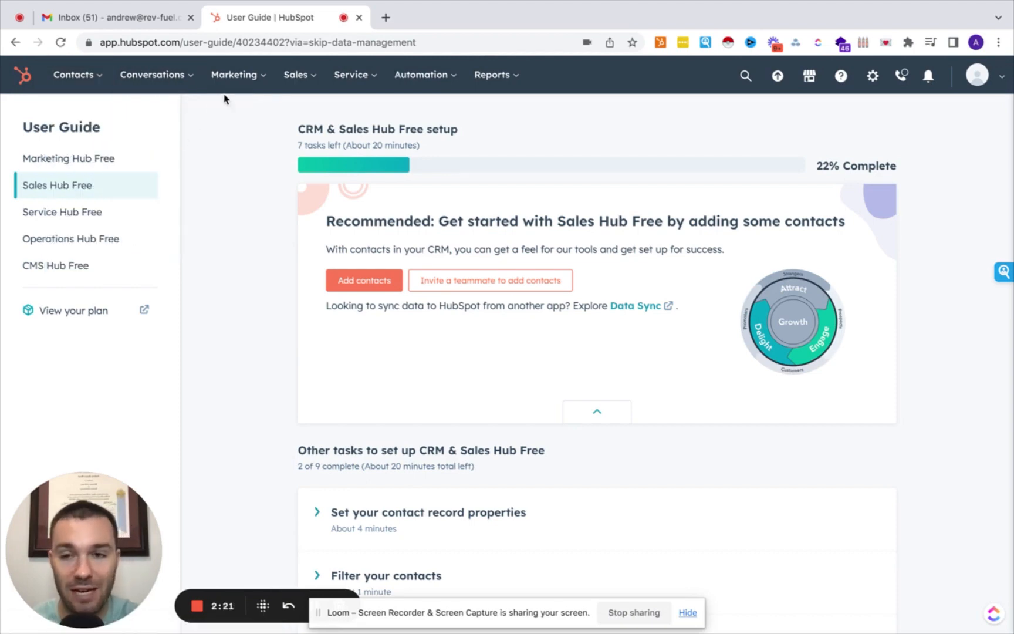
left_click(311, 82)
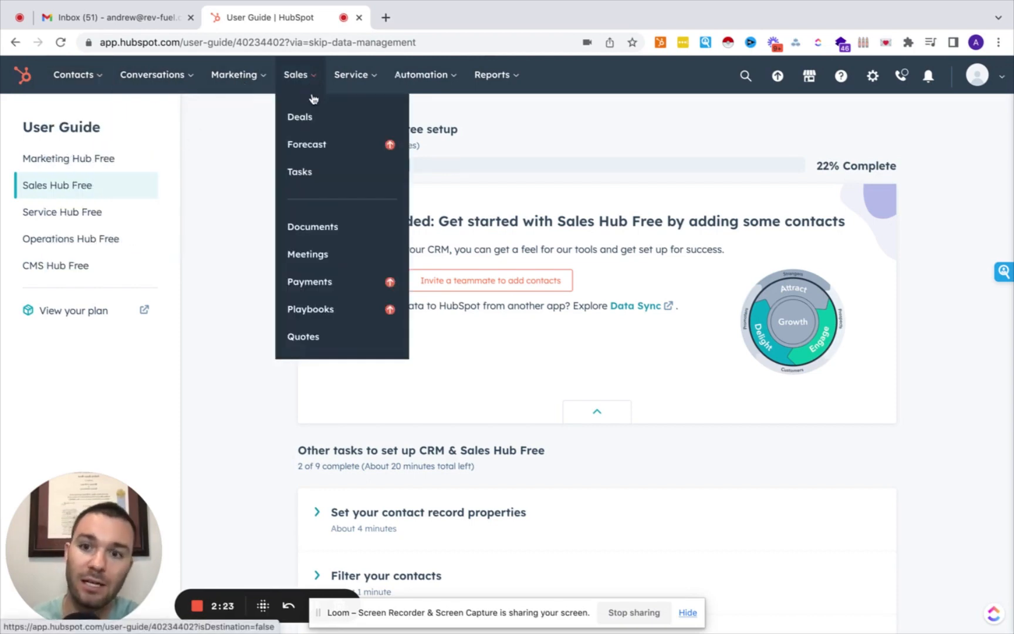
left_click(358, 79)
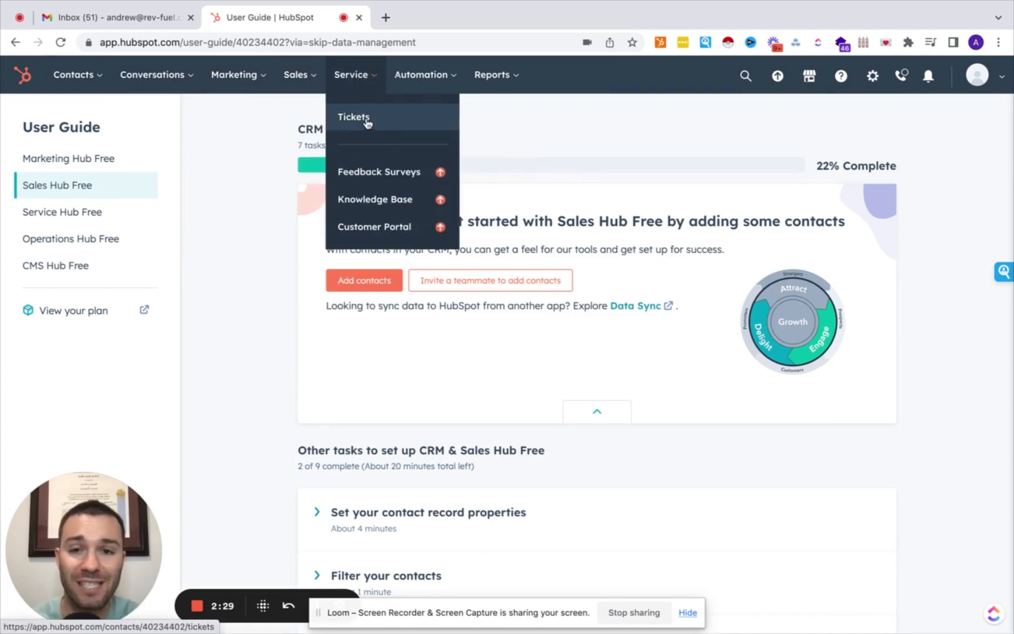
left_click(421, 79)
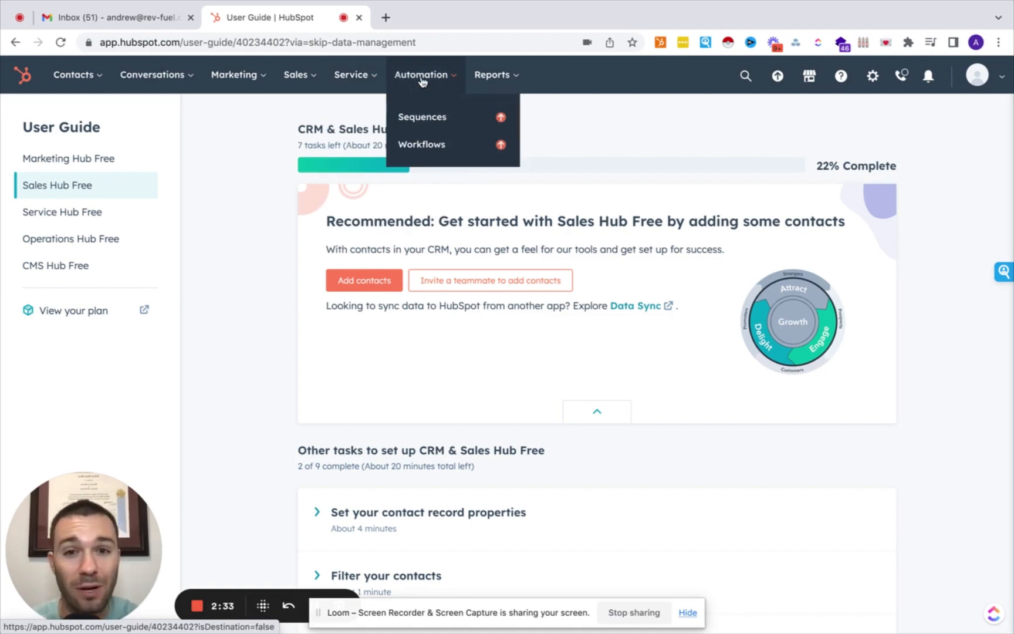
left_click(492, 82)
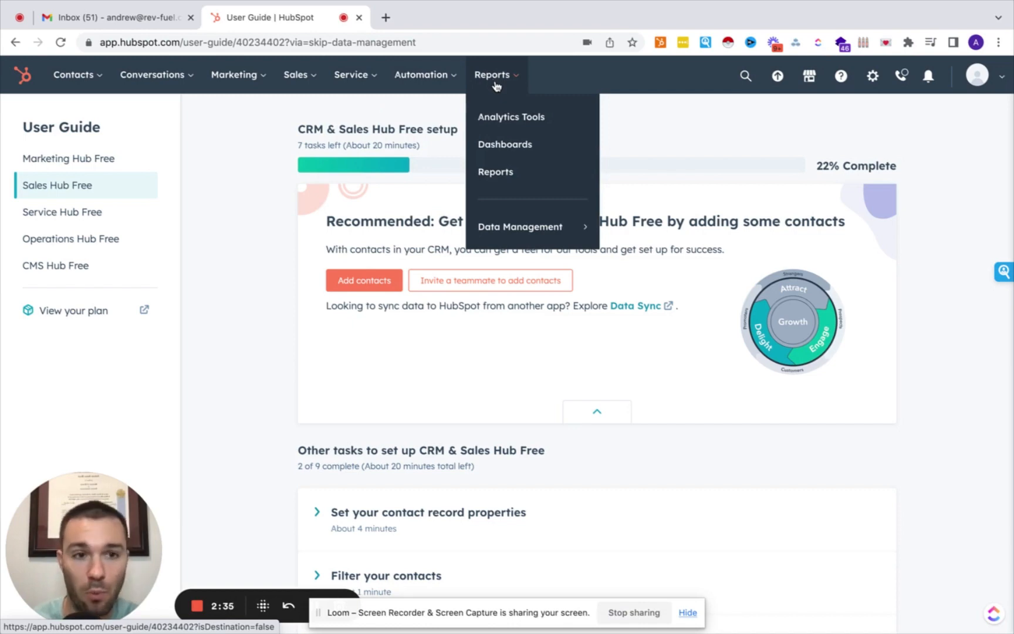
left_click(744, 73)
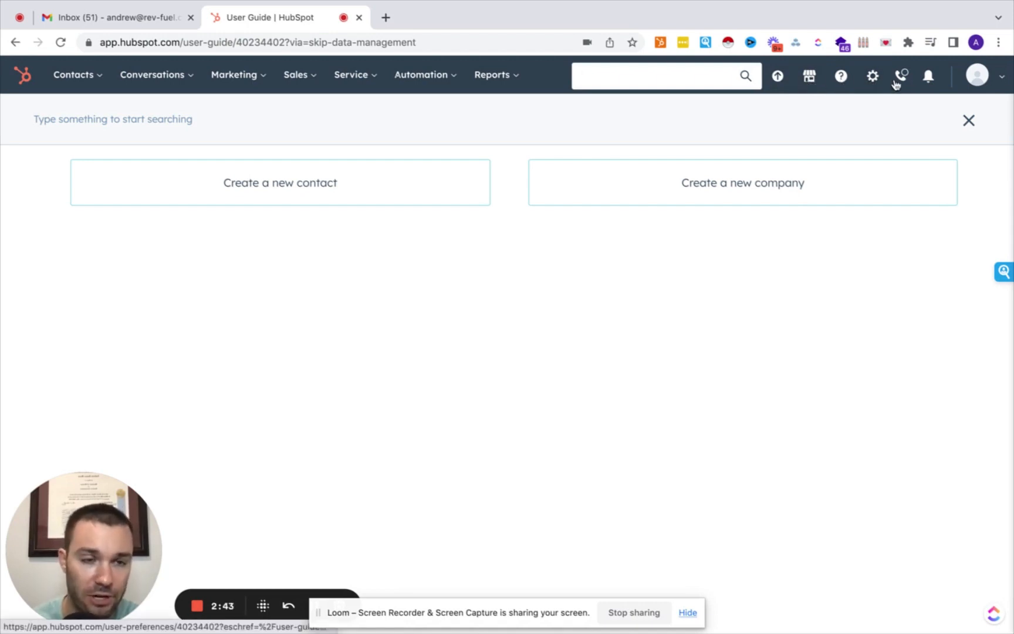
Go from the account menu to the General user preferences settings.
left_click(969, 79)
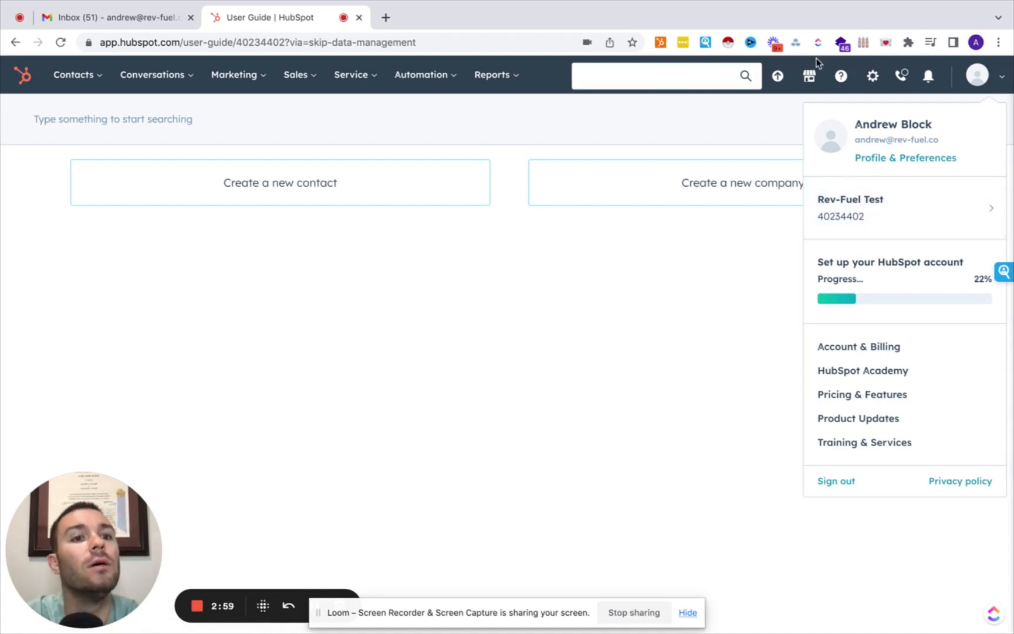
left_click(876, 83)
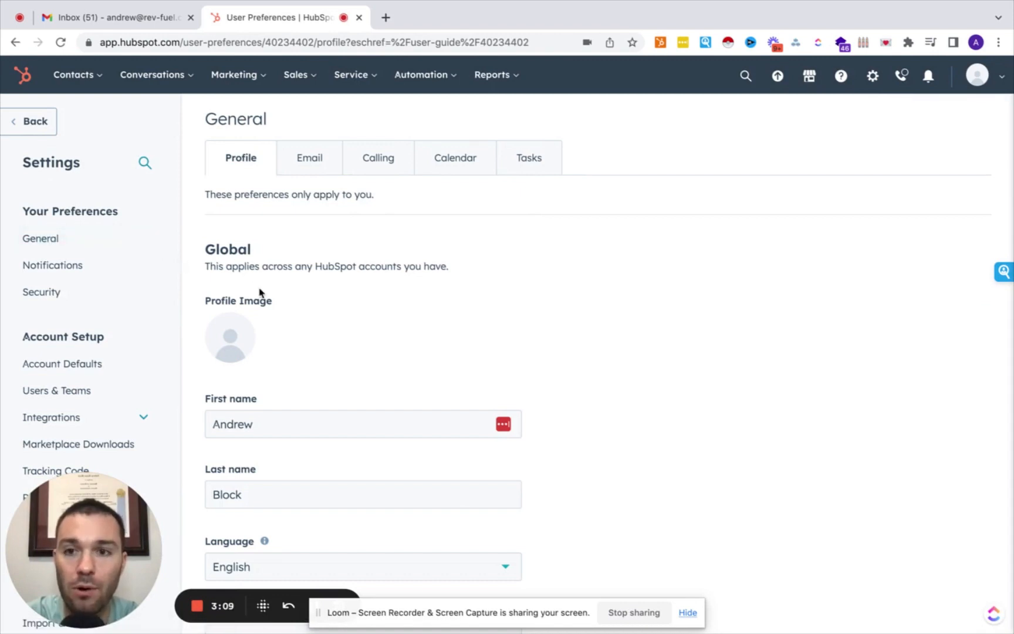
scroll(260, 292, "down", 1)
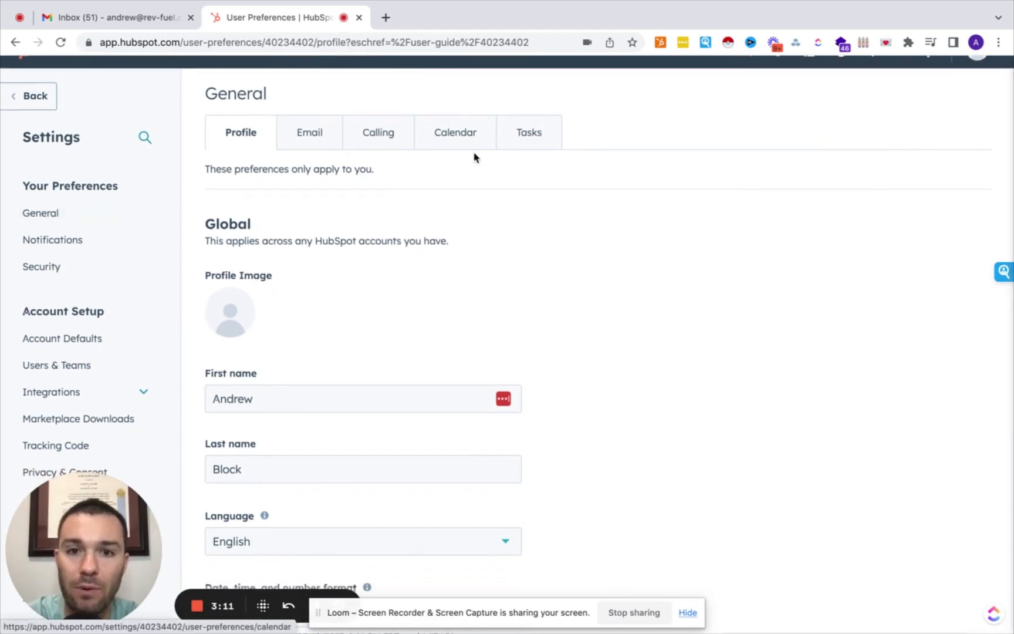
scroll(280, 230, "down", 2)
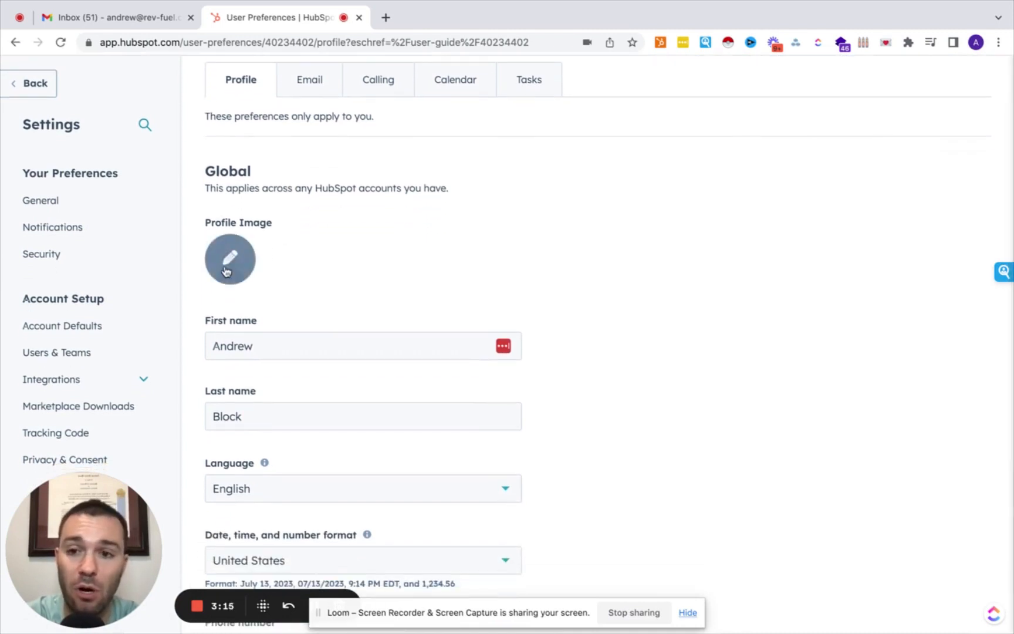
scroll(225, 271, "down", 3)
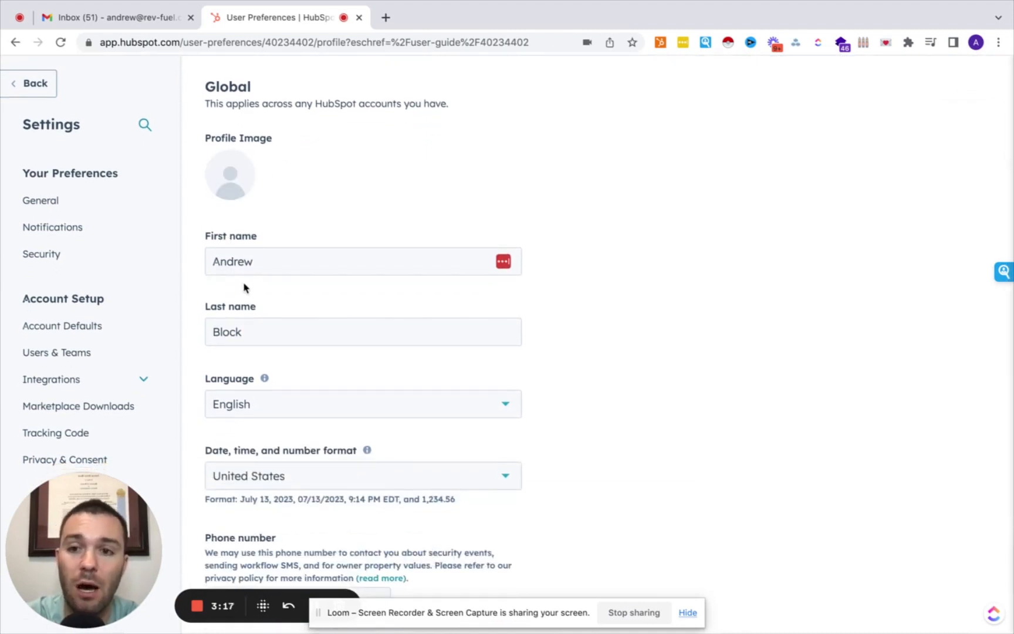
scroll(257, 337, "down", 7)
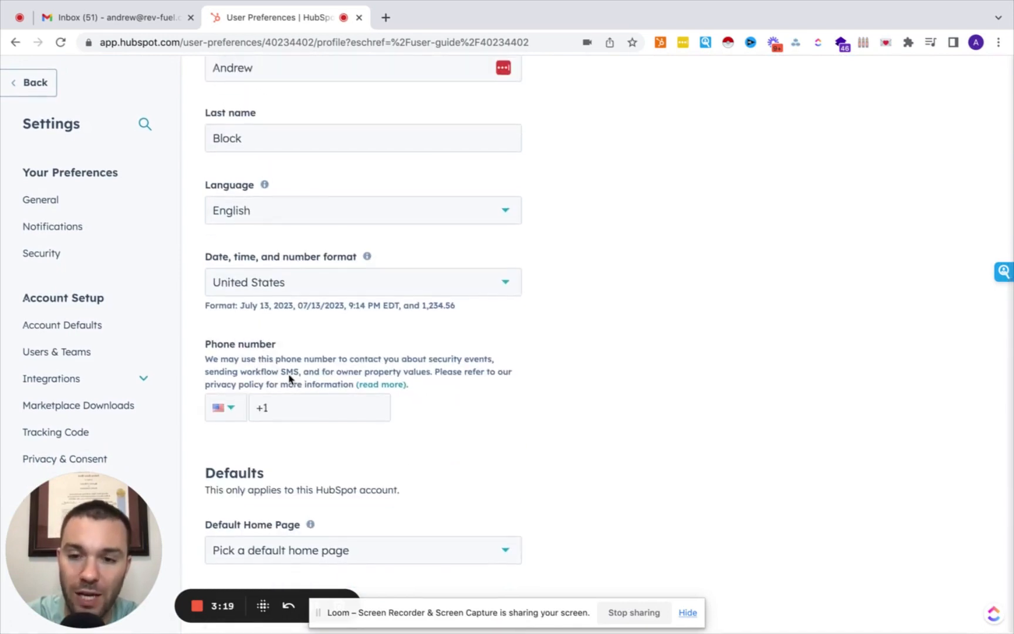
left_click(365, 549)
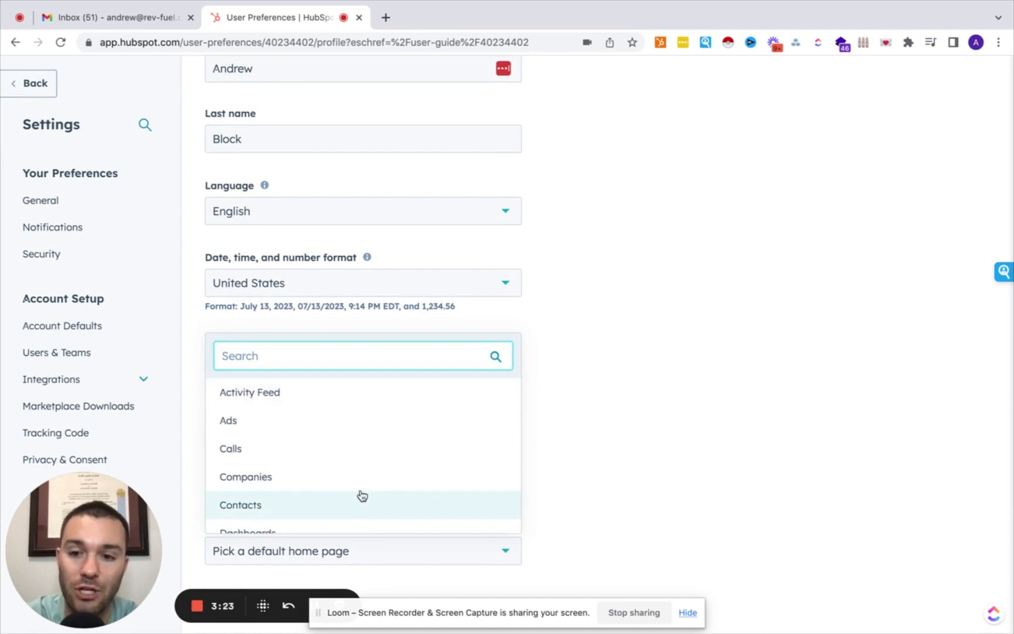
scroll(359, 496, "down", 2)
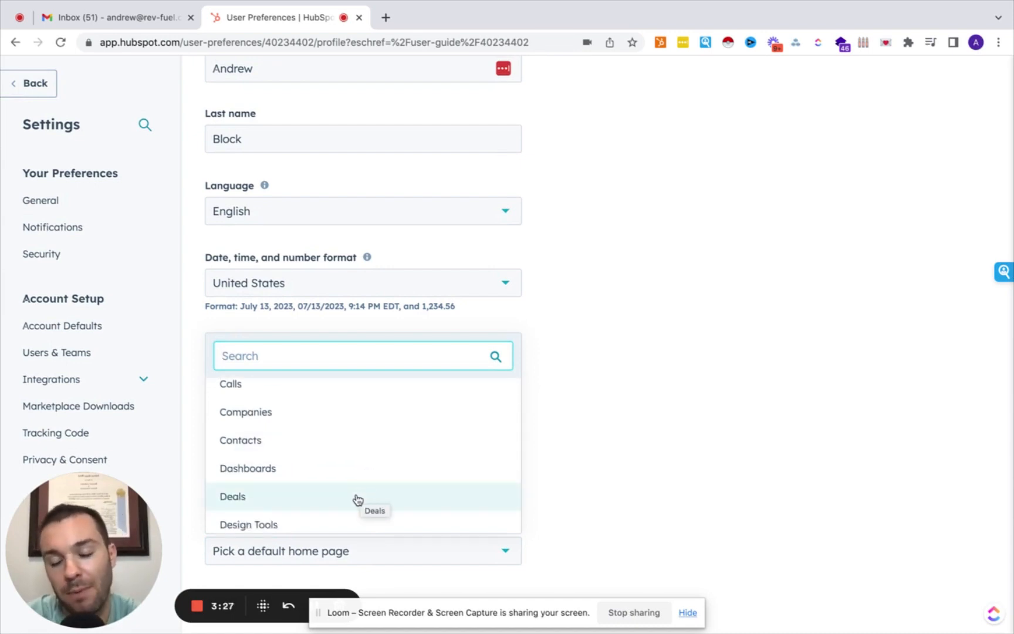
scroll(355, 476, "down", 3)
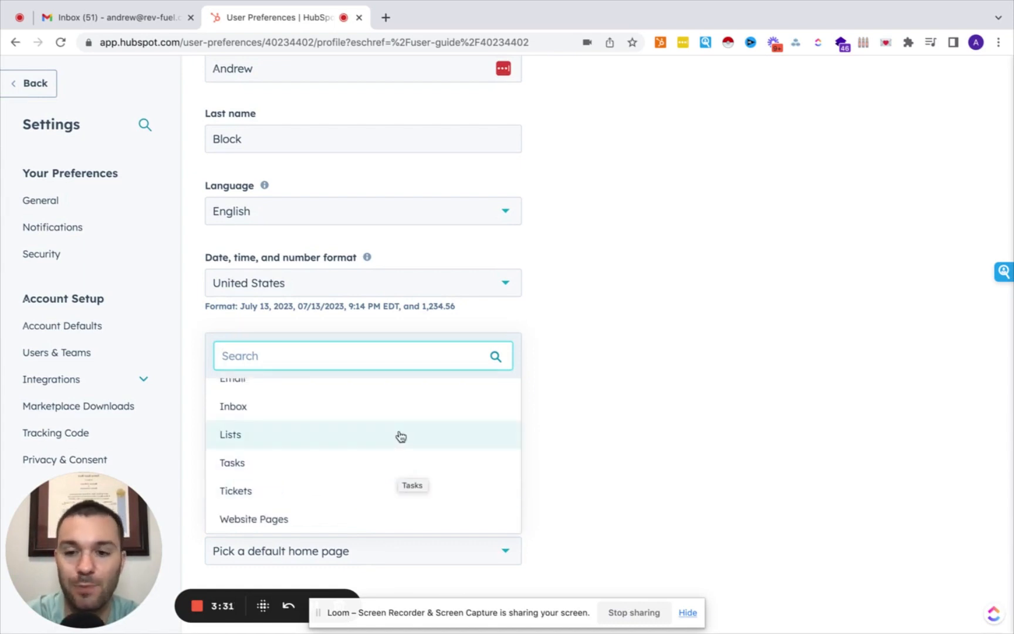
left_click(584, 446)
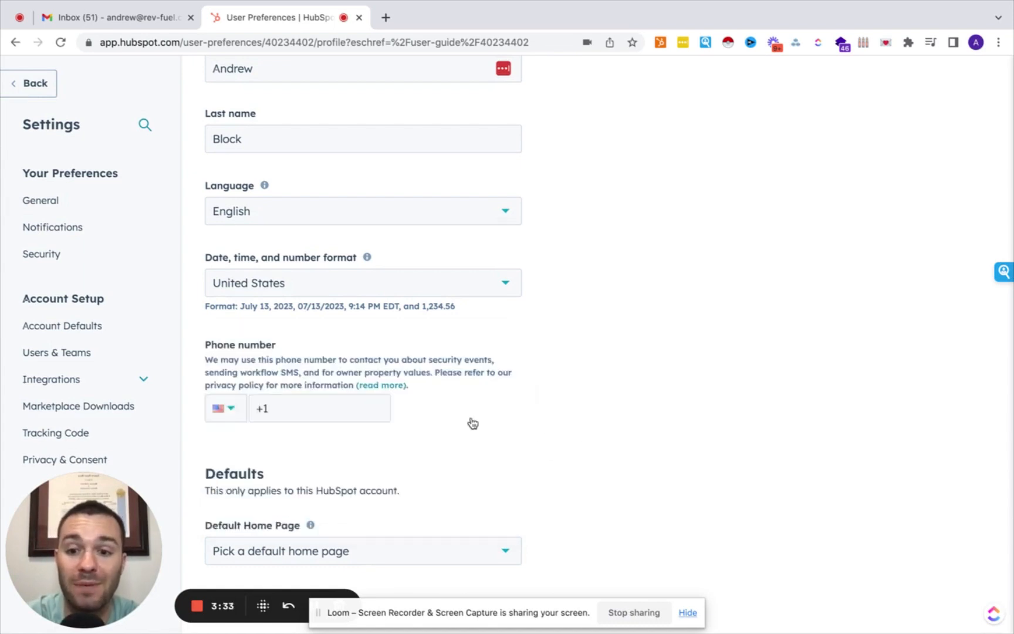
scroll(470, 423, "up", 5)
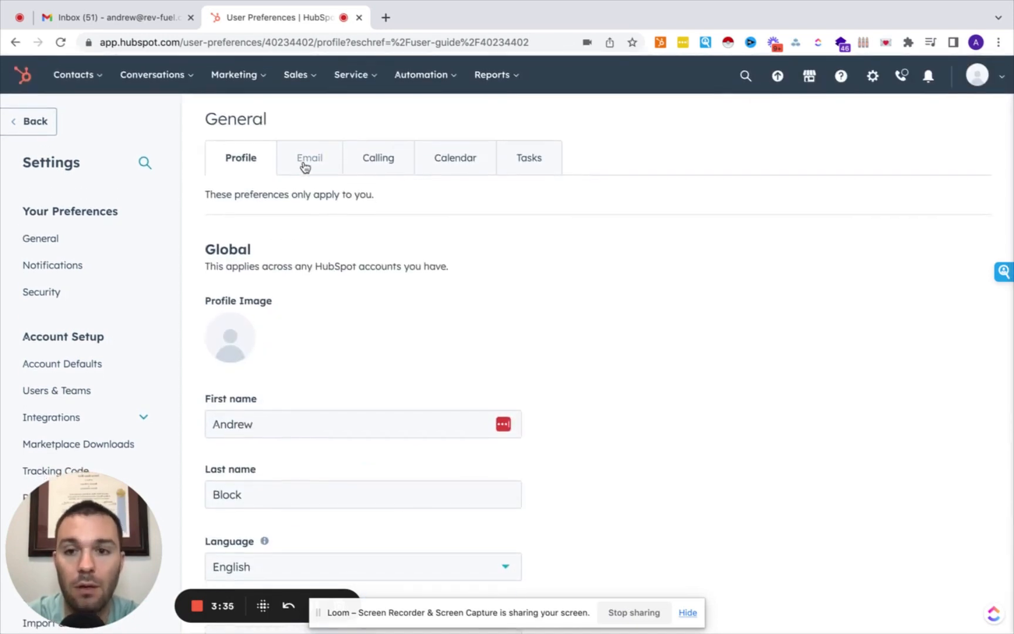
Begin connecting a personal email inbox with inbox automation turned on.
left_click(308, 165)
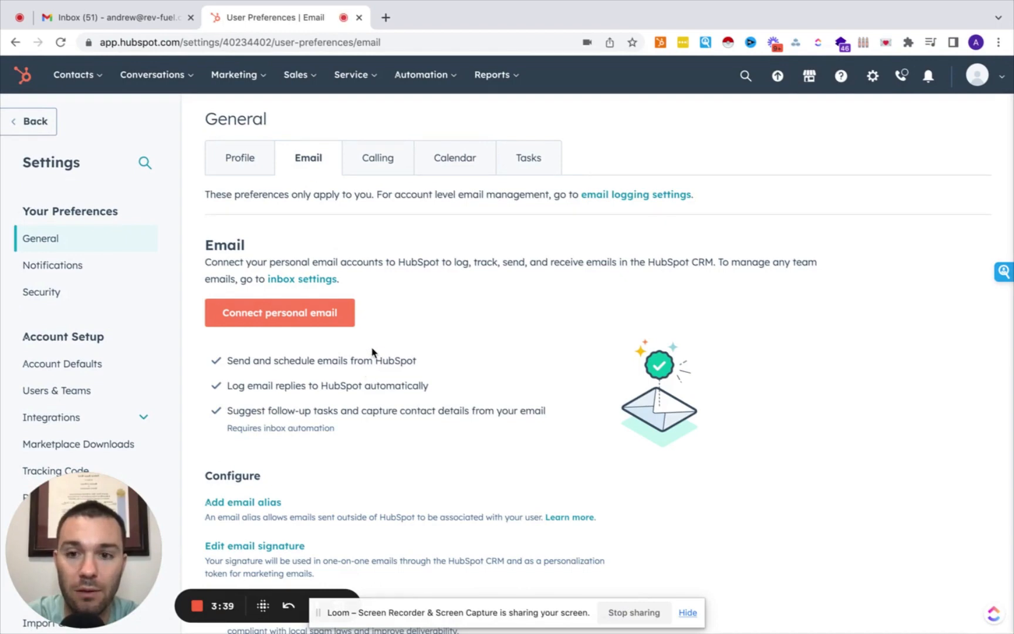
scroll(371, 364, "down", 1)
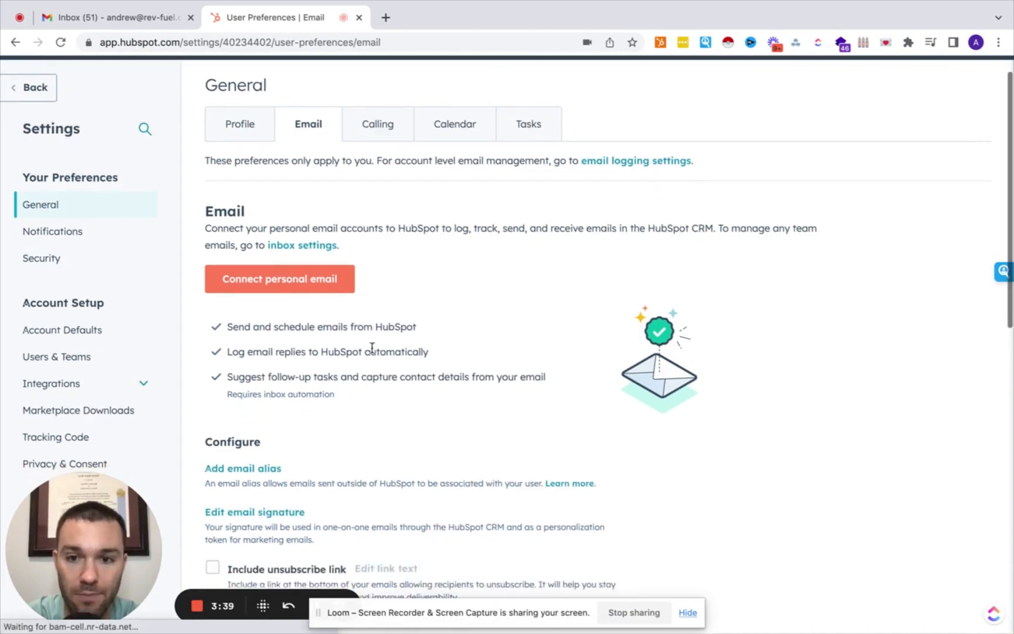
left_click(301, 282)
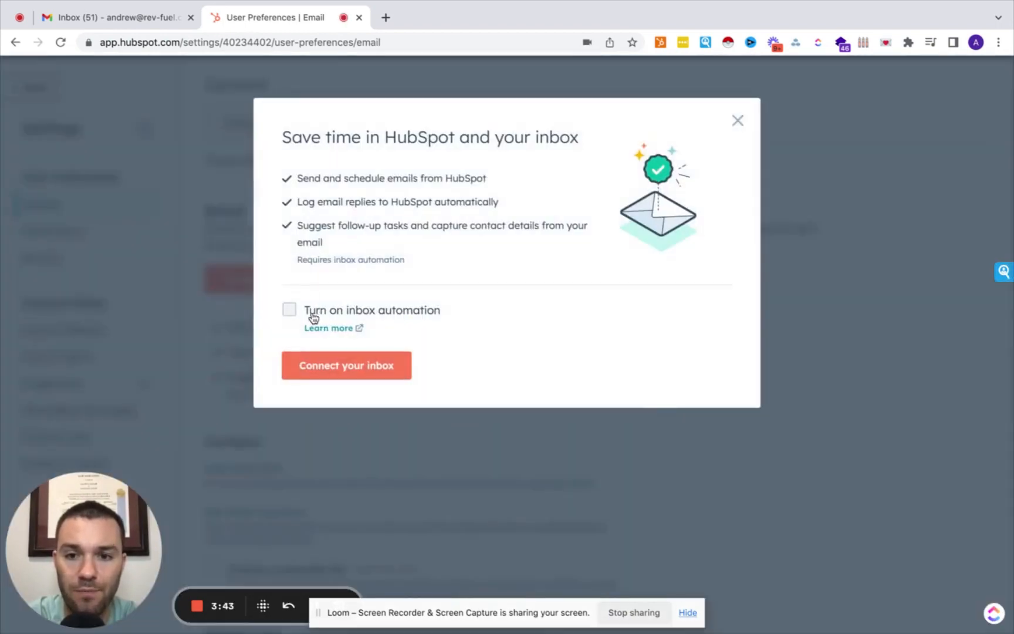
left_click(290, 312)
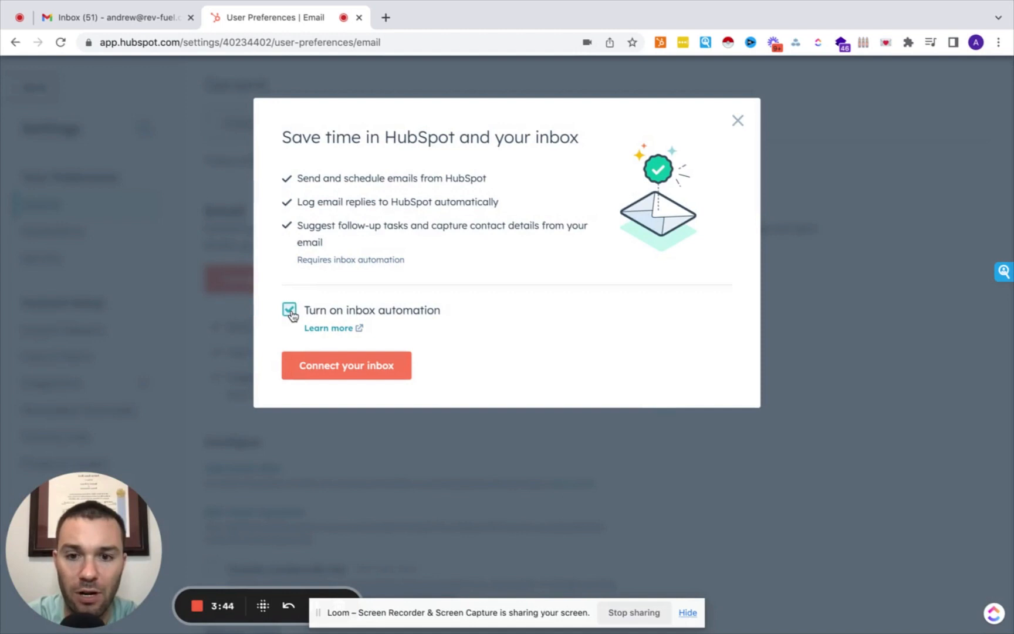
left_click(344, 360)
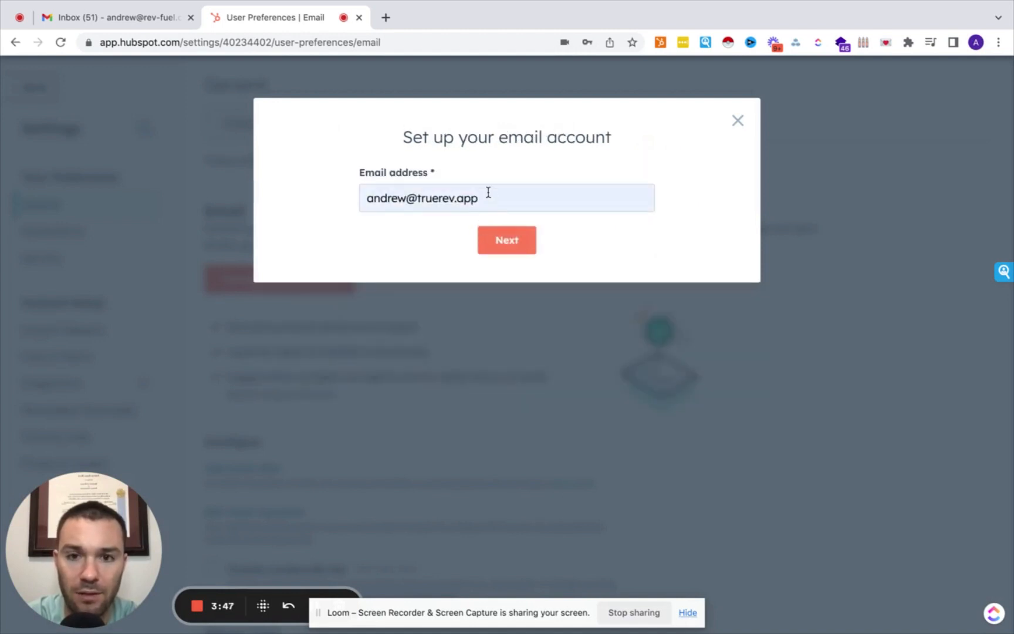
Enter the user's email address and authorize the Gmail connection with the company Google account.
left_click_drag(488, 192, 329, 198)
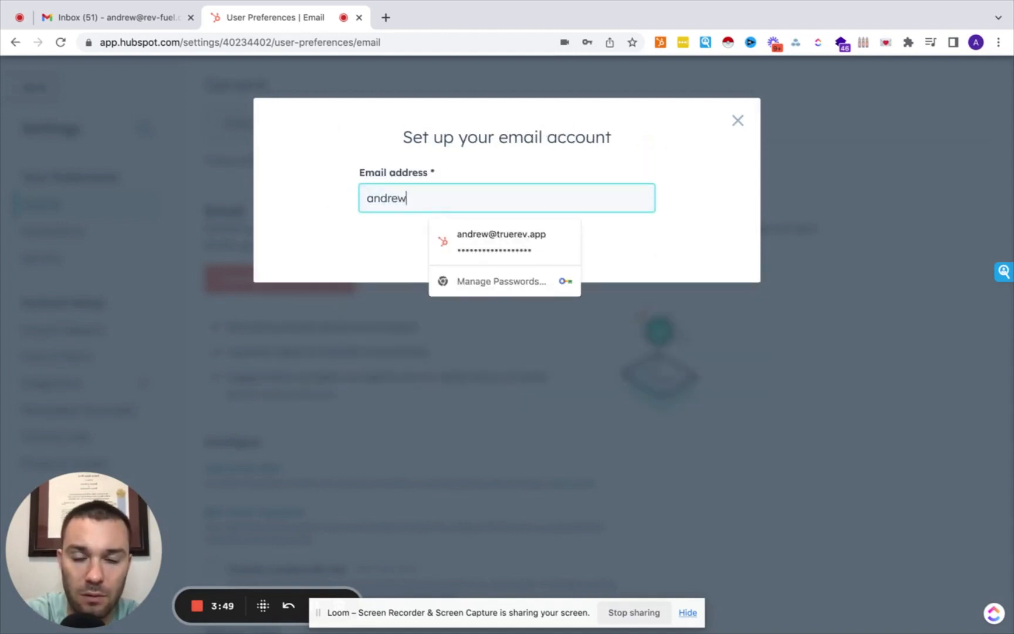
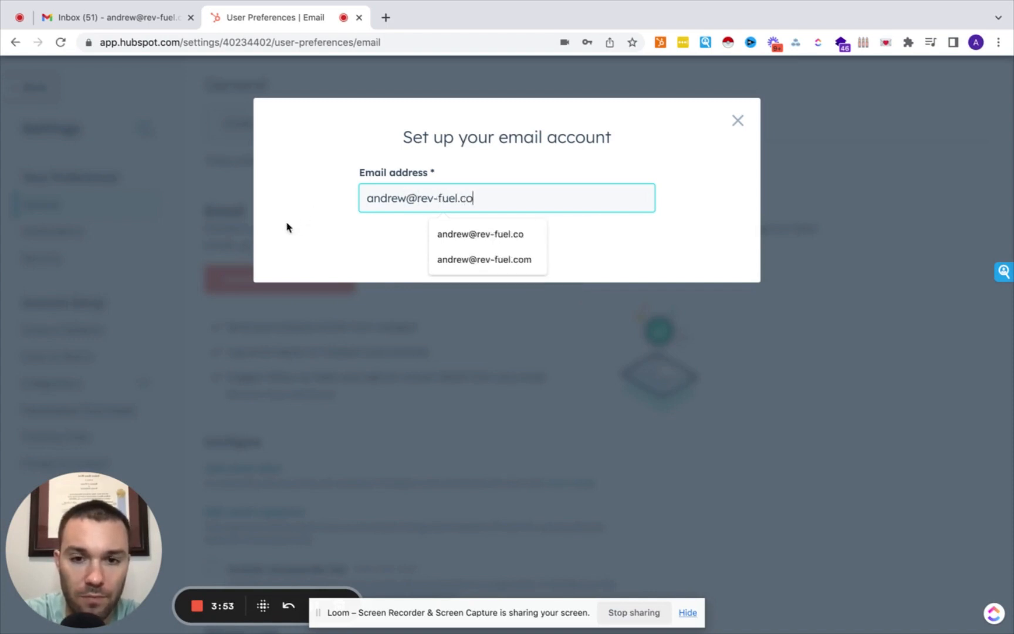
left_click(320, 230)
left_click(516, 240)
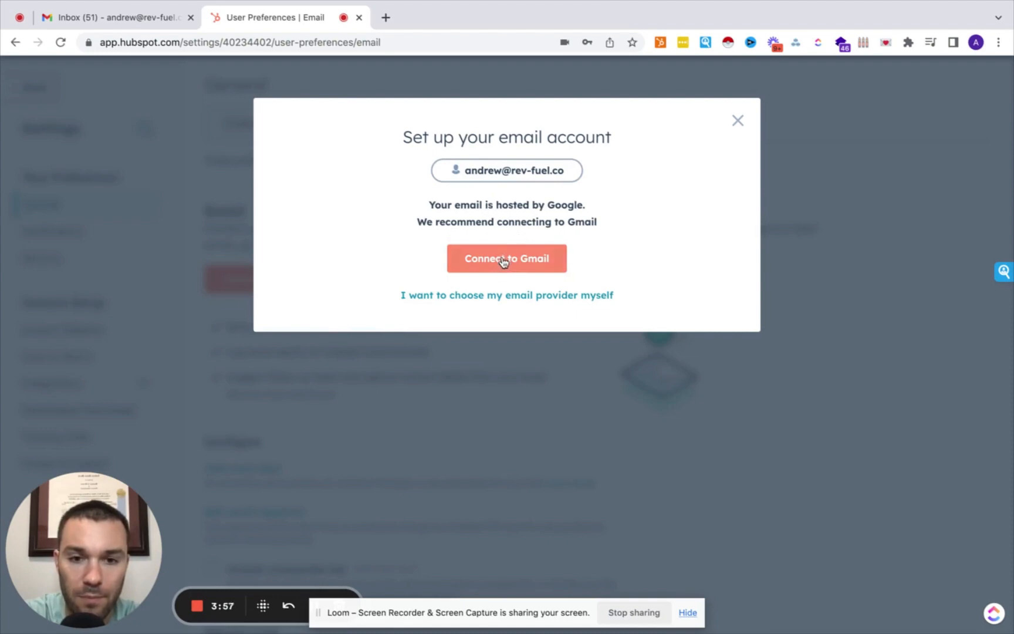
left_click(503, 261)
scroll(482, 288, "down", 10)
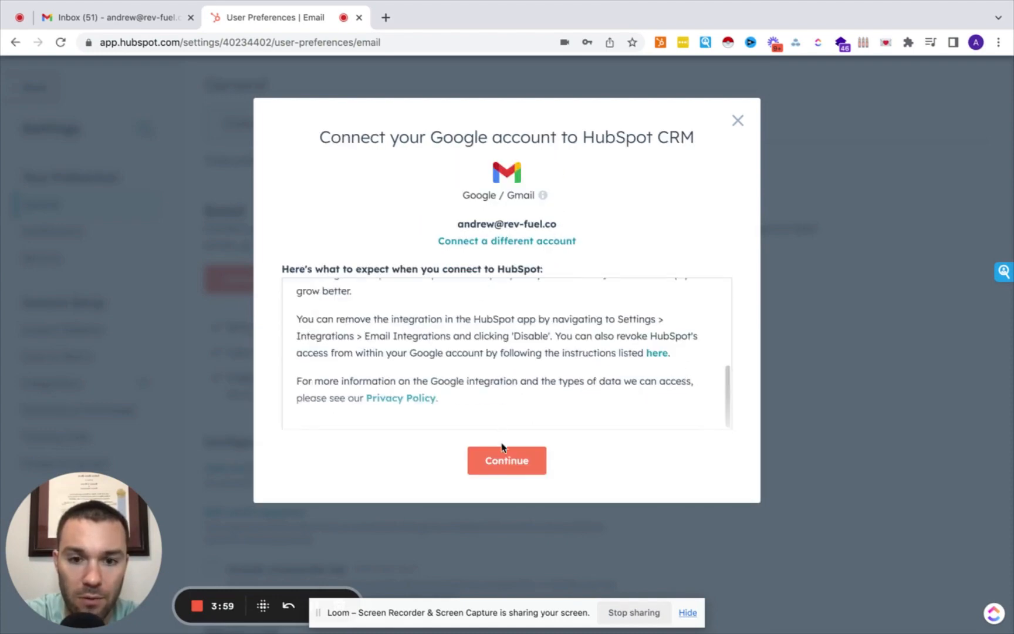
left_click(505, 461)
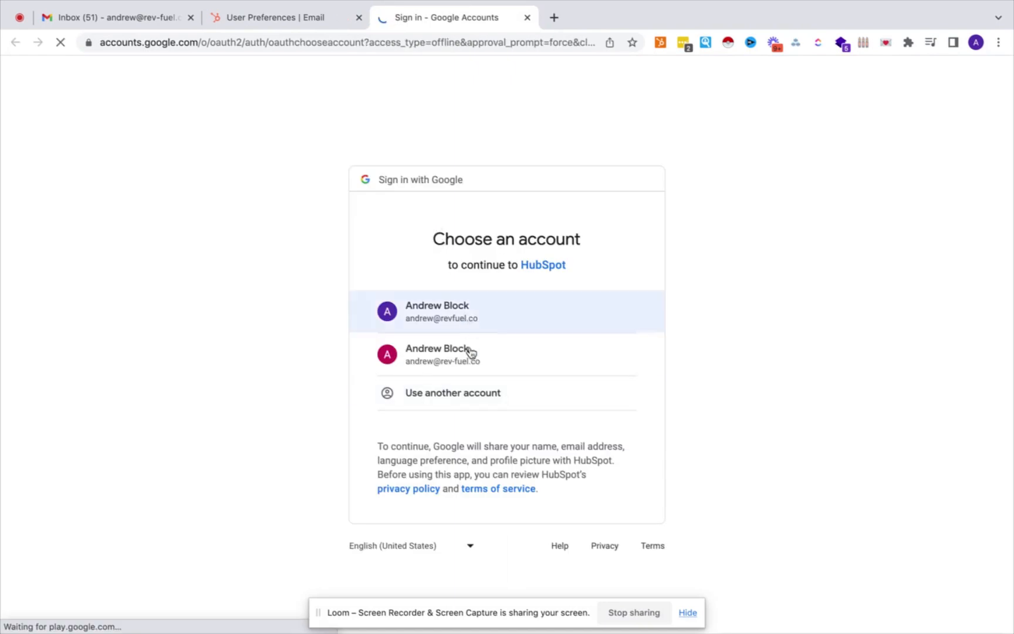
left_click(469, 351)
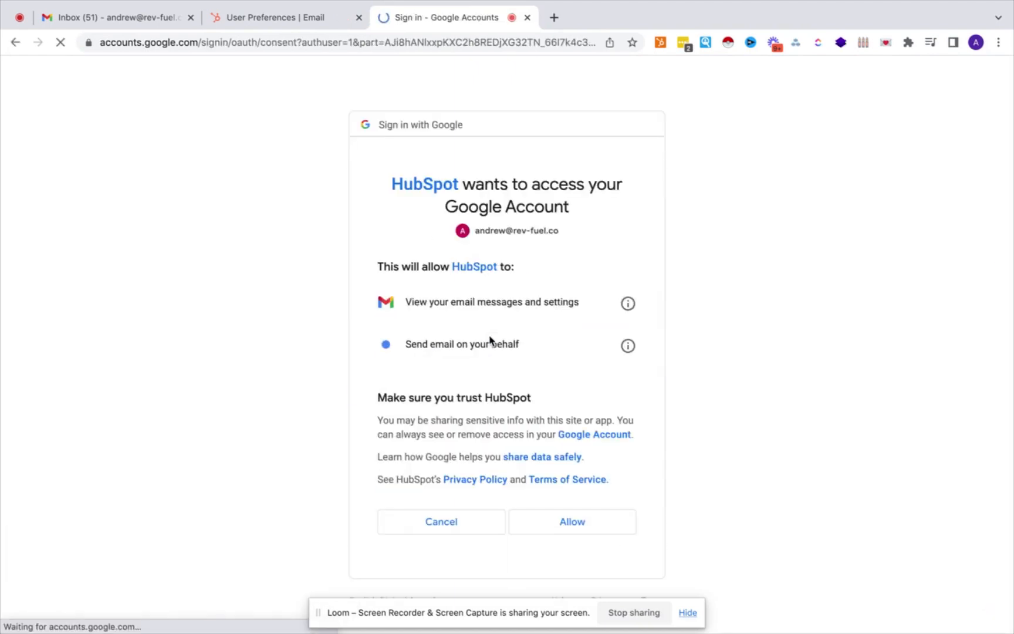
left_click(562, 521)
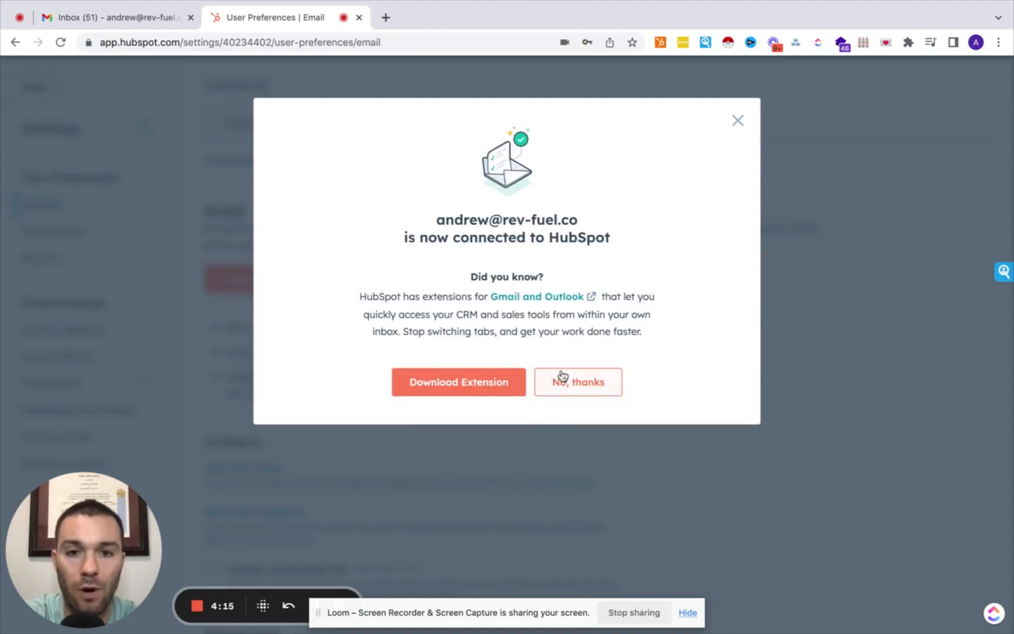
Get the Gmail (Chrome) extension from the Chrome Web Store, then close that store tab.
left_click(492, 388)
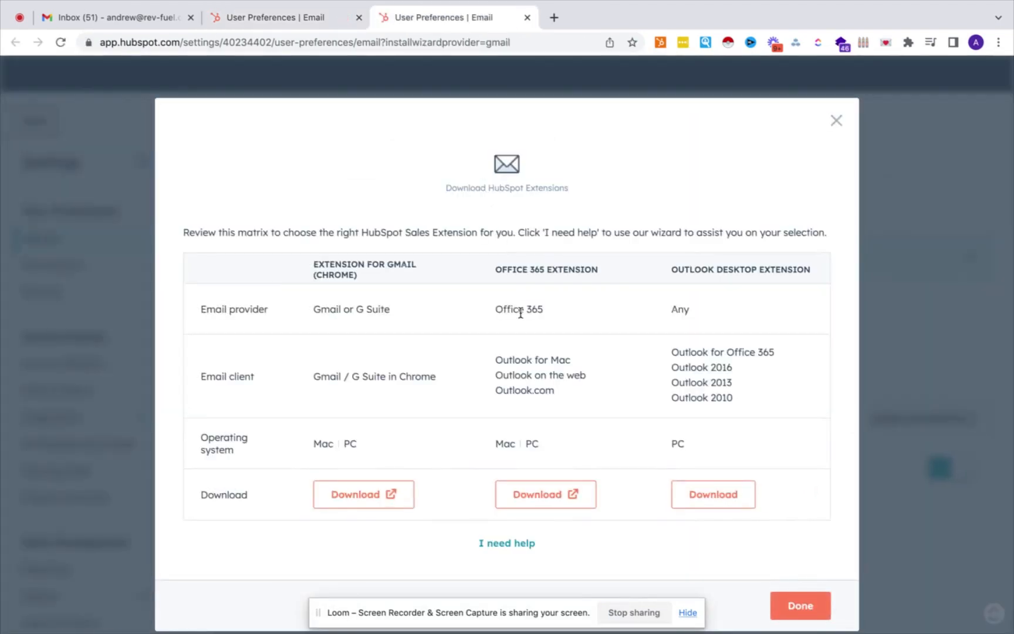
left_click(367, 500)
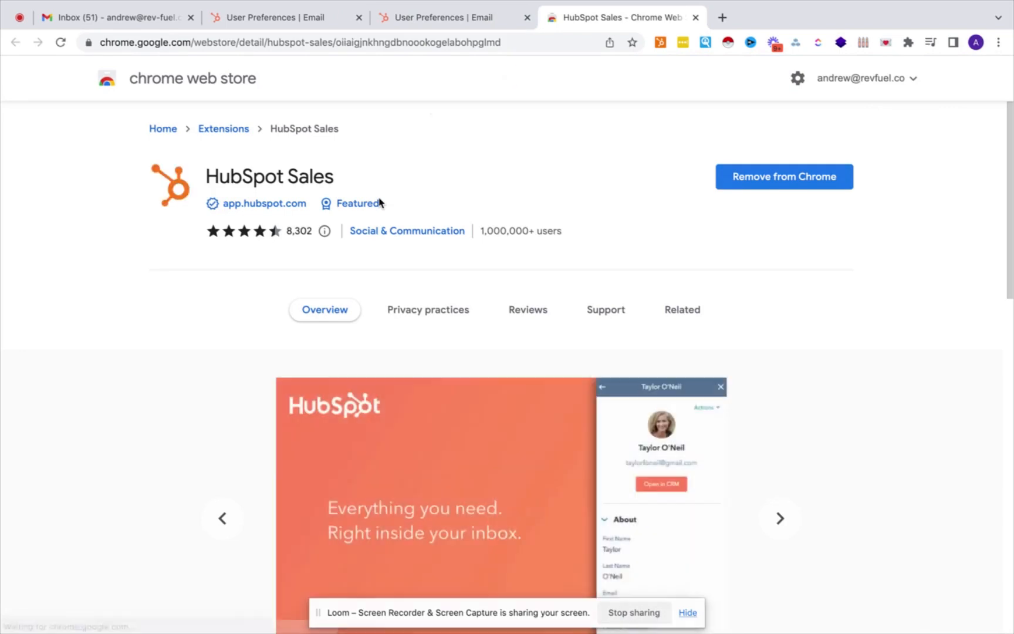
left_click(695, 17)
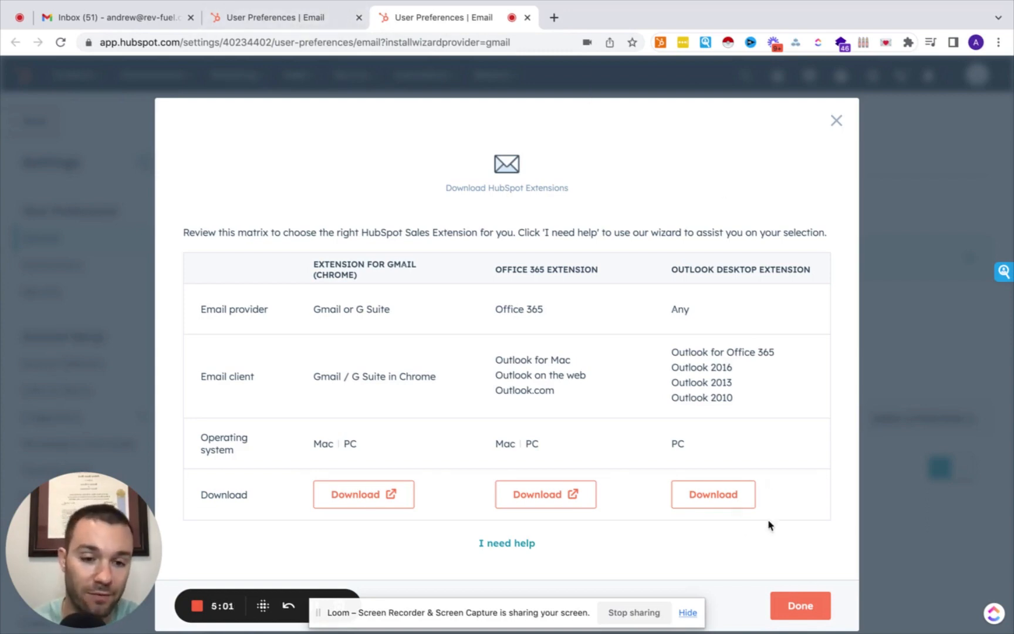
Close the extensions dialog and return to the Email settings.
left_click(793, 608)
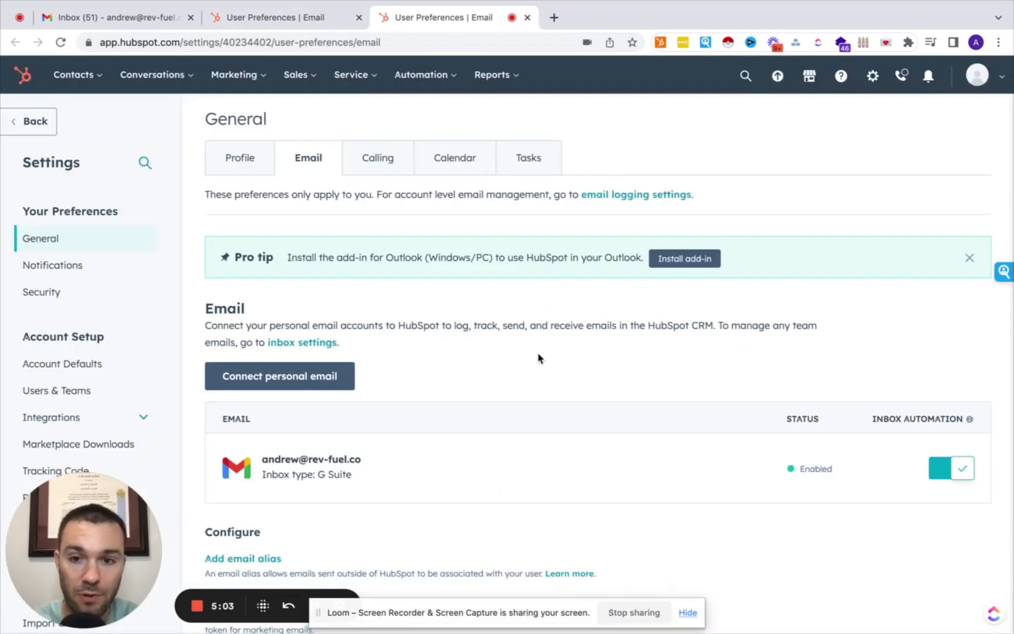
scroll(469, 352, "down", 5)
scroll(404, 343, "down", 4)
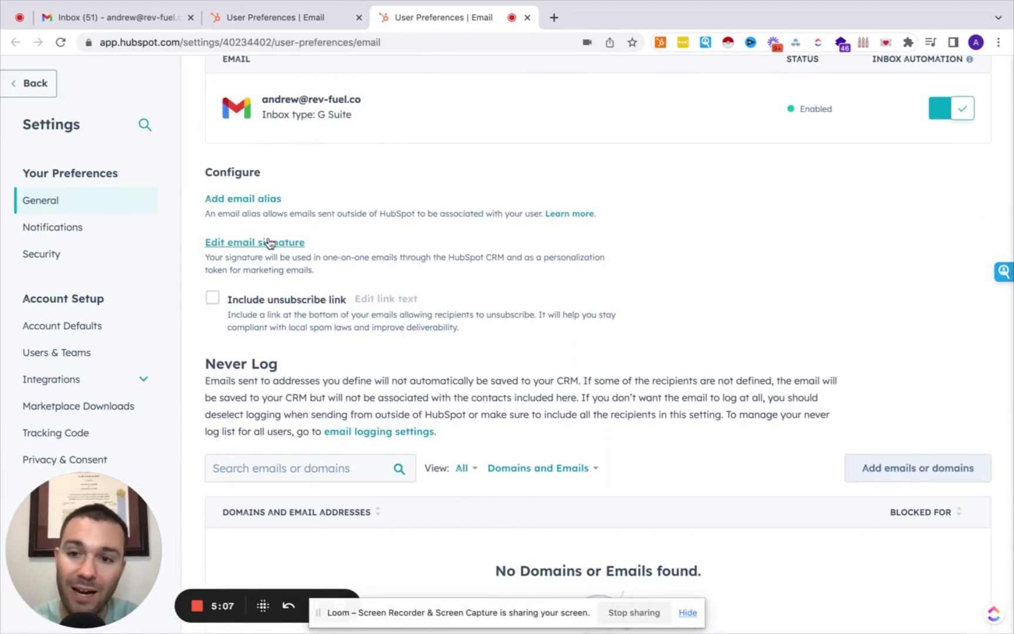
Draft a test email signature with the user's name, view it as HTML, then discard it.
left_click(268, 241)
left_click(413, 220)
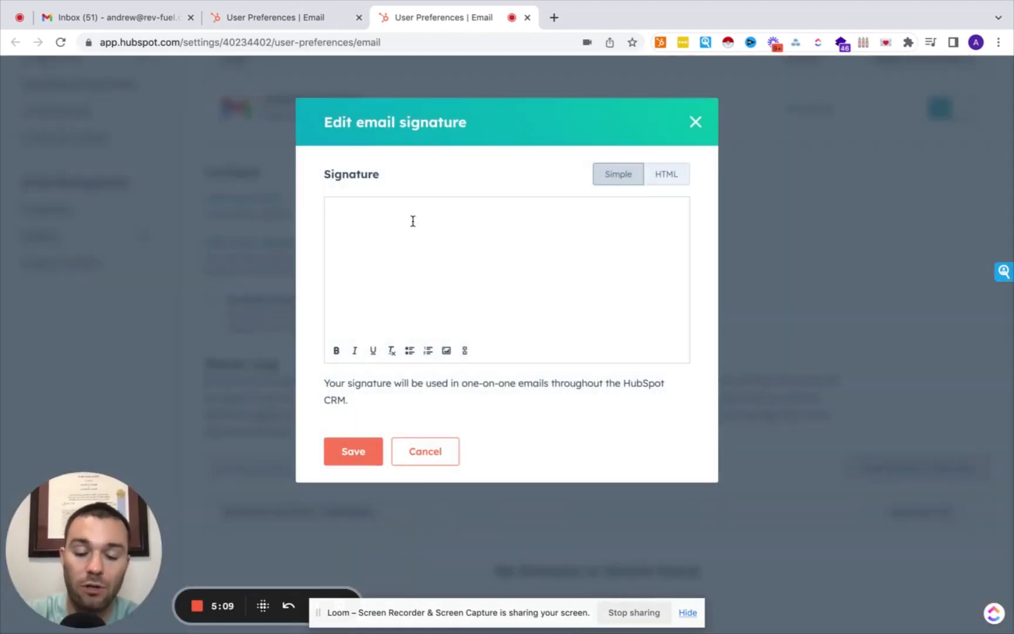
type("AndreA")
key("super+a")
type("An")
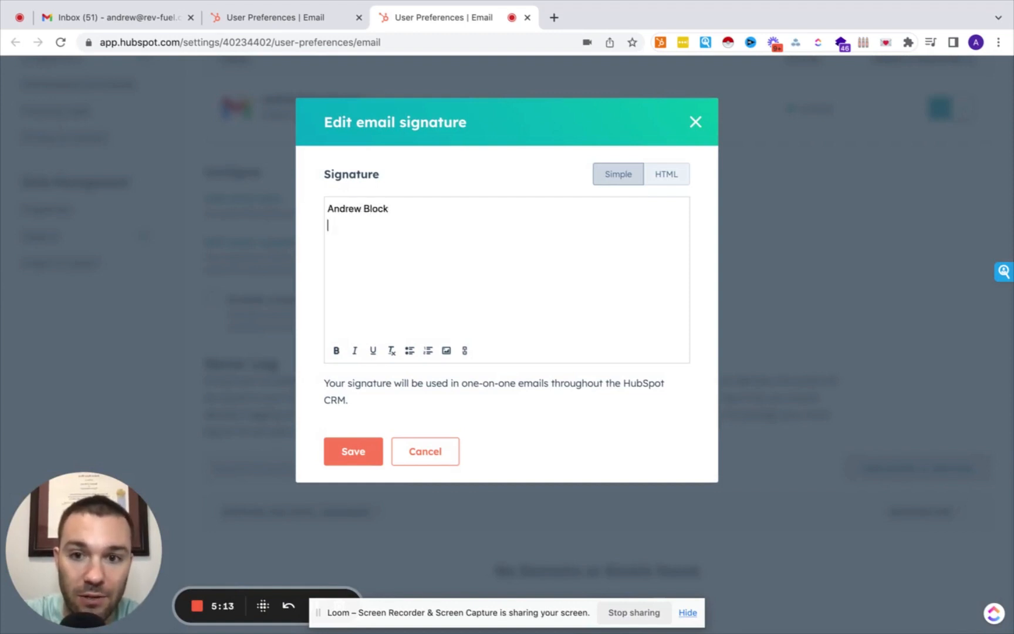
type("drew Block")
key("Return")
type("daklhjgldsngdsg")
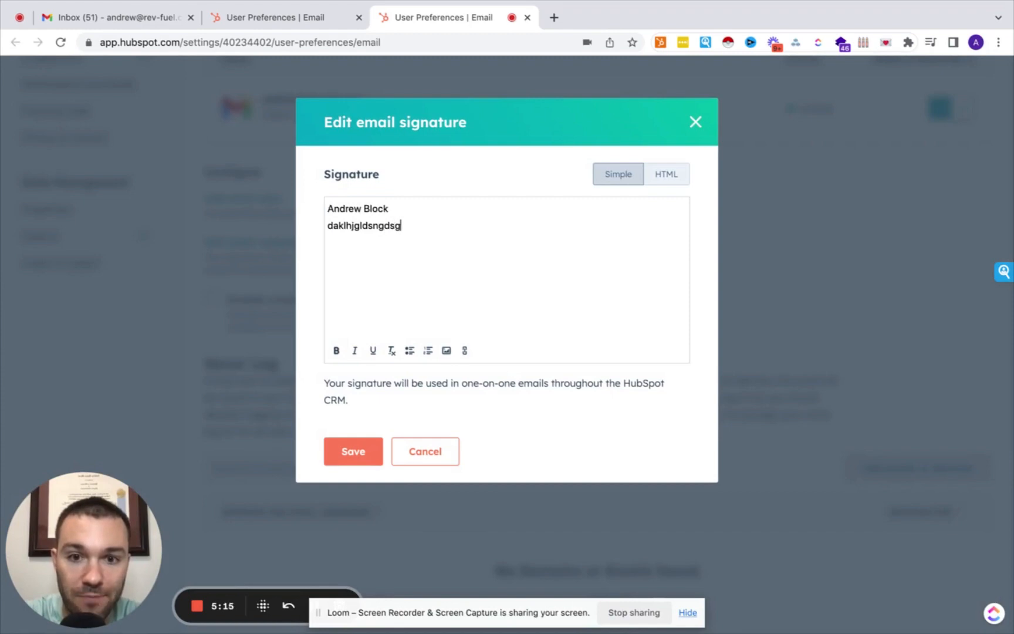
left_click(676, 173)
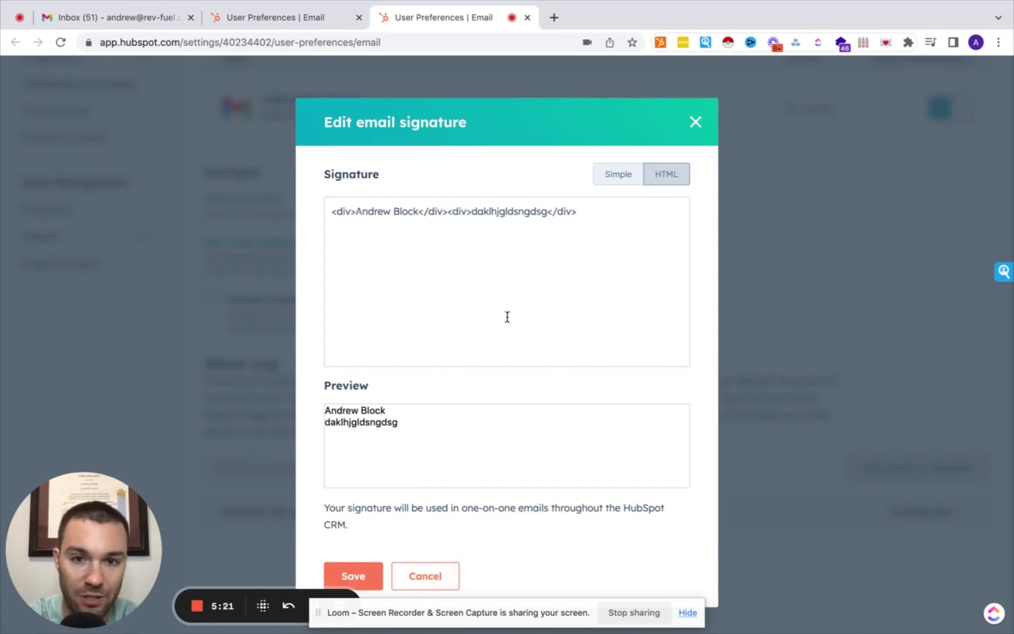
left_click(434, 578)
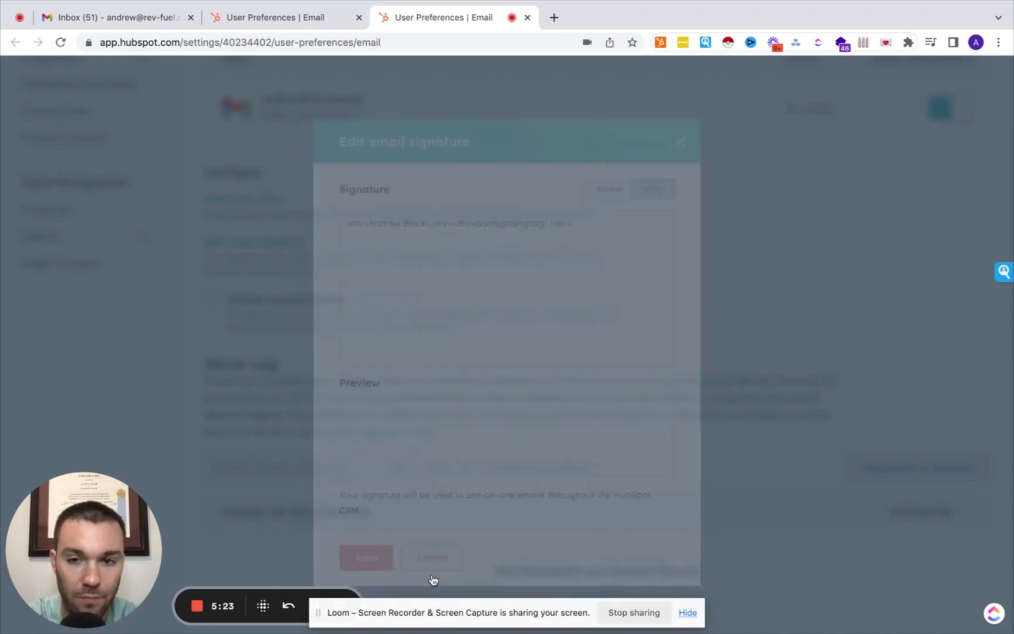
scroll(406, 345, "down", 5)
scroll(405, 346, "up", 2)
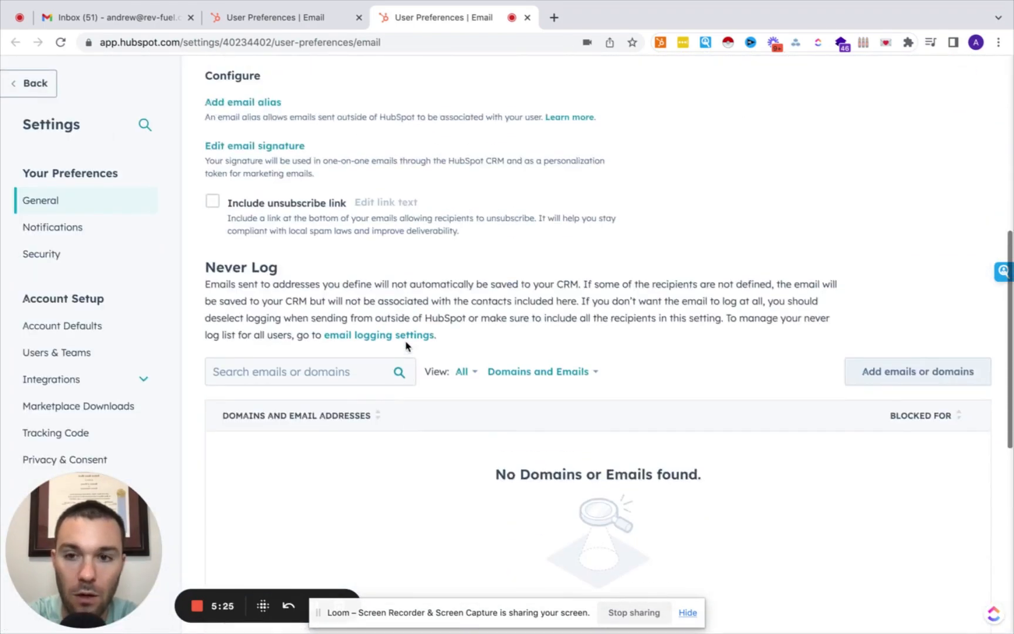
Review the Email preferences with the connected G Suite inbox, then switch to Calling preferences.
scroll(405, 346, "down", 3)
scroll(405, 346, "up", 1)
scroll(405, 345, "up", 1)
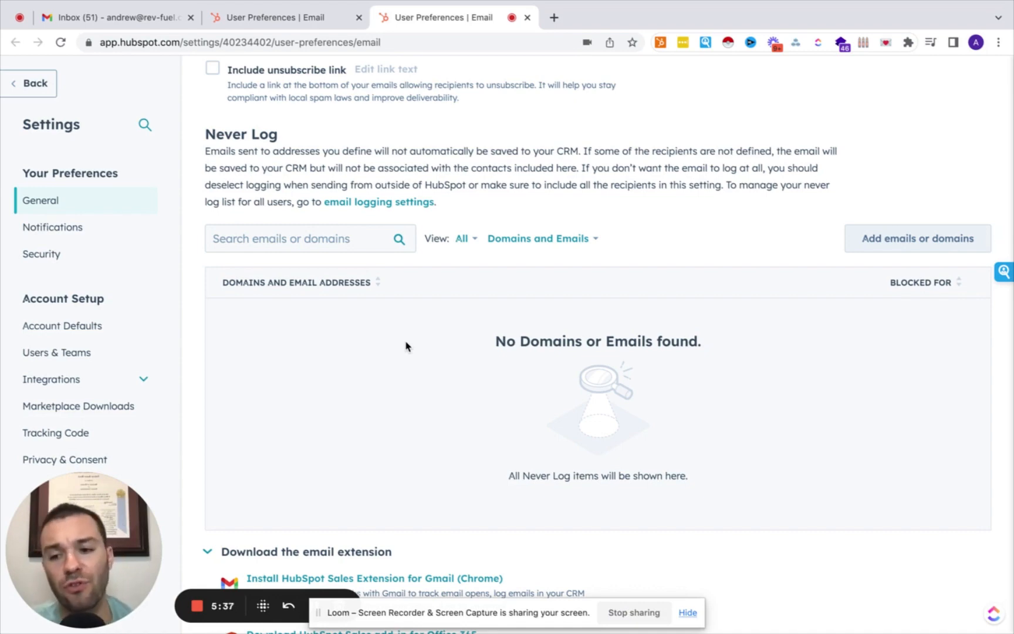
scroll(405, 342, "down", 6)
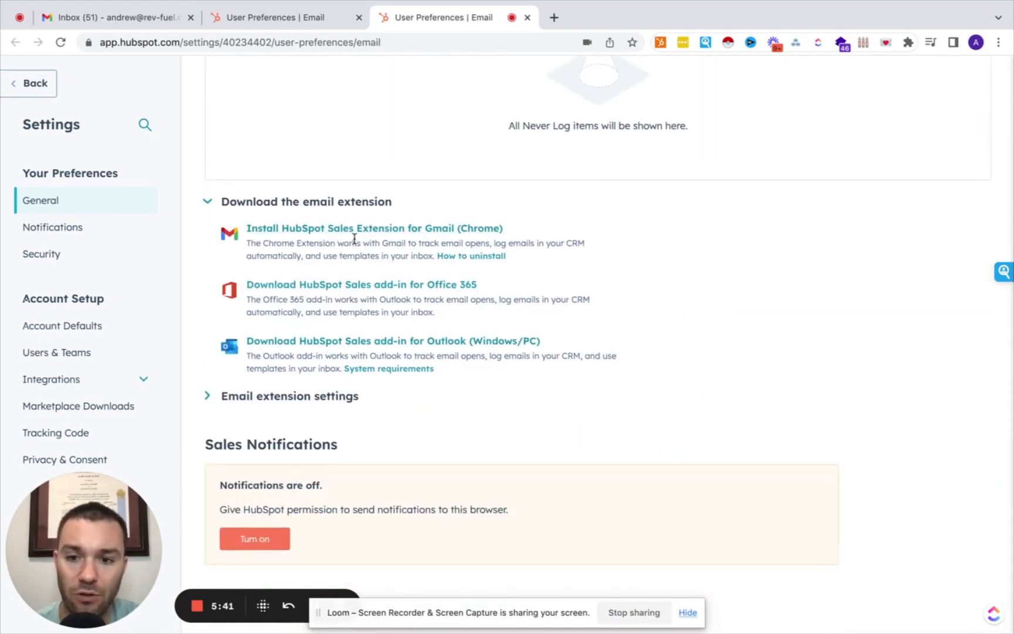
scroll(346, 415, "down", 1)
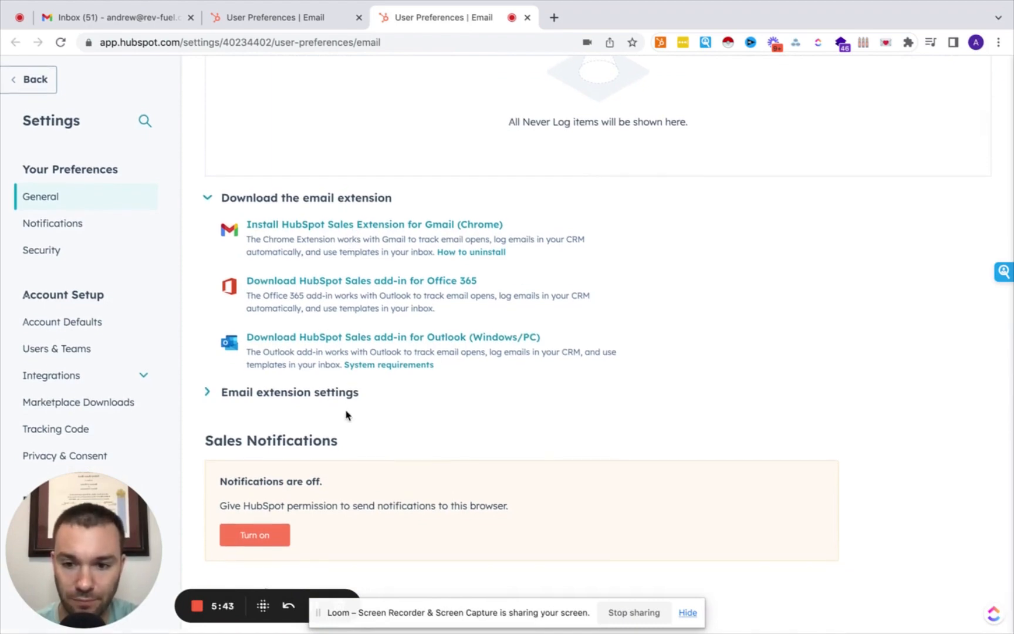
scroll(346, 415, "up", 9)
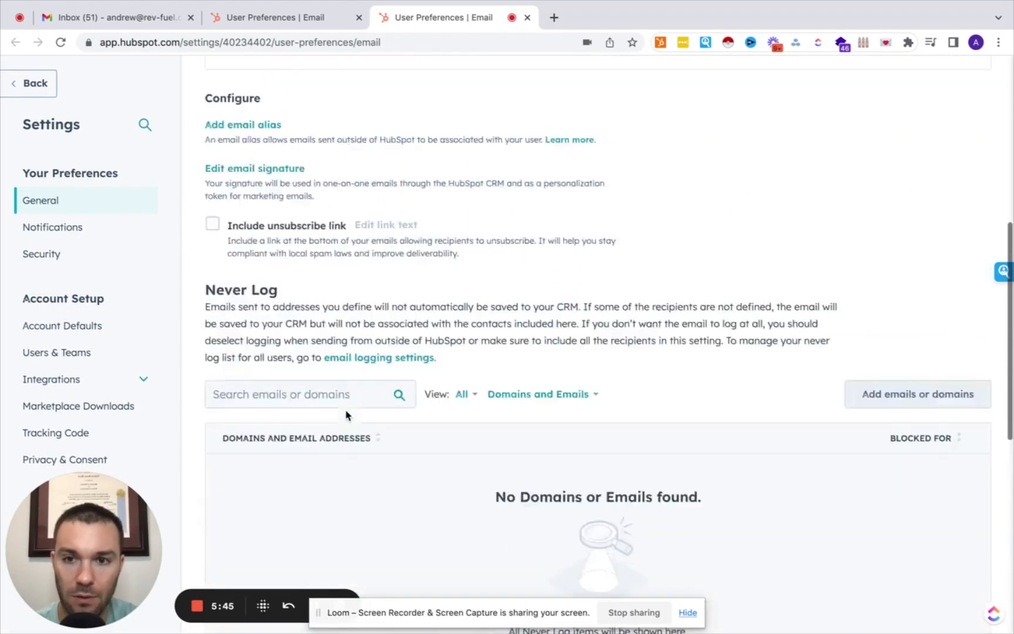
scroll(346, 415, "up", 8)
left_click(378, 172)
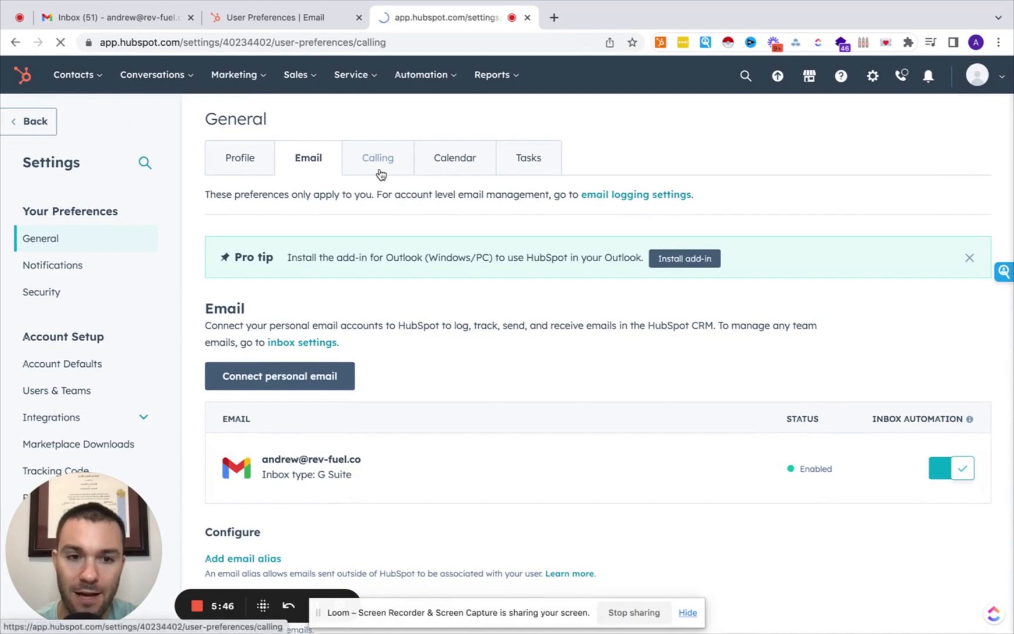
Dismiss the calling upgrade offer and open the Calendar preferences.
scroll(359, 341, "down", 1)
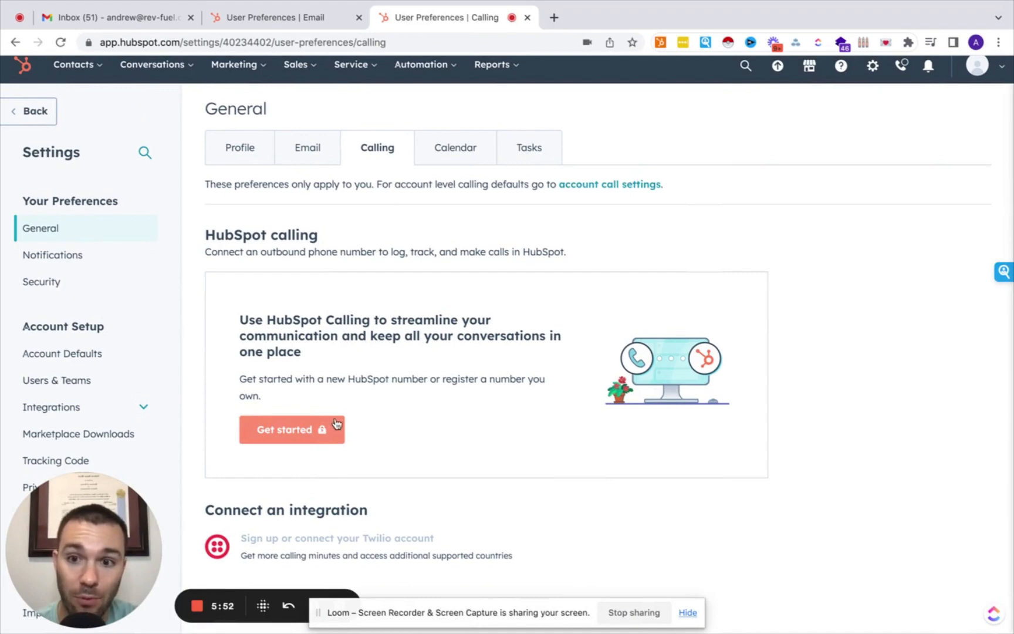
left_click(321, 432)
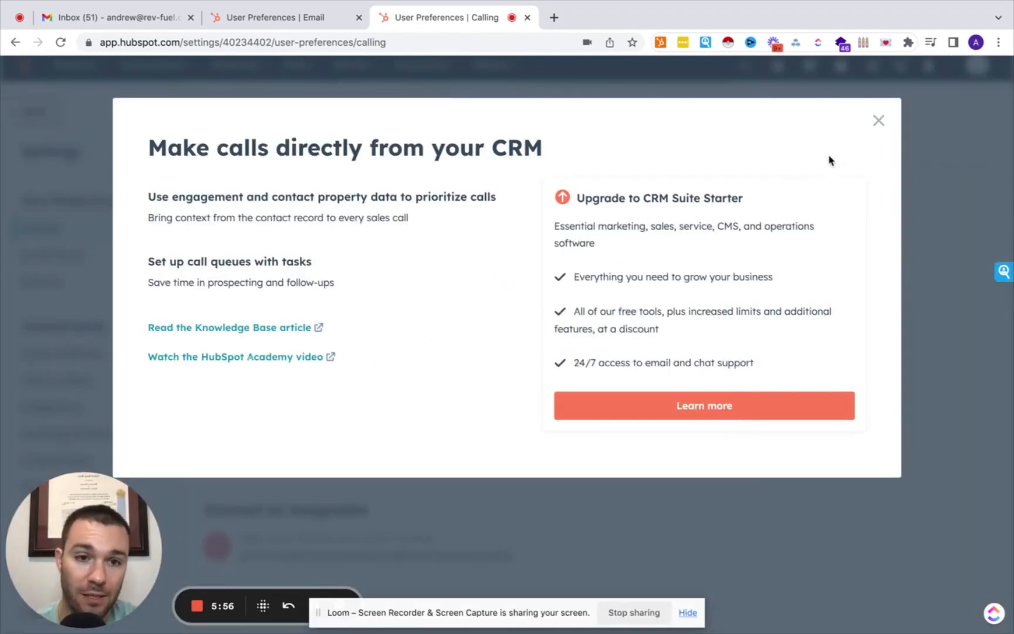
left_click(880, 121)
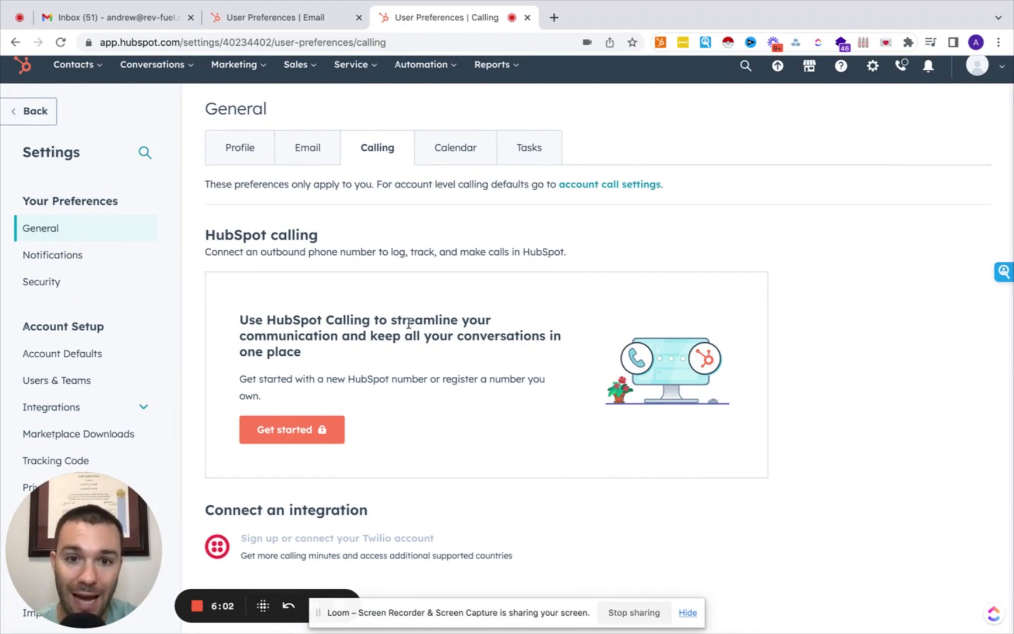
left_click(466, 152)
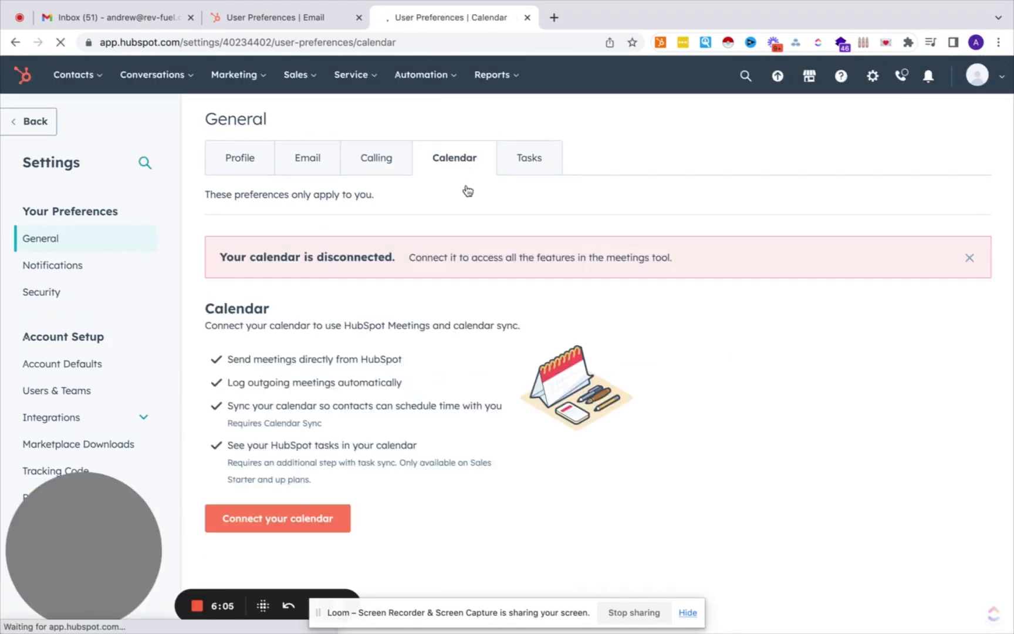
Connect a Google / Gmail calendar account and allow HubSpot access.
left_click(318, 522)
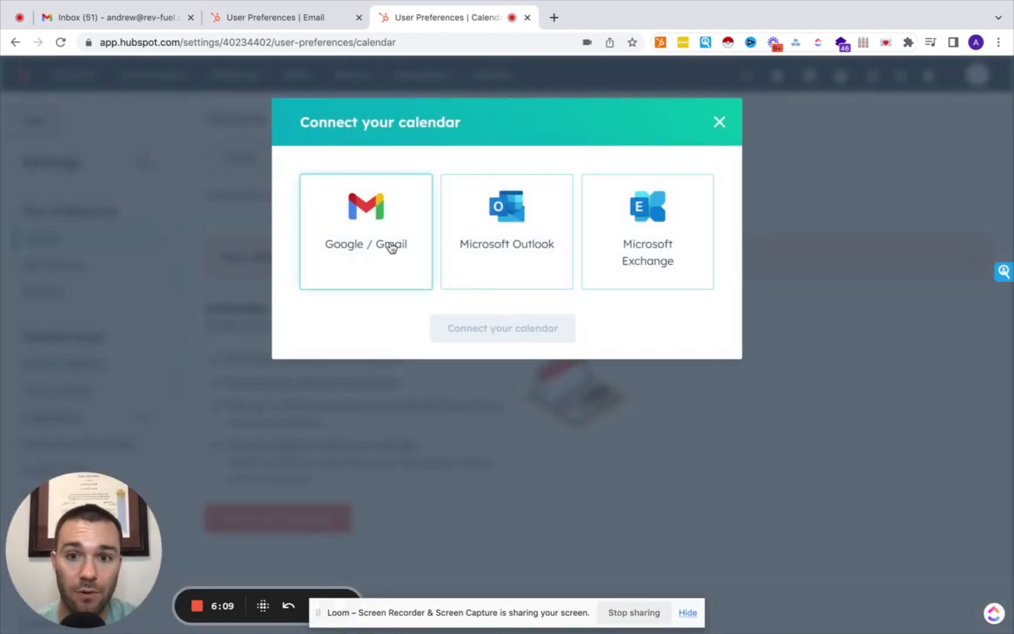
left_click(392, 249)
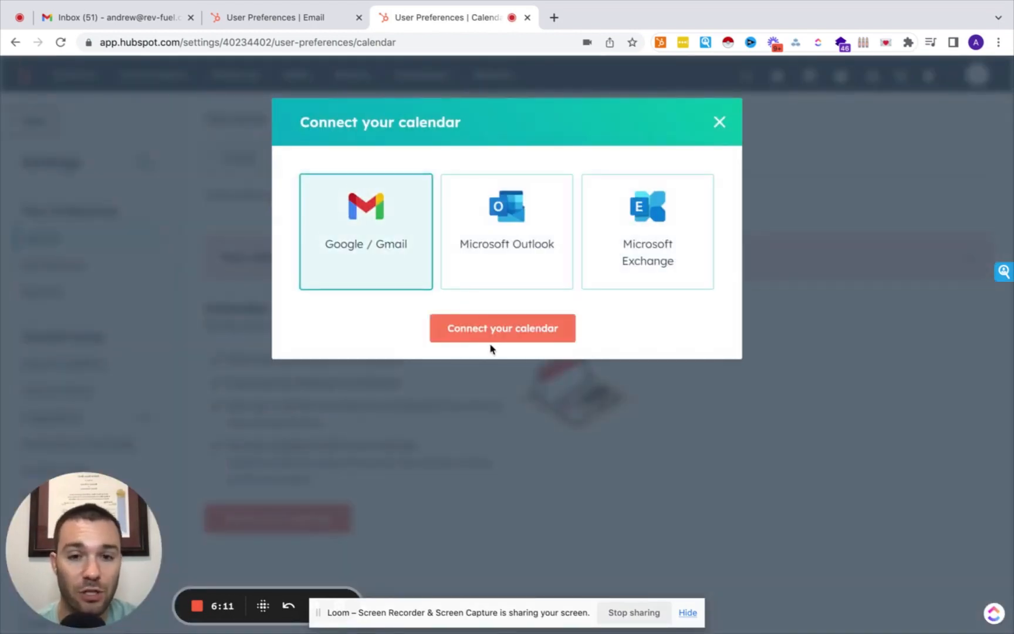
left_click(495, 339)
left_click(425, 473)
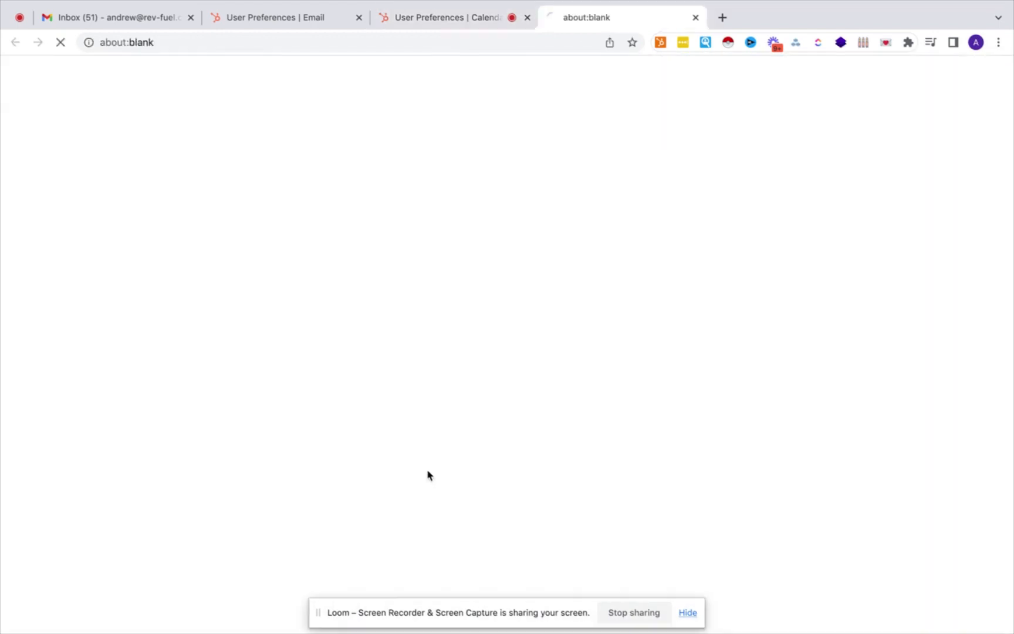
left_click(468, 350)
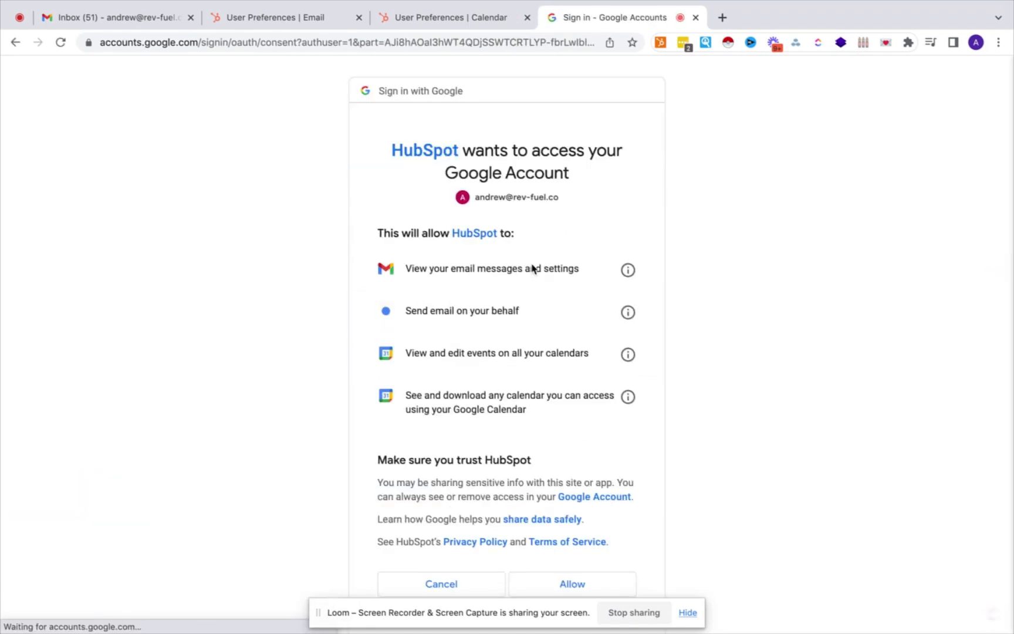
left_click(574, 587)
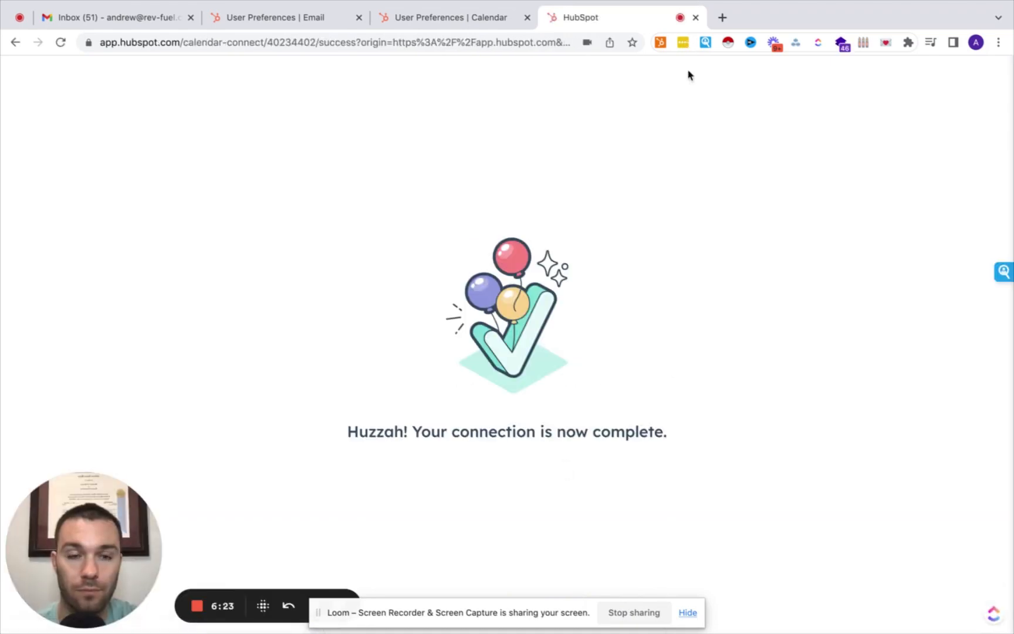
left_click(695, 17)
Open the Tasks preferences to view the default due date, time and reminder.
scroll(448, 276, "down", 3)
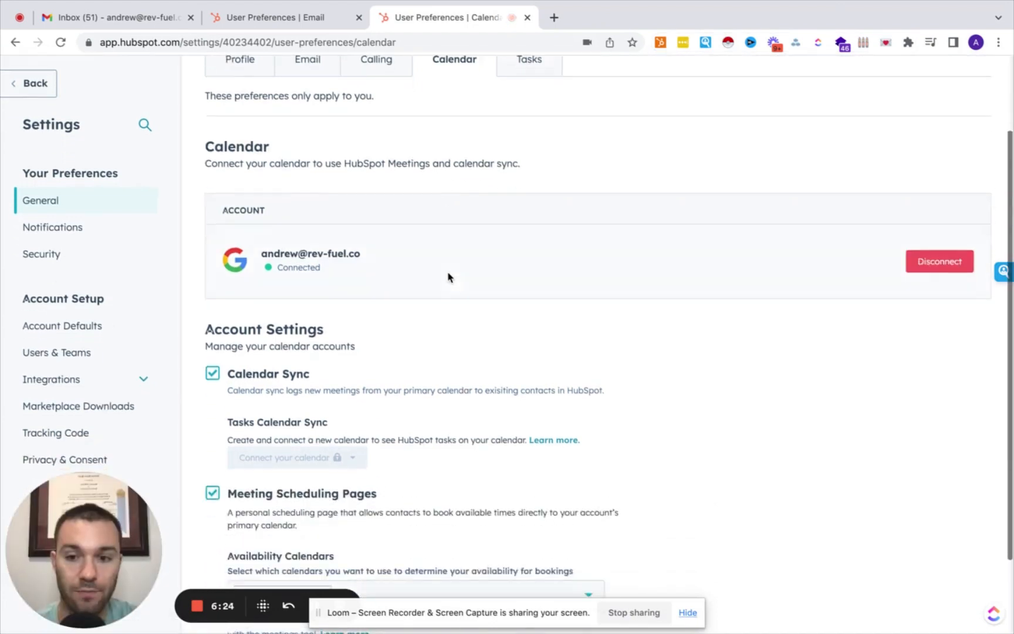
scroll(449, 275, "up", 5)
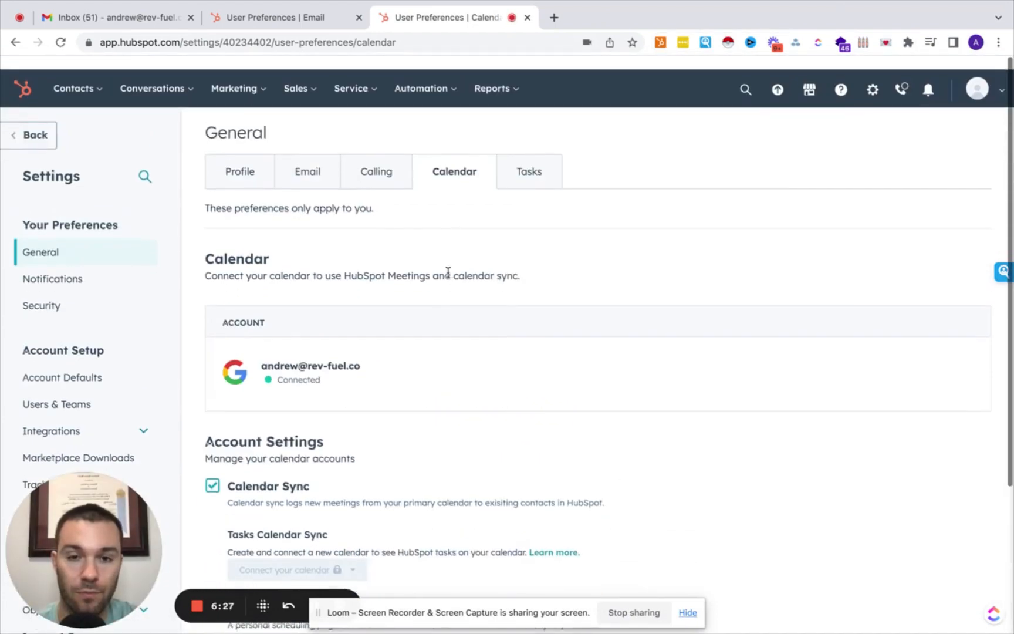
left_click(516, 157)
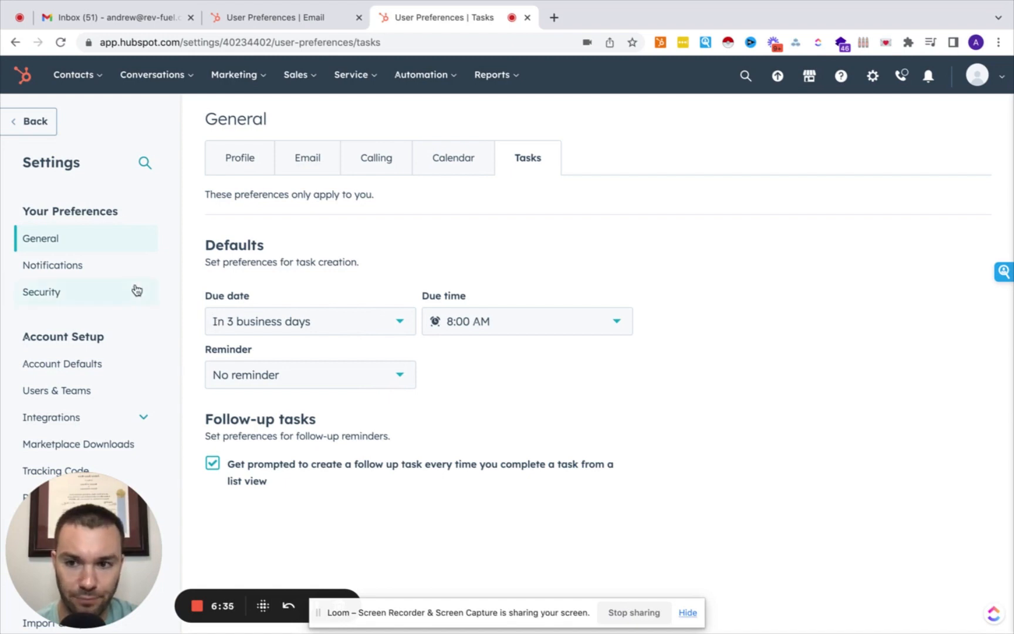
Open Notifications settings and expand the Form submissions and Tasks topics.
left_click(97, 270)
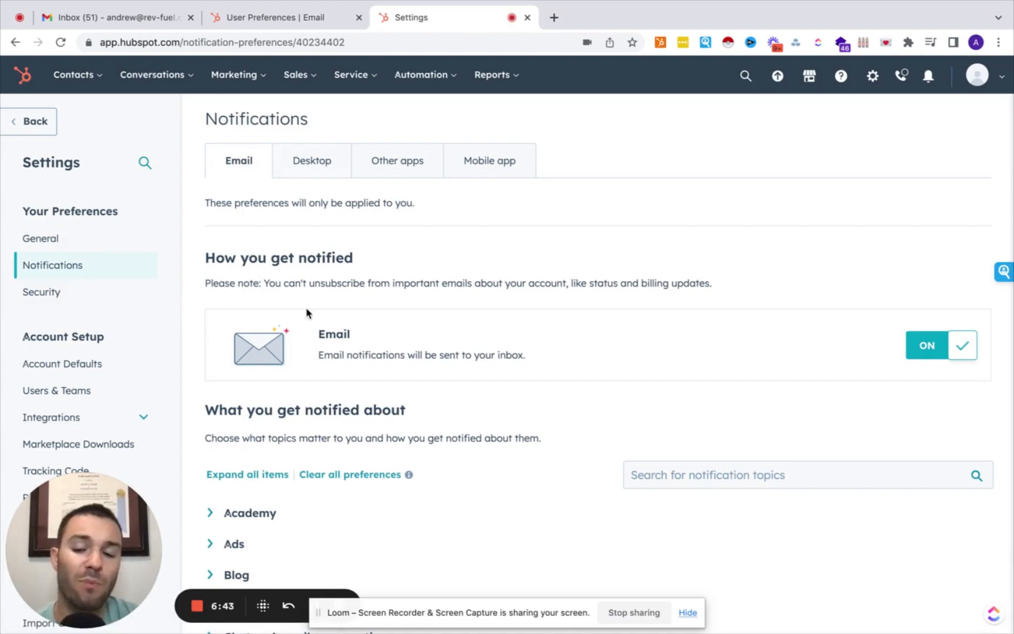
scroll(306, 312, "down", 3)
scroll(307, 311, "up", 2)
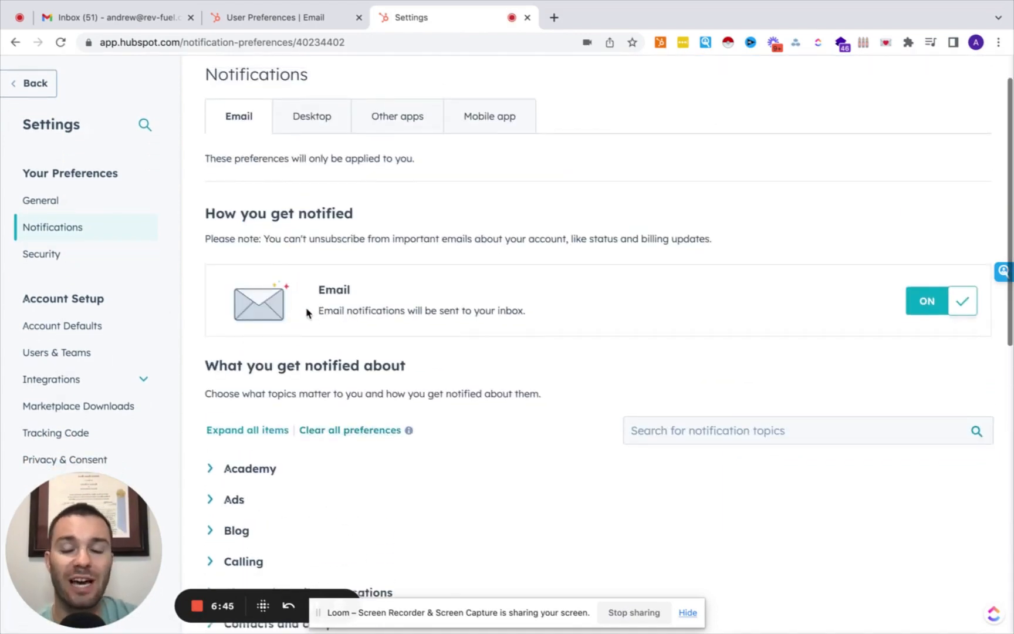
scroll(307, 313, "down", 2)
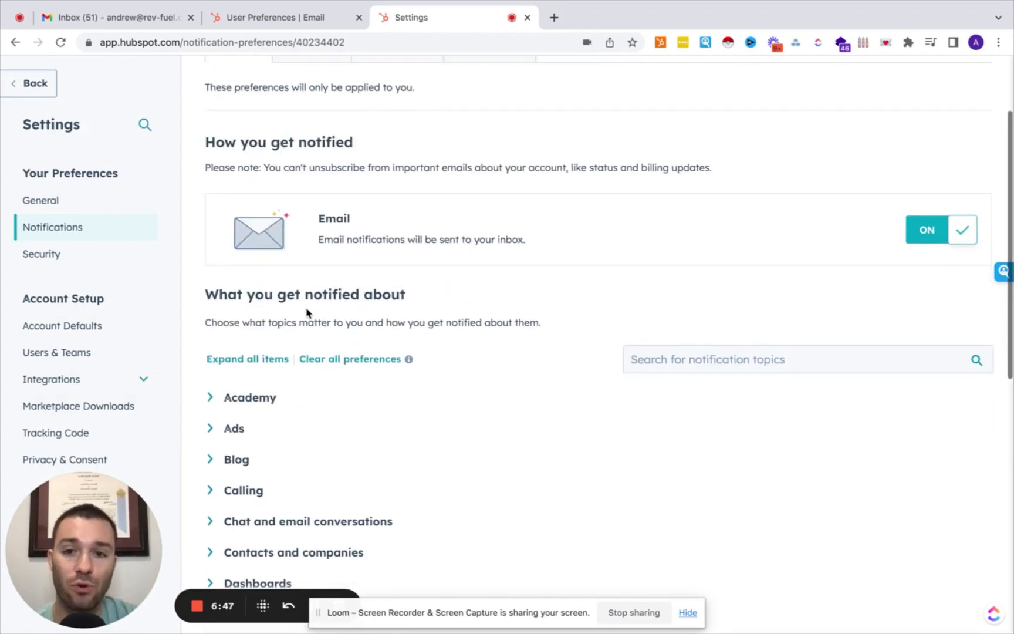
scroll(307, 313, "up", 3)
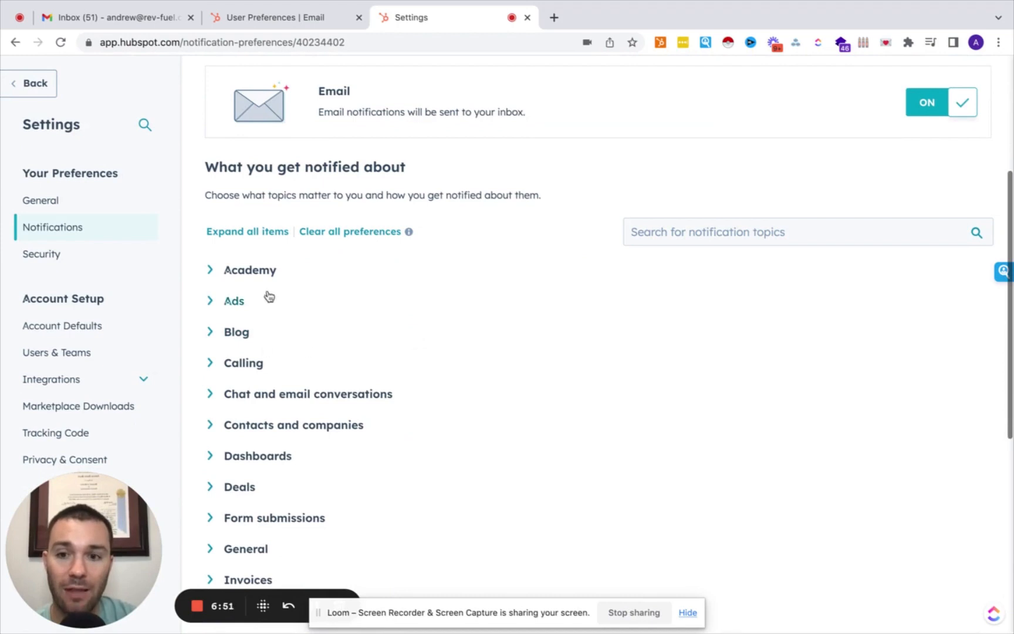
scroll(254, 308, "down", 5)
scroll(253, 306, "down", 4)
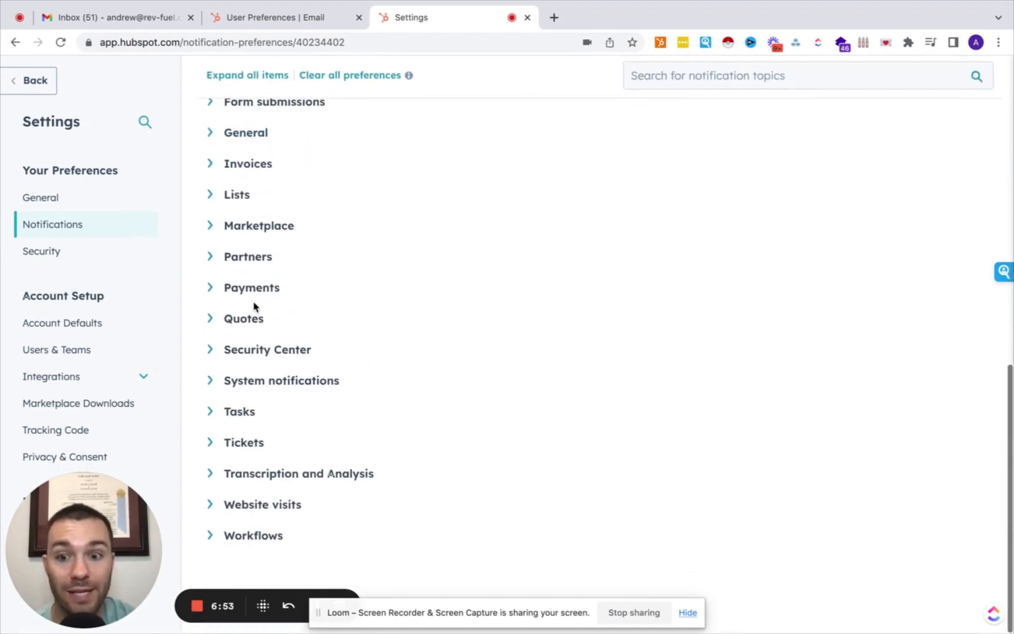
scroll(254, 306, "up", 1)
scroll(254, 306, "up", 4)
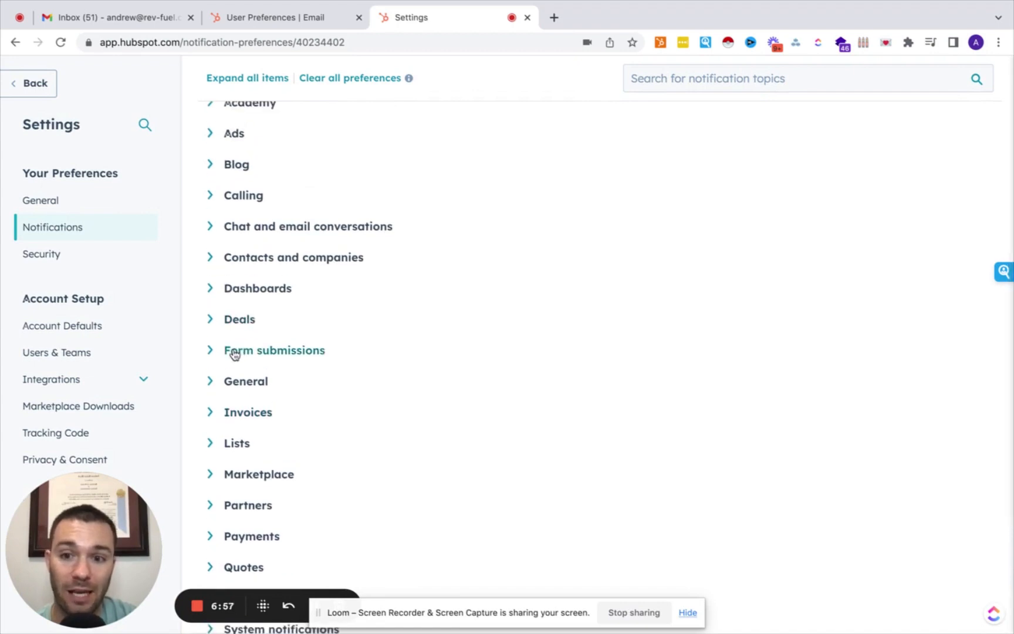
left_click(235, 355)
scroll(256, 403, "down", 6)
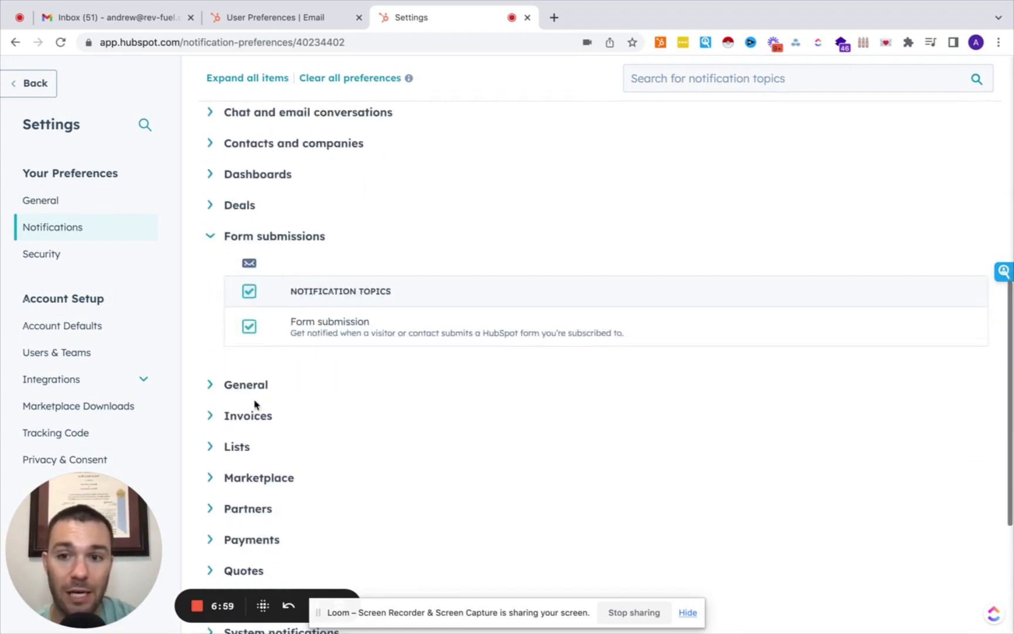
left_click(233, 490)
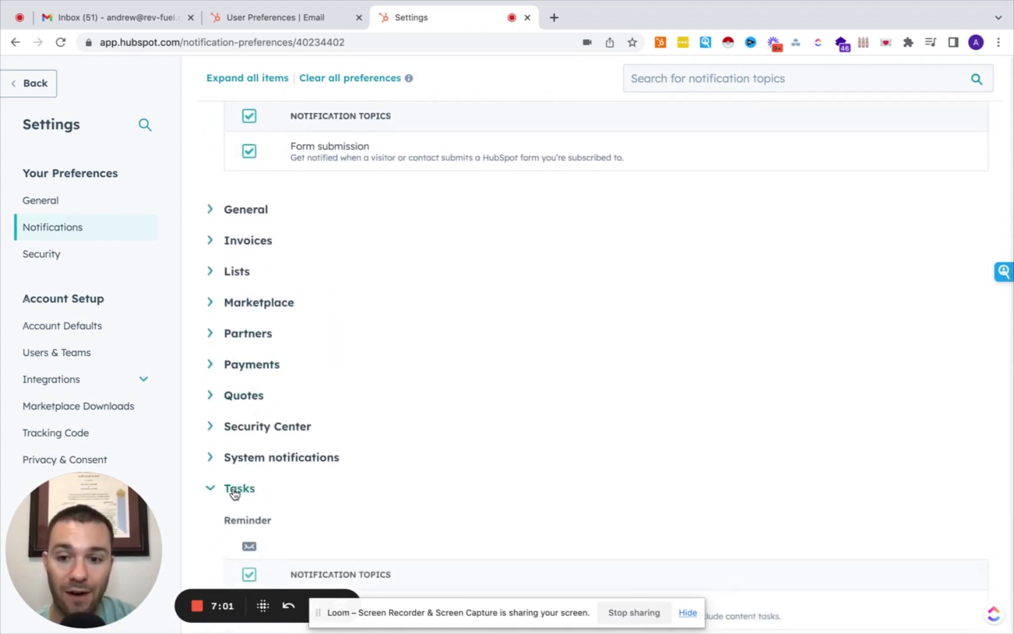
scroll(234, 491, "down", 4)
scroll(233, 493, "down", 4)
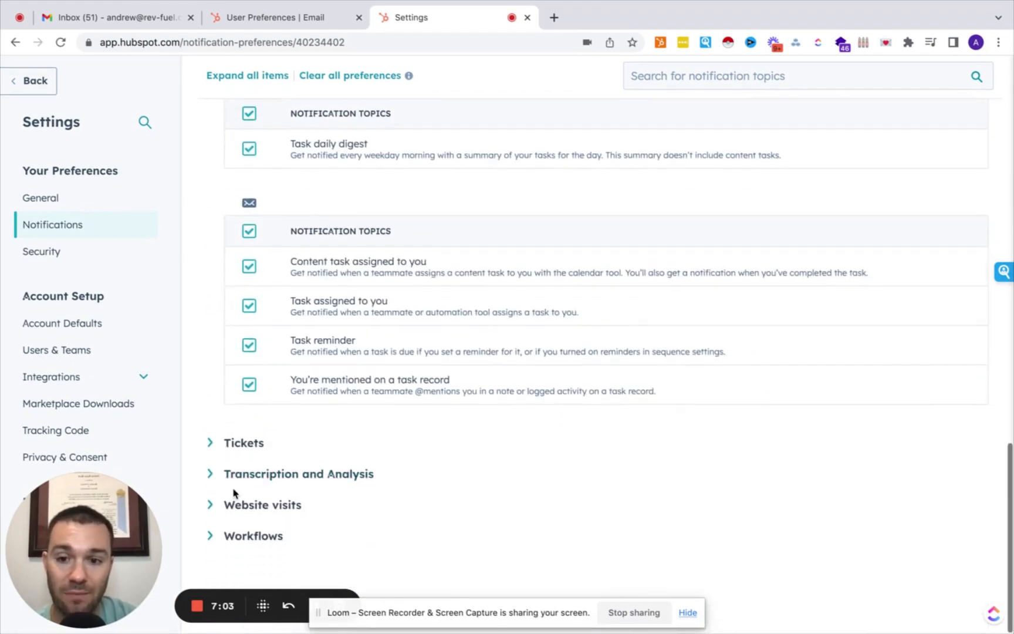
scroll(233, 492, "up", 4)
scroll(234, 493, "up", 20)
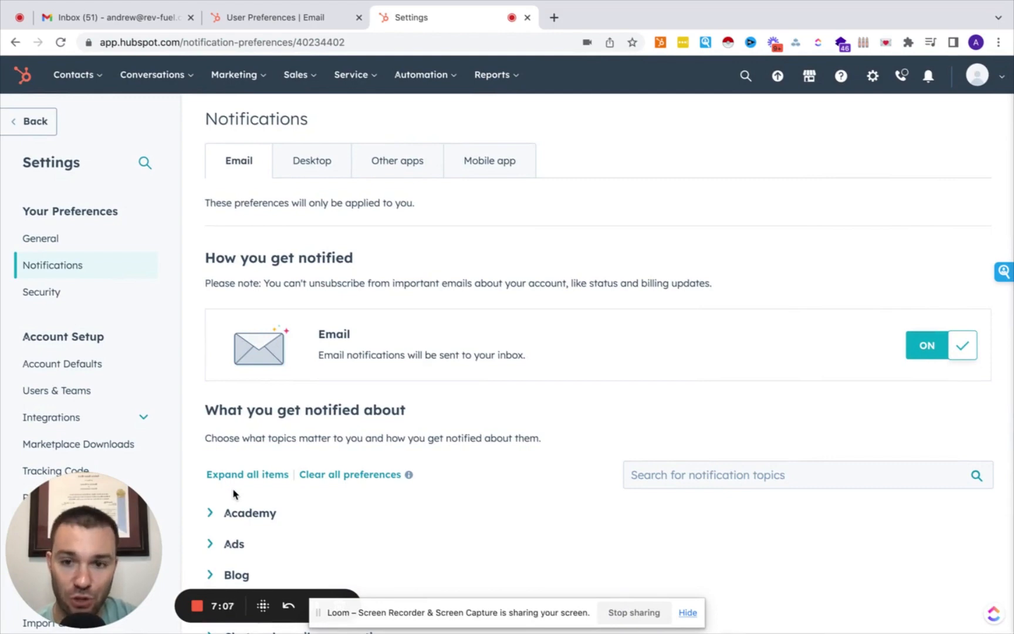
Review the desktop notification settings, then show the Other apps options.
left_click(313, 172)
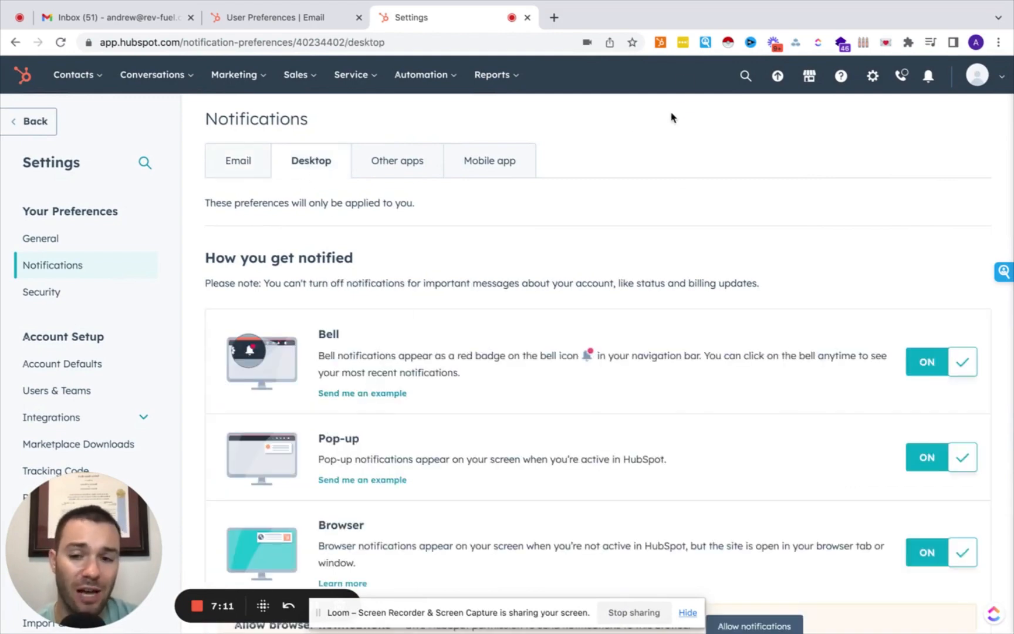
scroll(369, 403, "down", 5)
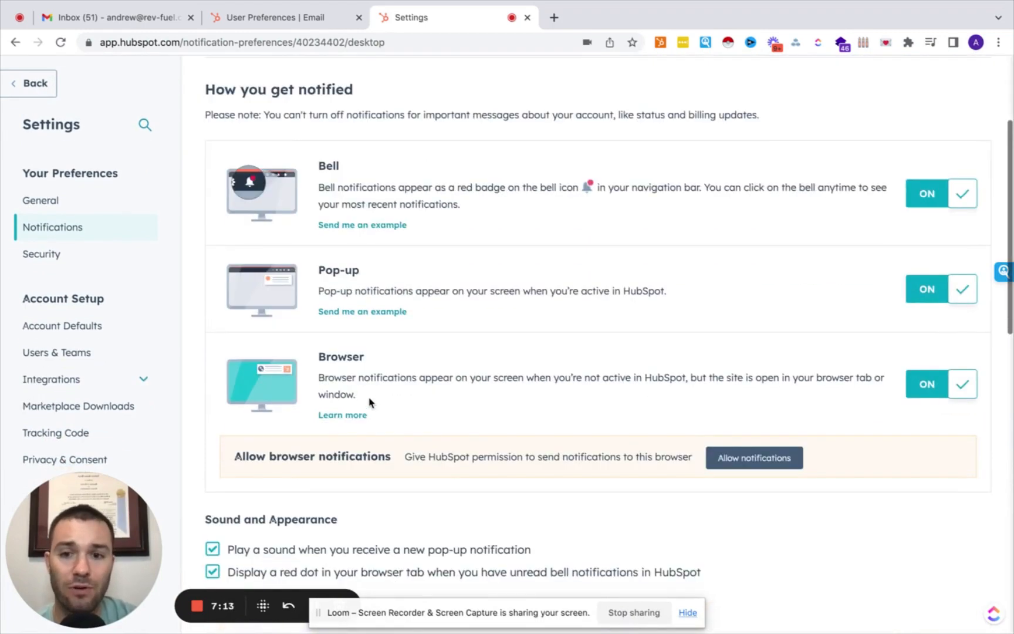
scroll(369, 402, "up", 1)
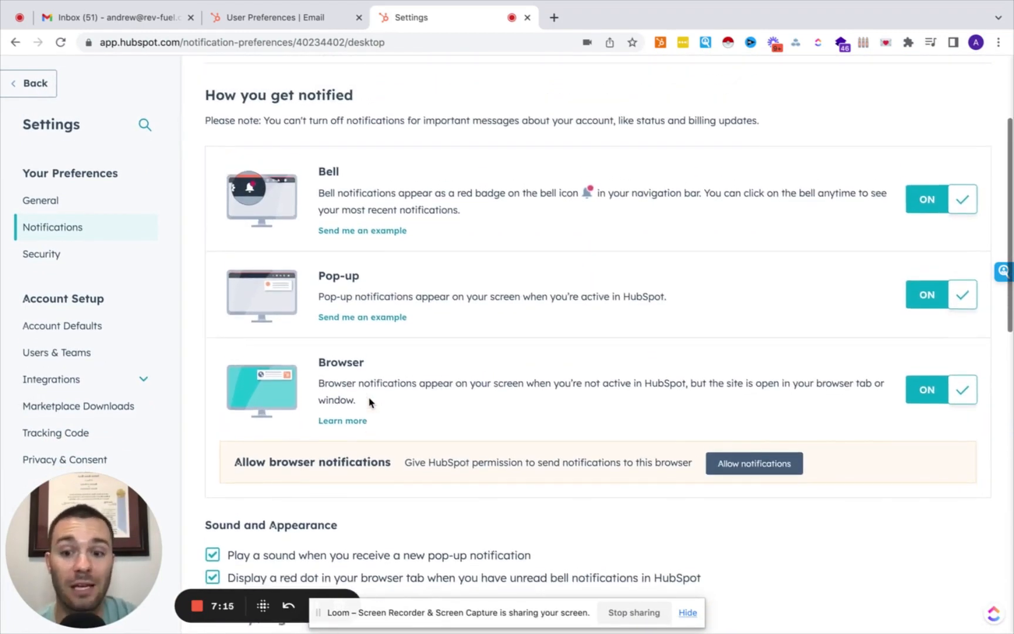
scroll(369, 402, "down", 4)
scroll(354, 442, "up", 10)
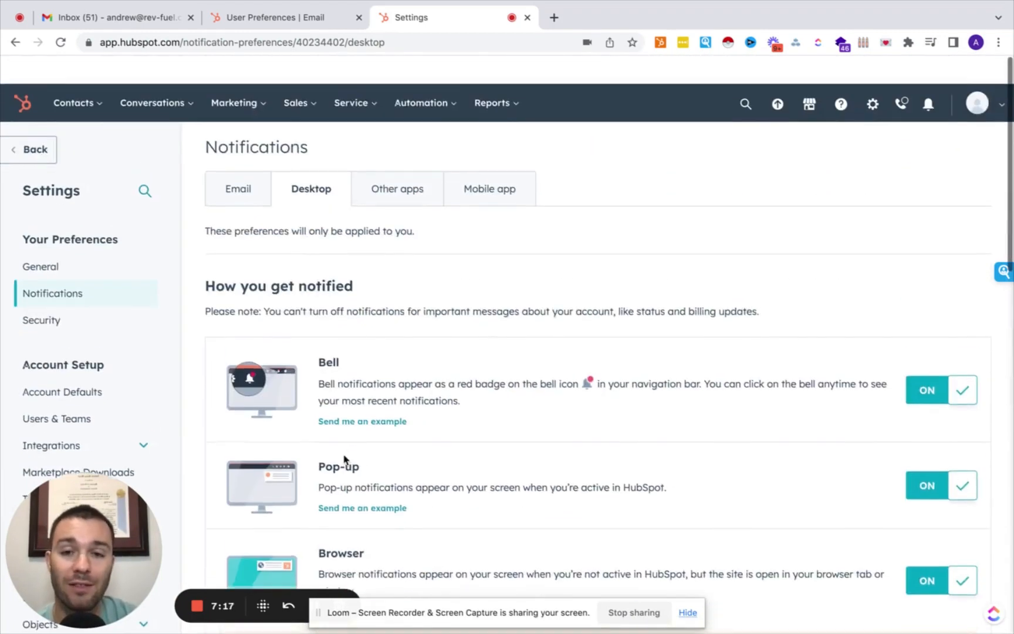
left_click(408, 174)
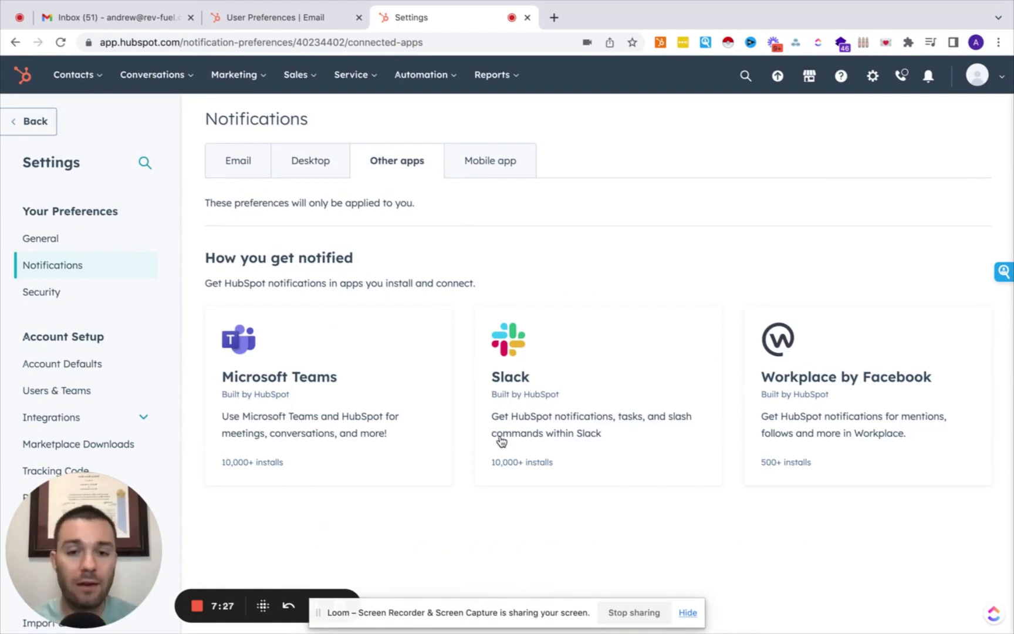
Review the mobile app notification topics, then go to Users & Teams.
left_click(499, 170)
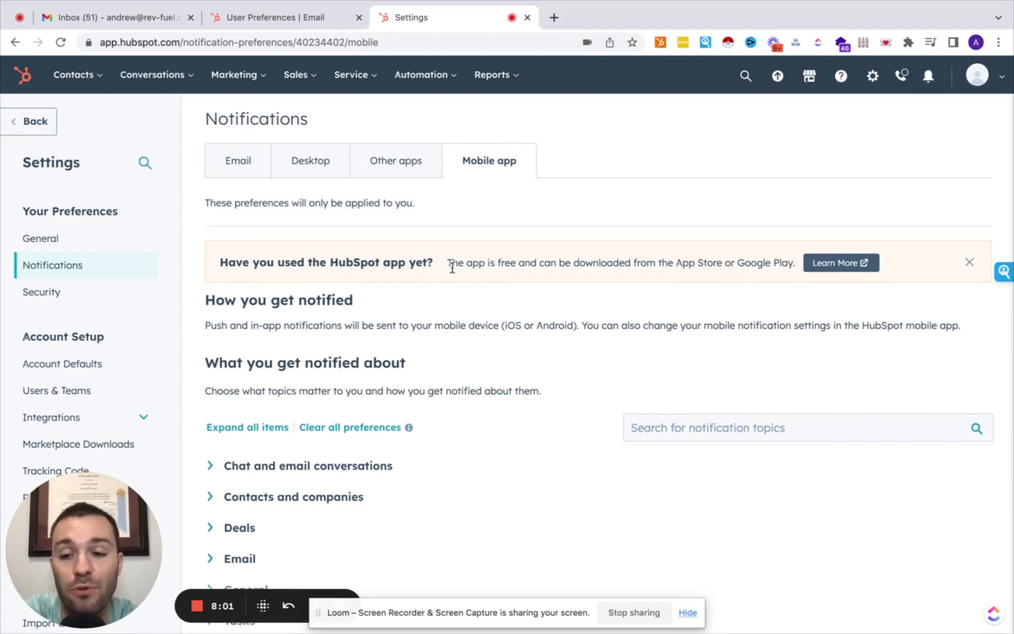
scroll(125, 296, "down", 5)
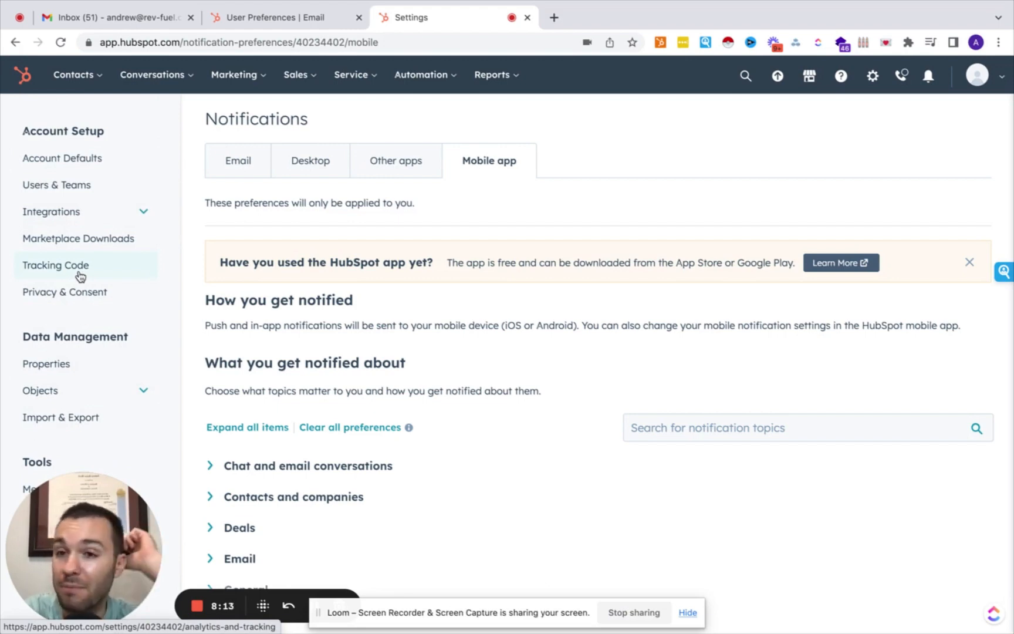
left_click(80, 187)
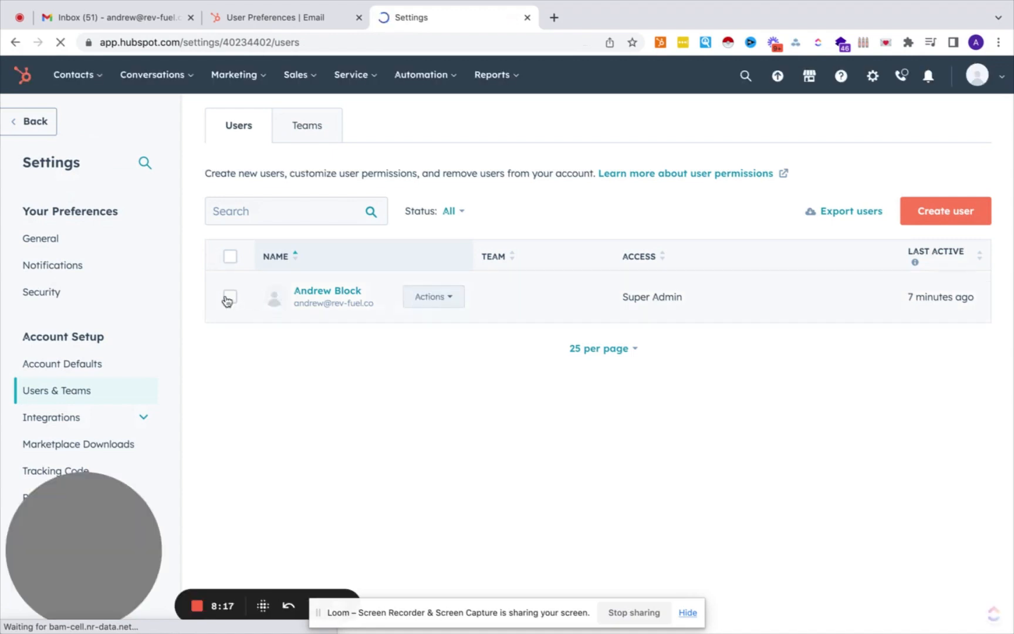
Start a new user with an email address and advance to the invite-review step.
left_click(938, 224)
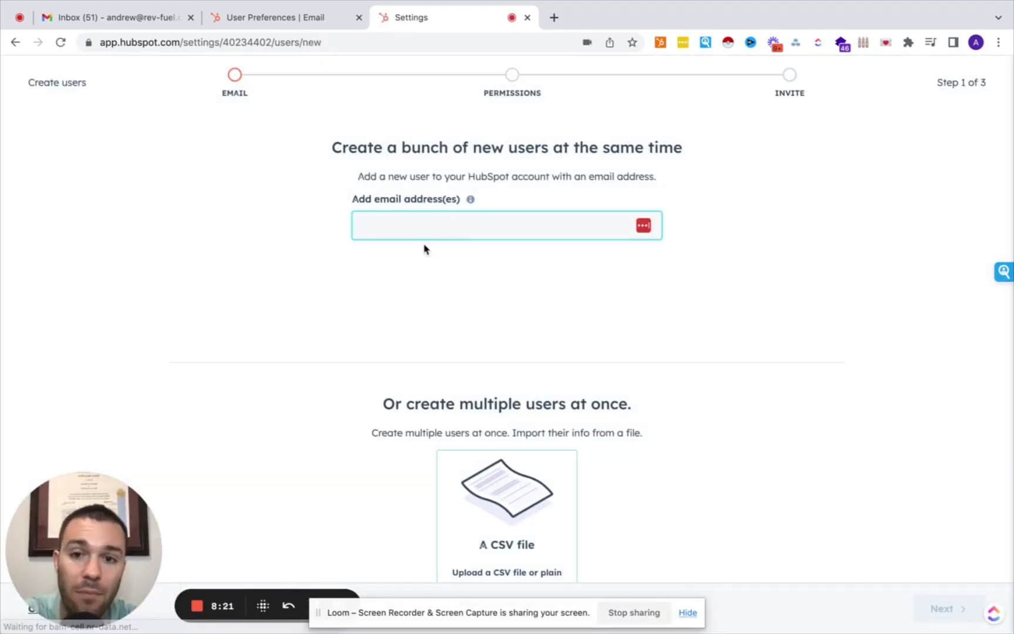
scroll(507, 299, "down", 2)
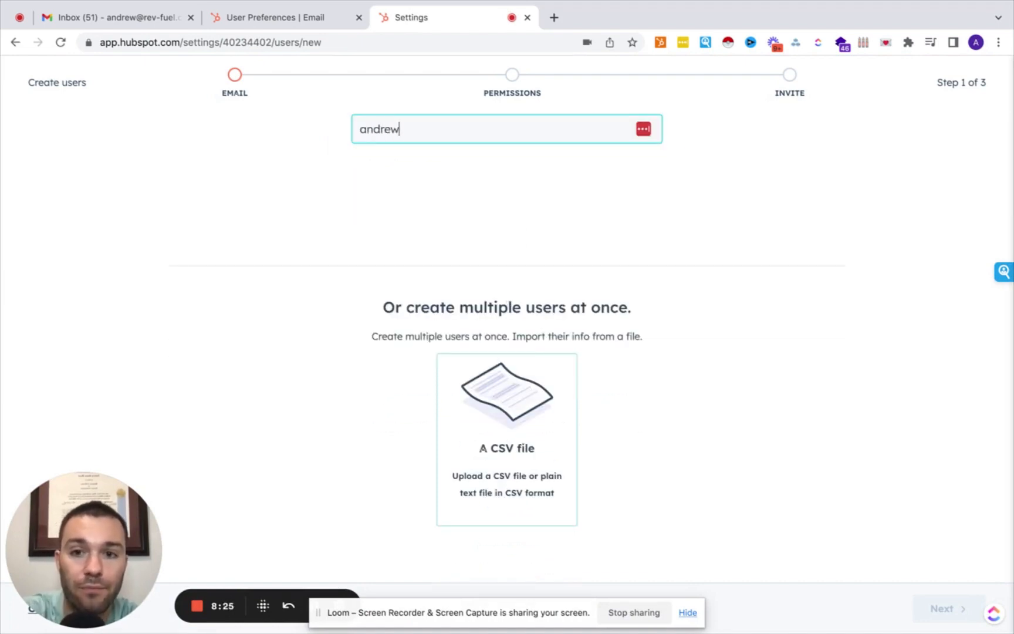
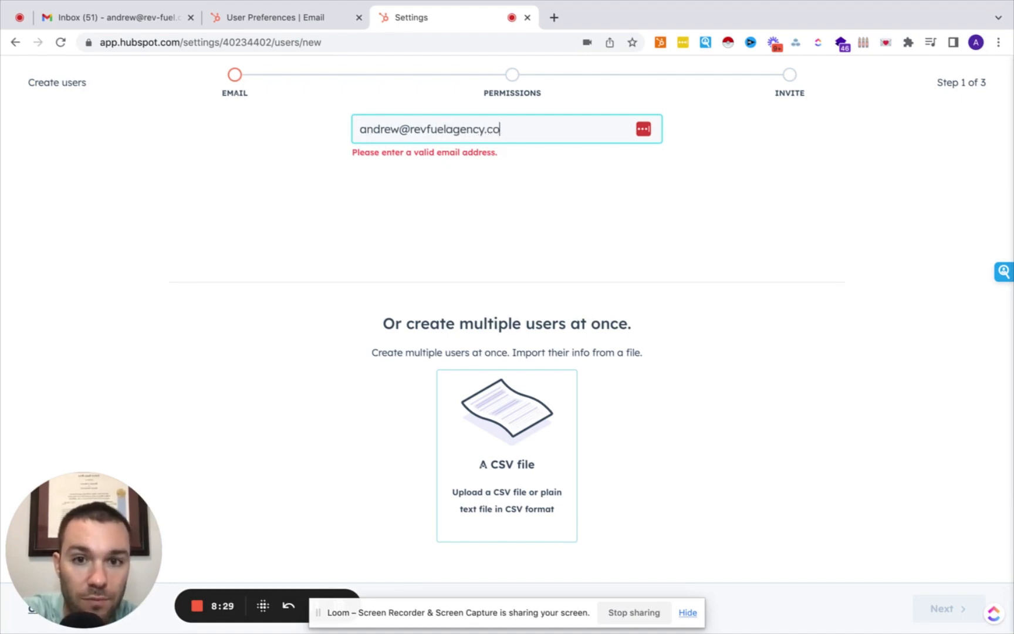
left_click(939, 607)
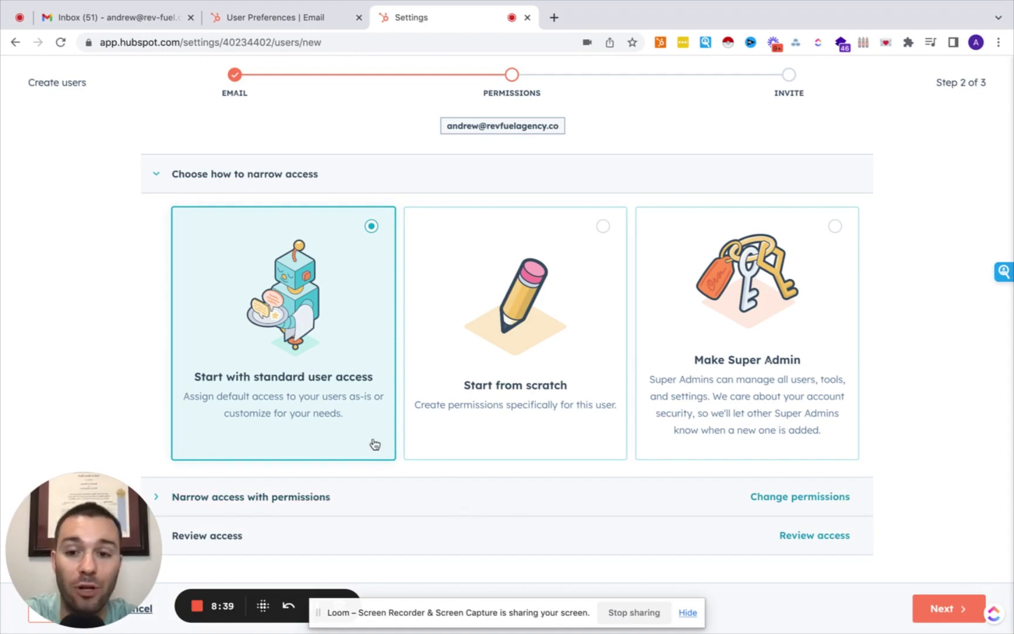
left_click(939, 610)
Review the new user's permissions, then cancel and discard the invitation.
scroll(346, 422, "down", 3)
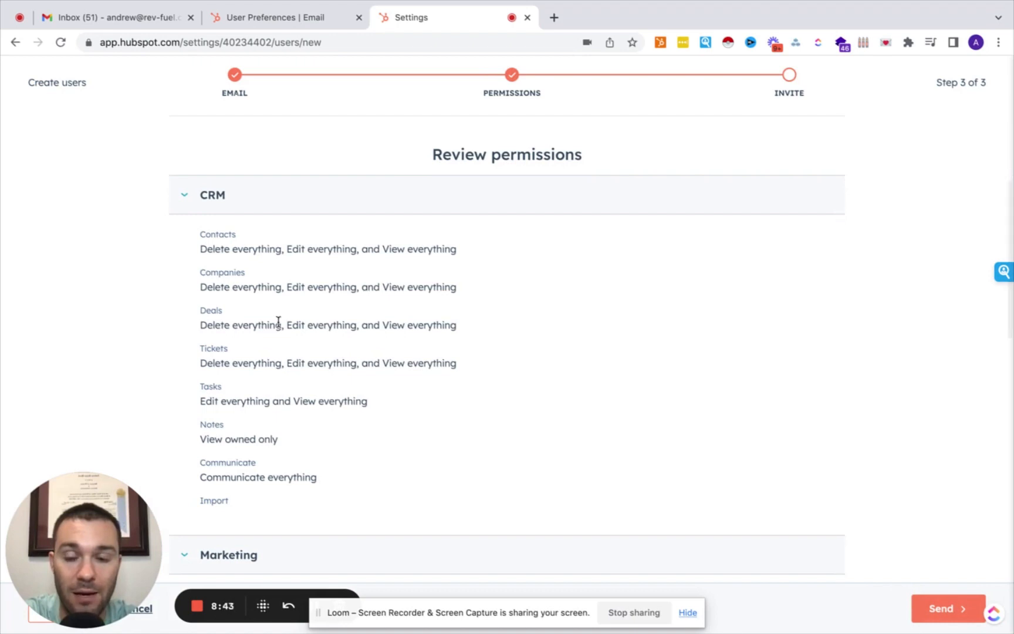
scroll(278, 321, "down", 3)
scroll(278, 321, "up", 4)
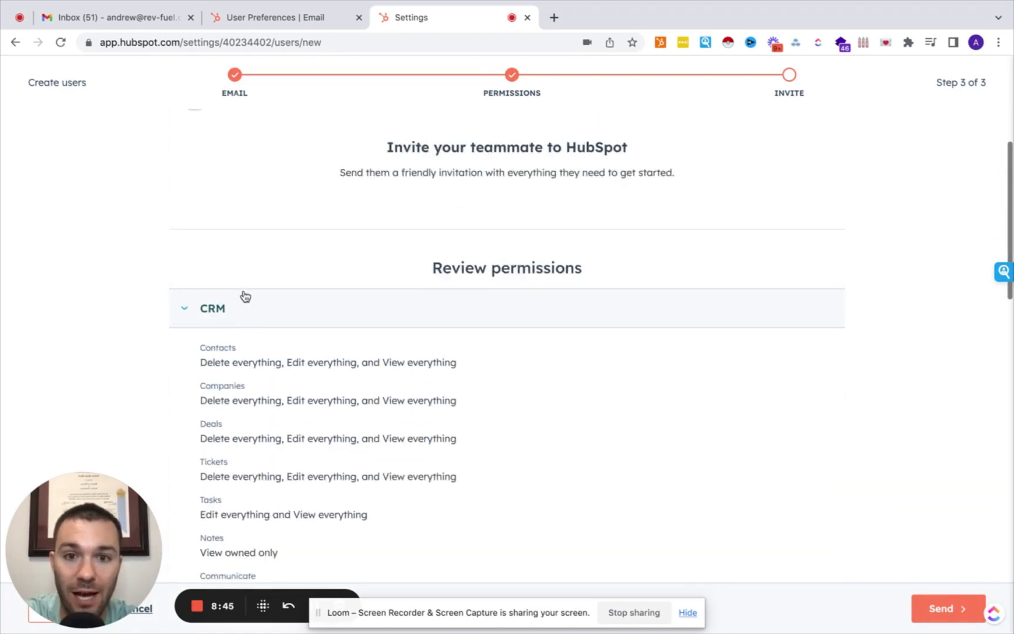
scroll(261, 376, "down", 1)
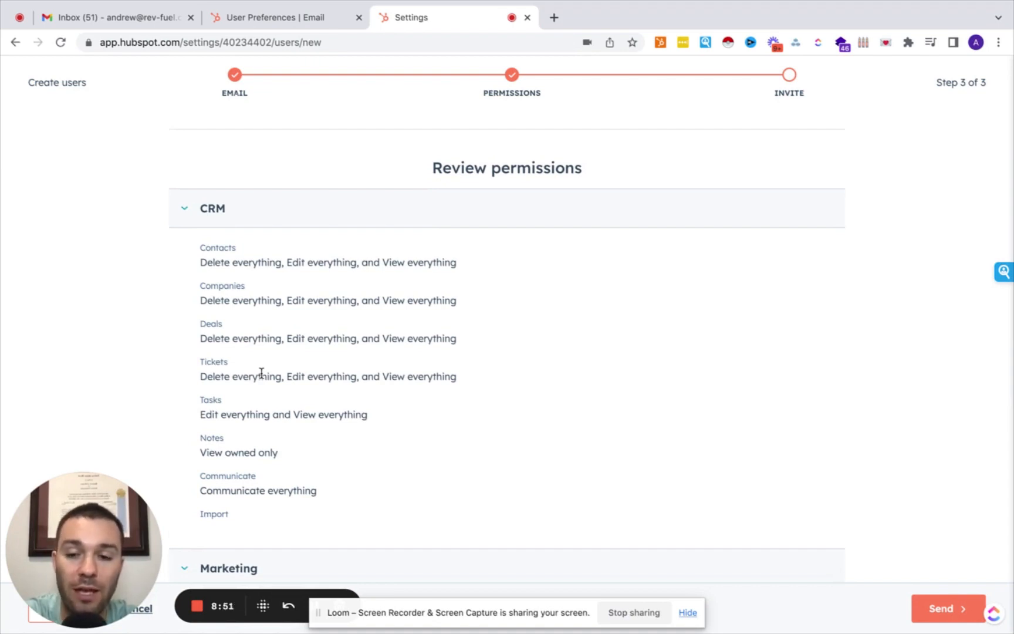
scroll(261, 373, "down", 8)
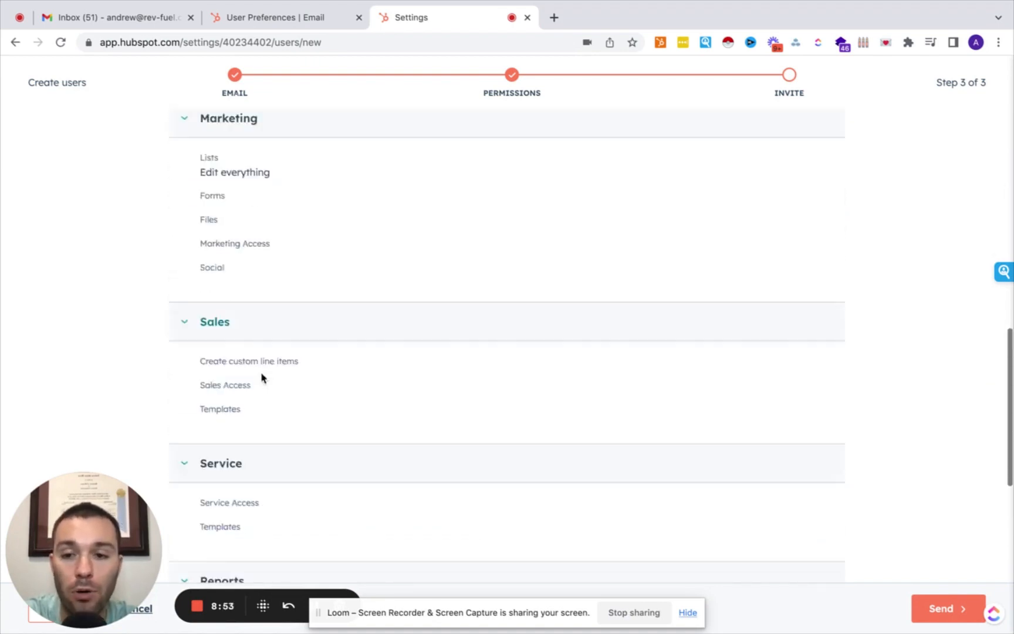
scroll(261, 371, "down", 5)
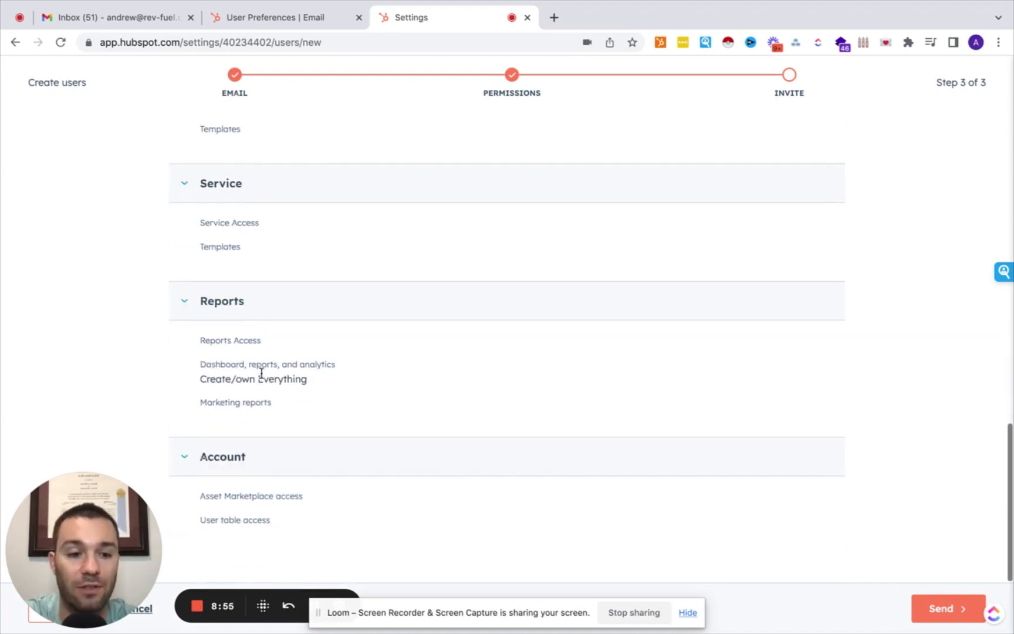
scroll(261, 373, "up", 15)
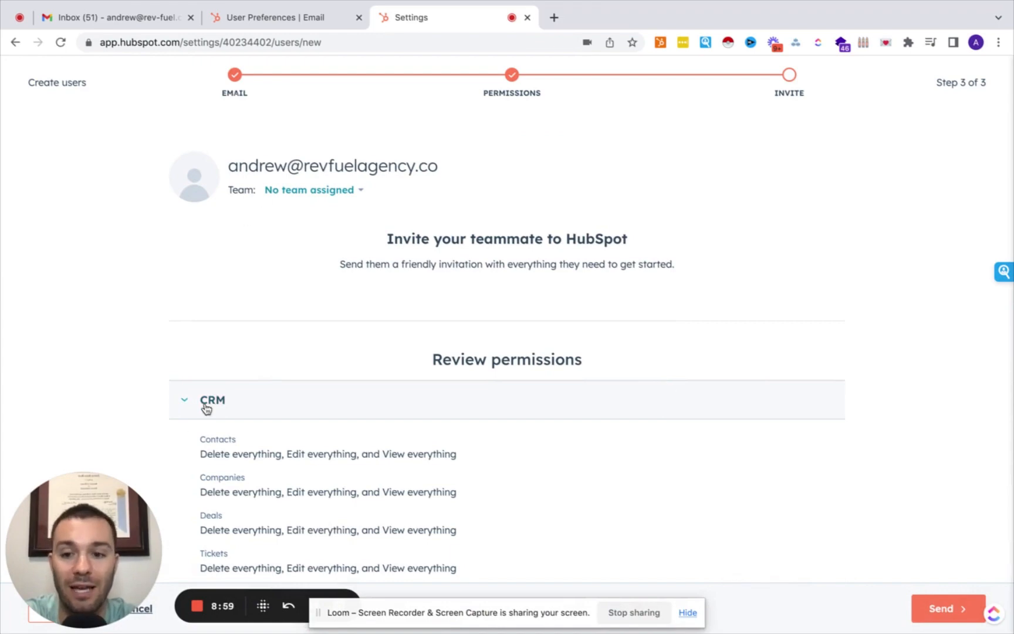
left_click_drag(128, 535, 474, 347)
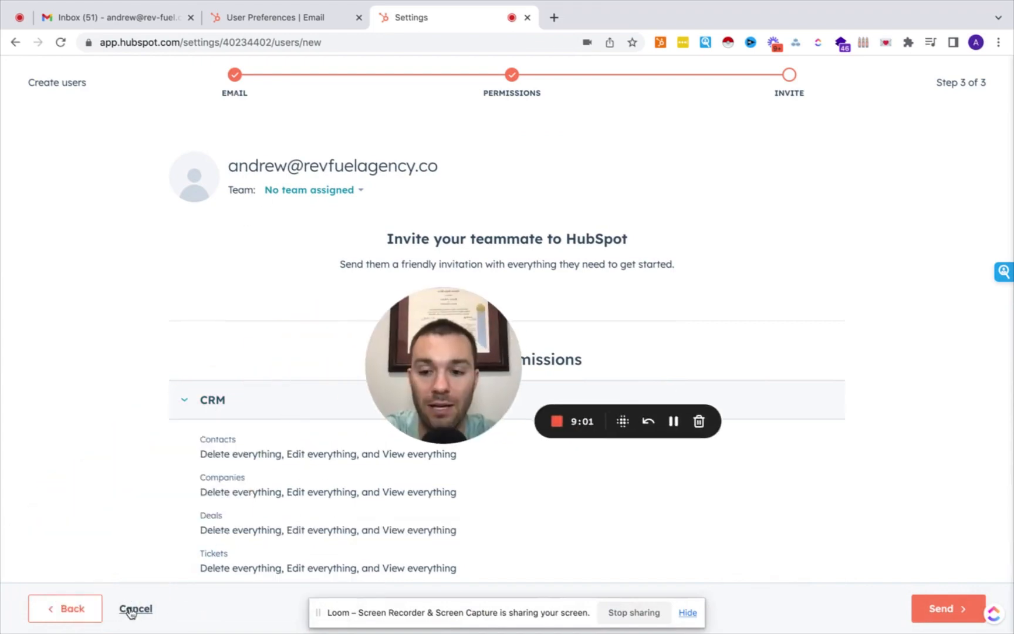
left_click(135, 609)
left_click(437, 219)
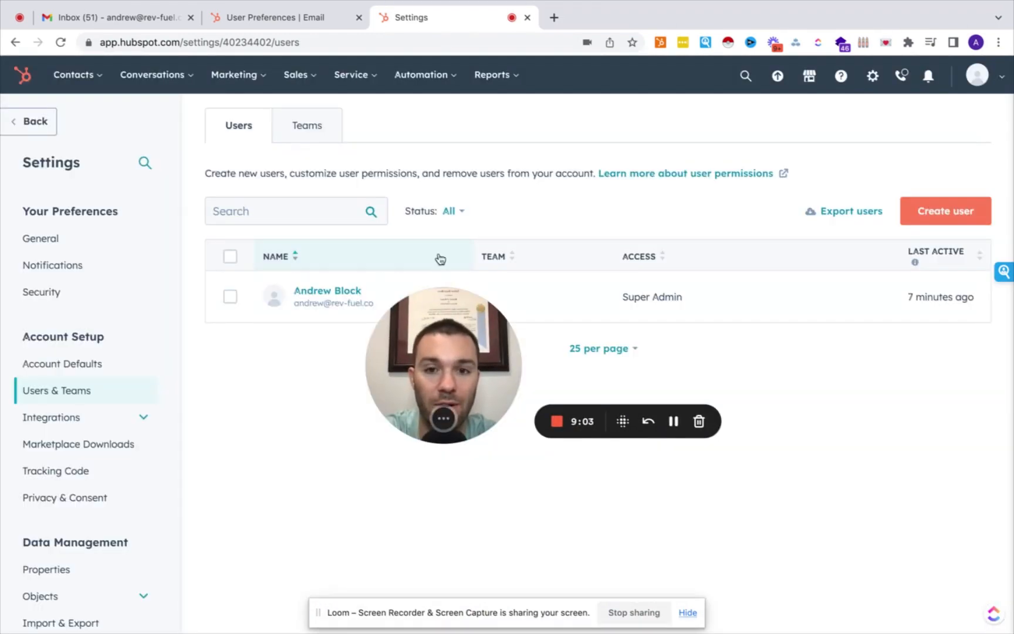
Try creating a team on the Teams tab and dismiss the upgrade popup.
left_click_drag(478, 362, 929, 132)
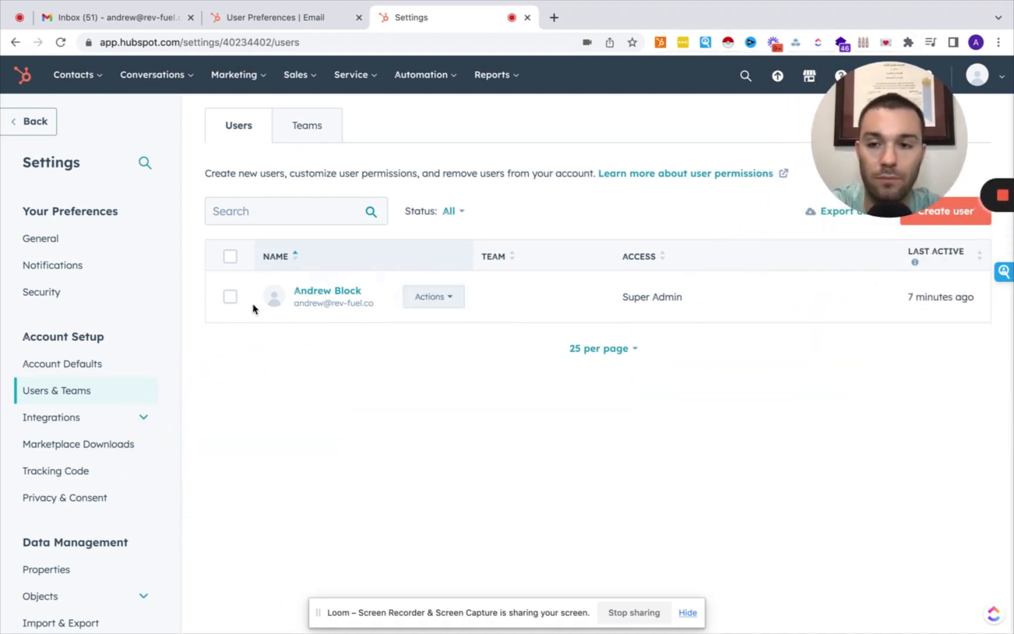
scroll(66, 385, "down", 2)
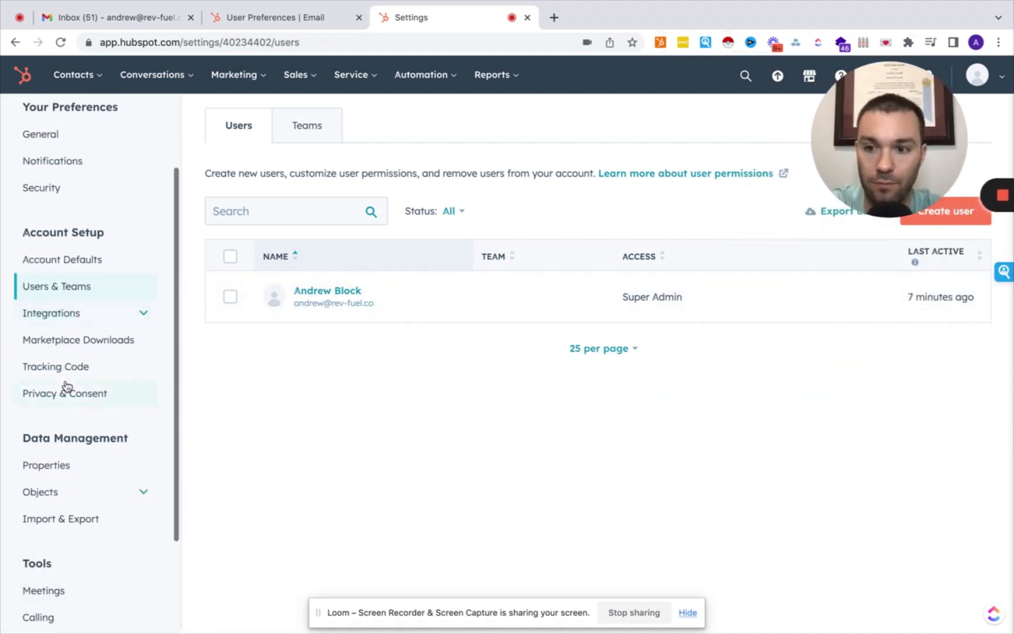
scroll(66, 385, "up", 1)
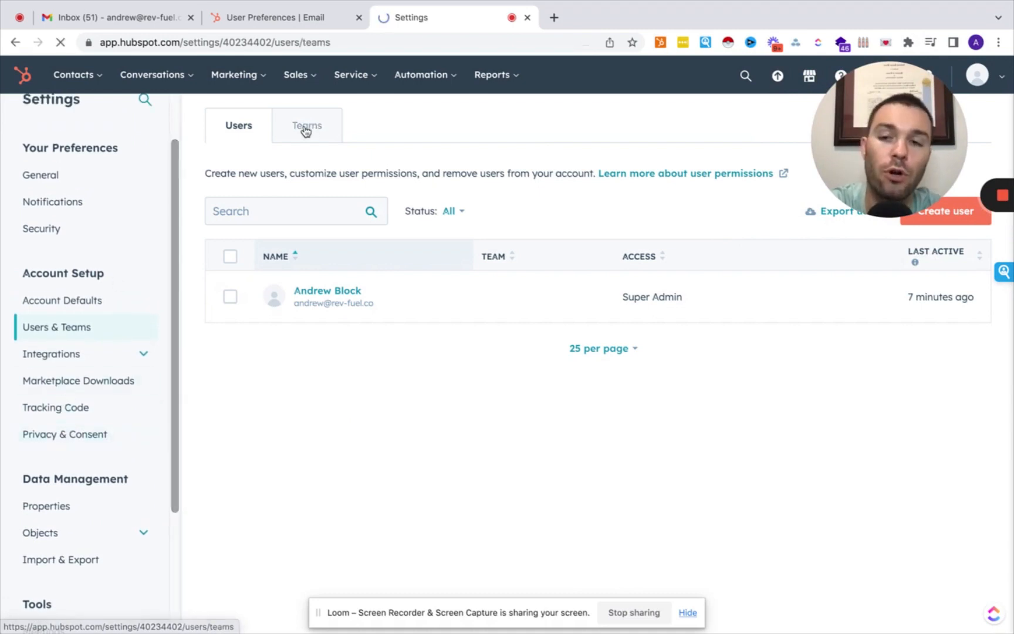
left_click(307, 126)
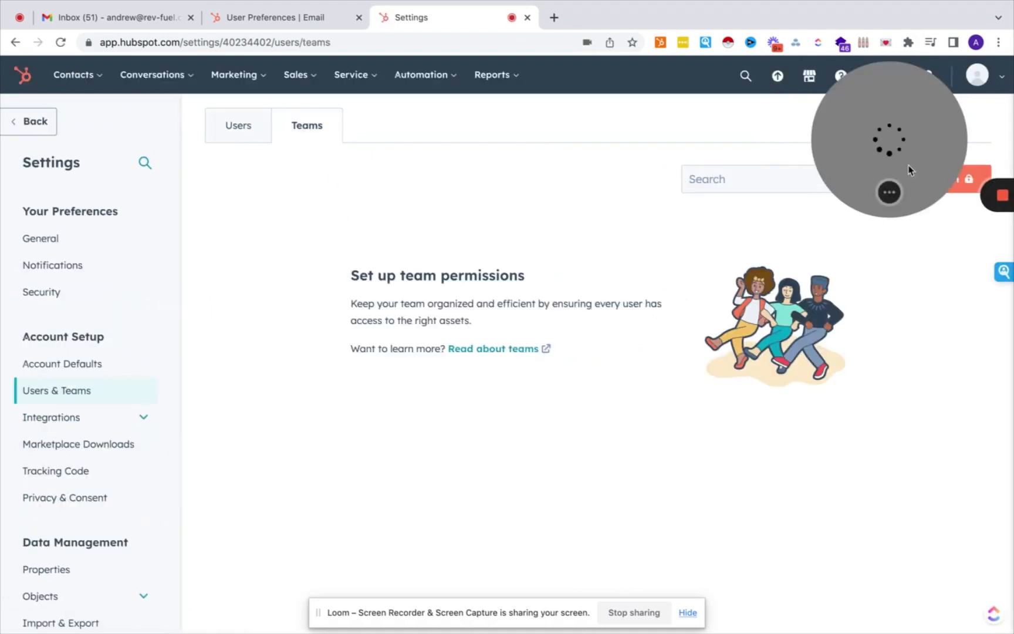
left_click(927, 176)
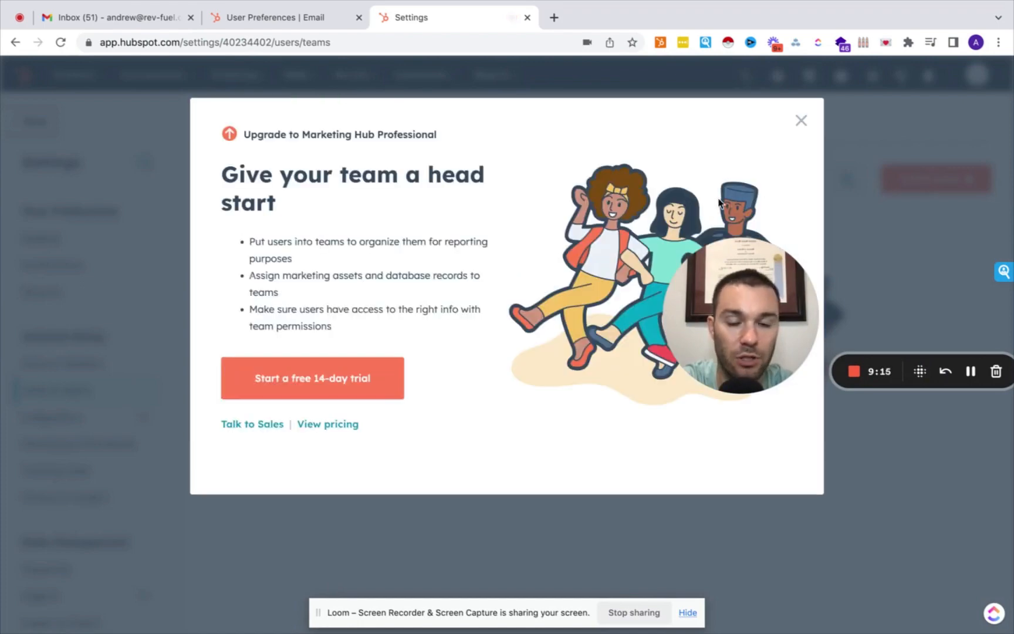
left_click(802, 120)
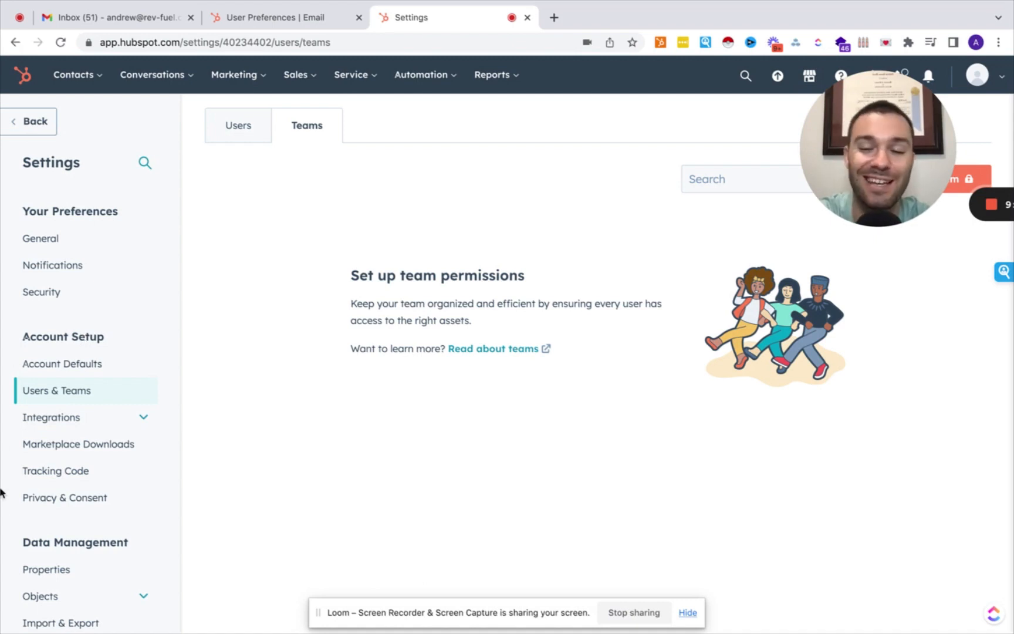
Go to Integrations > Connected Apps.
scroll(55, 346, "down", 1)
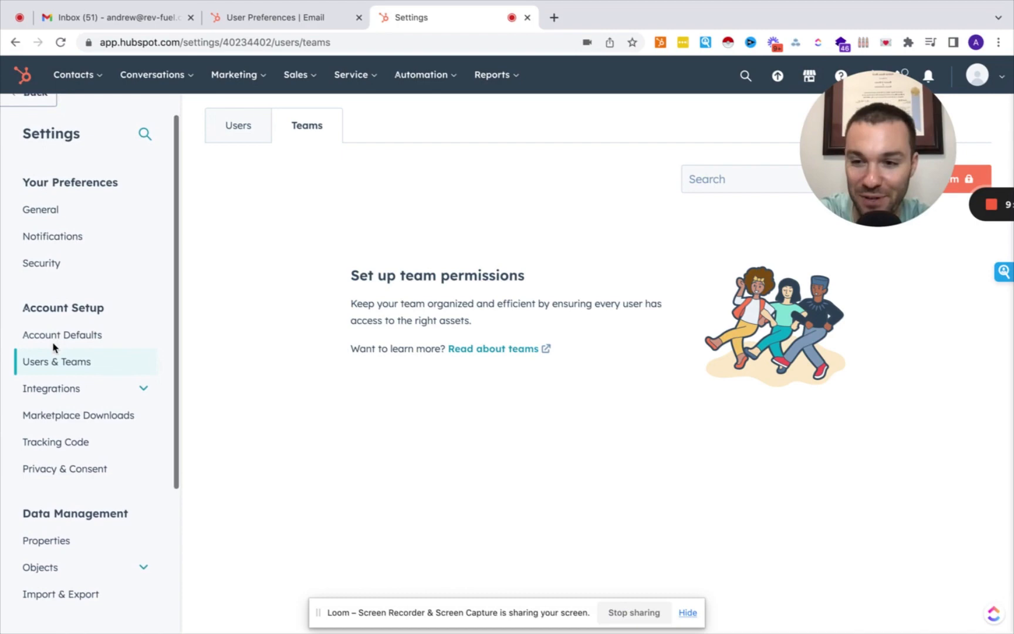
left_click(66, 387)
scroll(64, 393, "down", 1)
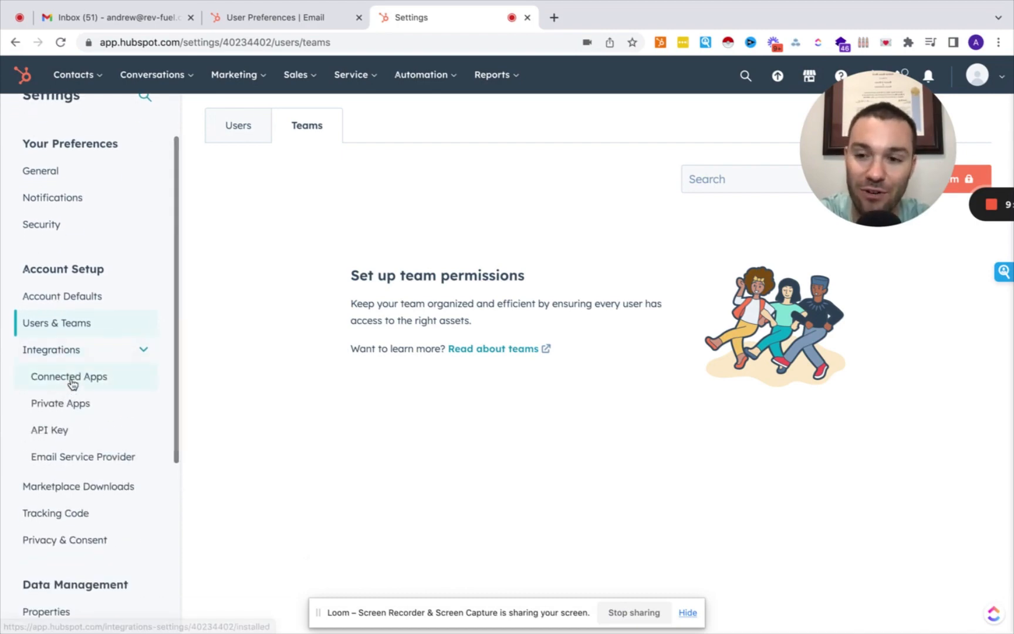
left_click(72, 382)
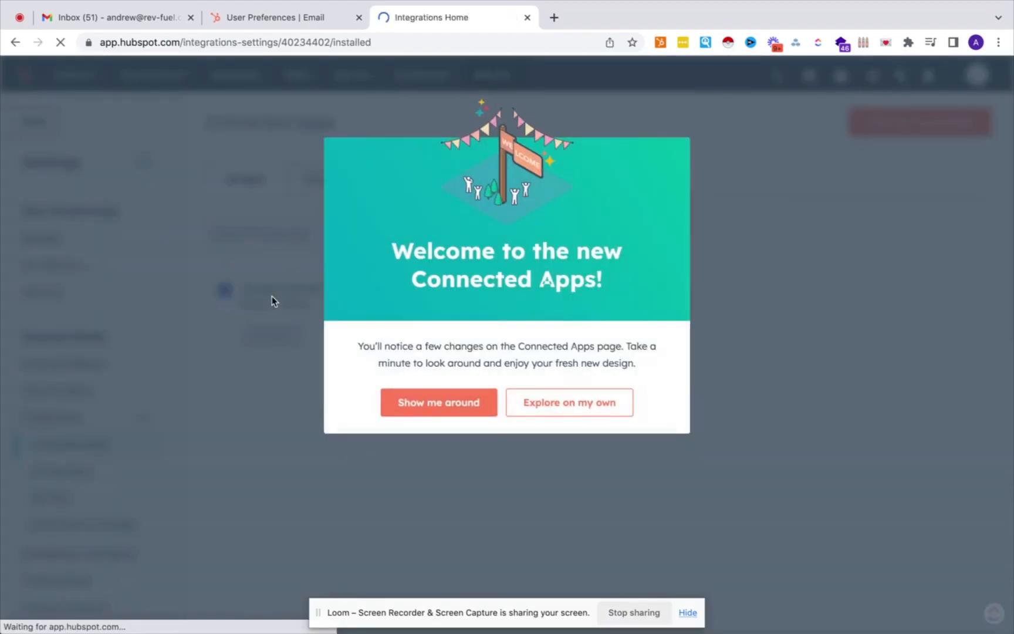
Skip the Connected Apps tour and open the HubSpot App Marketplace.
left_click(547, 401)
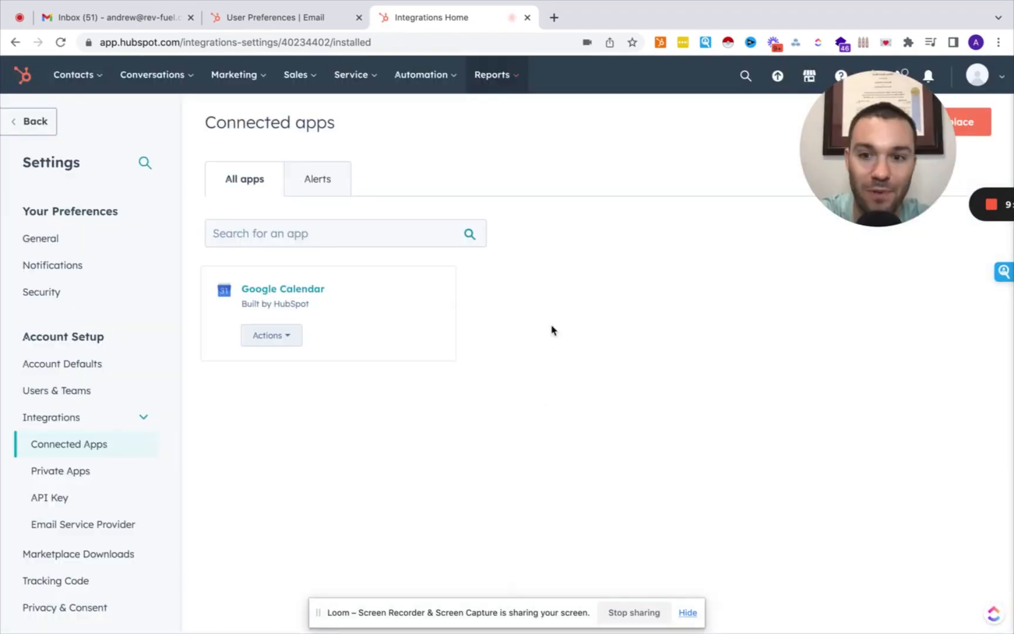
left_click_drag(860, 137, 754, 359)
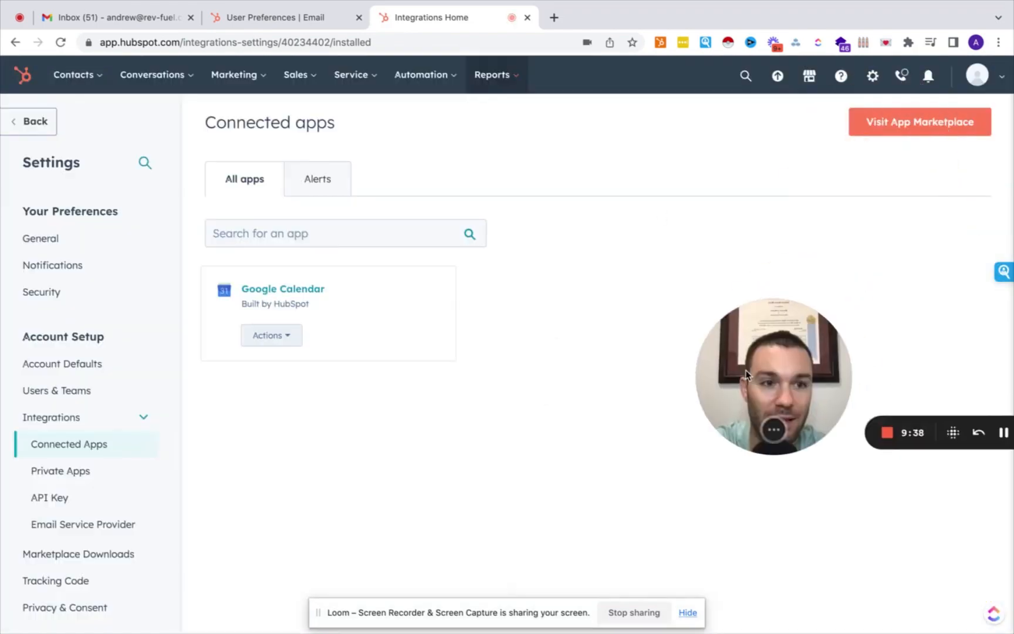
left_click(902, 121)
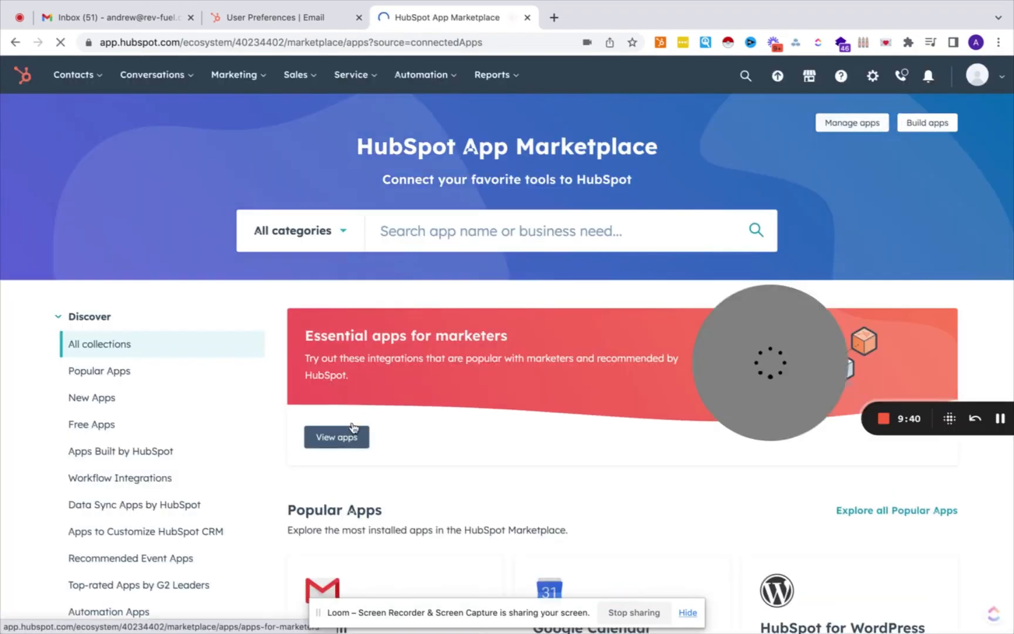
scroll(354, 427, "down", 5)
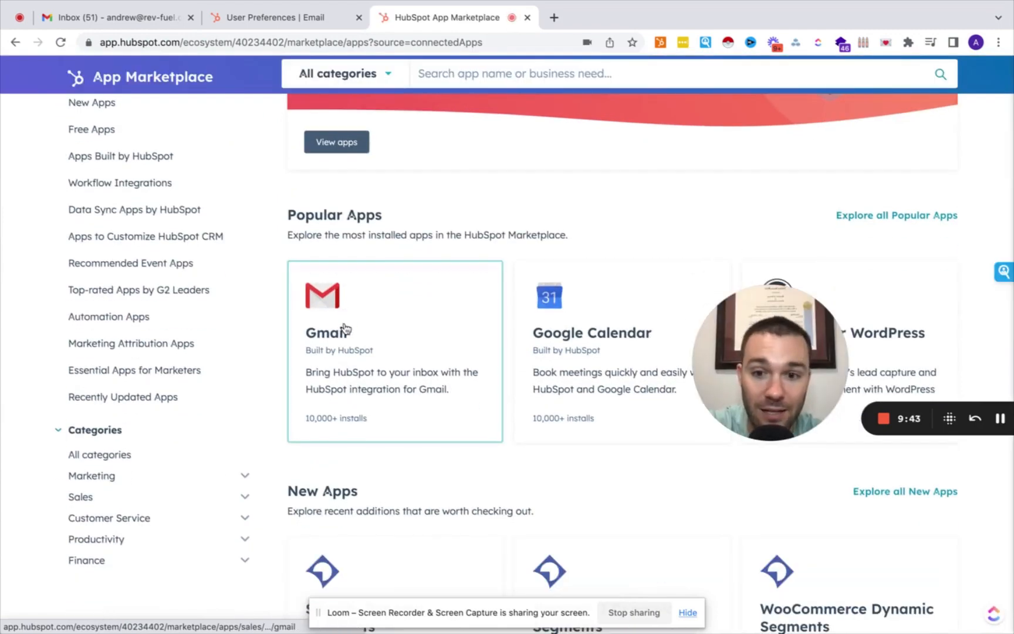
scroll(343, 328, "down", 3)
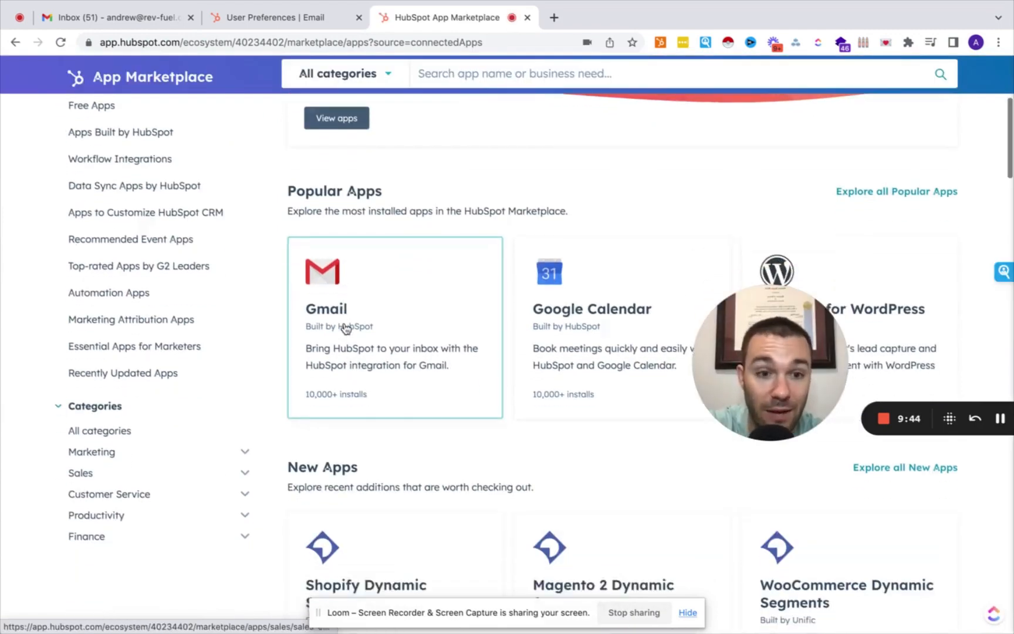
scroll(554, 261, "up", 10)
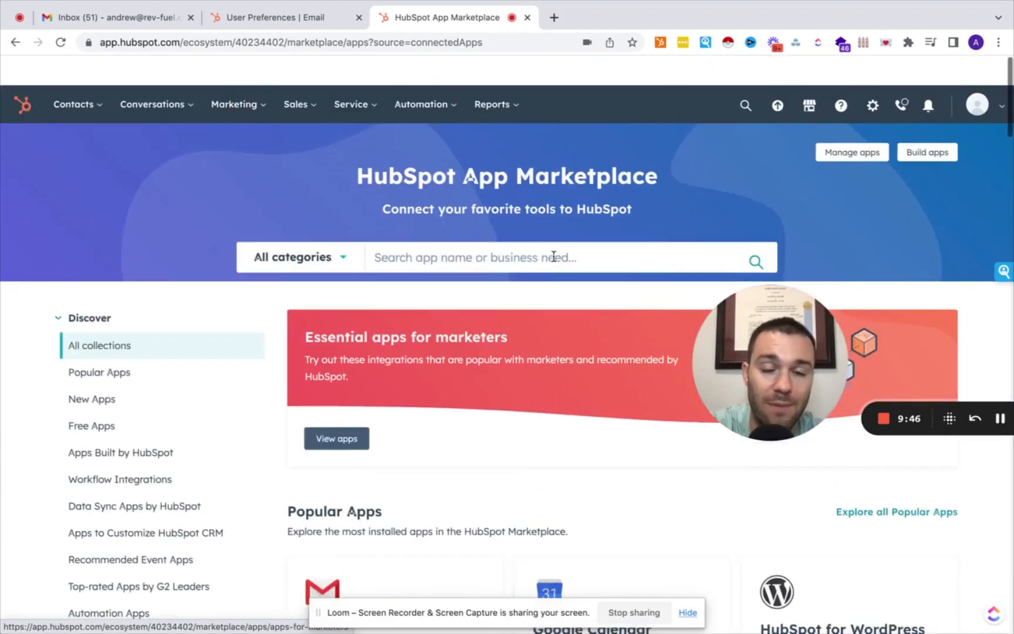
Search the marketplace for 'zoom', view the Zoom integration, and return.
left_click(451, 230)
type("pp")
key("BackSpace")
key("BackSpace")
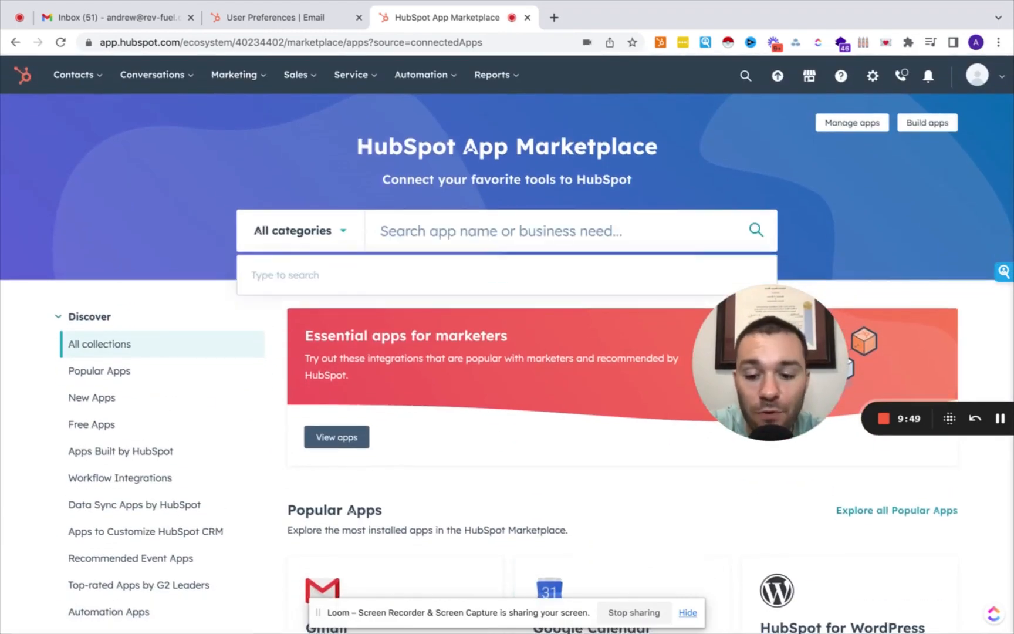
type("zoom")
scroll(408, 323, "down", 3)
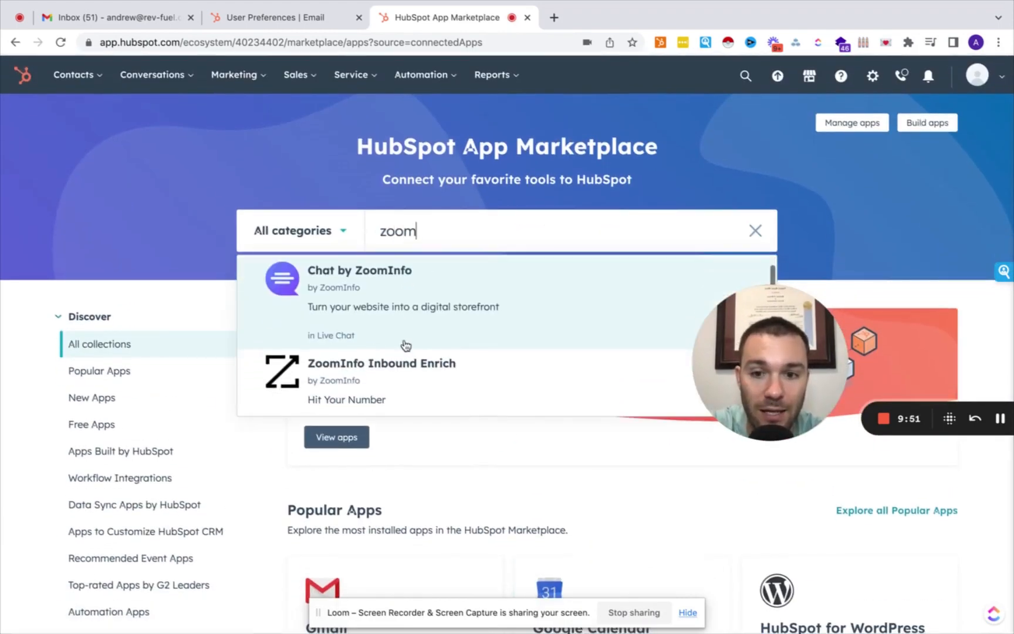
left_click(403, 347)
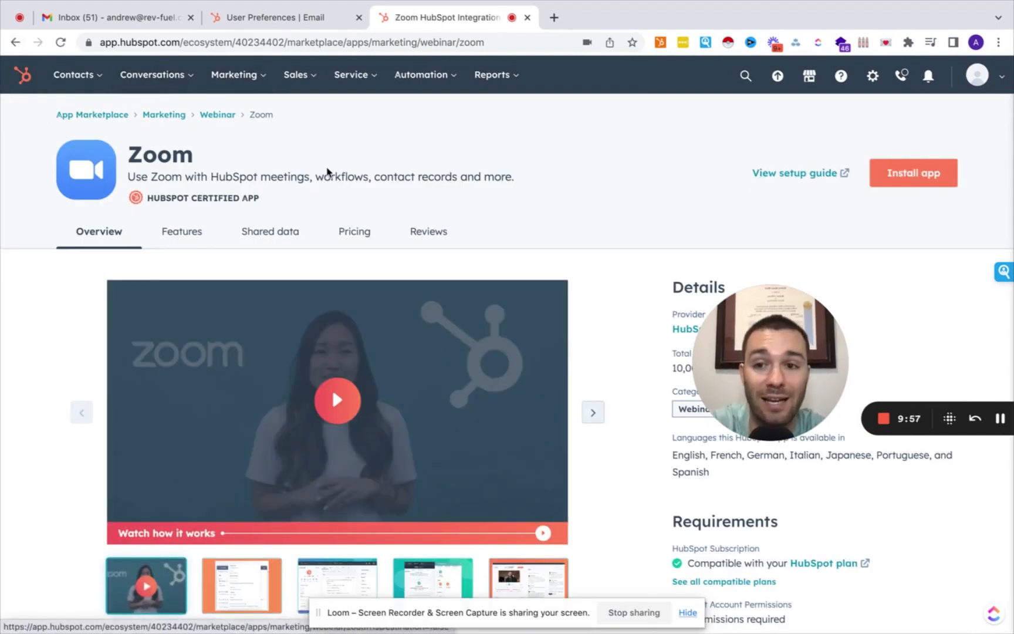
left_click(15, 42)
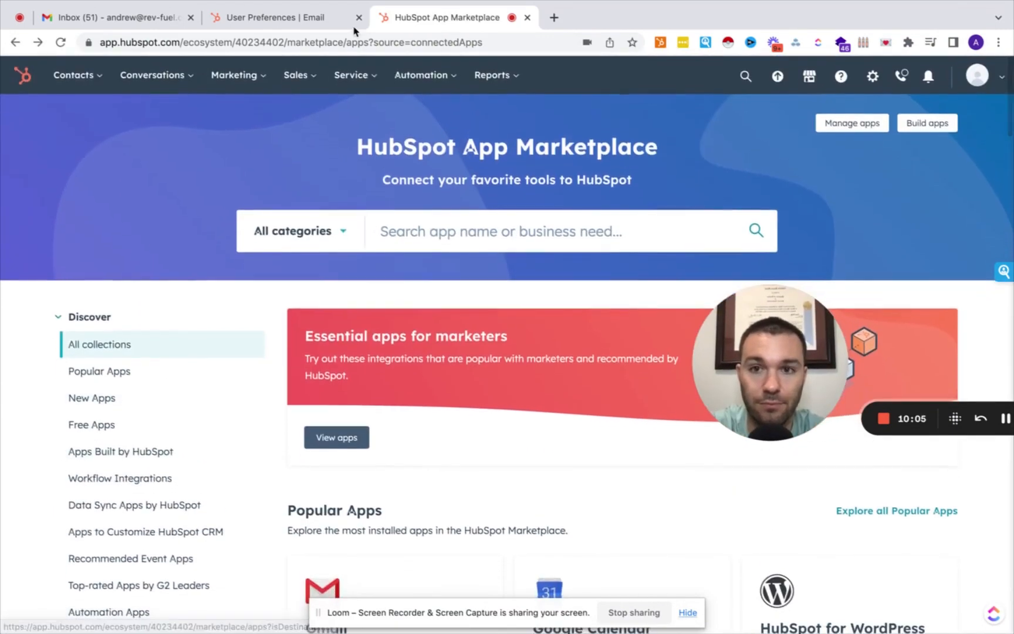
Close the App Marketplace tab and open the Tracking Code settings.
left_click(526, 18)
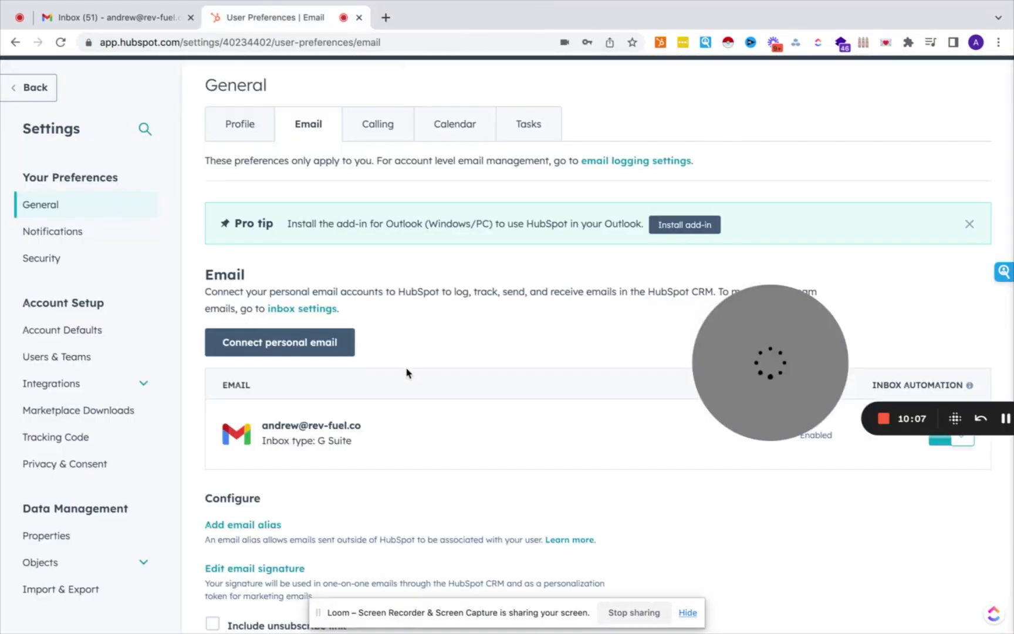
scroll(91, 326, "down", 3)
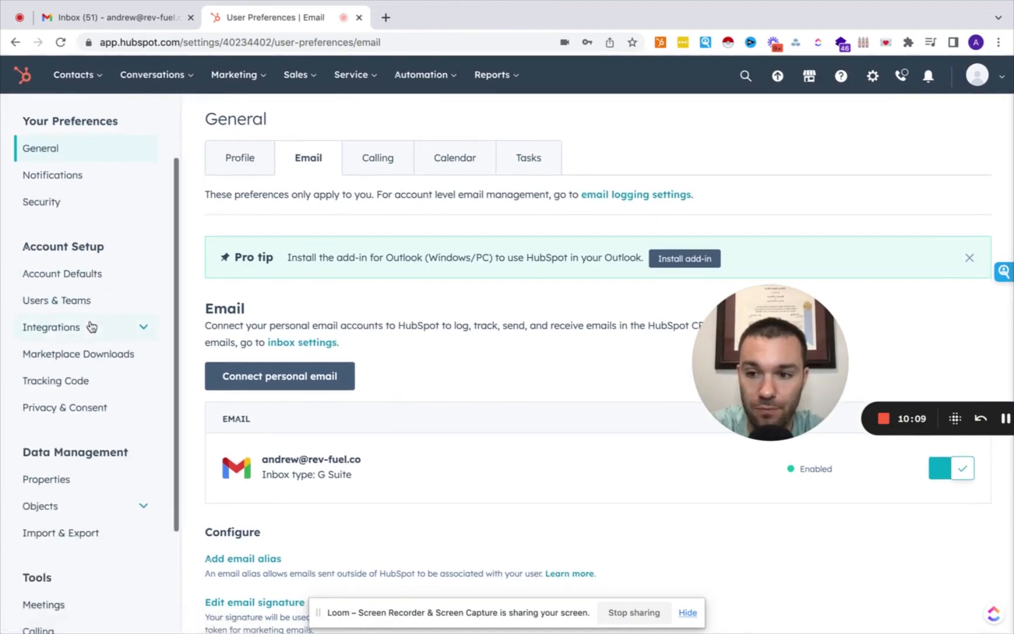
scroll(94, 300, "down", 2)
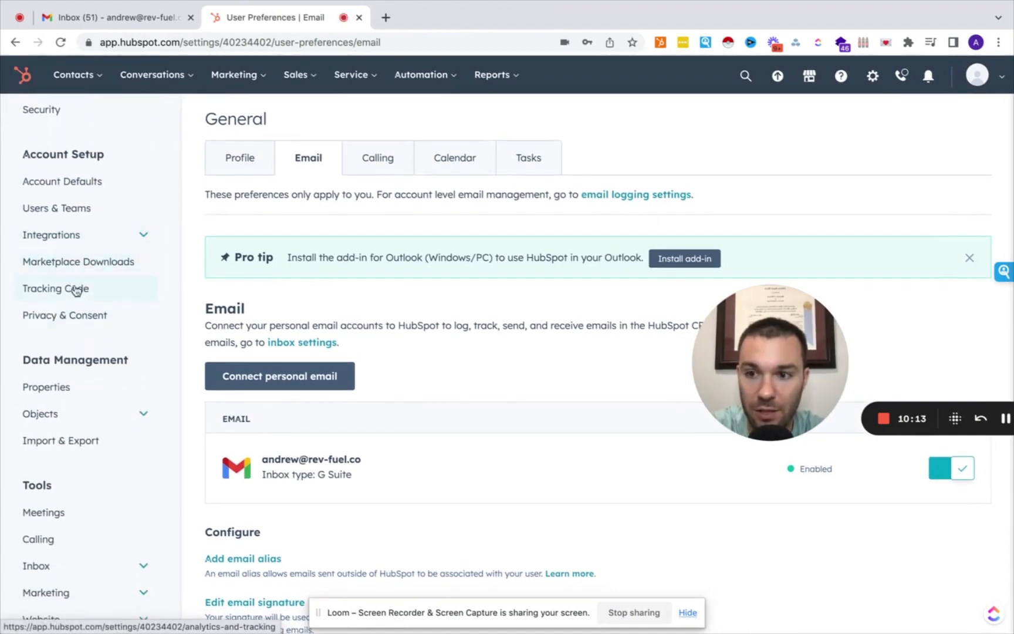
left_click(69, 290)
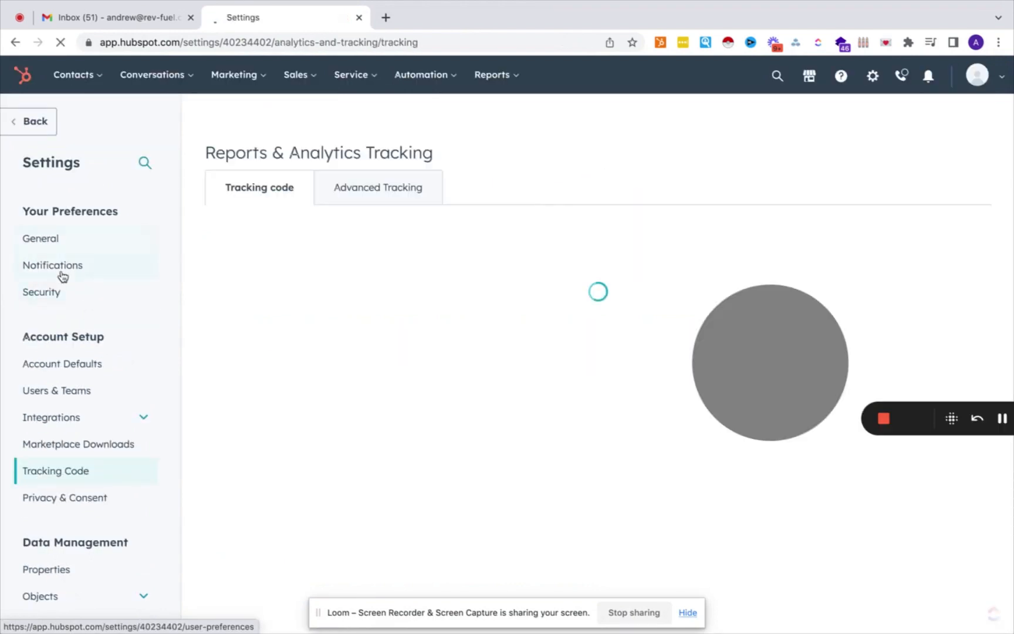
Review the tracking embed code, then bring up the Contacts menu.
scroll(63, 276, "down", 5)
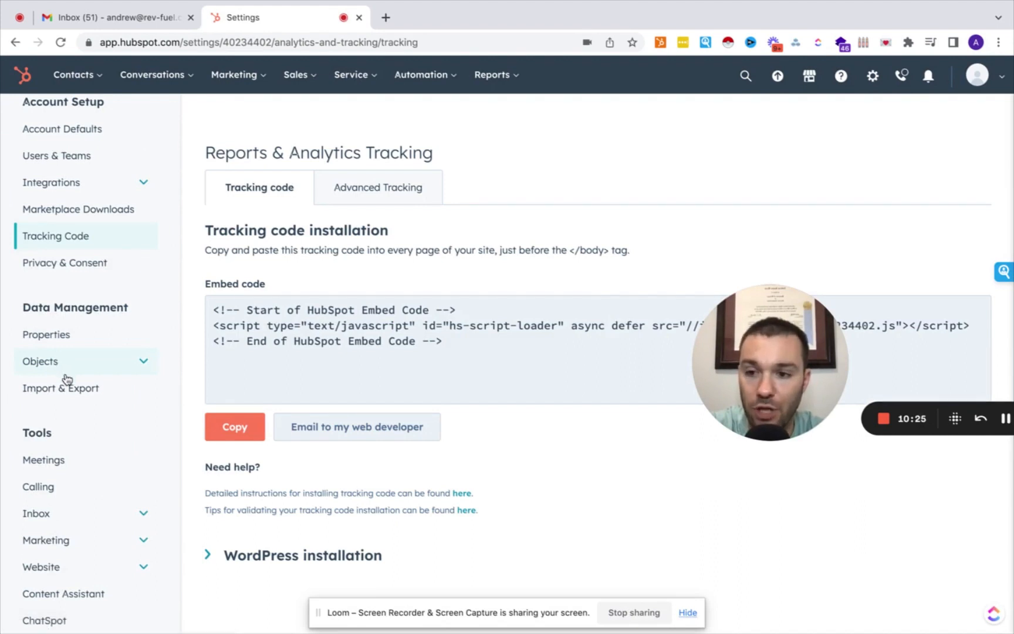
scroll(66, 381, "down", 1)
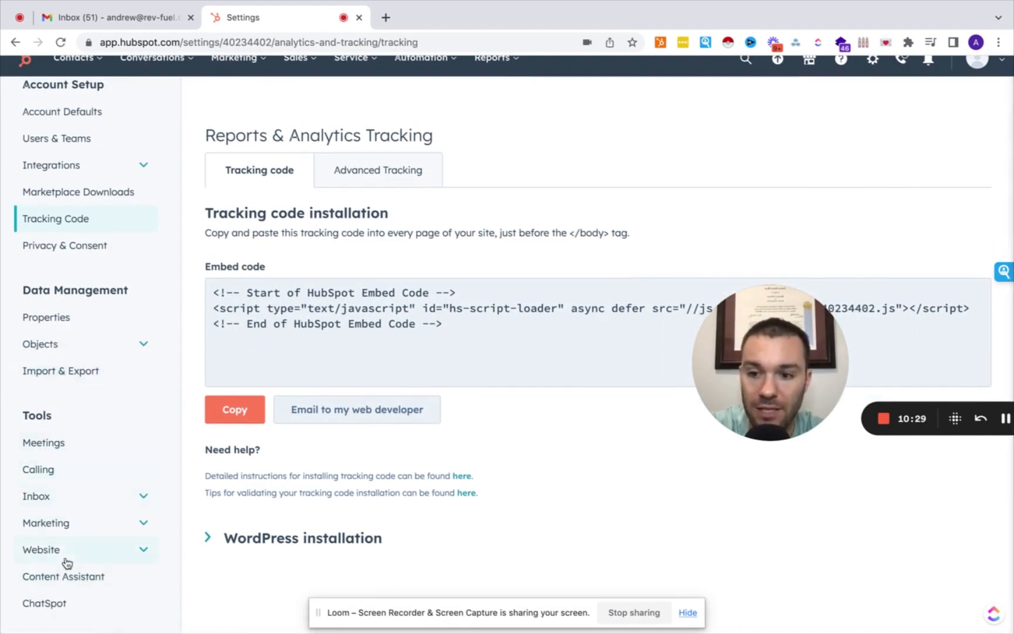
scroll(66, 564, "up", 3)
scroll(66, 565, "up", 4)
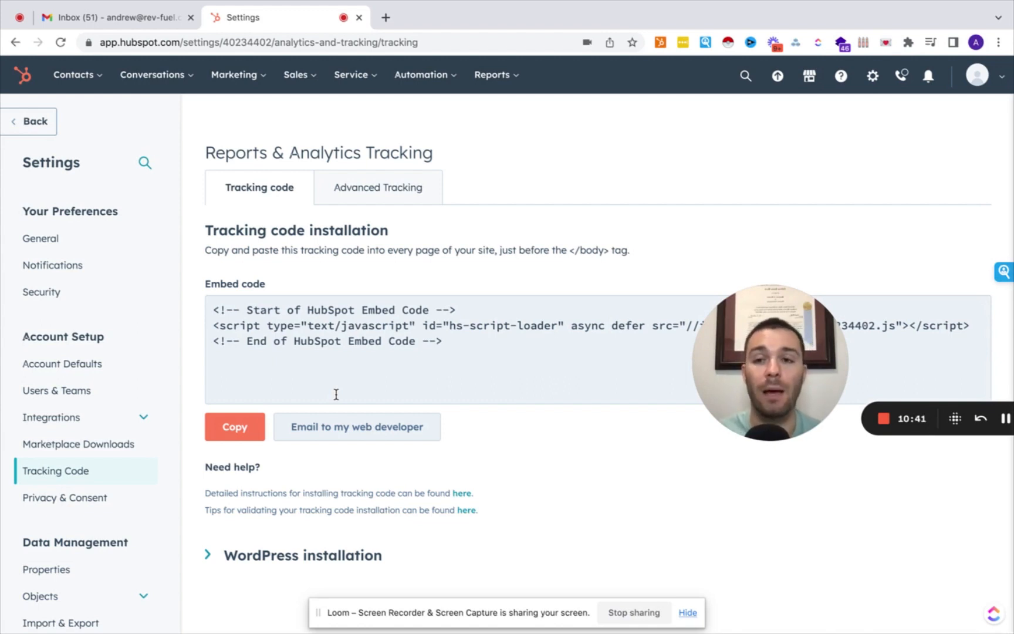
left_click(79, 93)
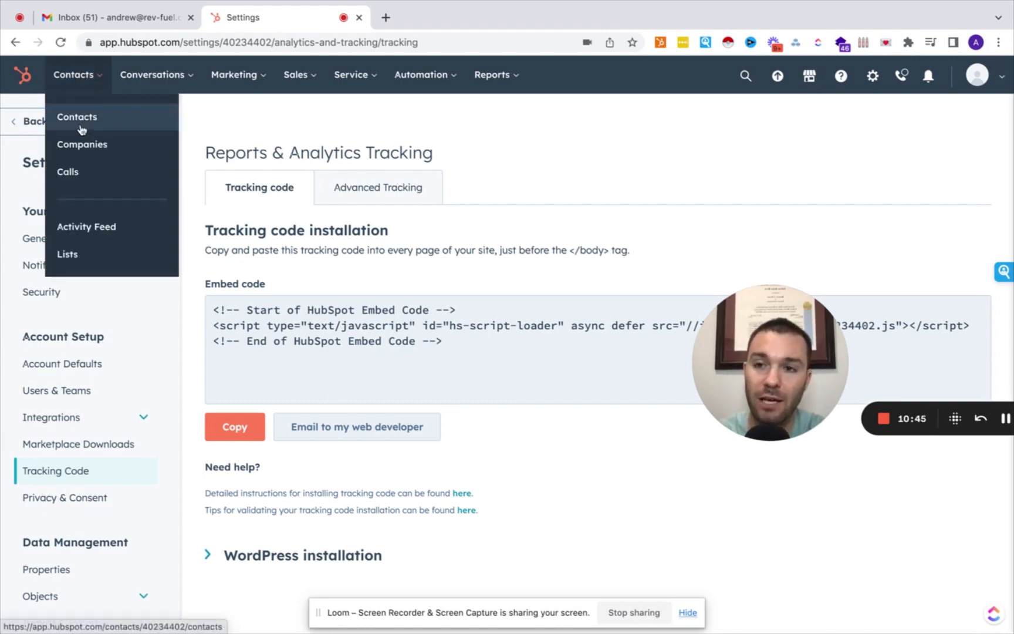
Go to Contacts > Contacts to list the two sample contacts.
left_click(80, 129)
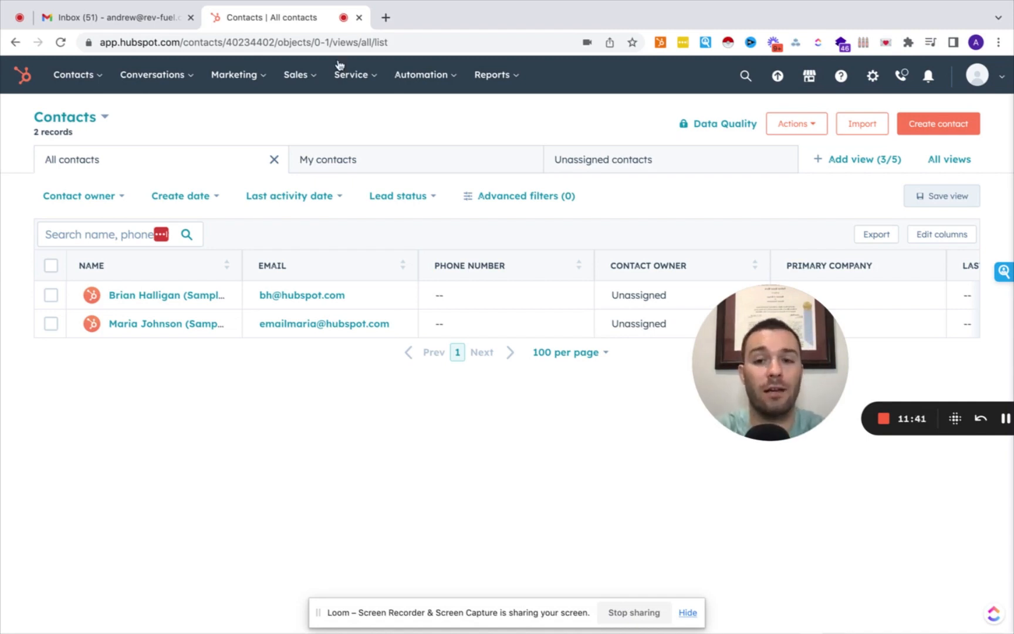
left_click_drag(769, 382, 82, 538)
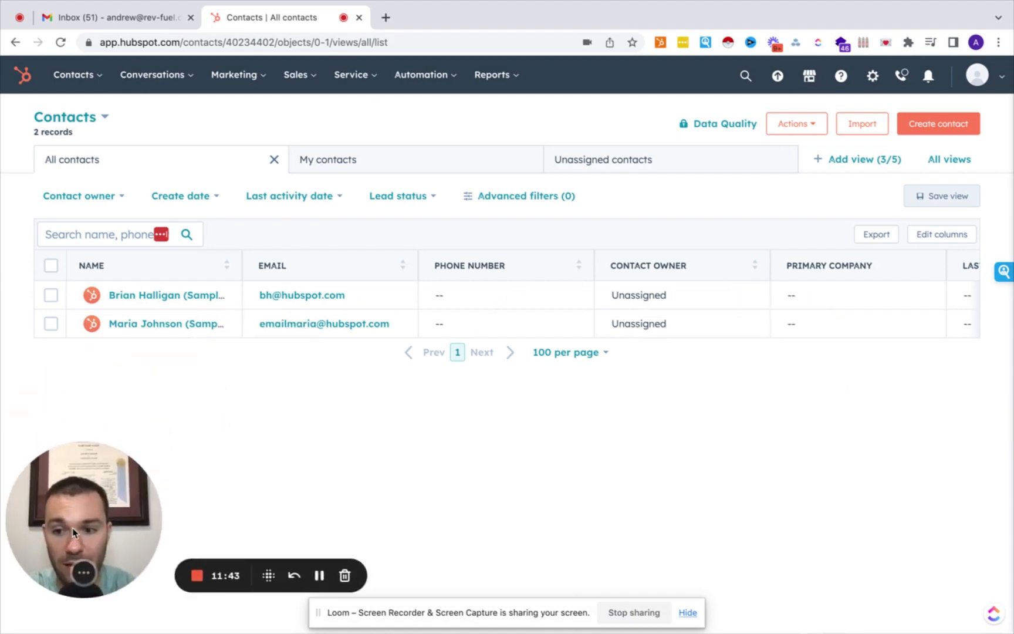
Start a new contact and enter its email address, correcting typos.
left_click(937, 126)
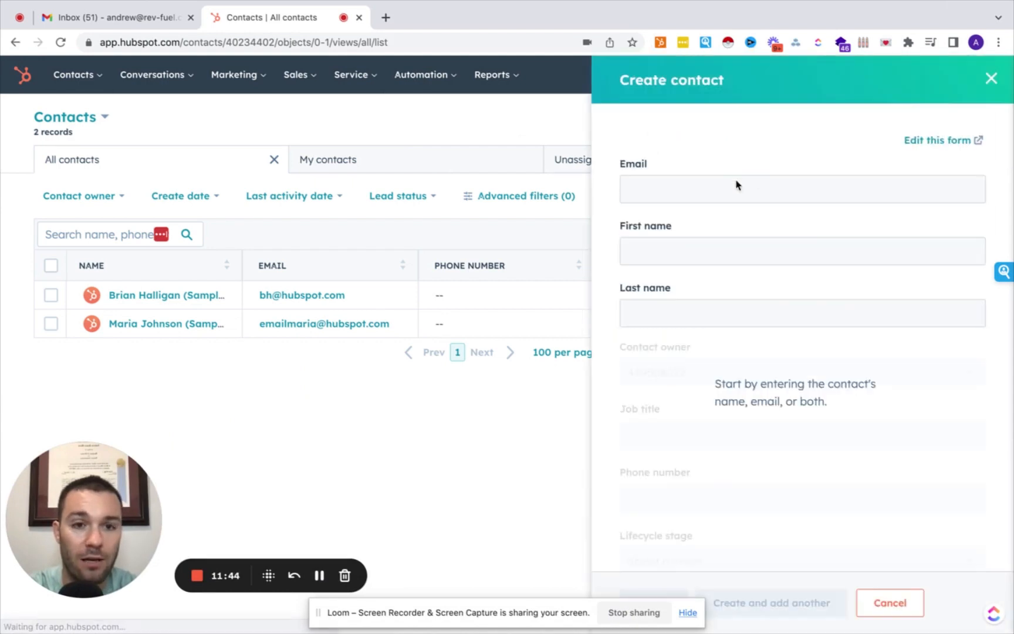
left_click(727, 185)
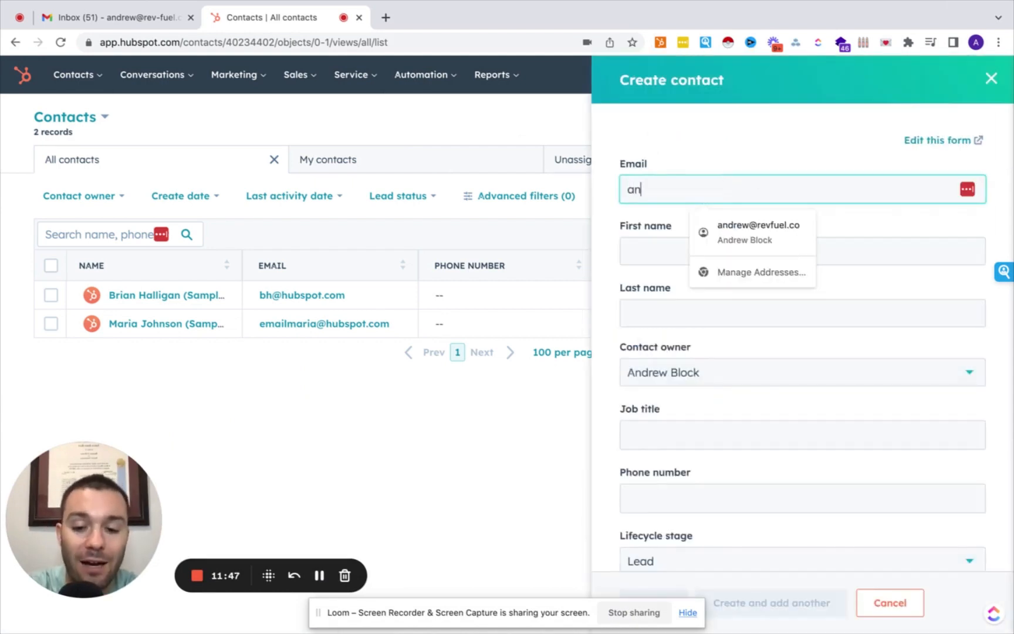
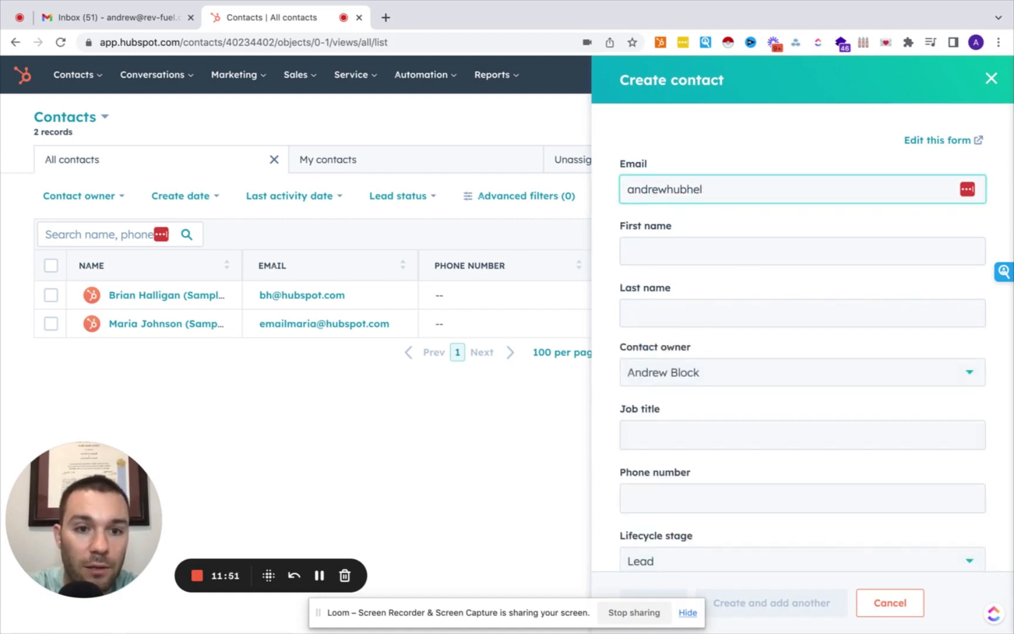
left_click(701, 256)
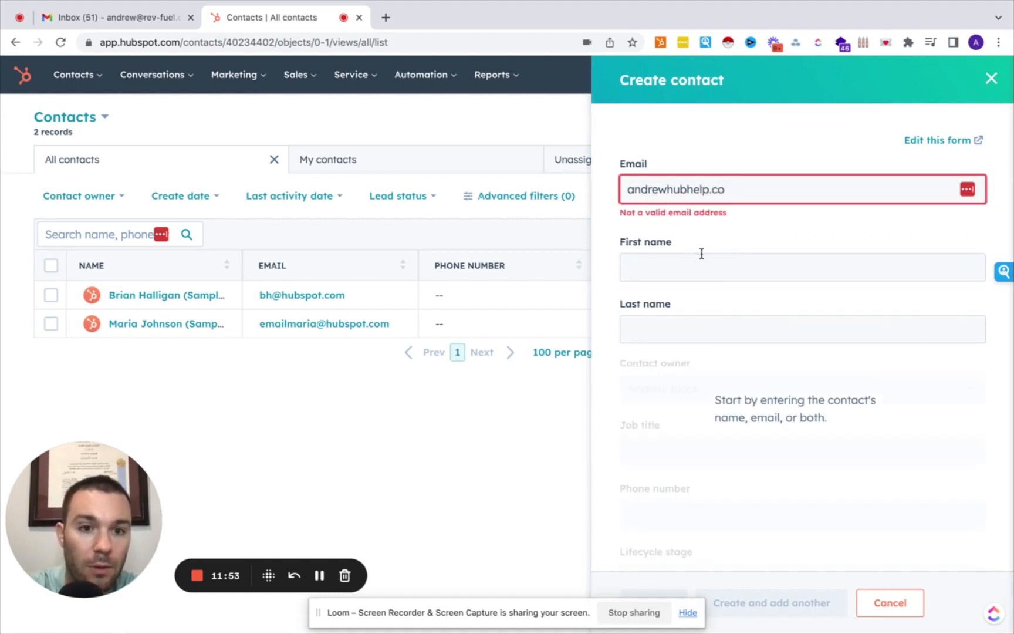
left_click(667, 190)
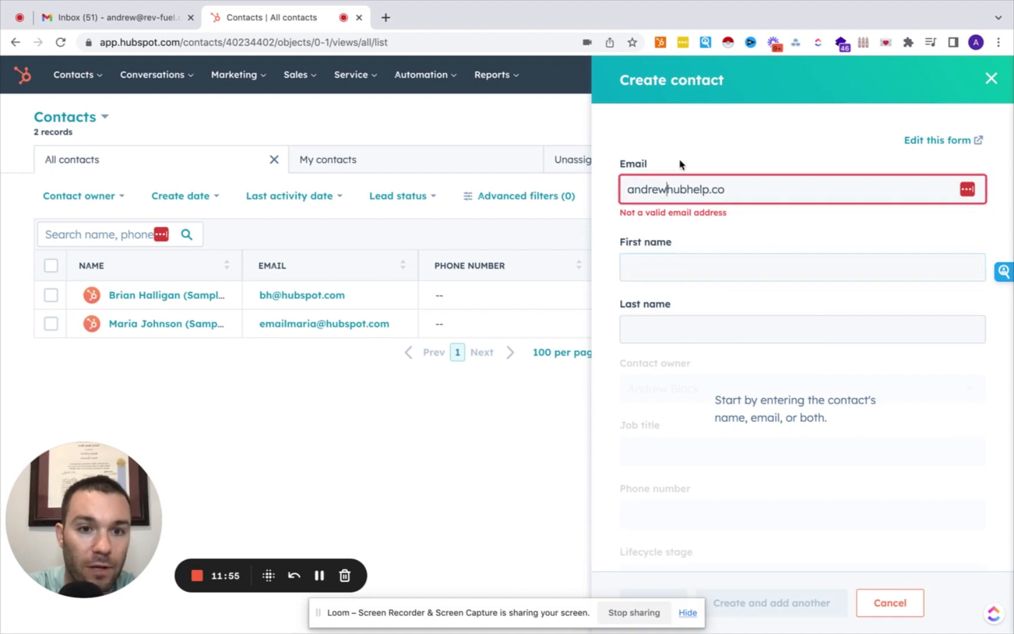
type("@")
Fill in the contact's first and last name.
left_click(658, 245)
type("A dre")
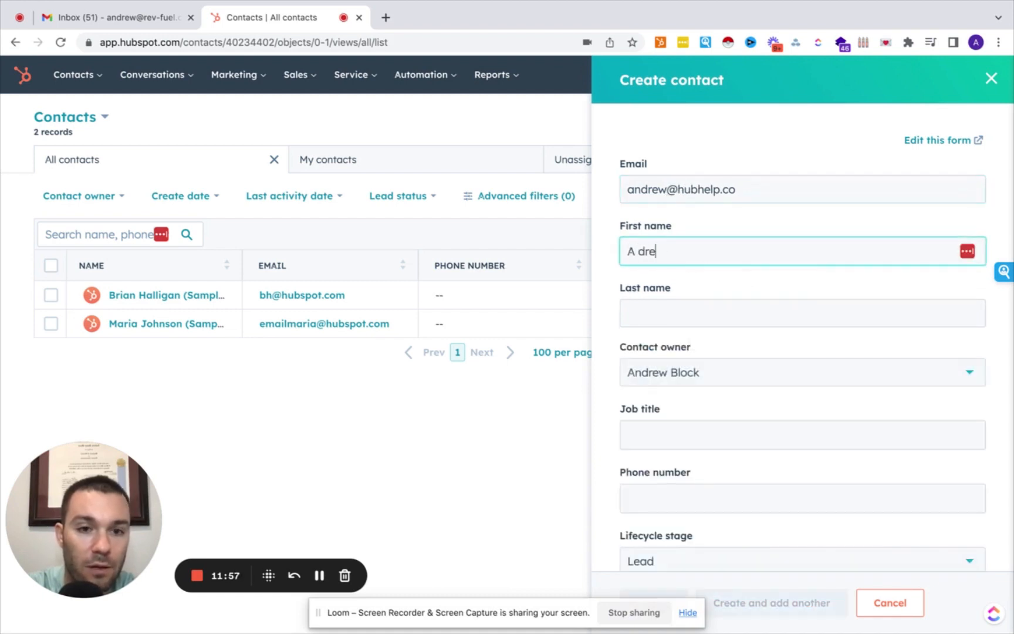
key("ctrl+a")
type("Andrew")
left_click(634, 314)
type("Block")
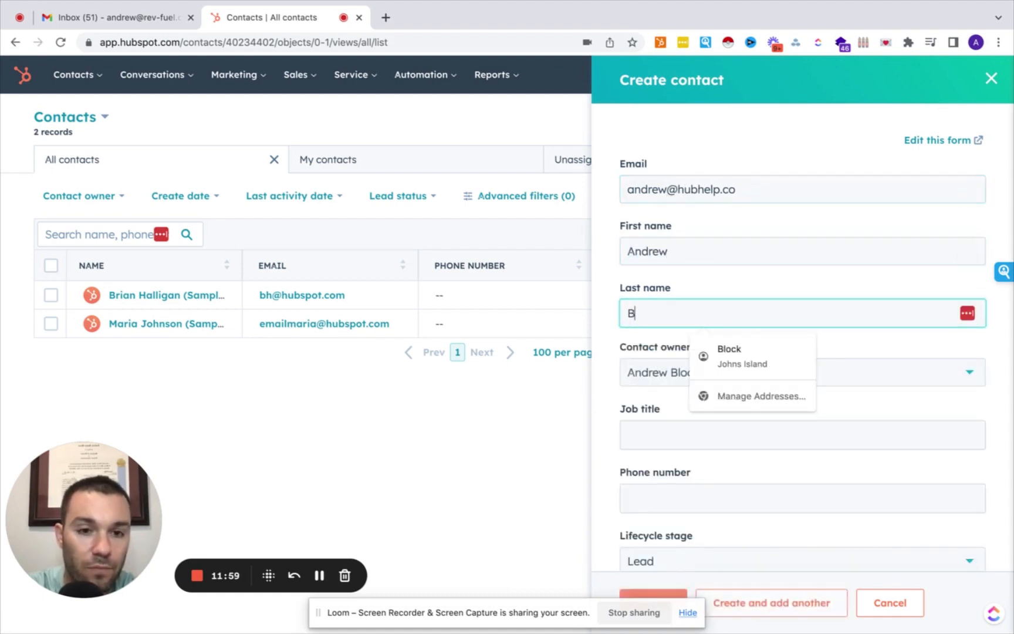
left_click(596, 372)
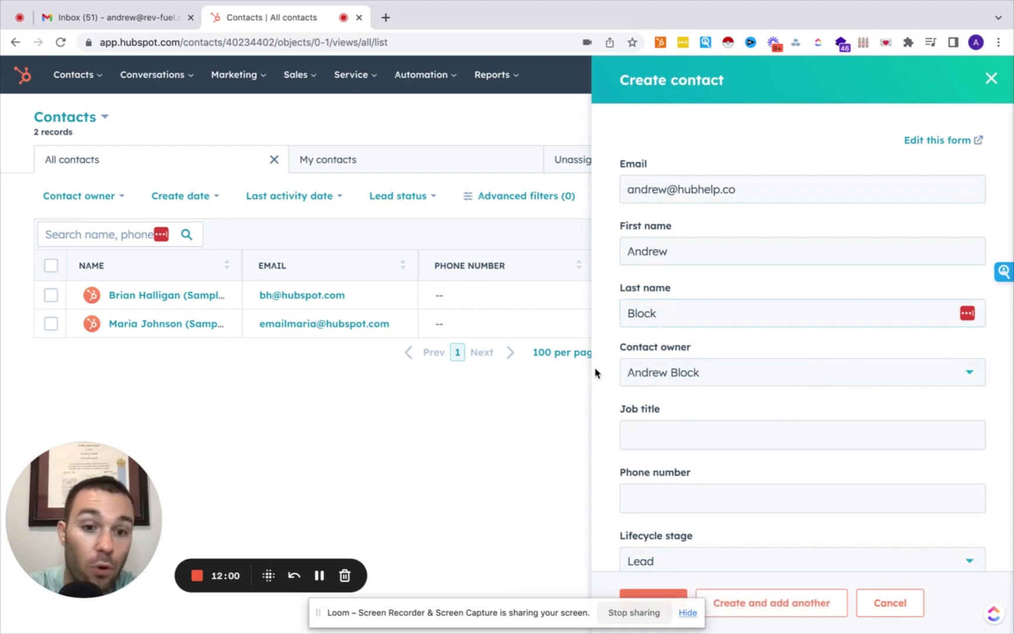
scroll(640, 370, "down", 2)
Set job title 'Founder' and enter and confirm the contact's phone number.
left_click(644, 372)
type("Founder")
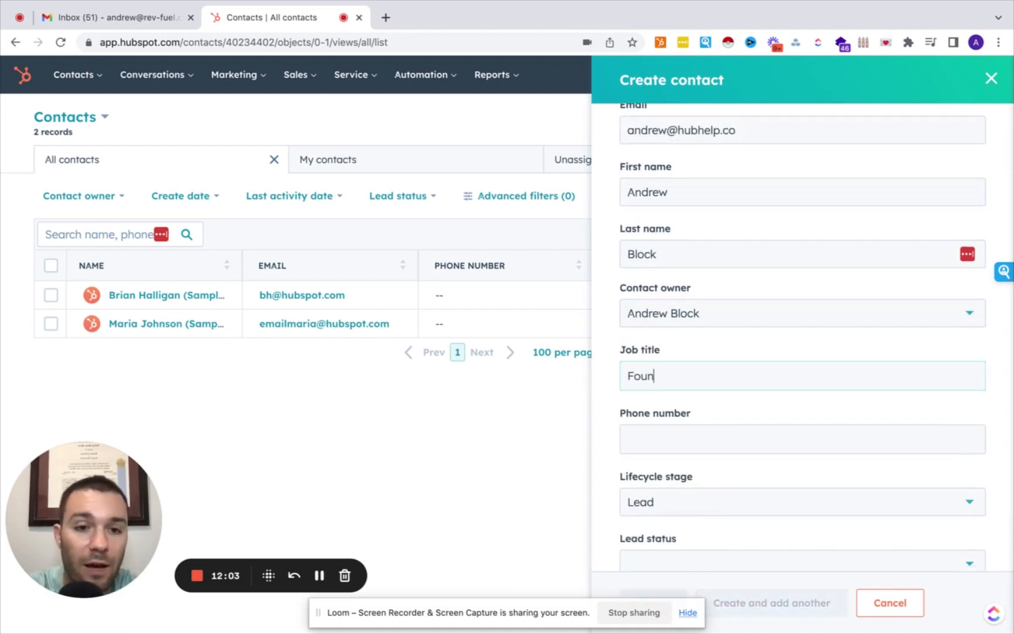
left_click(661, 439)
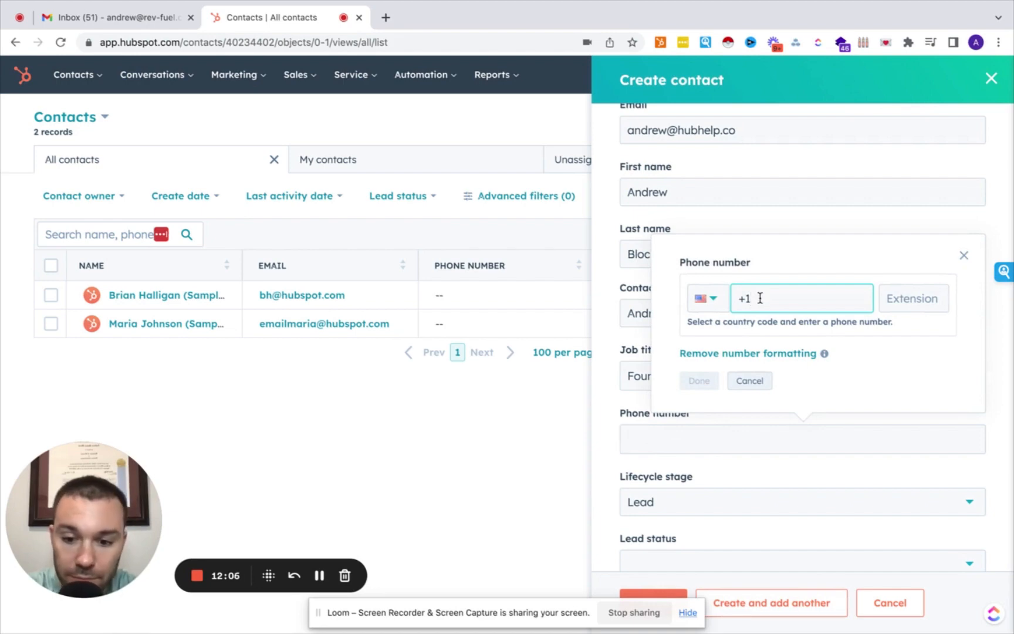
type("6")
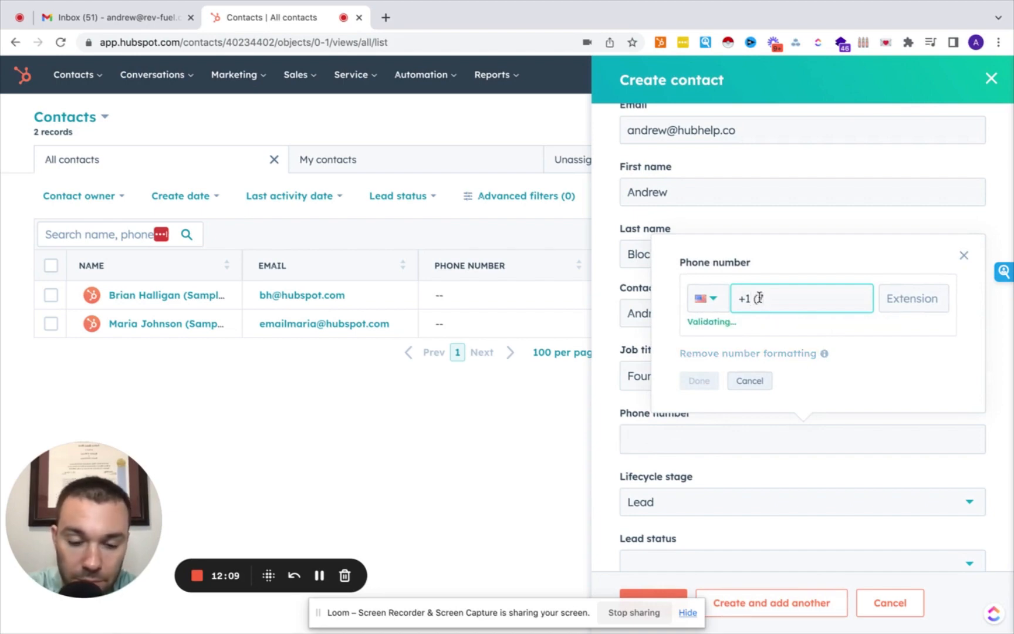
key("BackSpace")
type("864) 55")
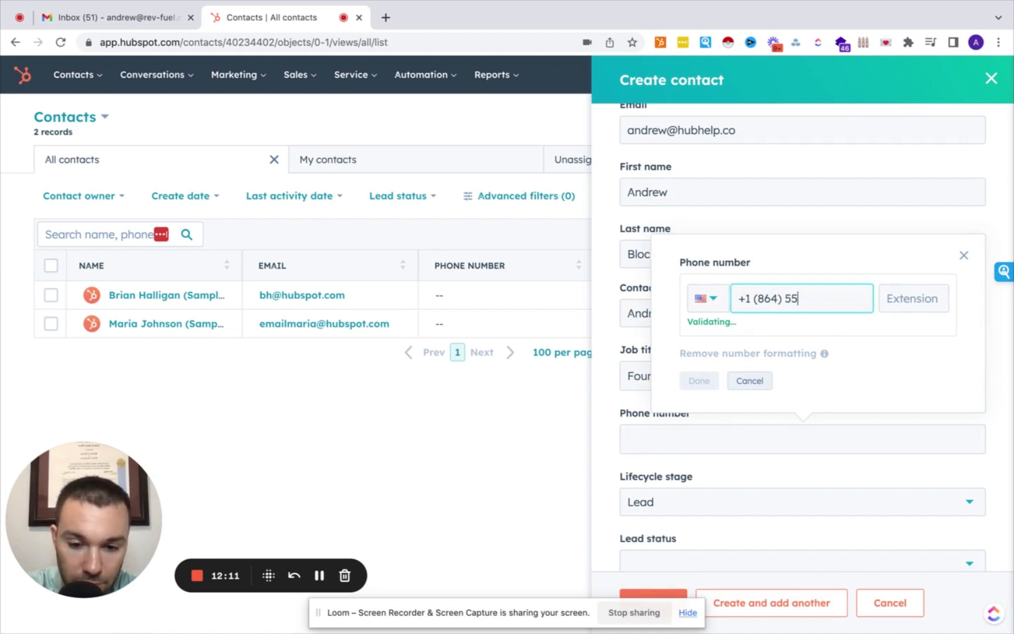
type("5-6677")
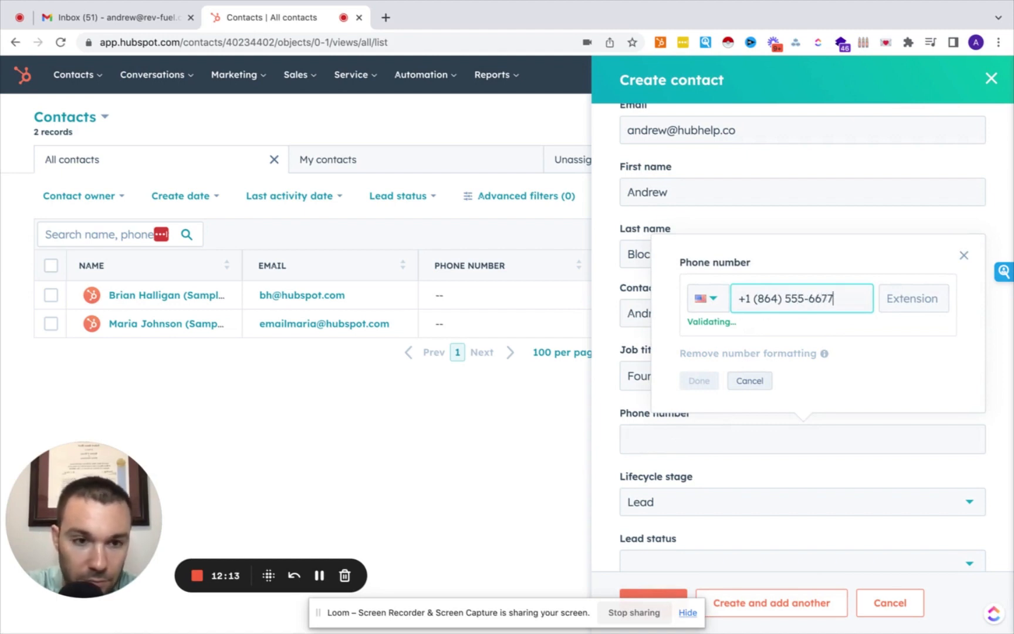
left_click(701, 381)
scroll(639, 327, "down", 1)
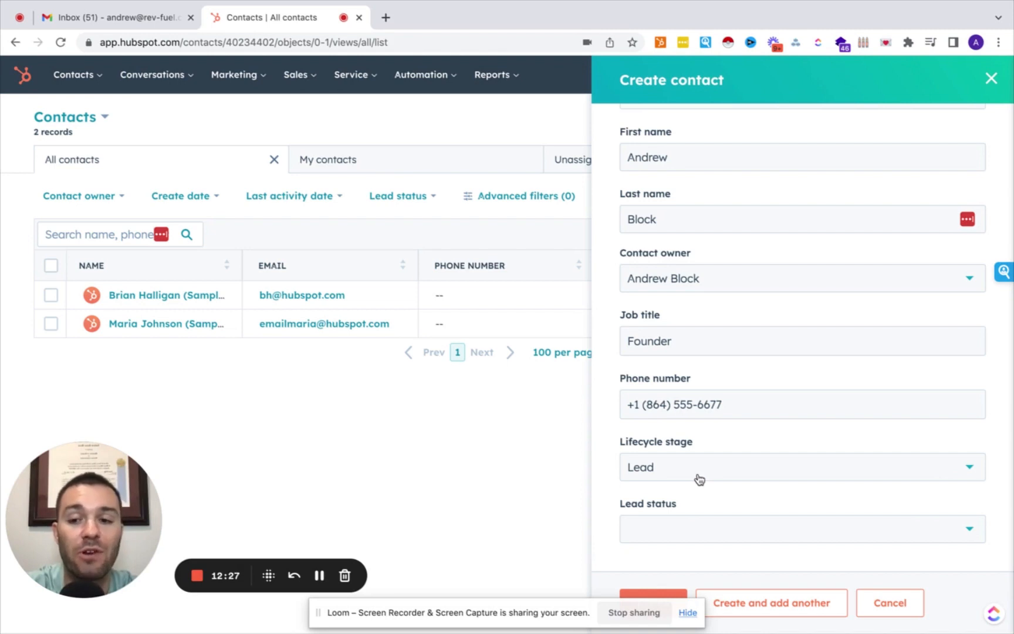
Browse the lifecycle stage and lead status options, keeping Lead as the lifecycle stage.
left_click(699, 480)
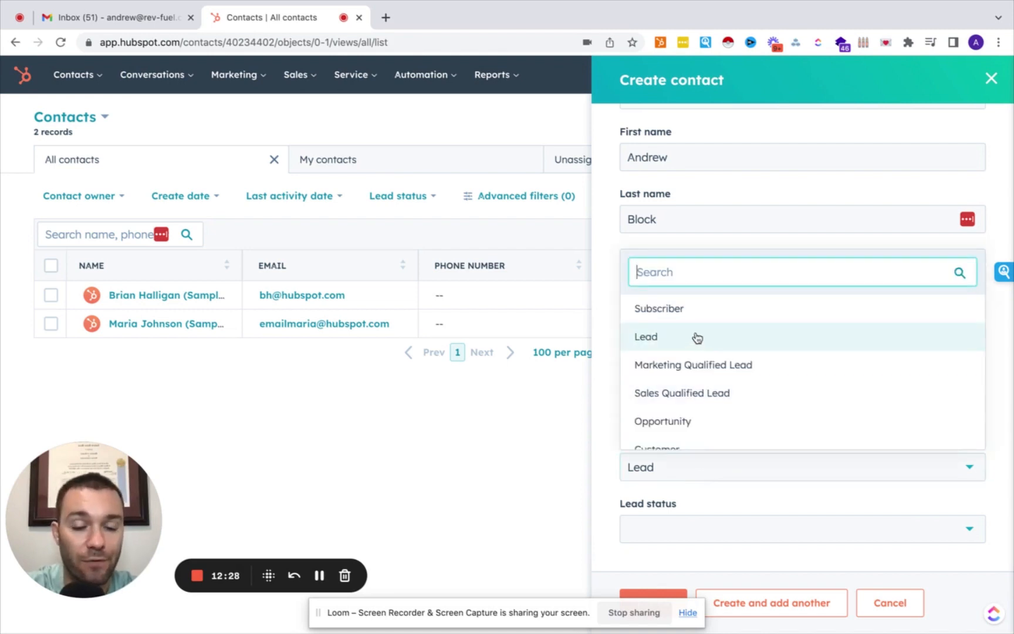
scroll(695, 336, "down", 2)
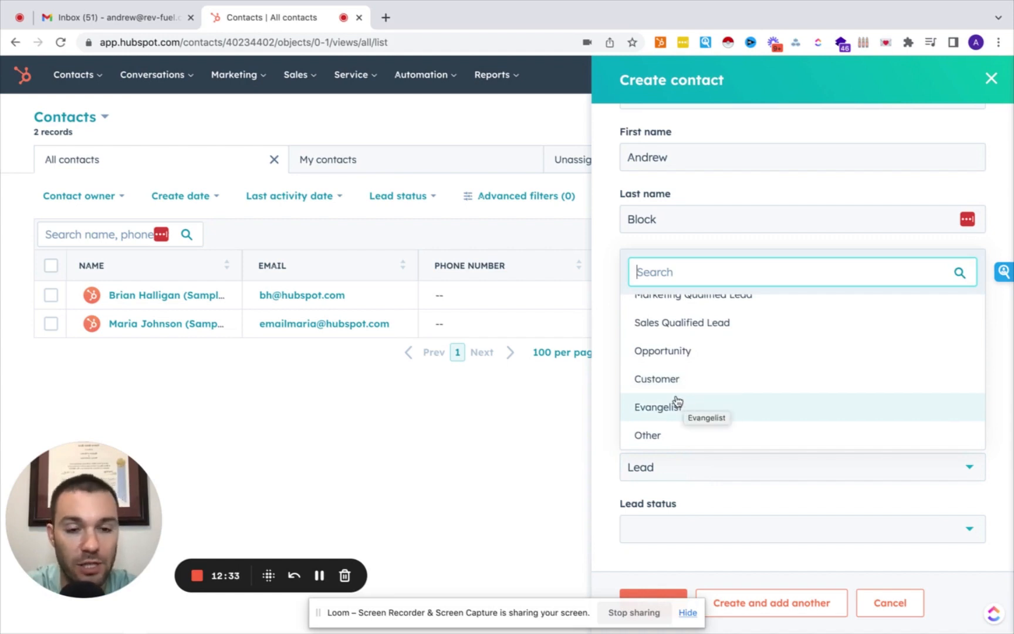
scroll(674, 394, "up", 1)
scroll(673, 394, "up", 3)
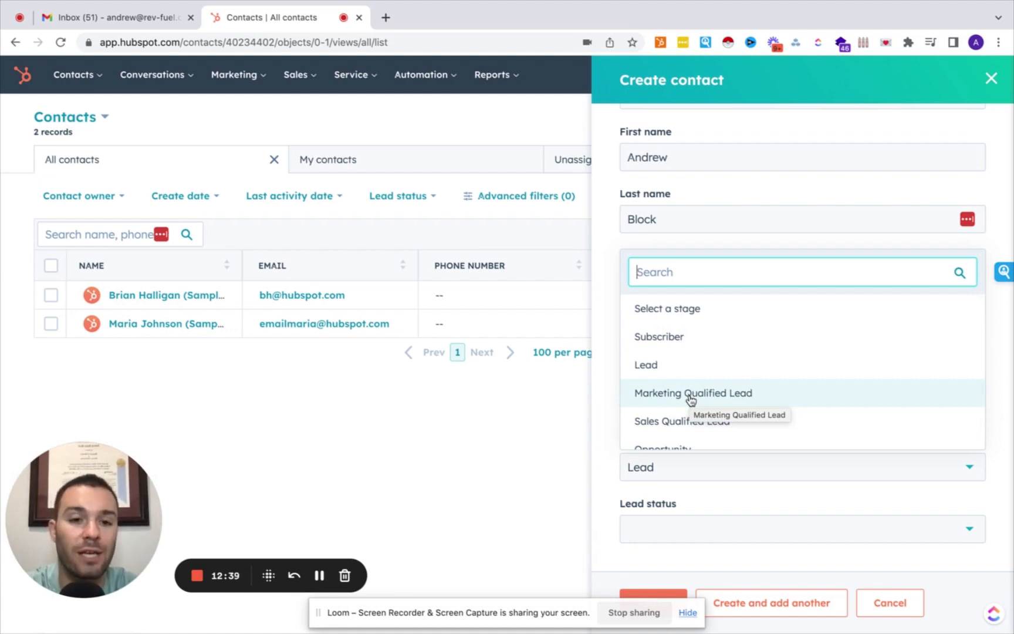
scroll(691, 399, "down", 2)
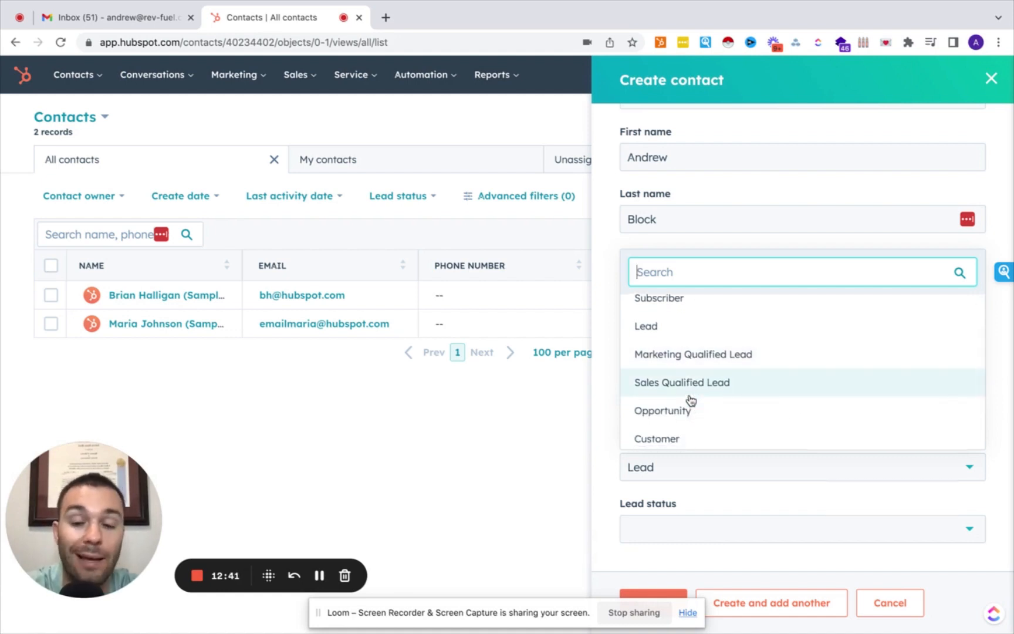
scroll(691, 401, "down", 1)
scroll(679, 387, "down", 1)
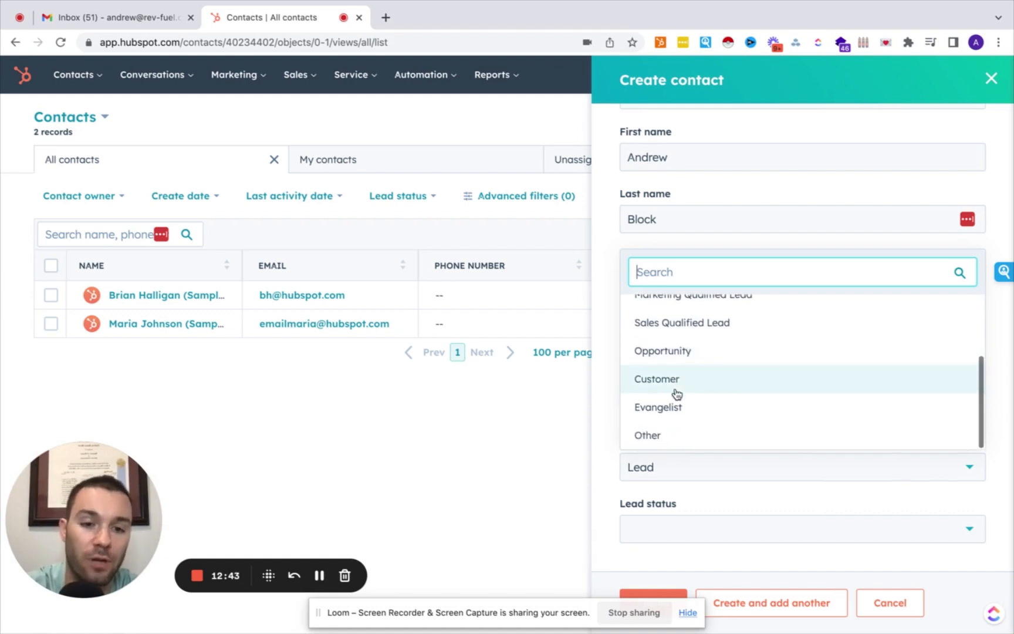
left_click(656, 464)
left_click(681, 530)
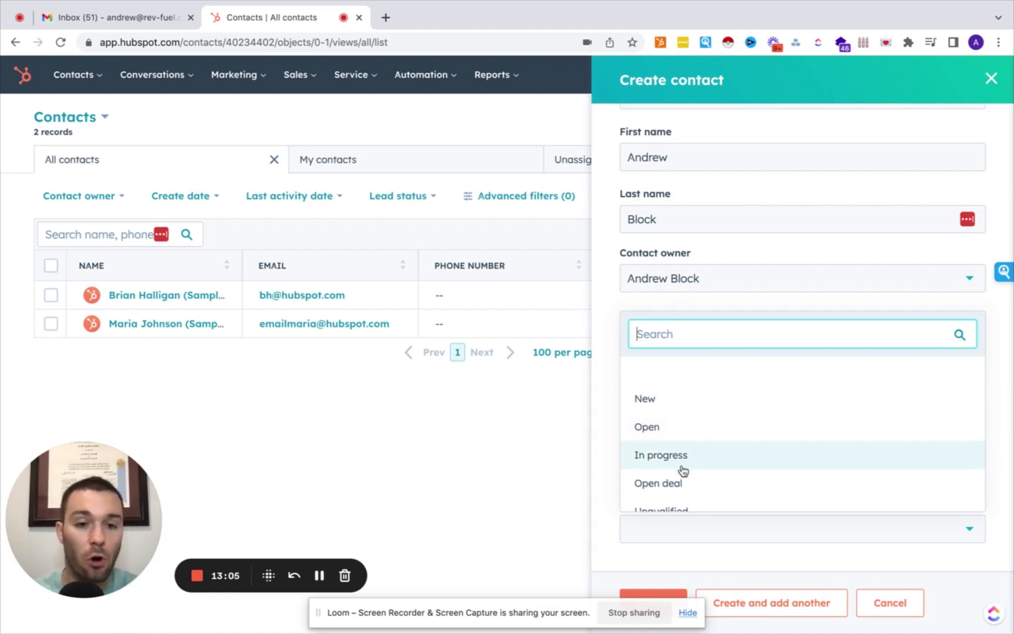
scroll(682, 469, "down", 1)
scroll(681, 434, "down", 1)
scroll(682, 464, "down", 2)
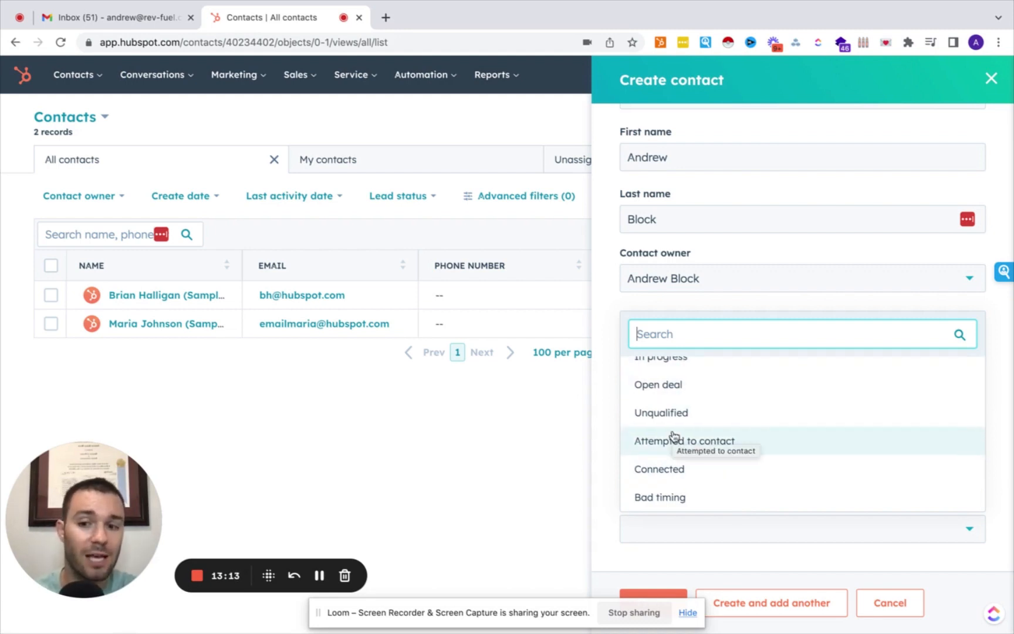
left_click(601, 419)
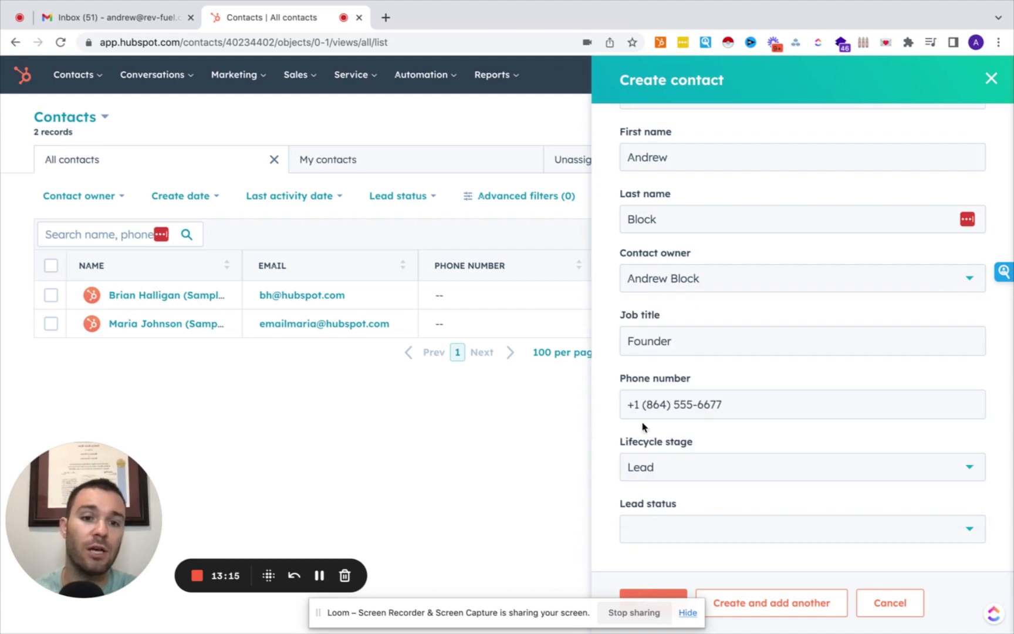
Confirm lifecycle stage Lead, set lead status to New, and create the contact.
left_click(687, 480)
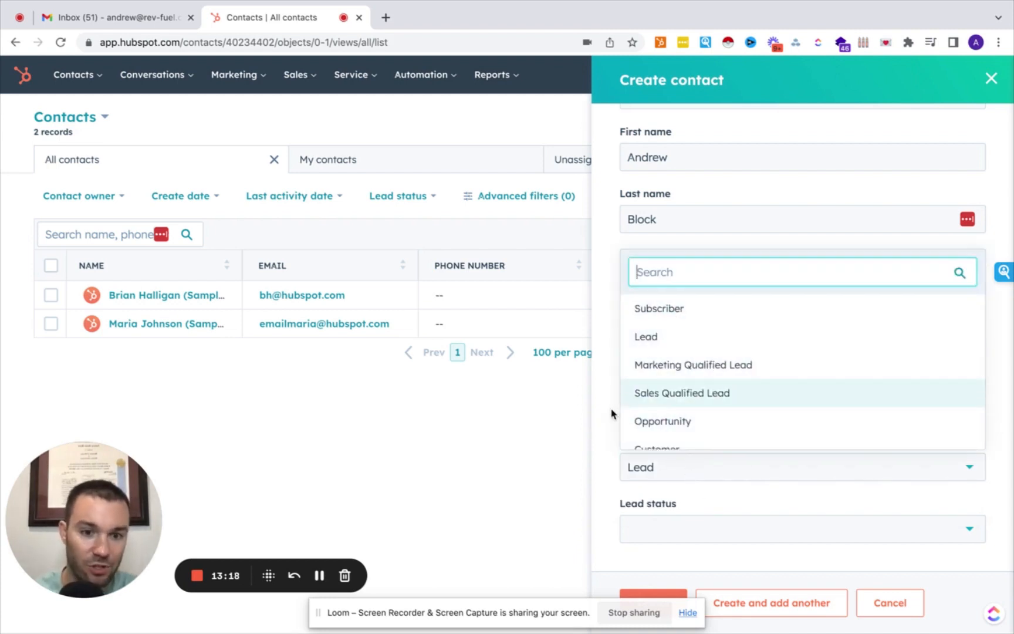
left_click(611, 413)
left_click(681, 478)
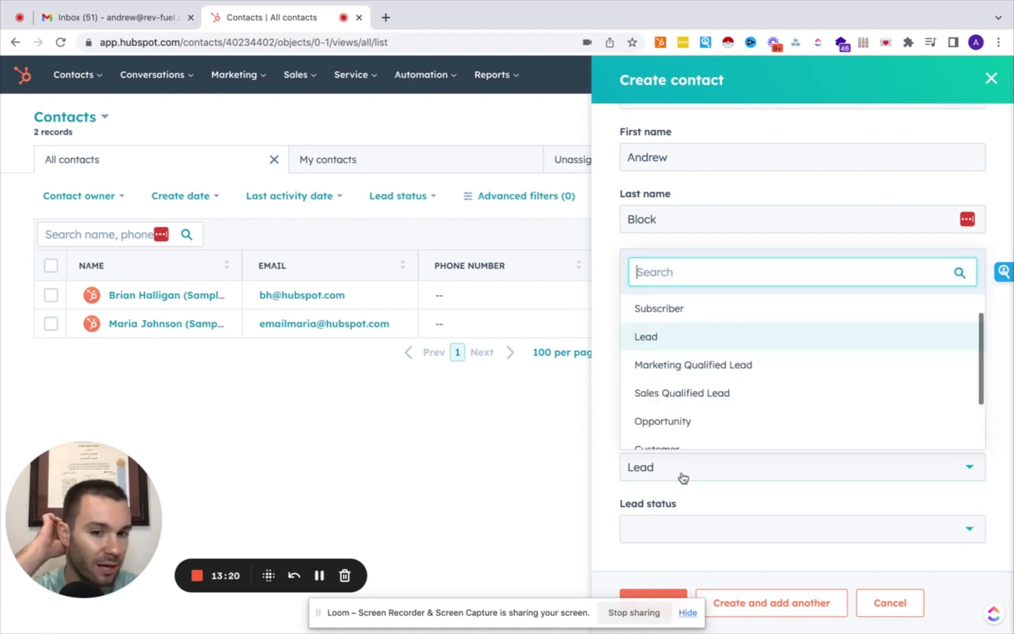
left_click(683, 351)
left_click(679, 529)
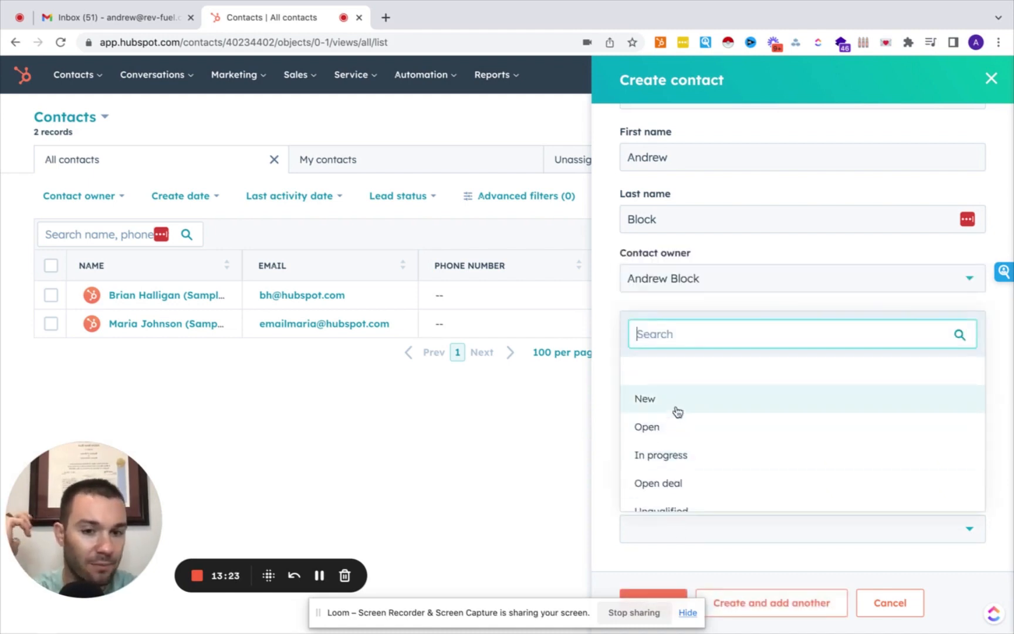
left_click(676, 401)
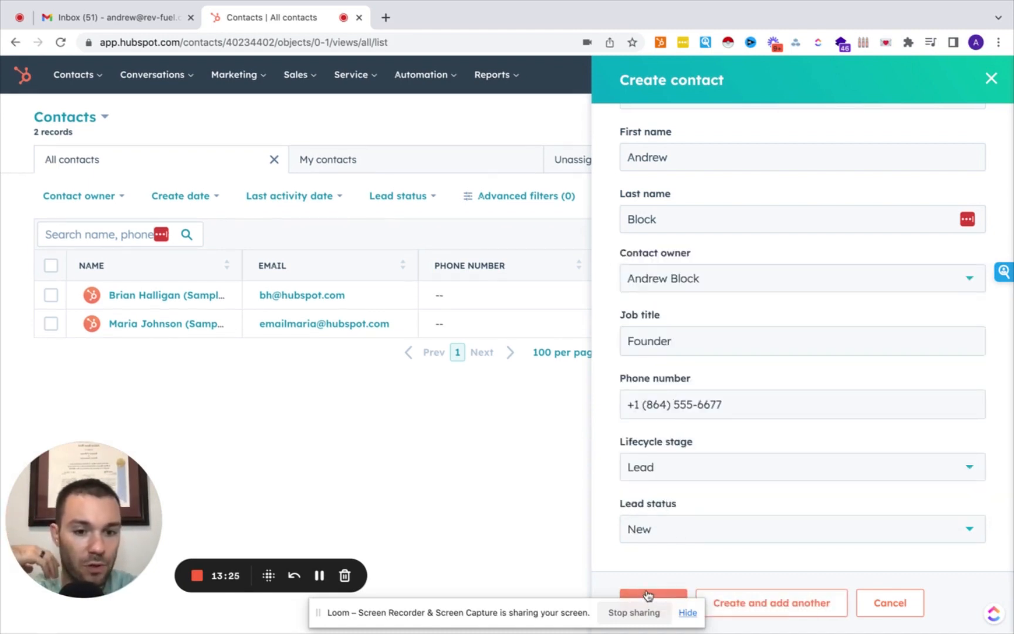
left_click(648, 595)
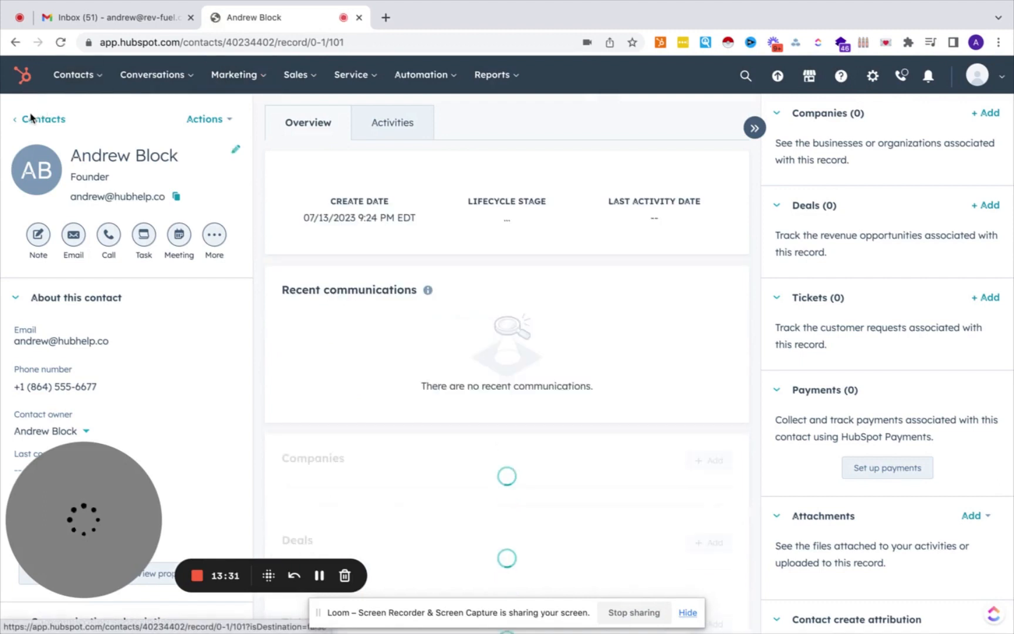
Leave the new Founder contact's record and return to the All contacts list.
left_click(40, 124)
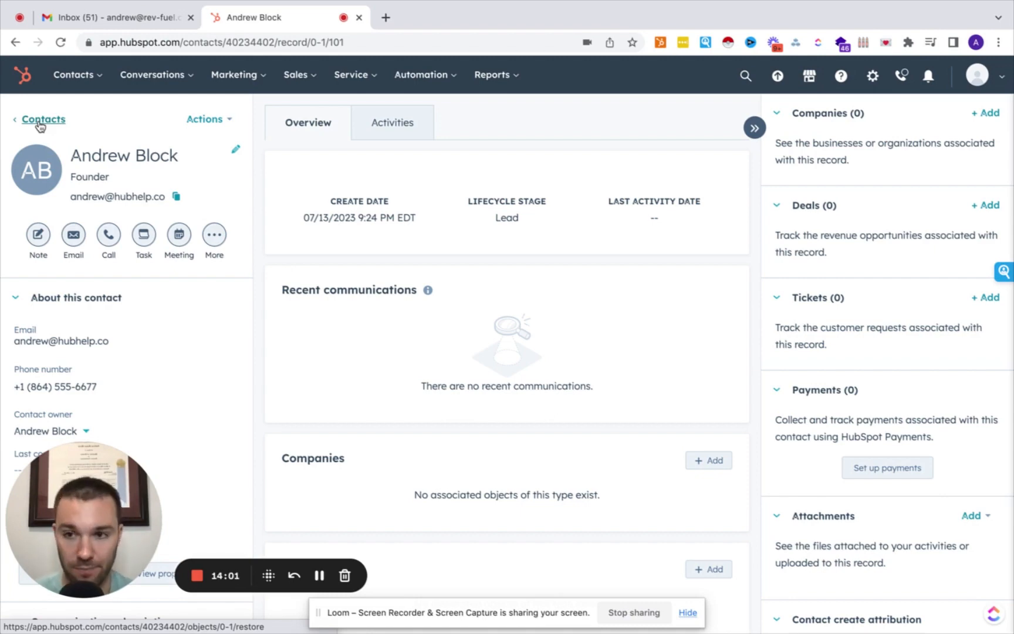
left_click_drag(104, 503, 857, 131)
mouse_move(76, 74)
left_click(95, 117)
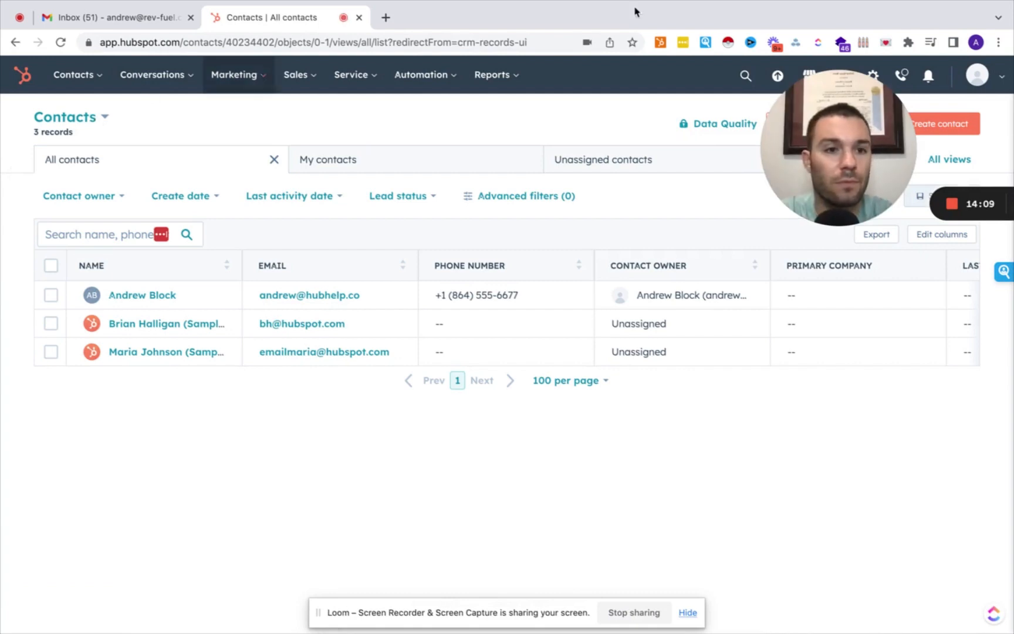
Review the three-record All contacts table and bring up the All filters panel.
left_click_drag(825, 159, 60, 624)
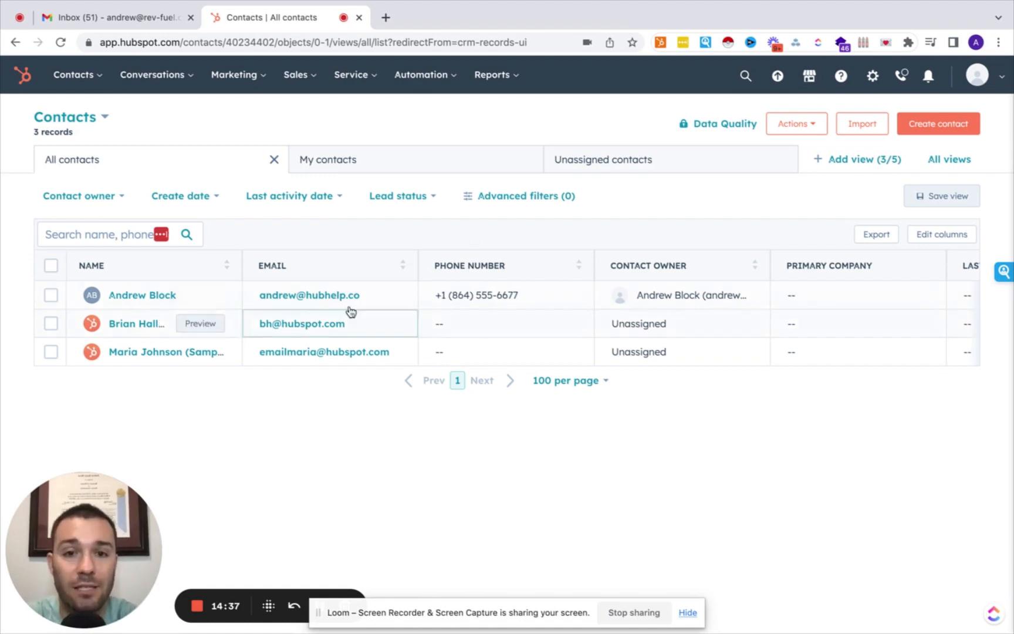
left_click(534, 197)
Apply a Lifecycle stage is Sales Qualified Lead filter to the contacts list.
left_click(873, 189)
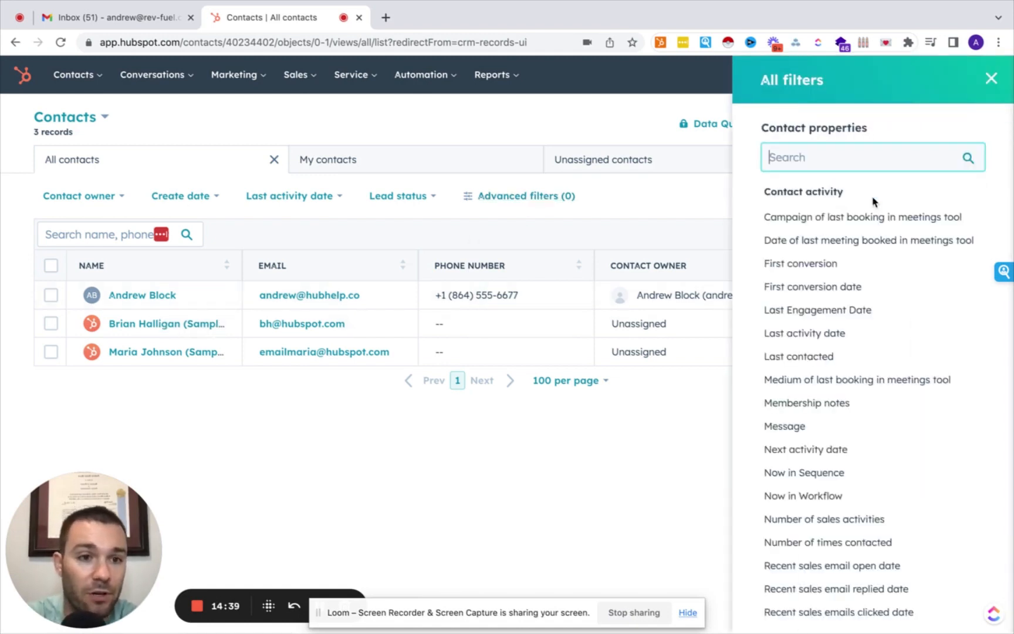
type("lifec")
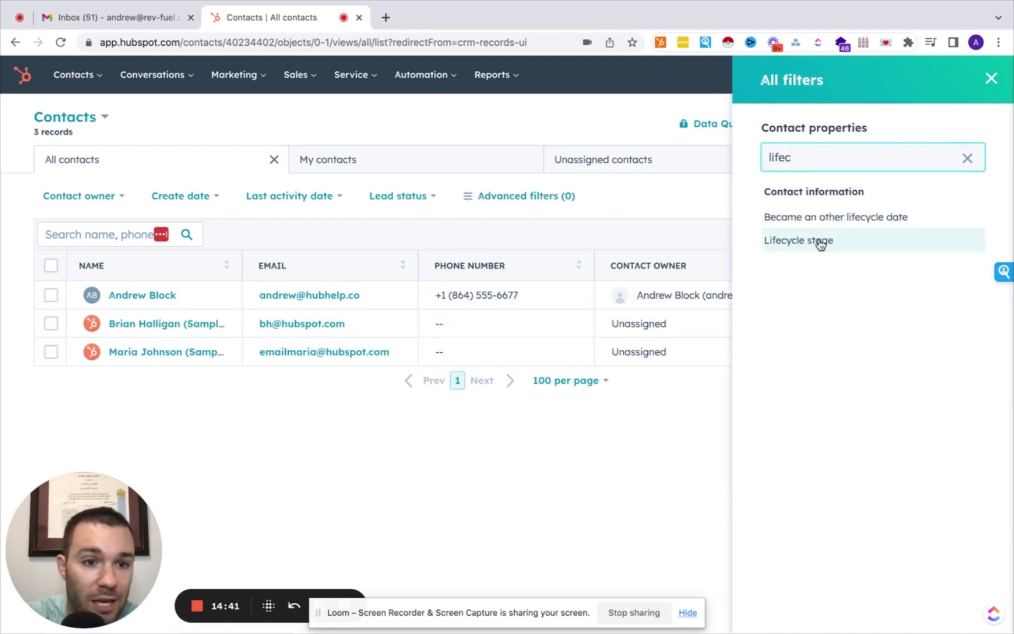
left_click(819, 242)
left_click(823, 201)
type("sal")
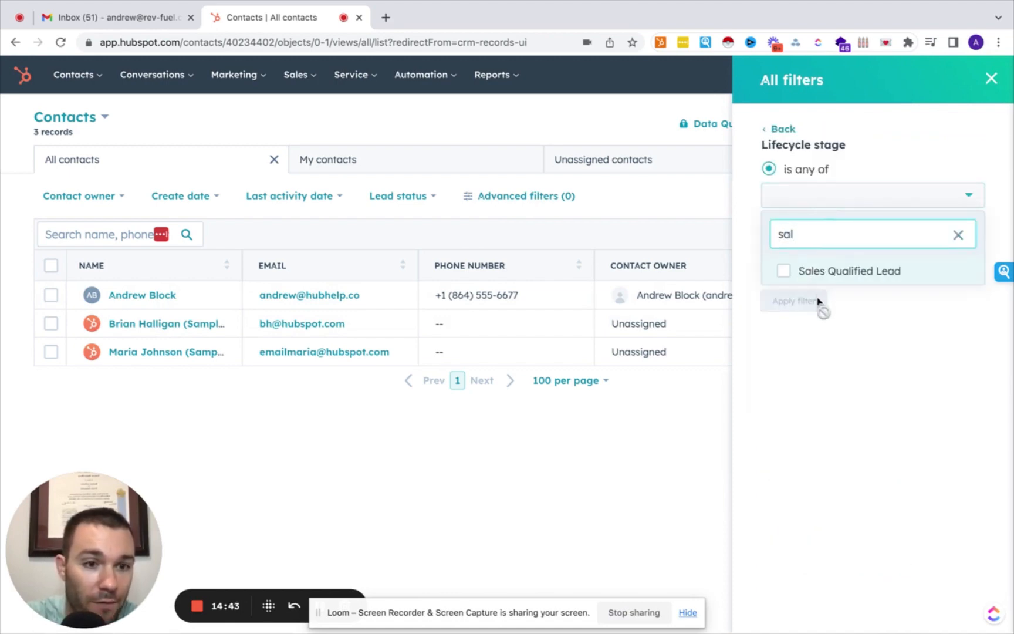
left_click(832, 271)
left_click(903, 126)
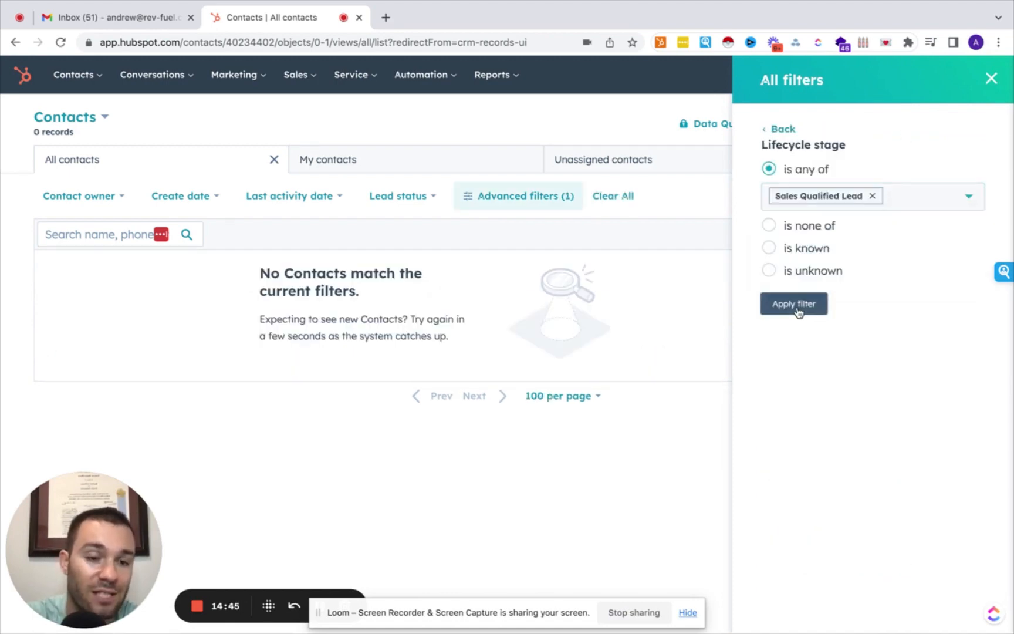
left_click(796, 304)
left_click(991, 78)
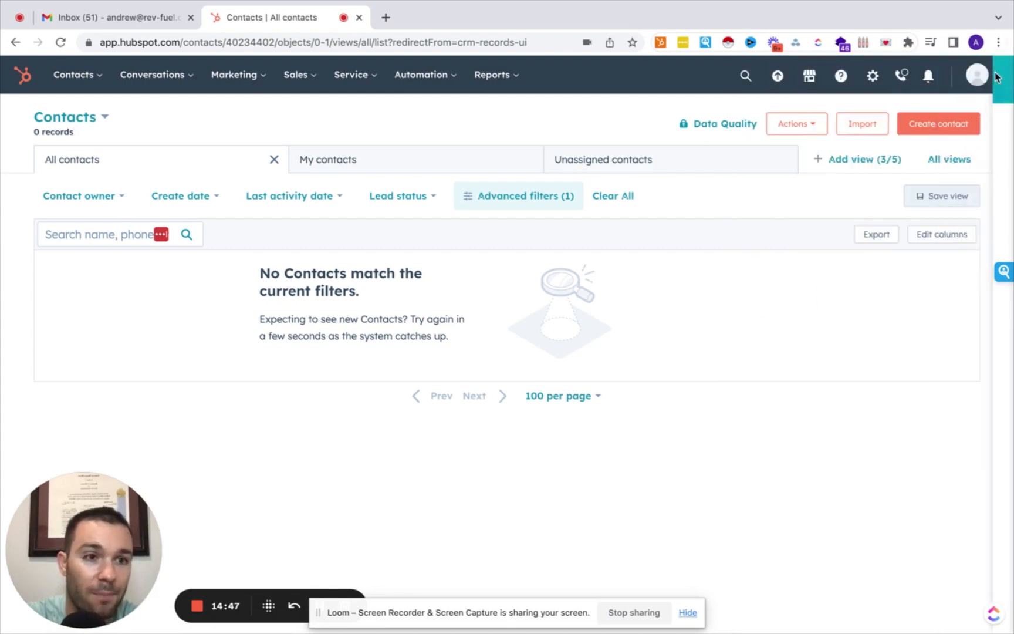
Replace the lifecycle stage filter with a Contact owner is Me filter.
left_click(530, 198)
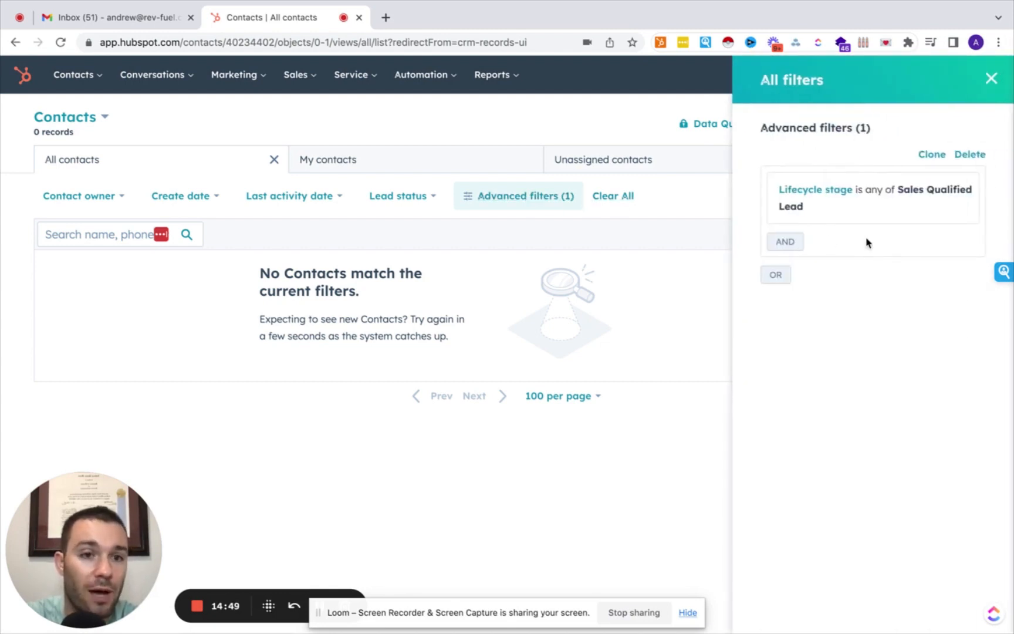
left_click(966, 191)
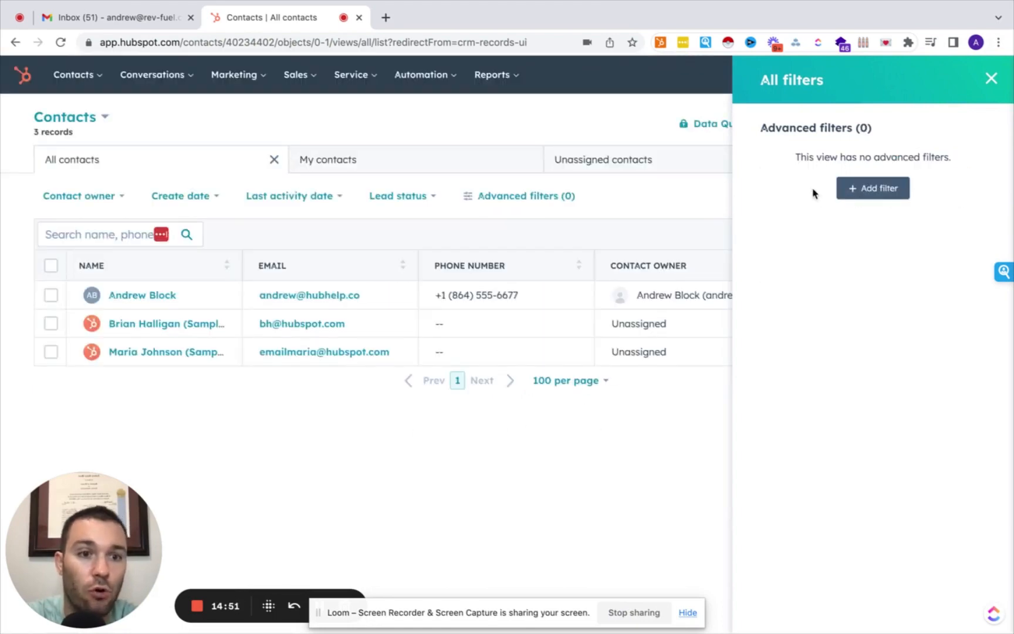
left_click(867, 193)
scroll(814, 329, "down", 20)
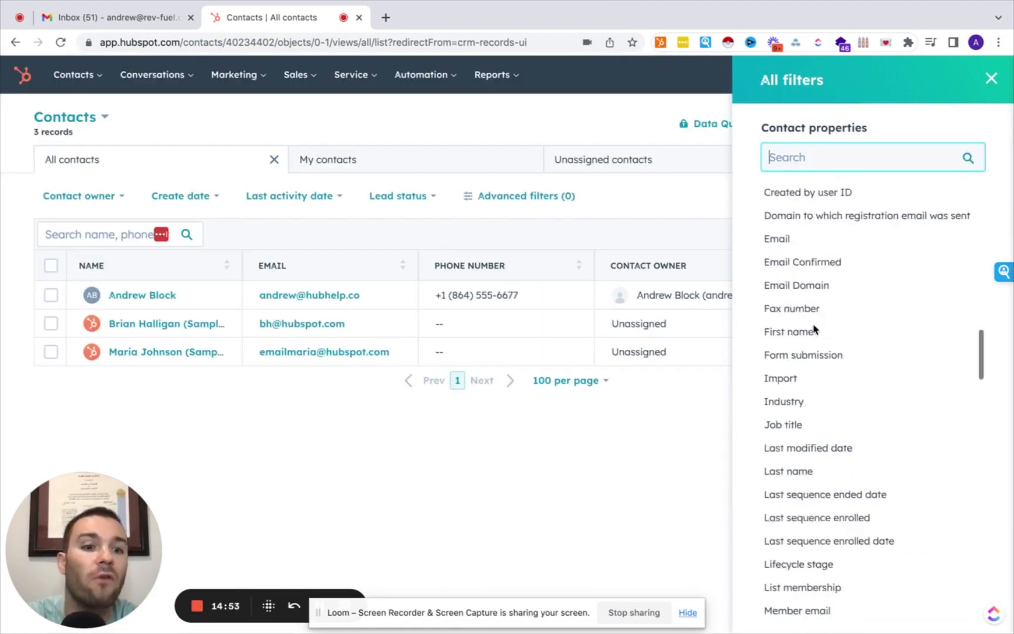
scroll(814, 329, "down", 15)
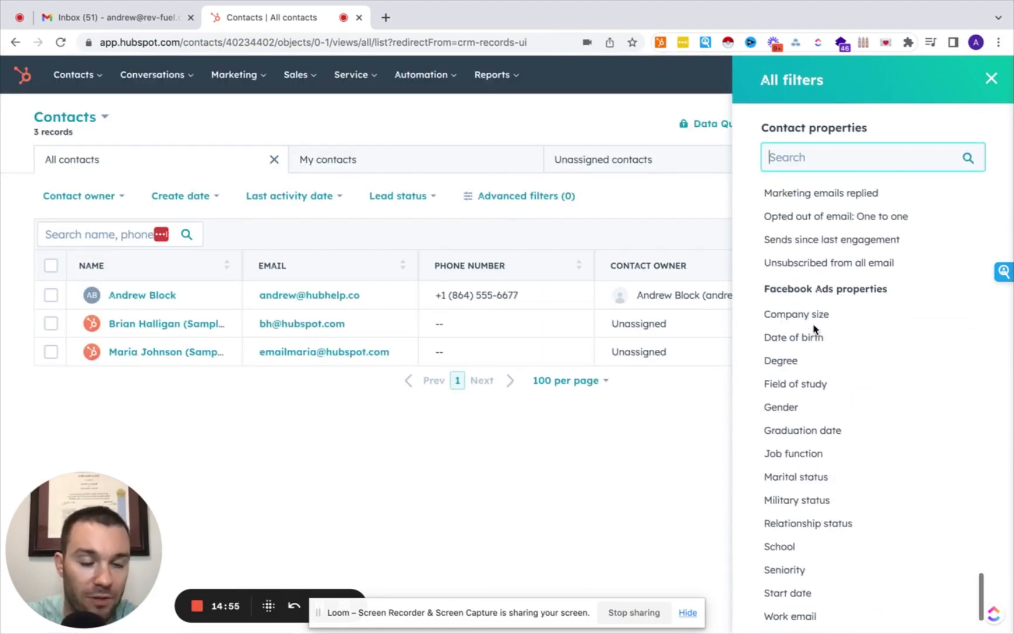
scroll(814, 330, "up", 20)
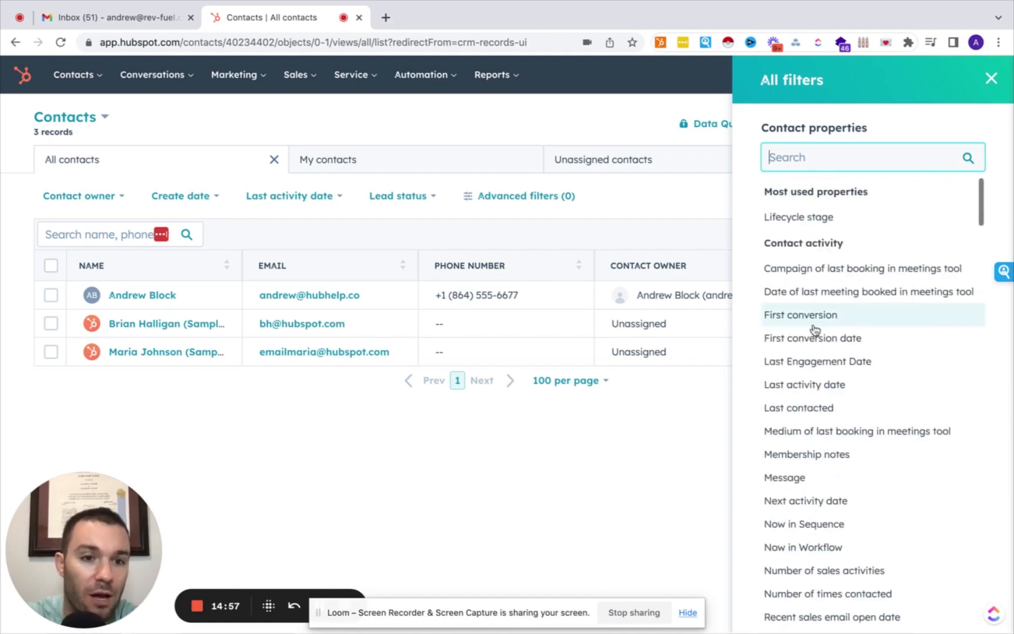
left_click(796, 159)
type("owner")
left_click(782, 218)
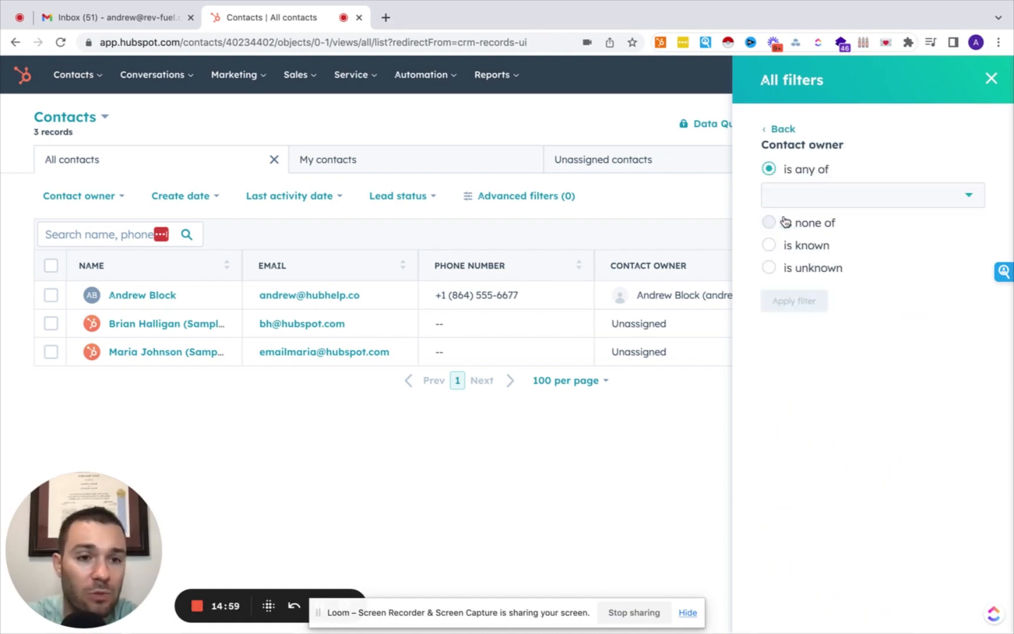
left_click(806, 198)
left_click(794, 274)
left_click(861, 177)
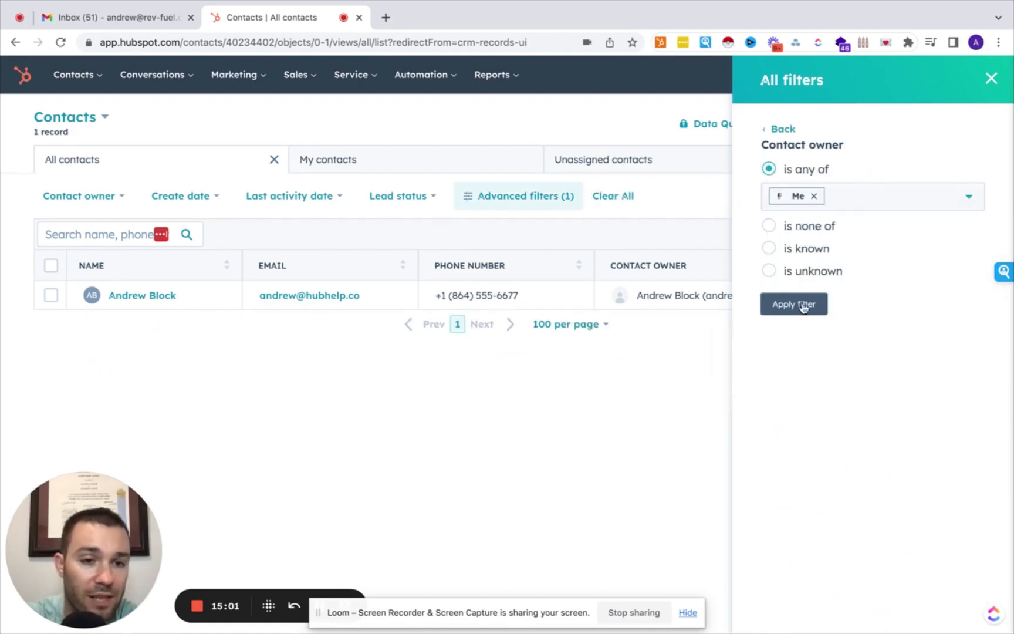
left_click(798, 307)
left_click(990, 80)
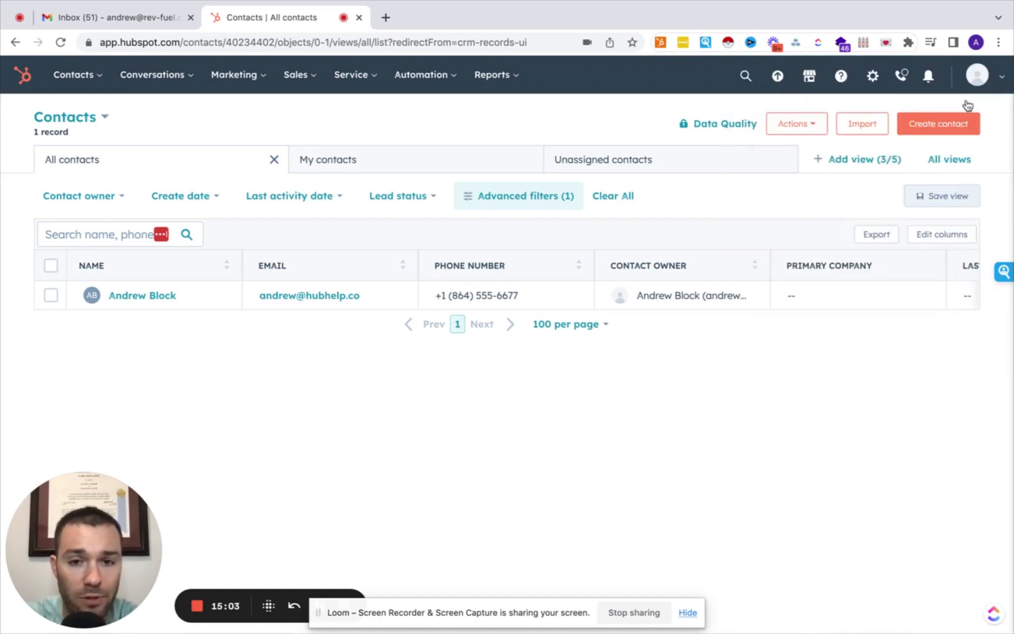
Save the filtered list as a new view named 'dzjhldshgld', shared with Everyone.
left_click(947, 197)
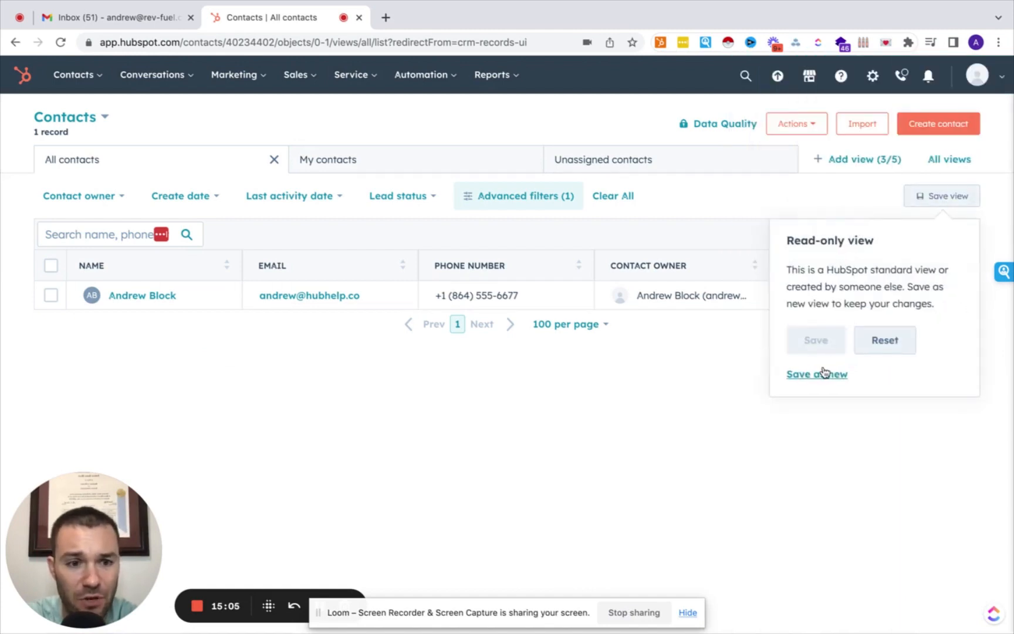
left_click(824, 374)
type("d")
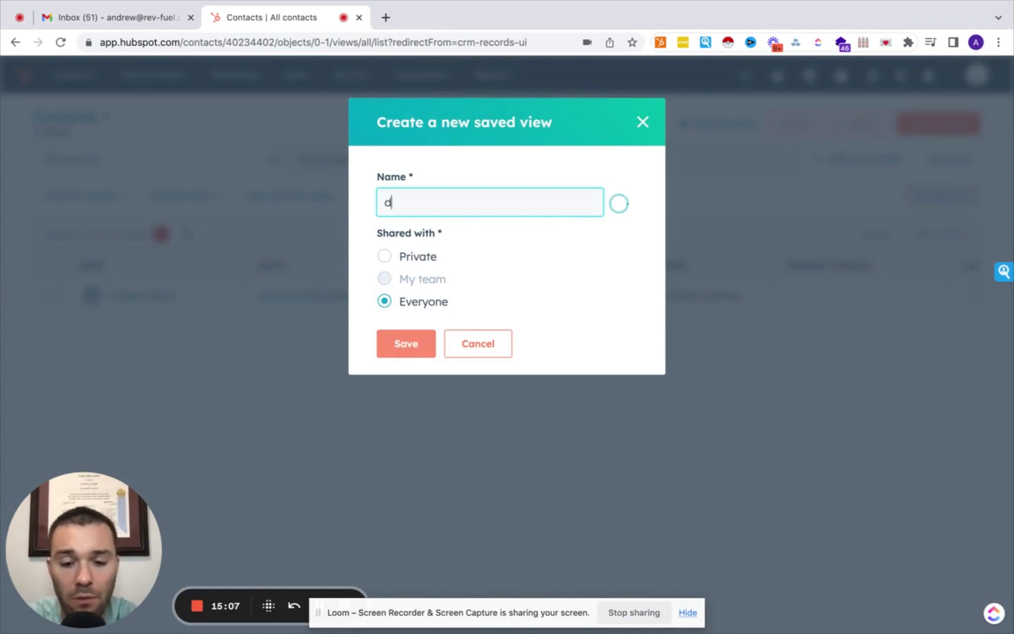
type("zjhldshgld")
left_click(403, 344)
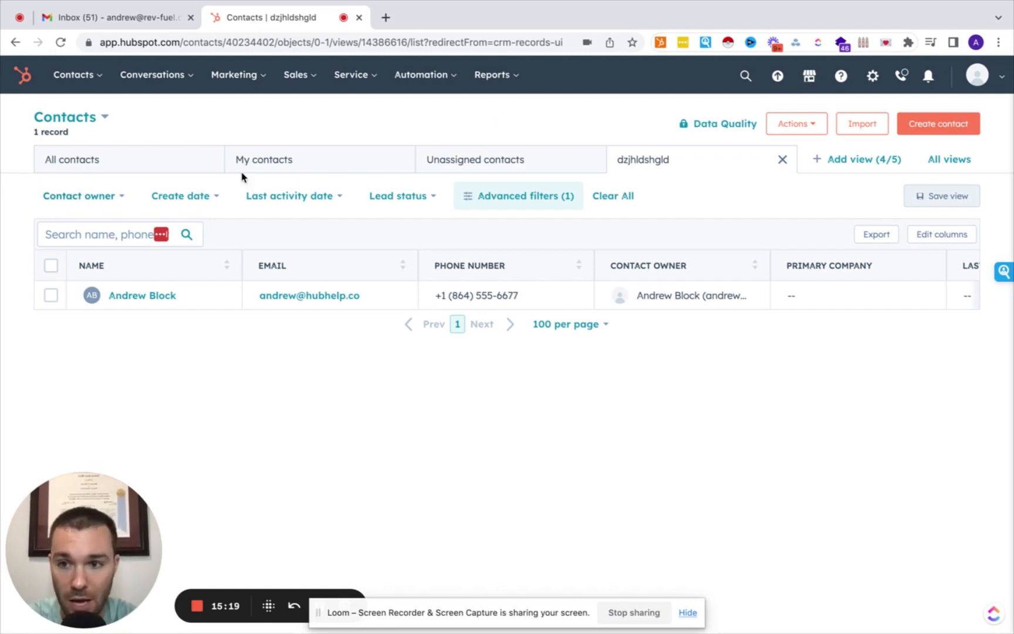
left_click(108, 170)
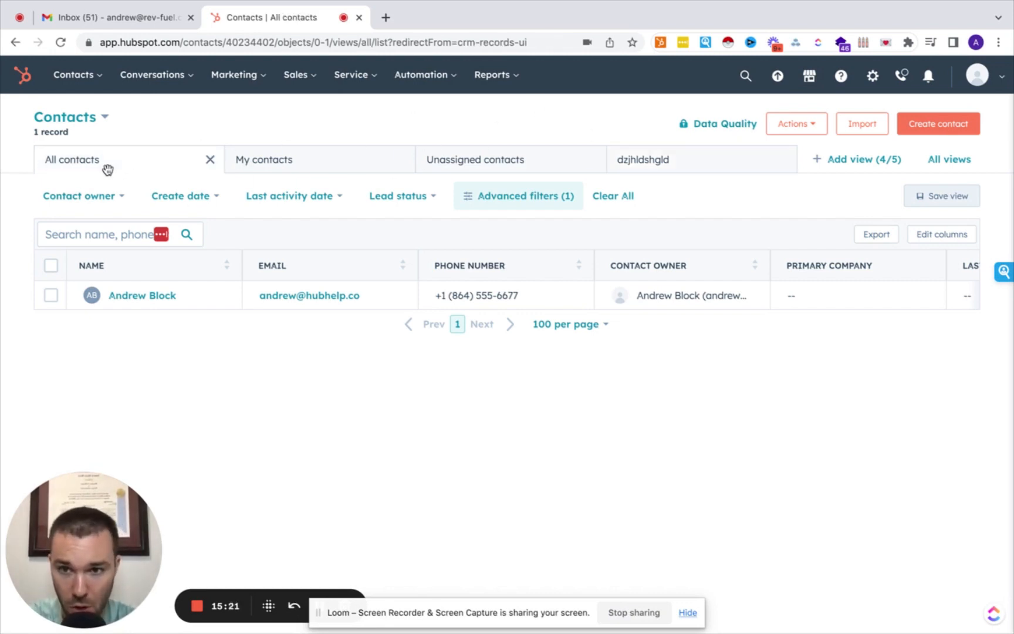
left_click(283, 159)
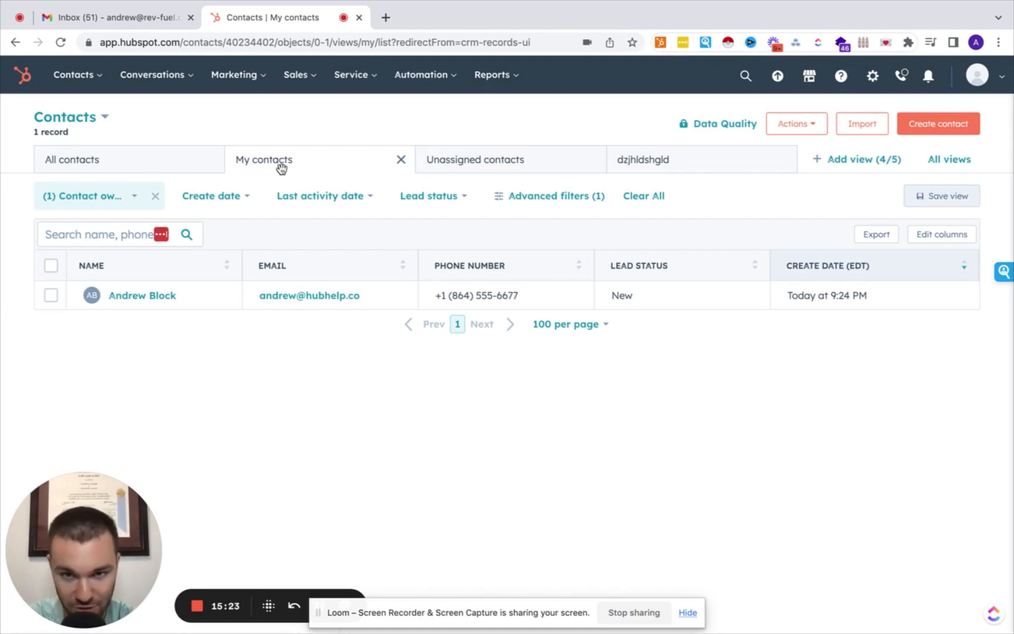
left_click(447, 159)
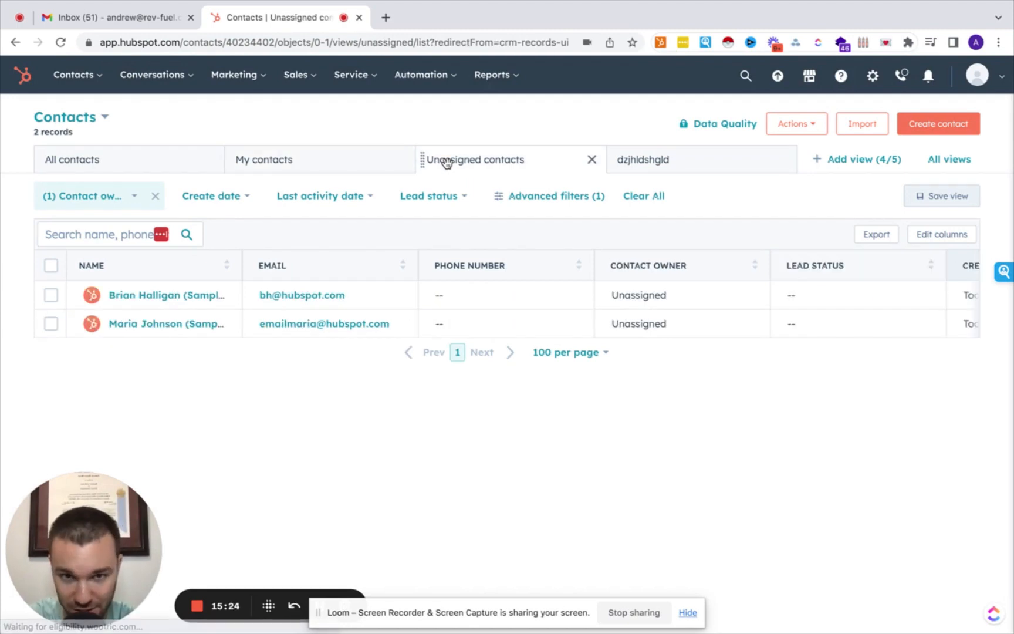
left_click(653, 164)
left_click(958, 164)
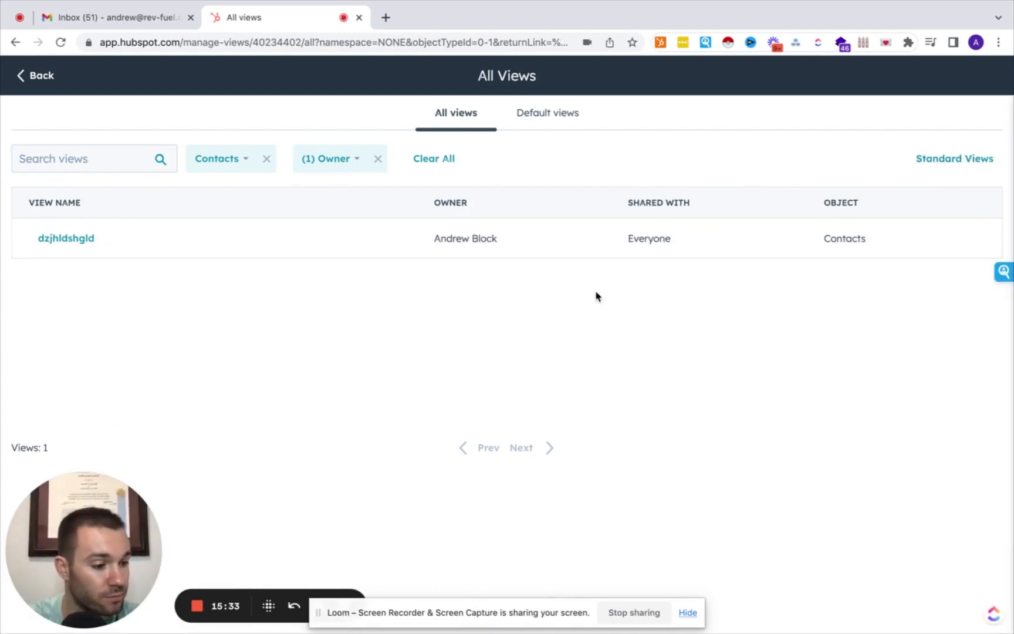
left_click(35, 72)
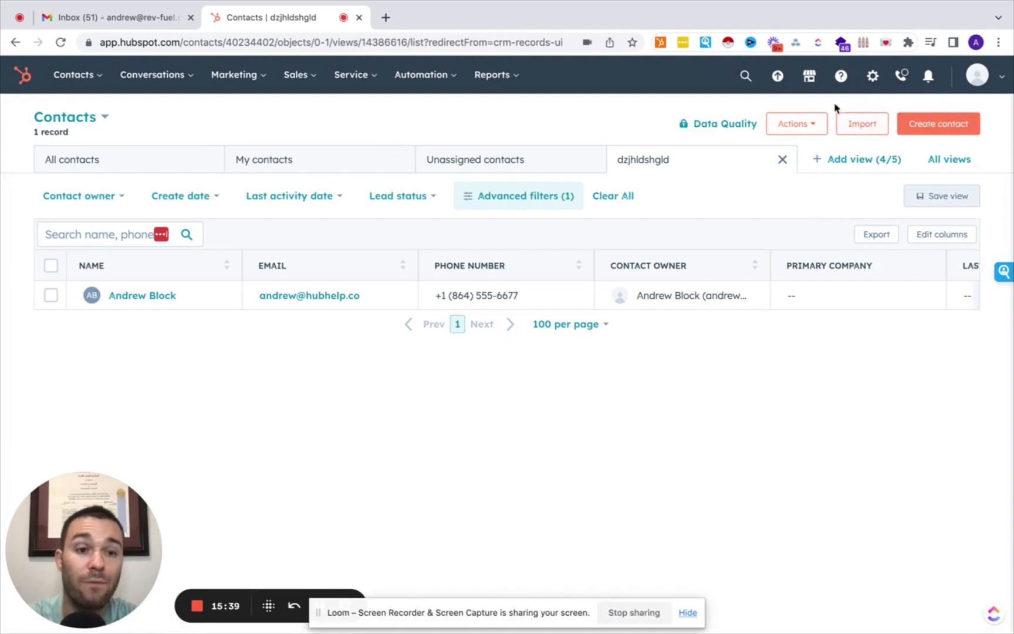
left_click(862, 125)
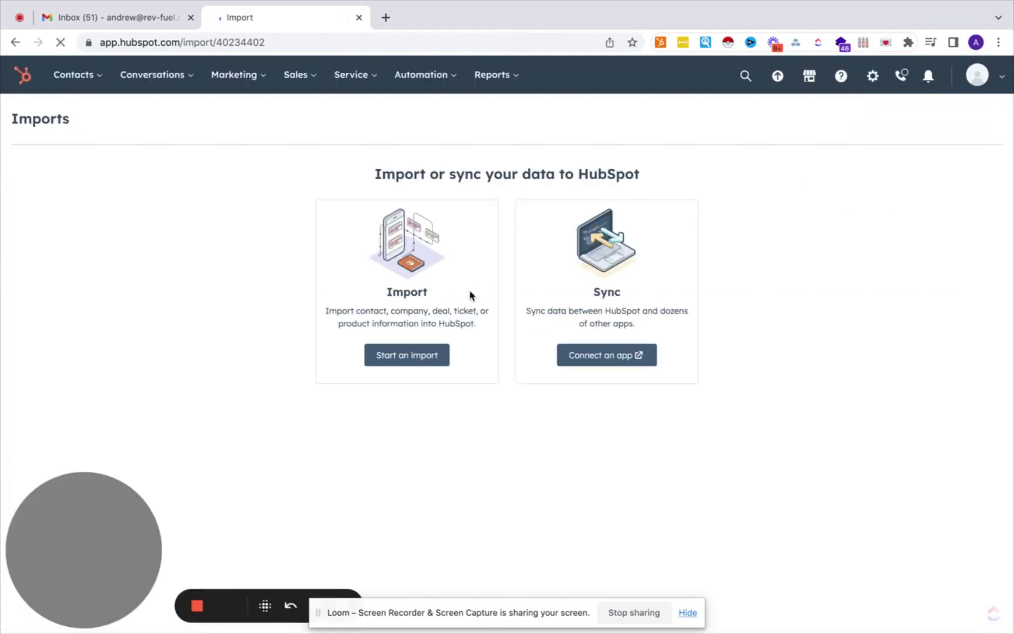
Start a new import from a computer file, choosing a single file.
left_click(686, 613)
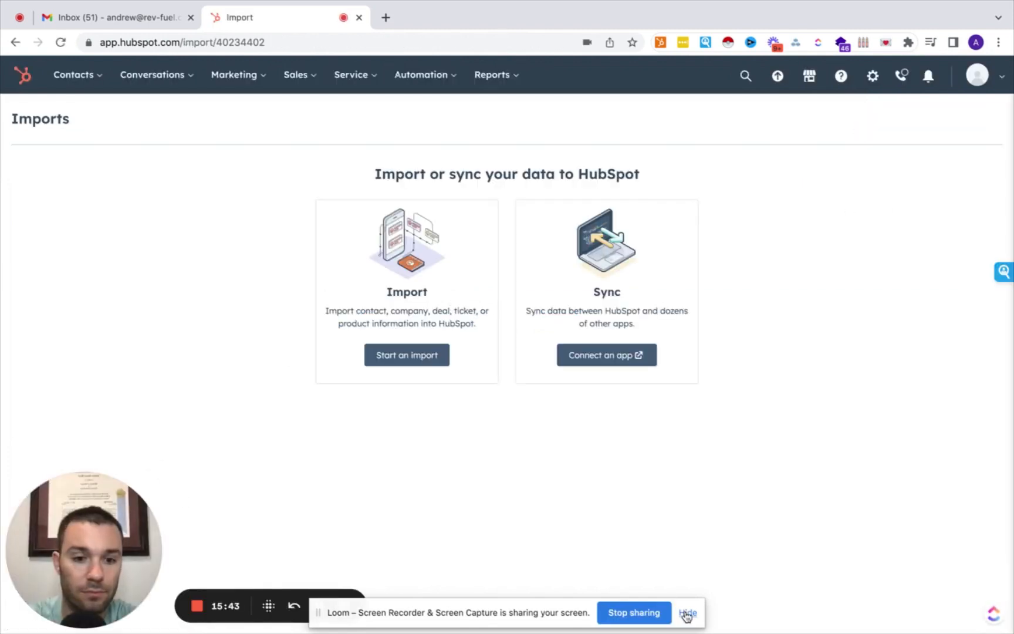
left_click(686, 612)
left_click(424, 355)
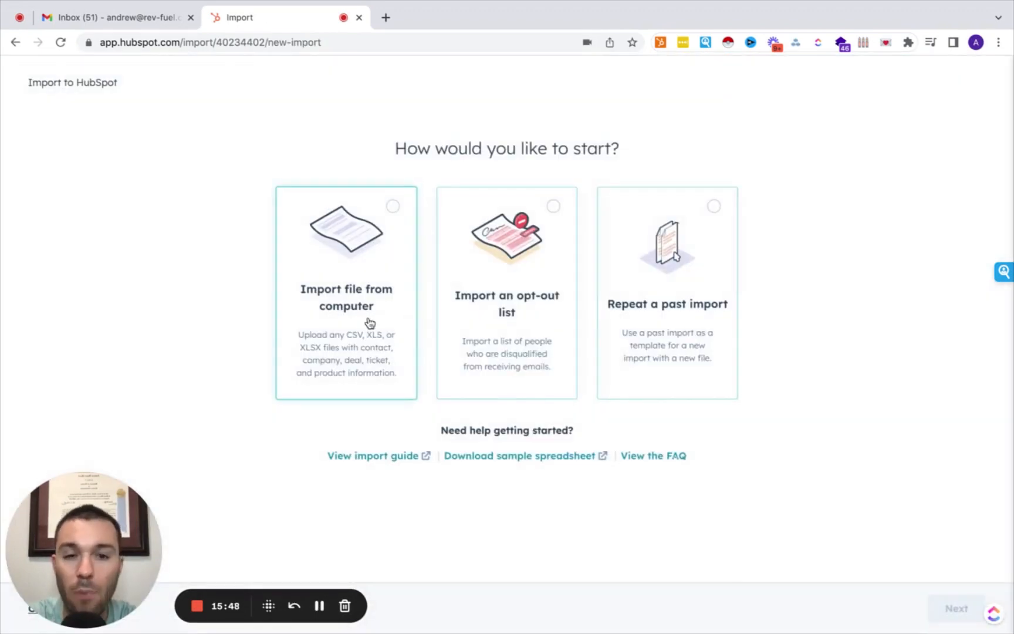
left_click(369, 323)
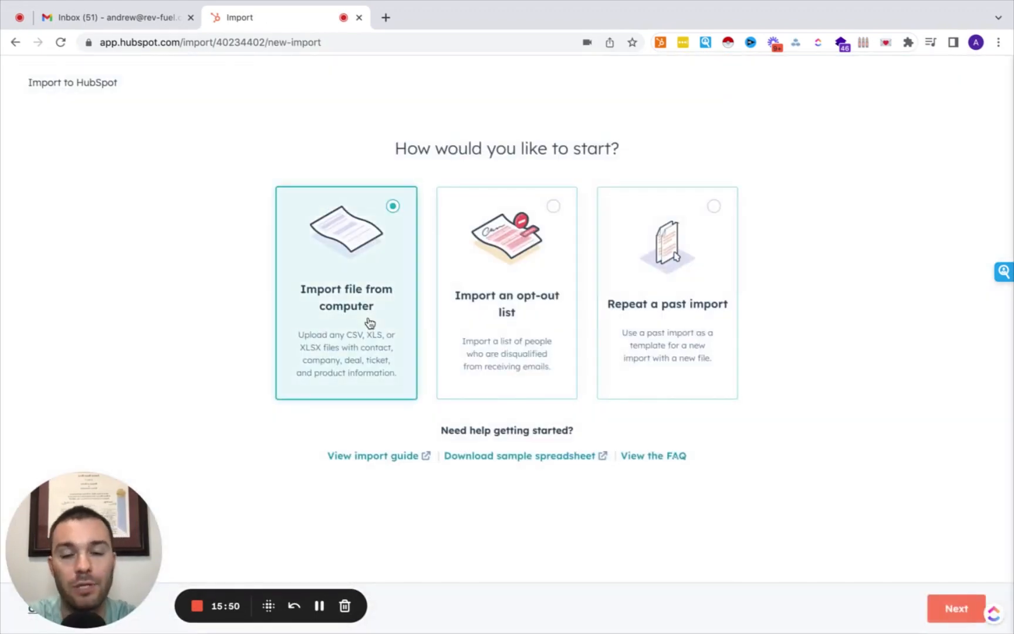
left_click(962, 613)
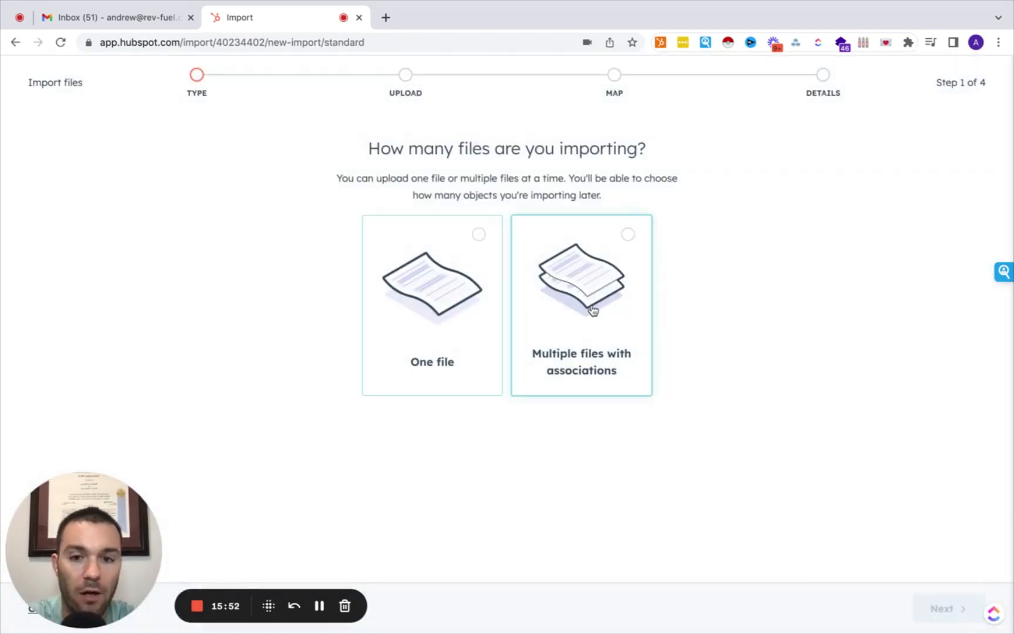
left_click(446, 332)
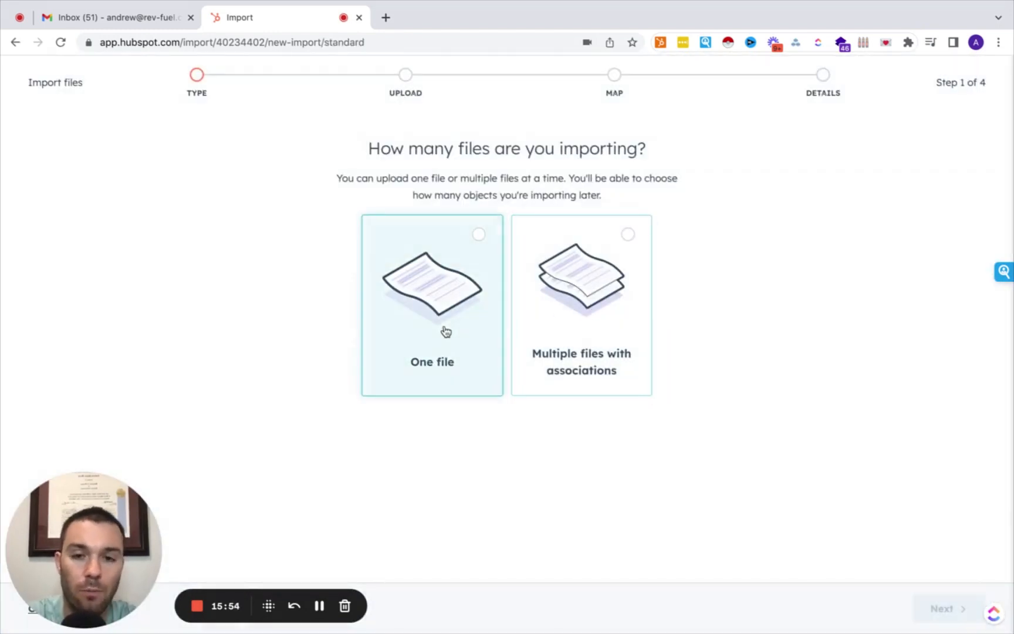
left_click(934, 609)
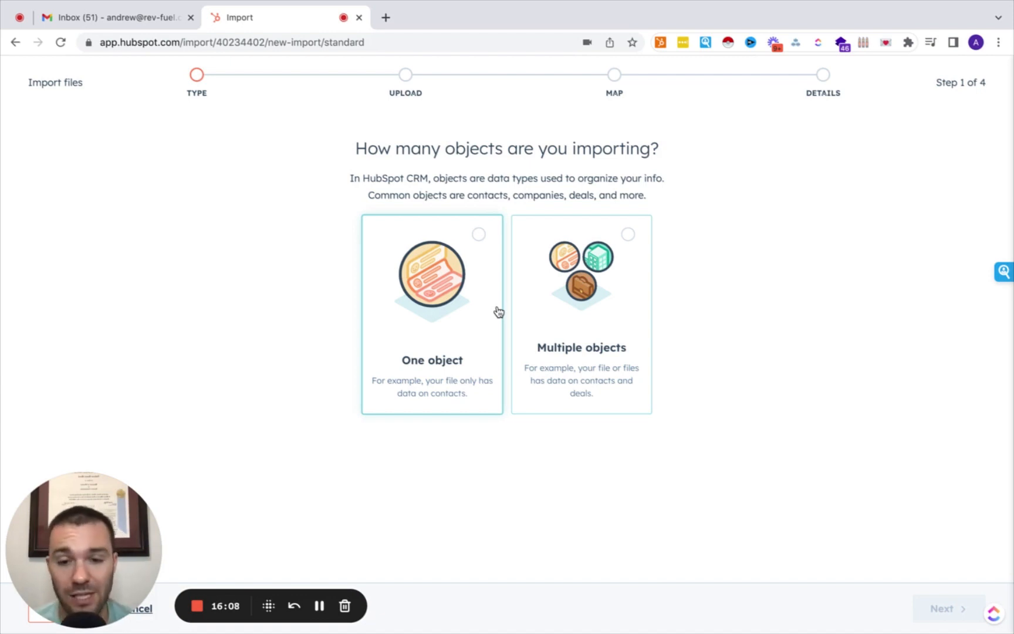
Choose multiple objects, select Contacts and Deals, then cancel the import setup.
left_click(597, 304)
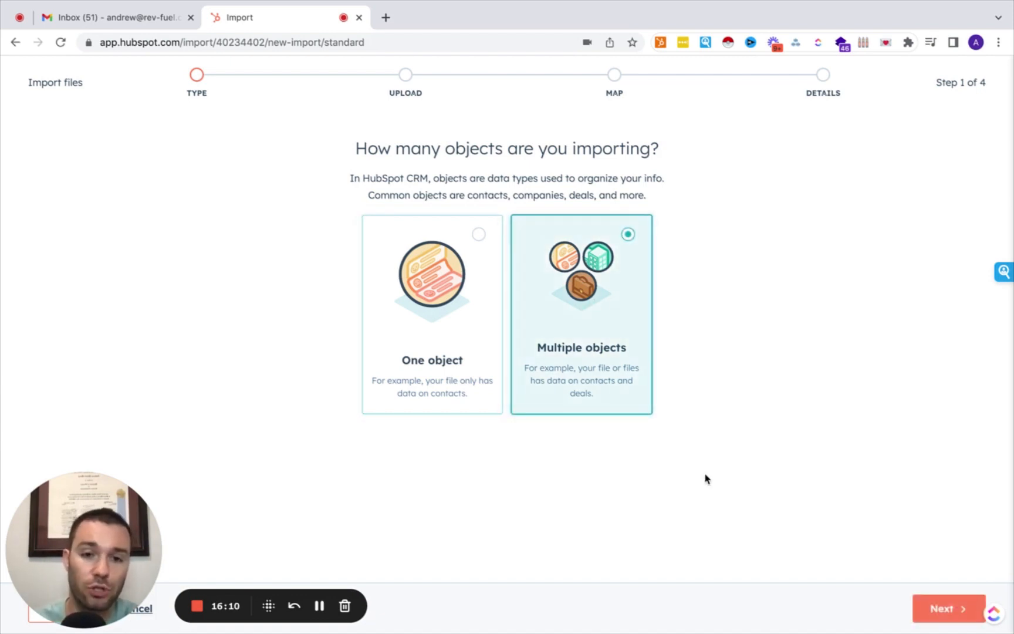
left_click(938, 608)
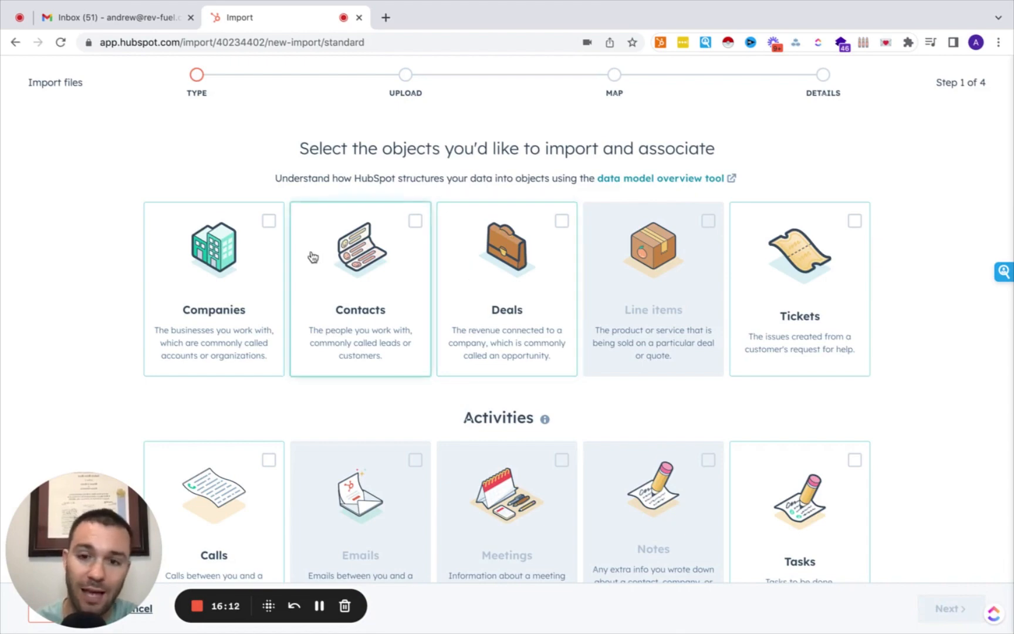
left_click(349, 270)
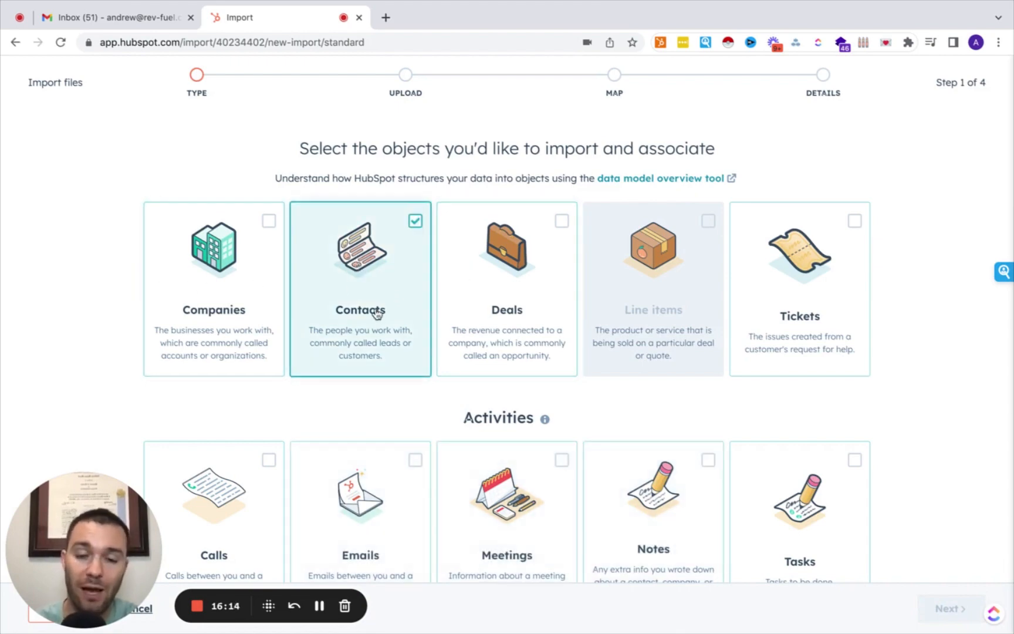
left_click(490, 277)
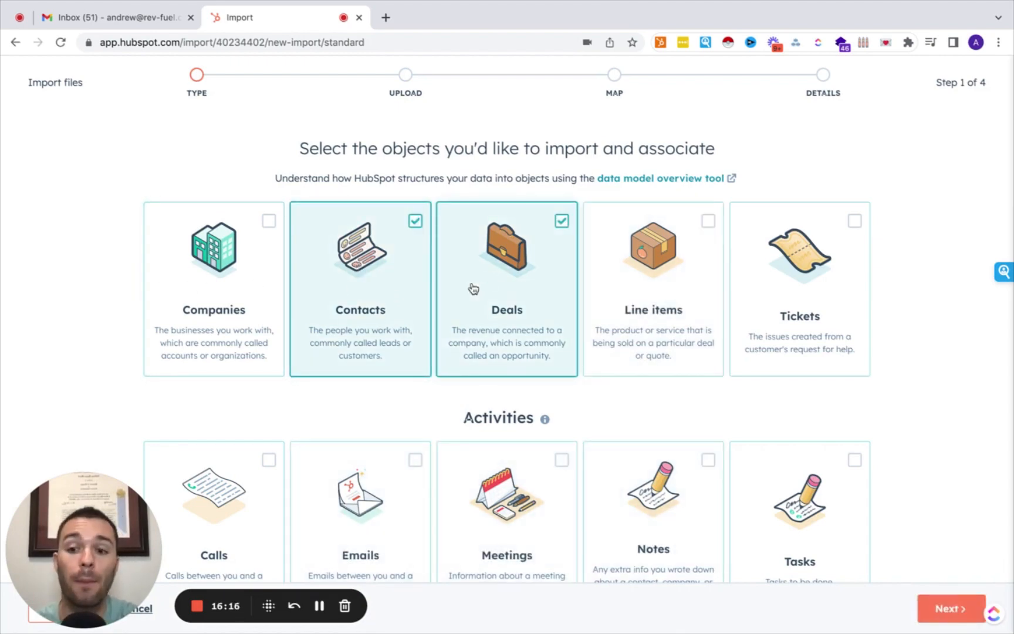
left_click_drag(119, 533, 182, 467)
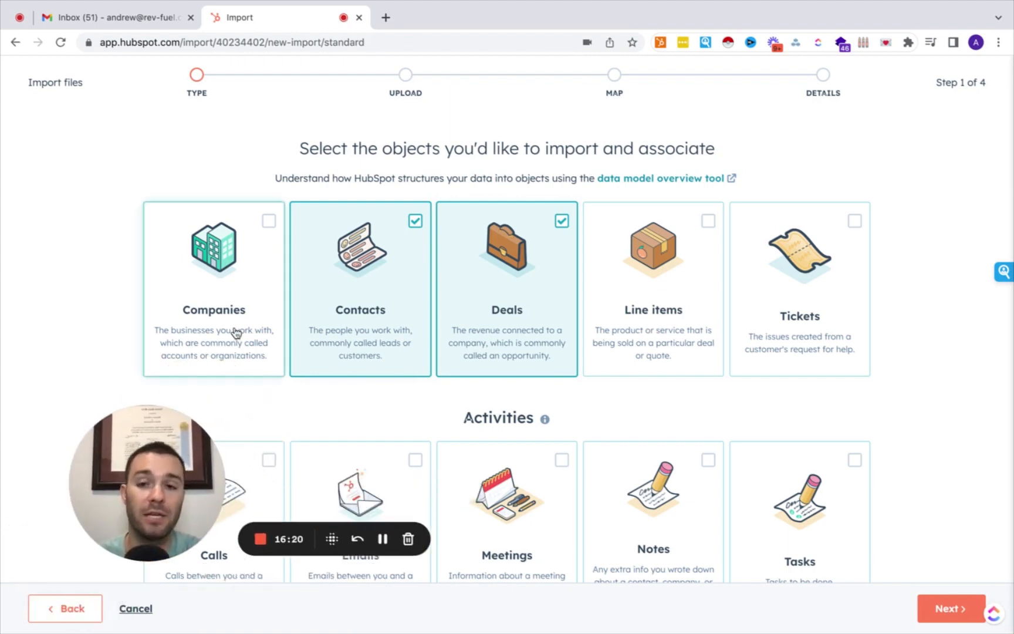
left_click(137, 610)
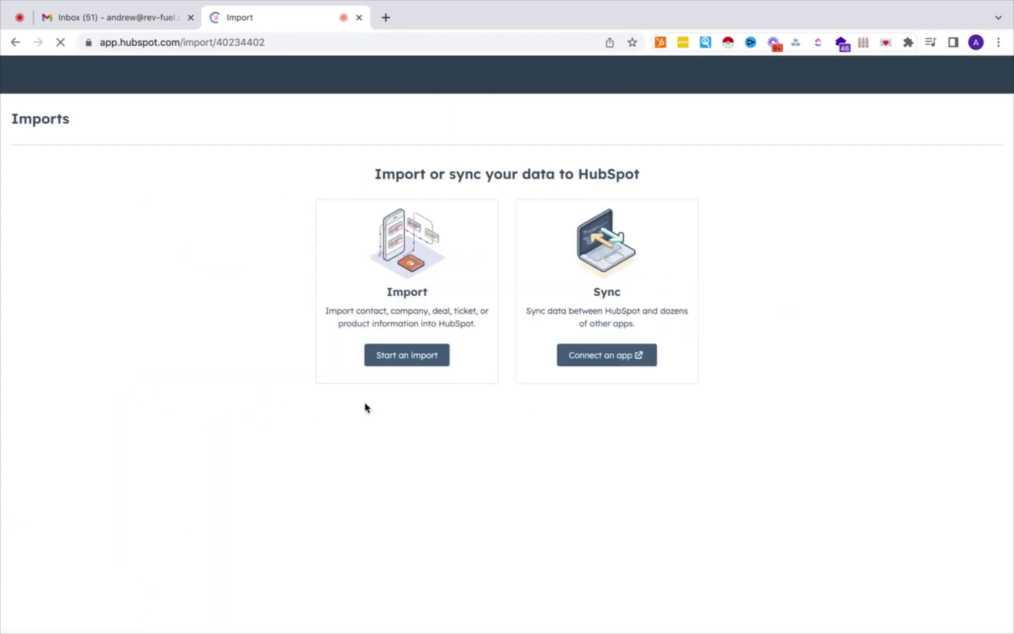
Enable 'Create and associate companies with contacts' in Companies settings, applied to existing contacts.
left_click(871, 77)
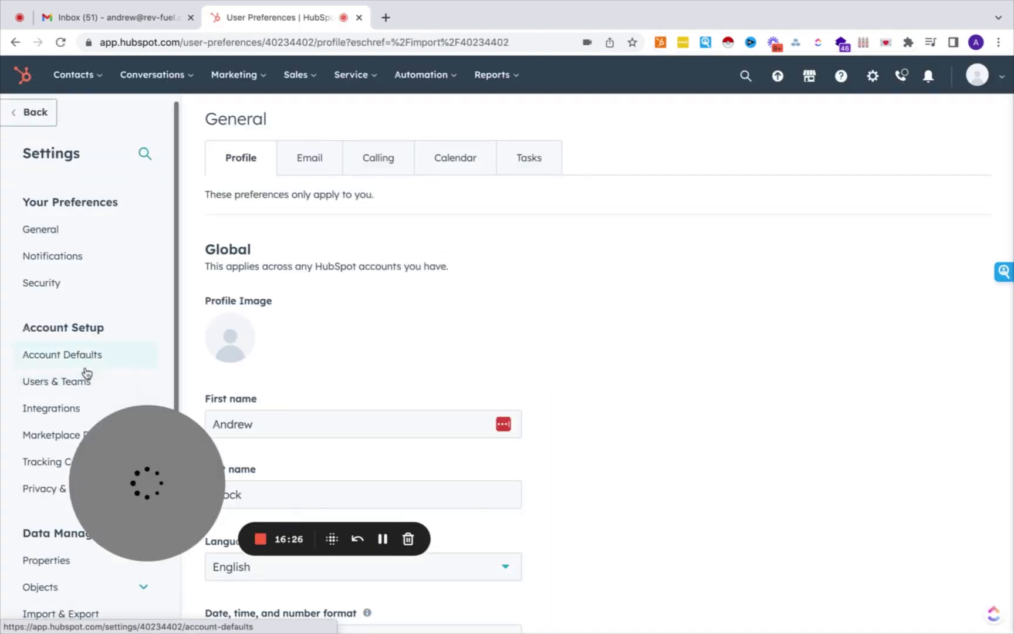
scroll(87, 372, "down", 3)
left_click_drag(134, 501, 798, 470)
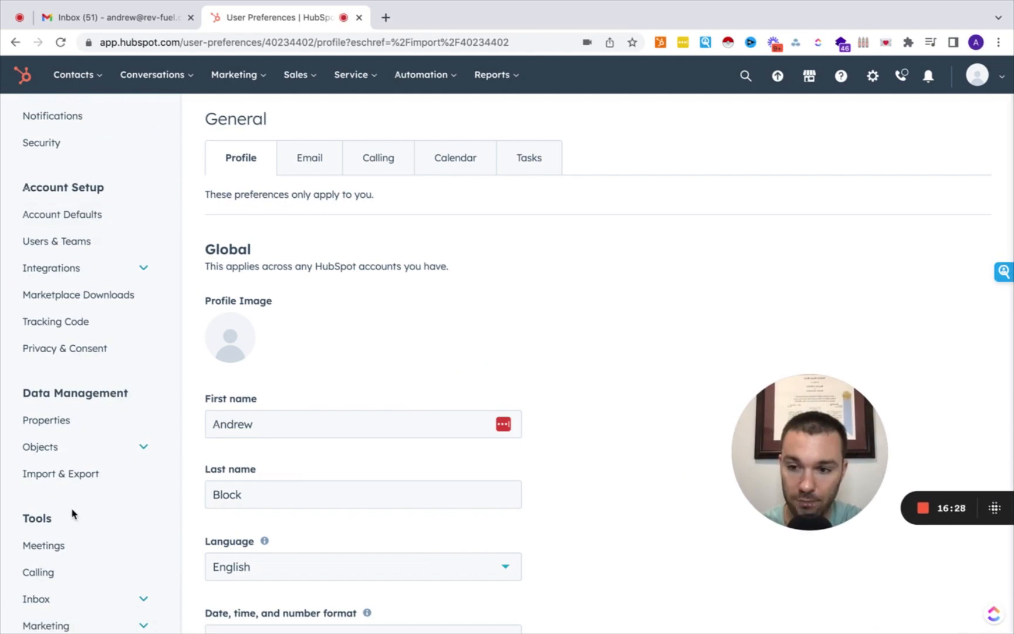
left_click(84, 449)
scroll(79, 448, "down", 2)
left_click(73, 444)
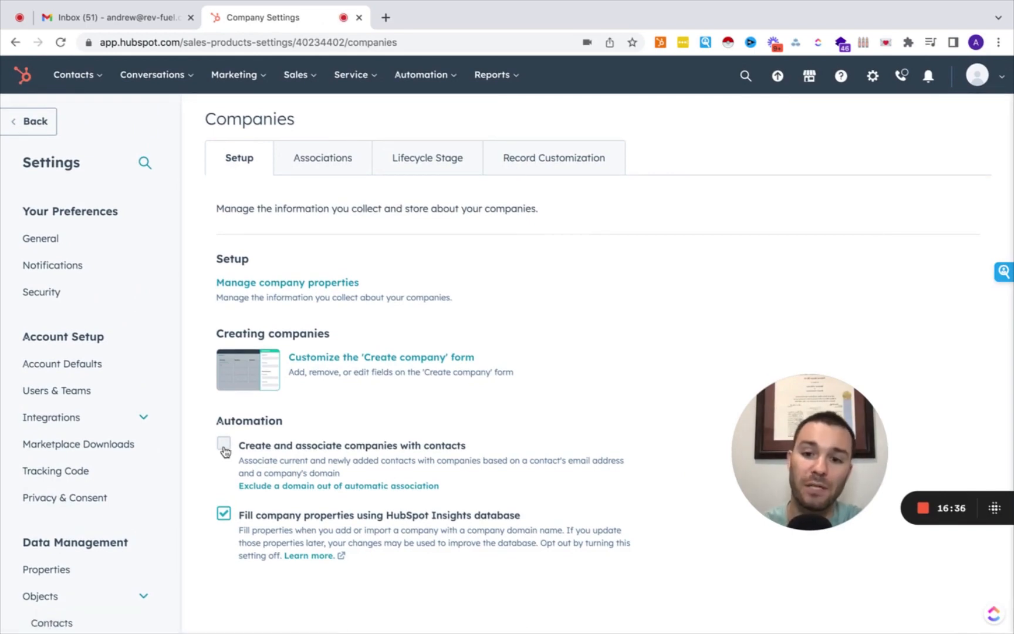
left_click(223, 446)
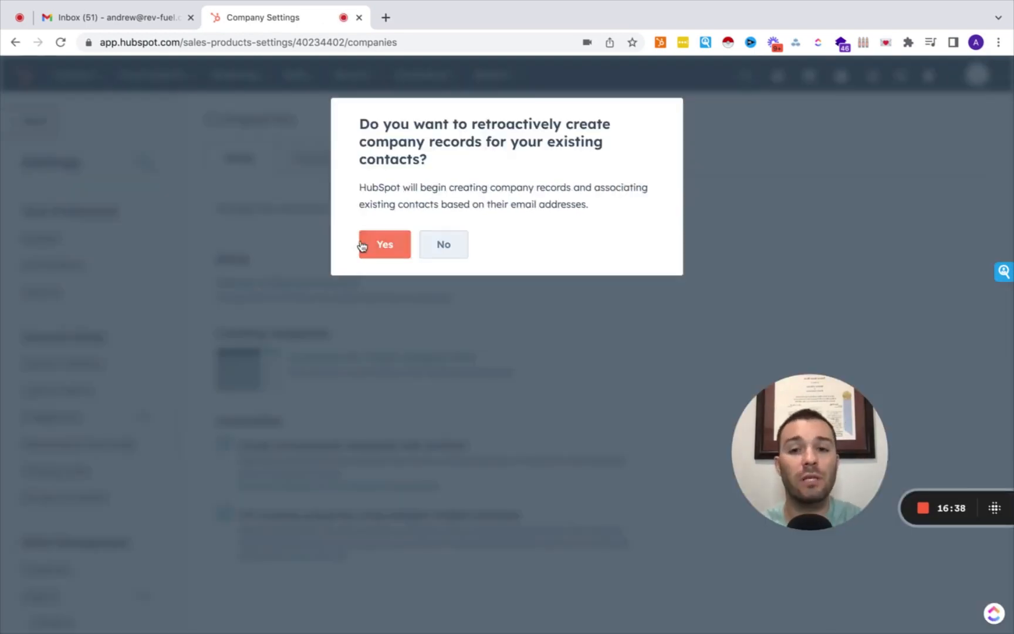
left_click(367, 244)
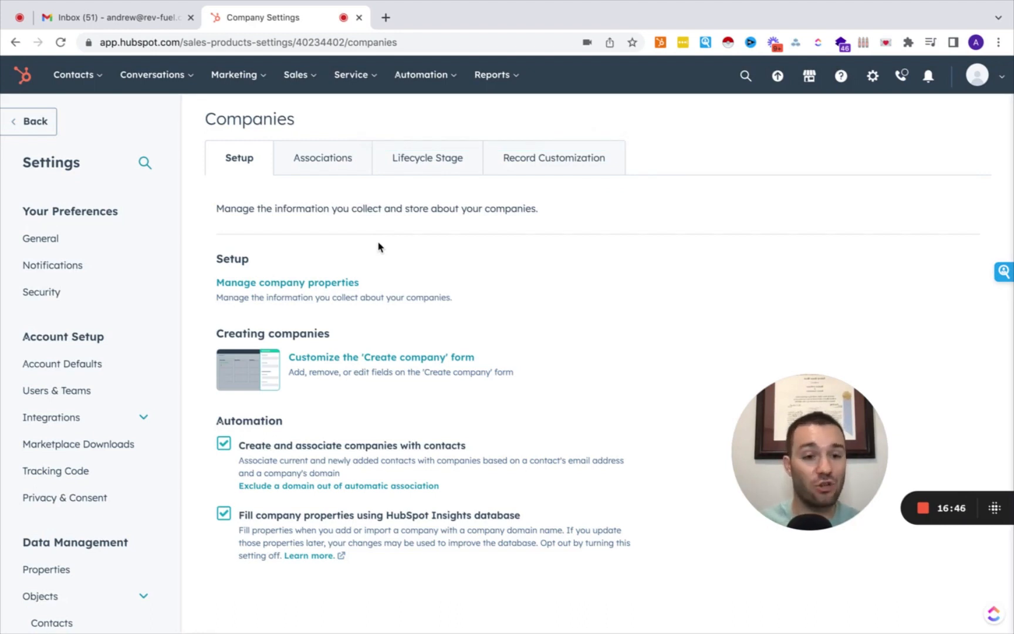
left_click(74, 74)
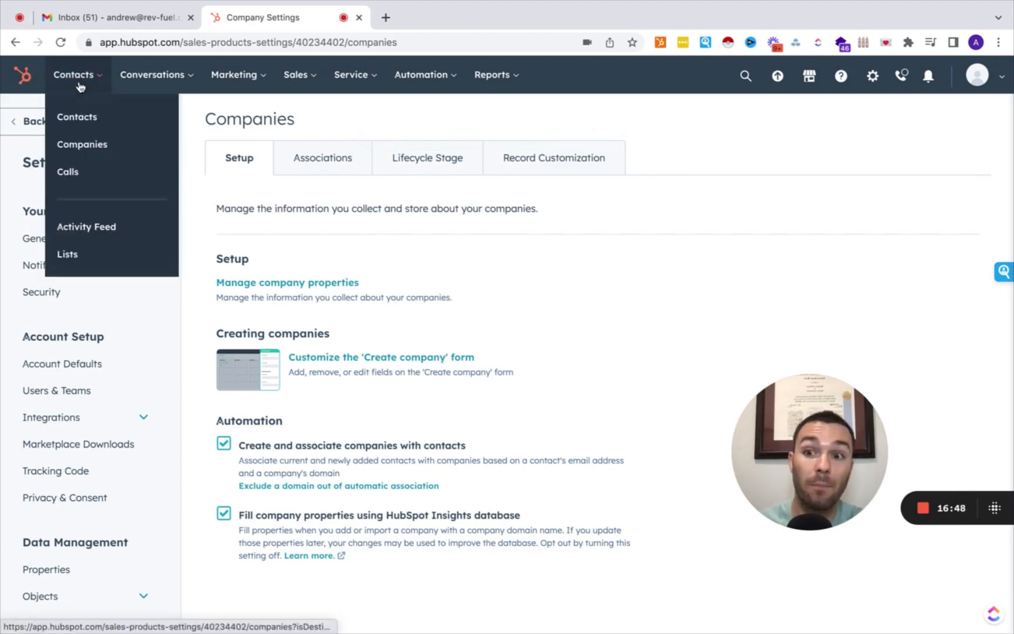
left_click(84, 116)
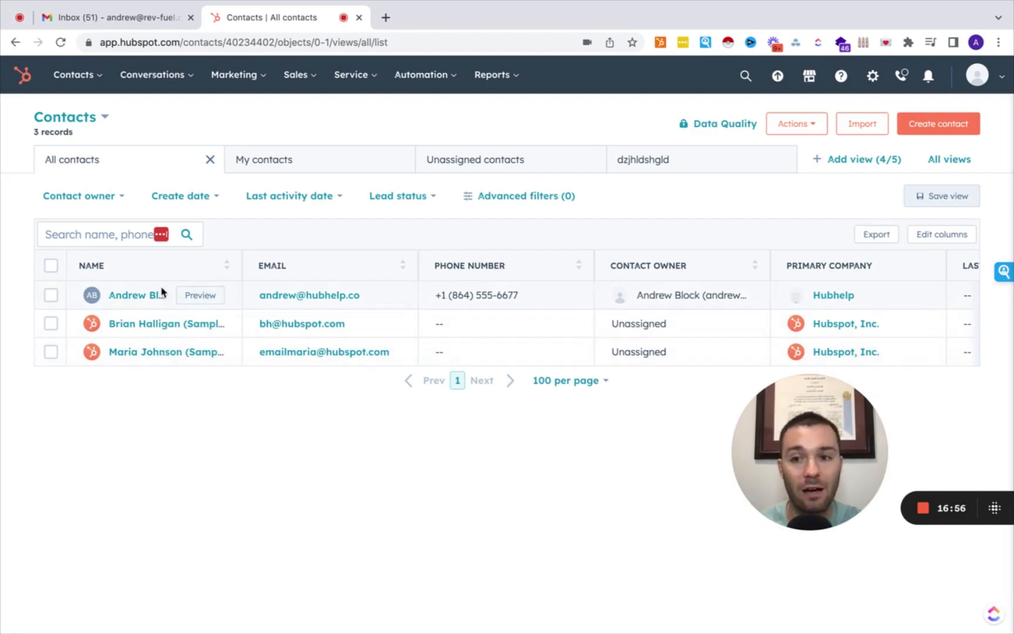
Open the first contact's Hubhelp company record, then return to All companies.
left_click(142, 295)
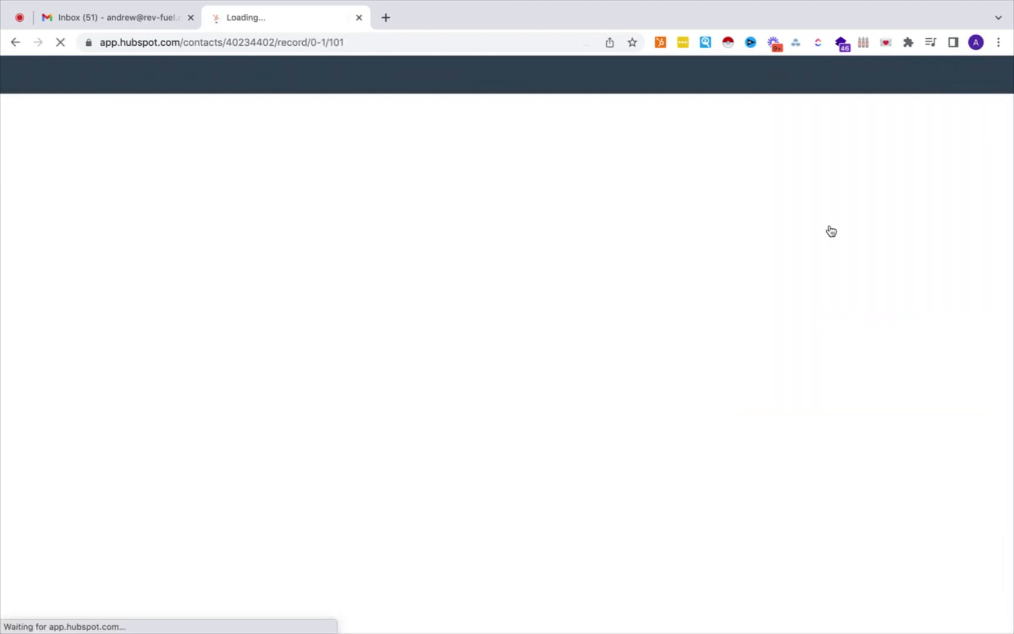
left_click(805, 166)
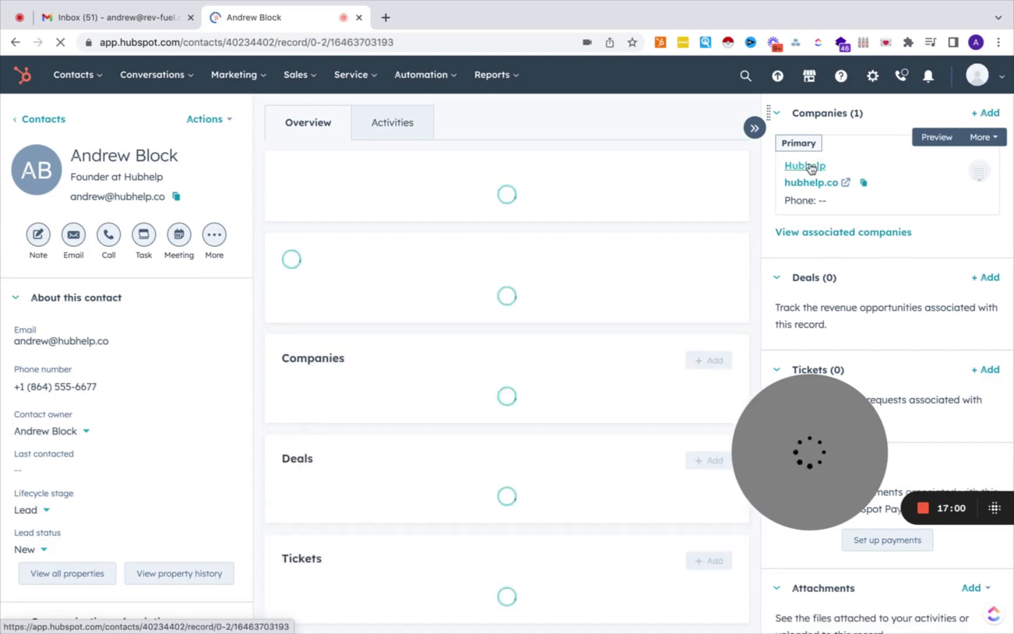
scroll(118, 374, "down", 5)
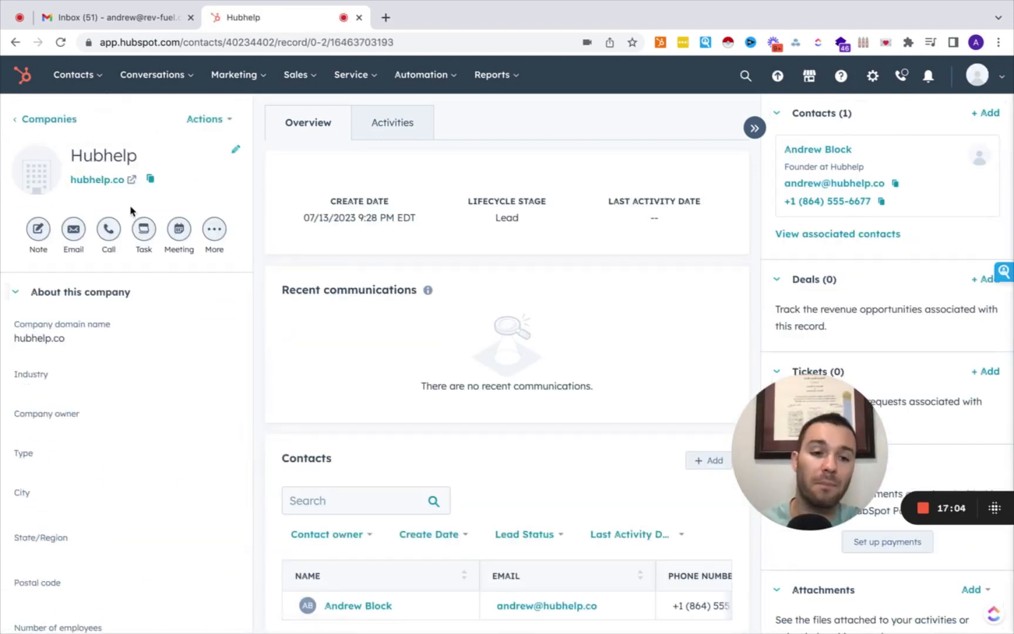
left_click(57, 117)
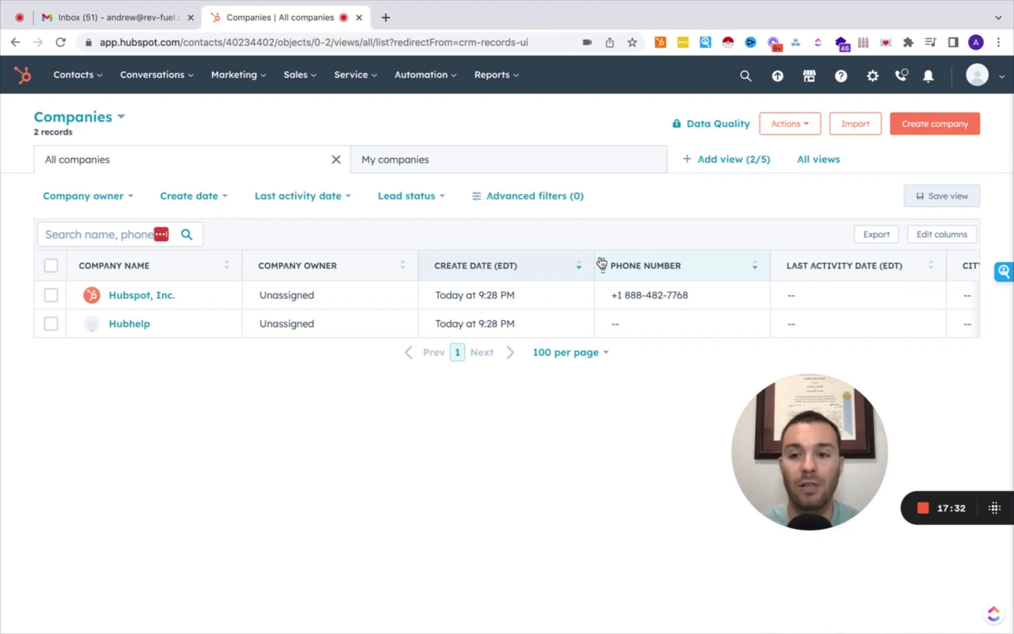
From the contacts list, start a new import of a file from the computer.
left_click(87, 74)
left_click(84, 116)
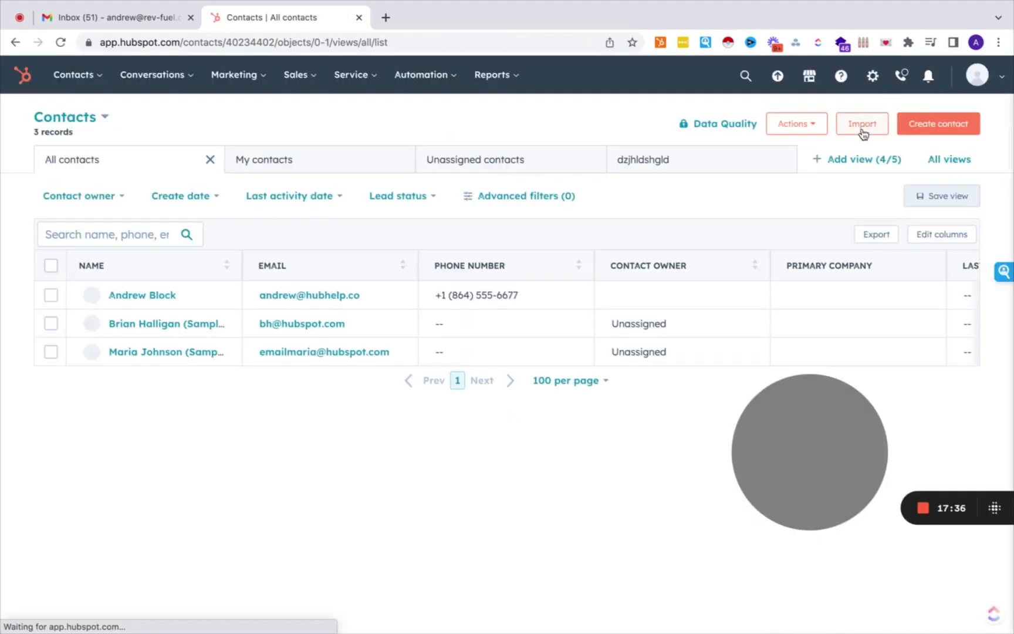
left_click(862, 126)
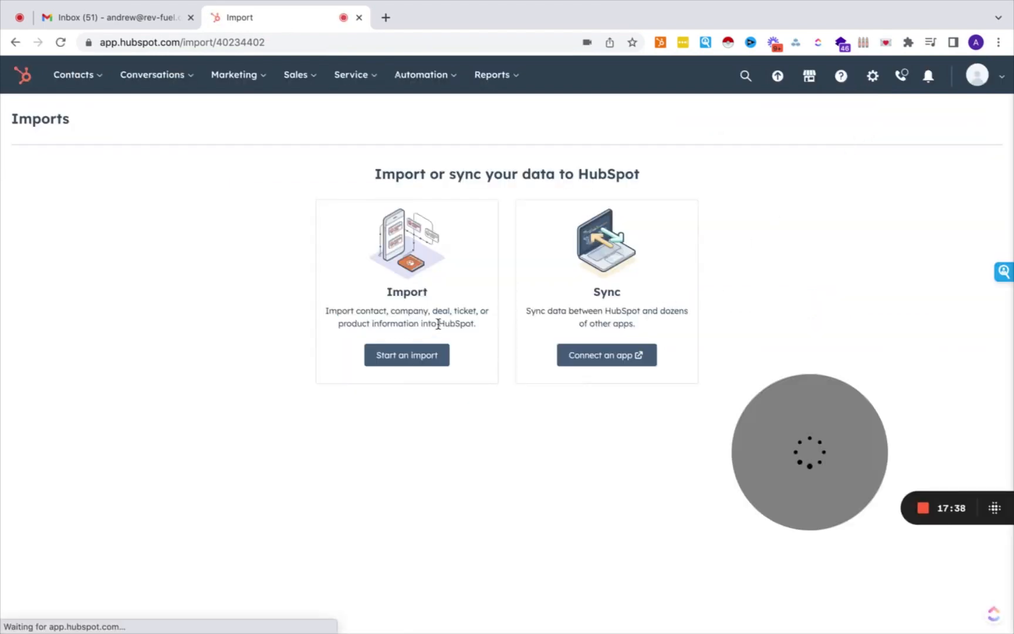
left_click(383, 361)
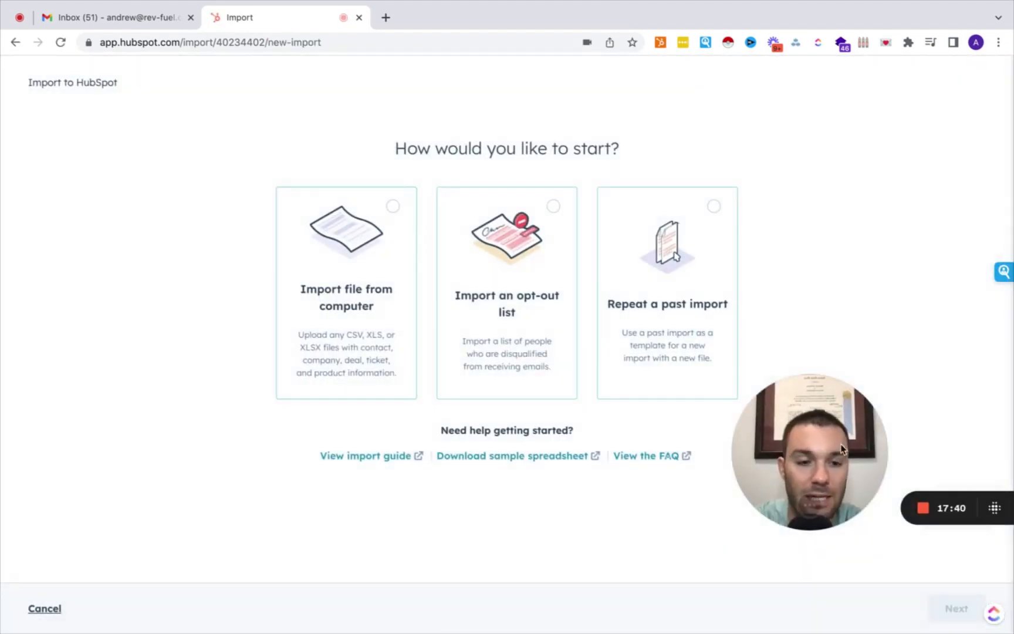
left_click_drag(842, 449, 117, 508)
left_click(327, 317)
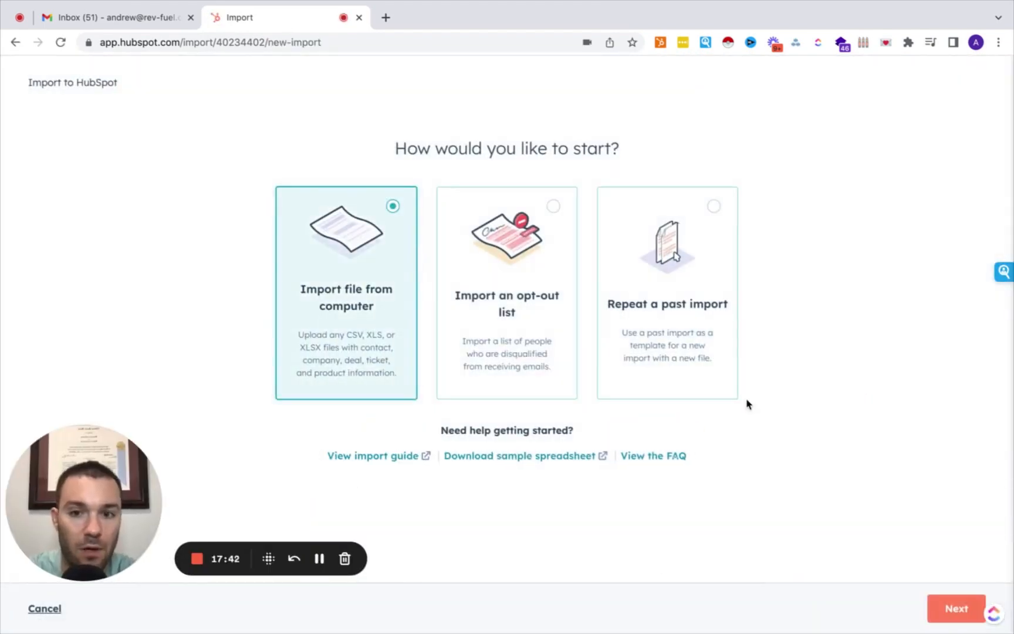
left_click(959, 609)
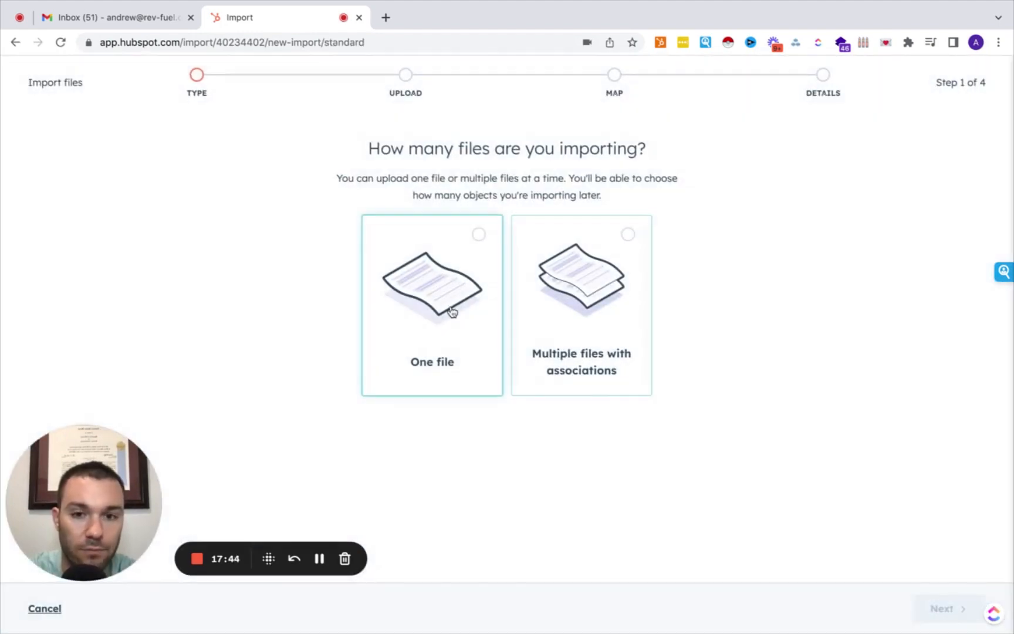
Choose one file, one object, and Contacts as the object to import.
left_click(453, 311)
left_click(932, 613)
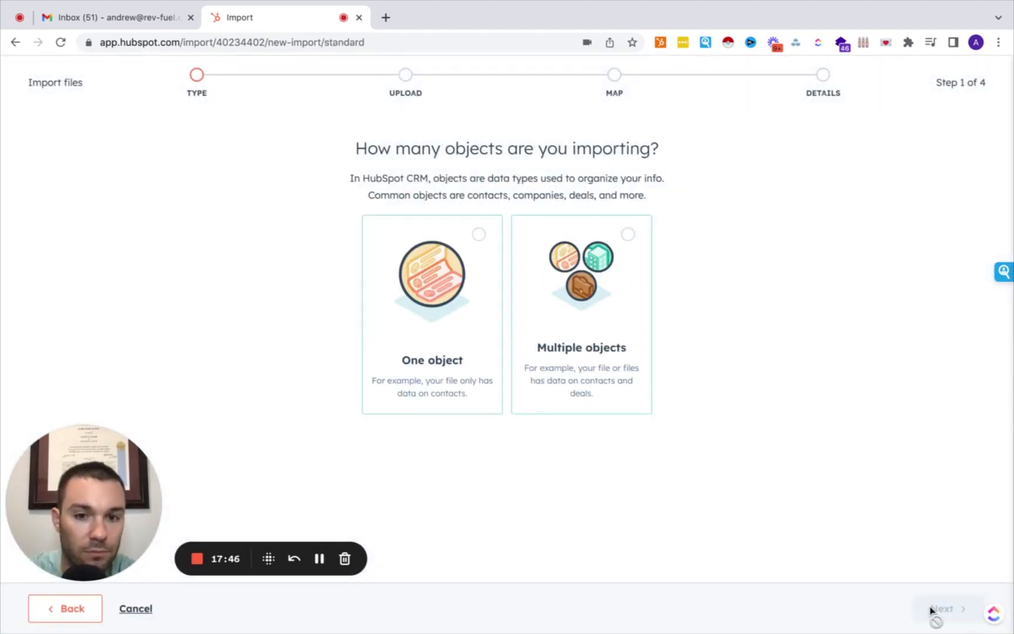
left_click(452, 301)
left_click(934, 616)
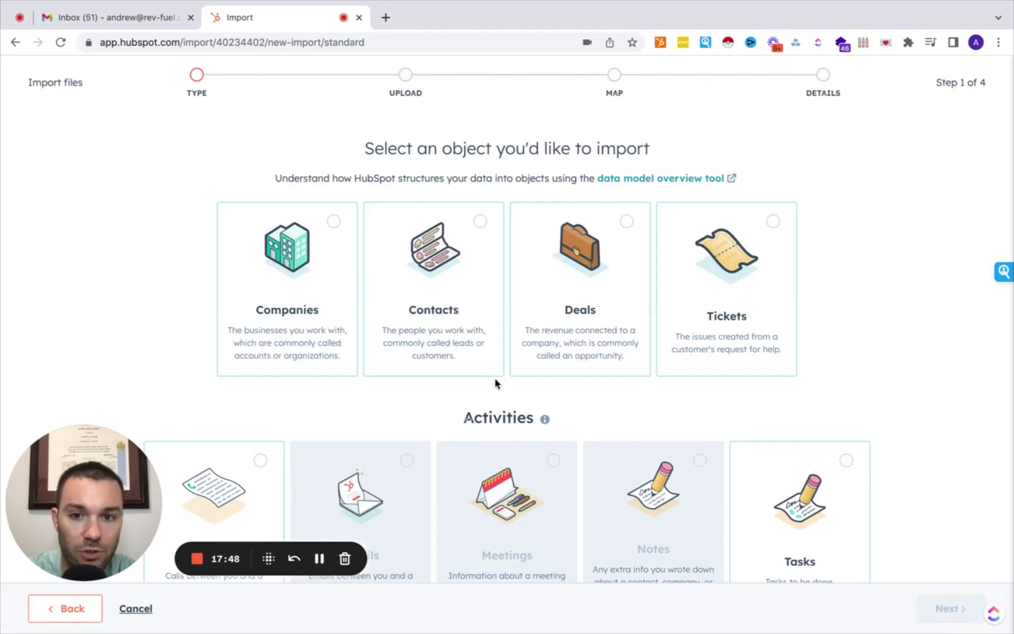
left_click(447, 274)
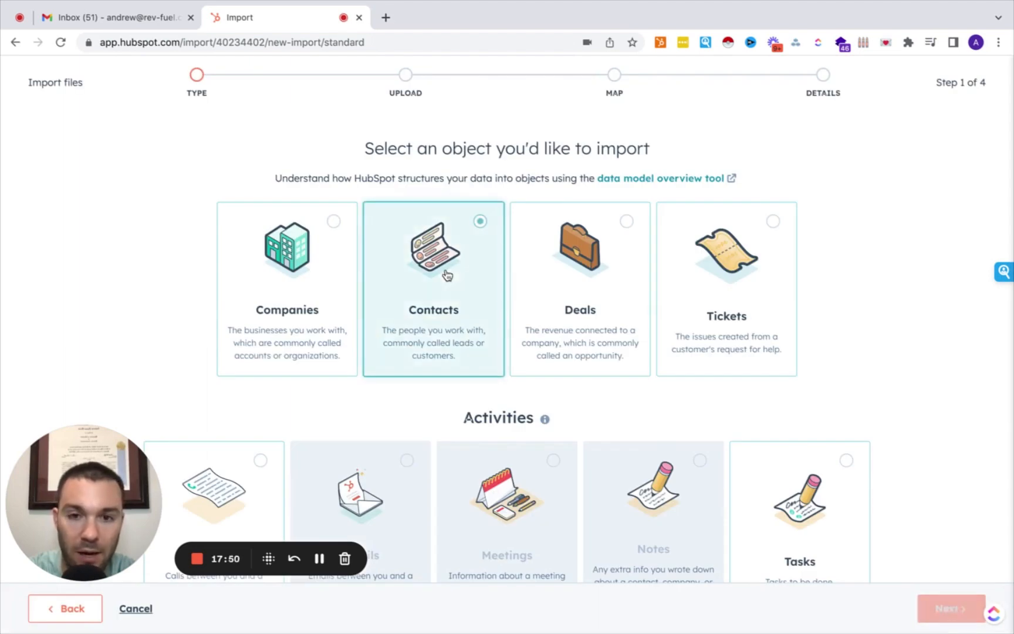
left_click(951, 613)
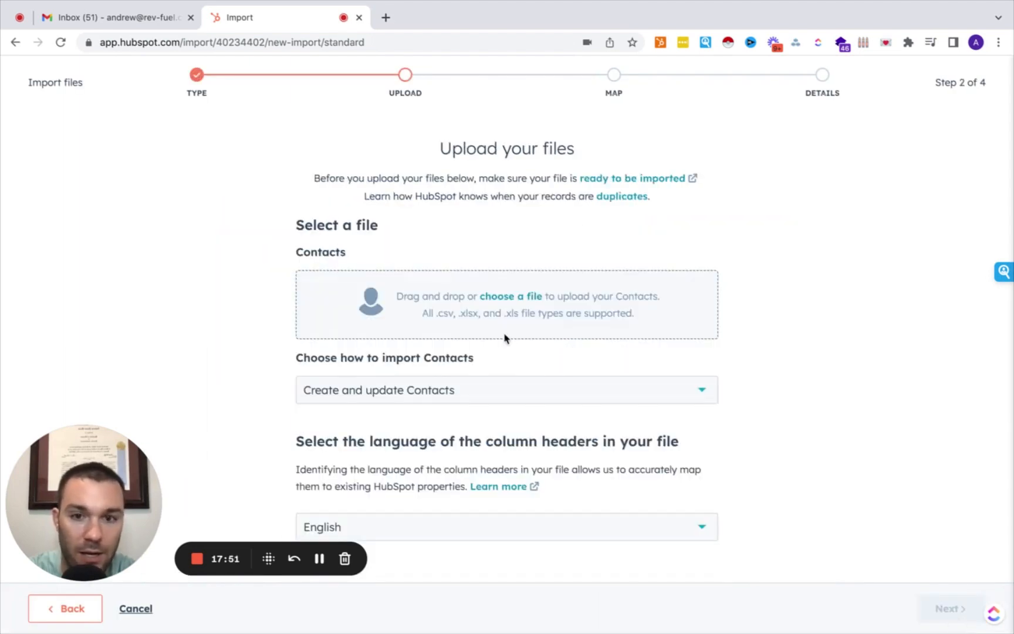
Upload the apollo-contacts-export CSV, keep 'Create and update Contacts', and proceed to mapping.
left_click(510, 301)
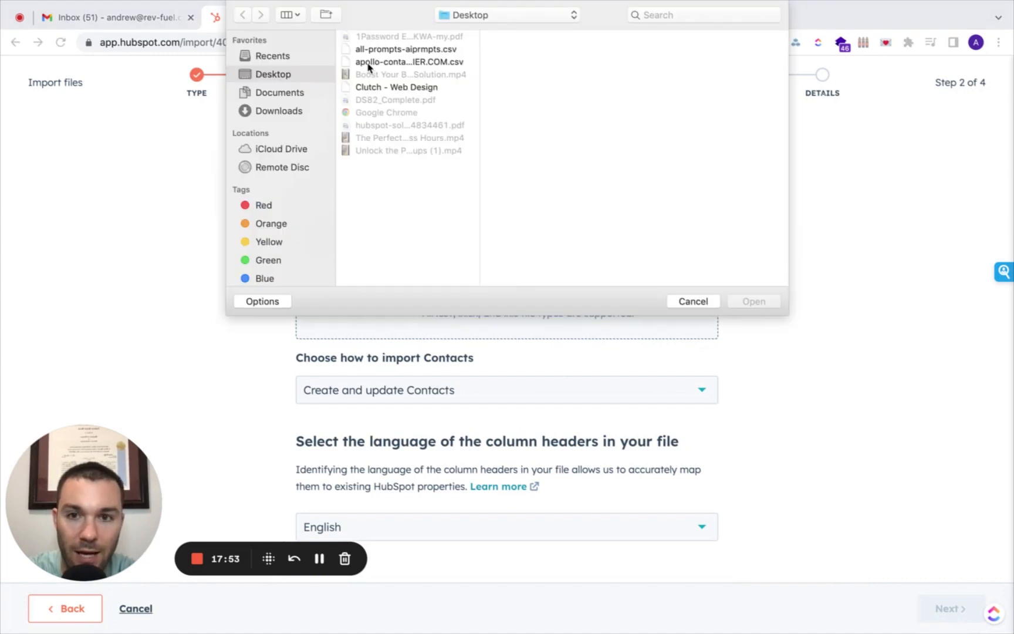
left_click(403, 61)
left_click(764, 304)
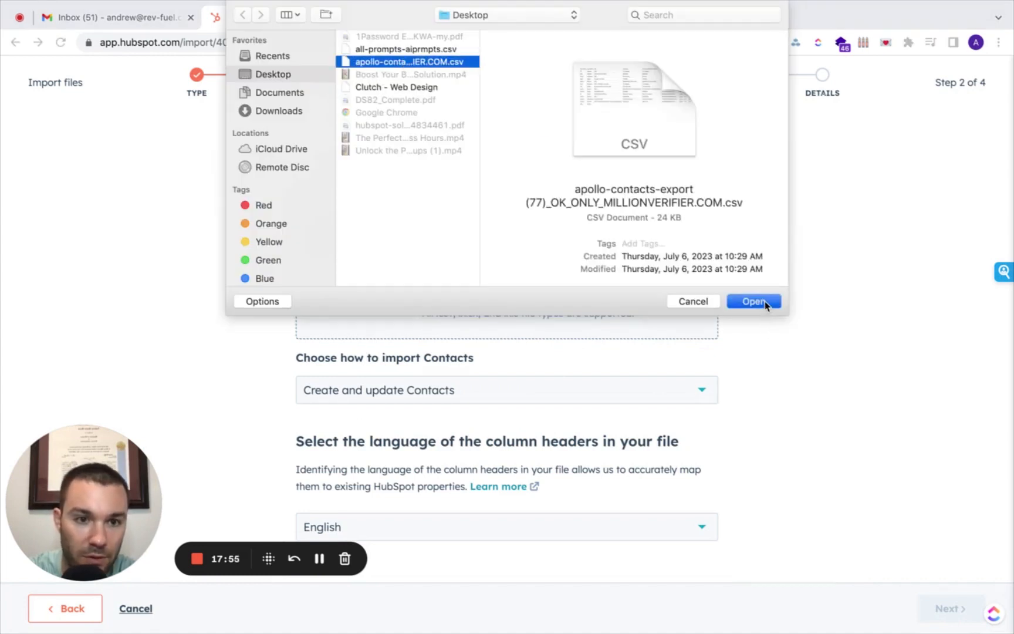
left_click(515, 387)
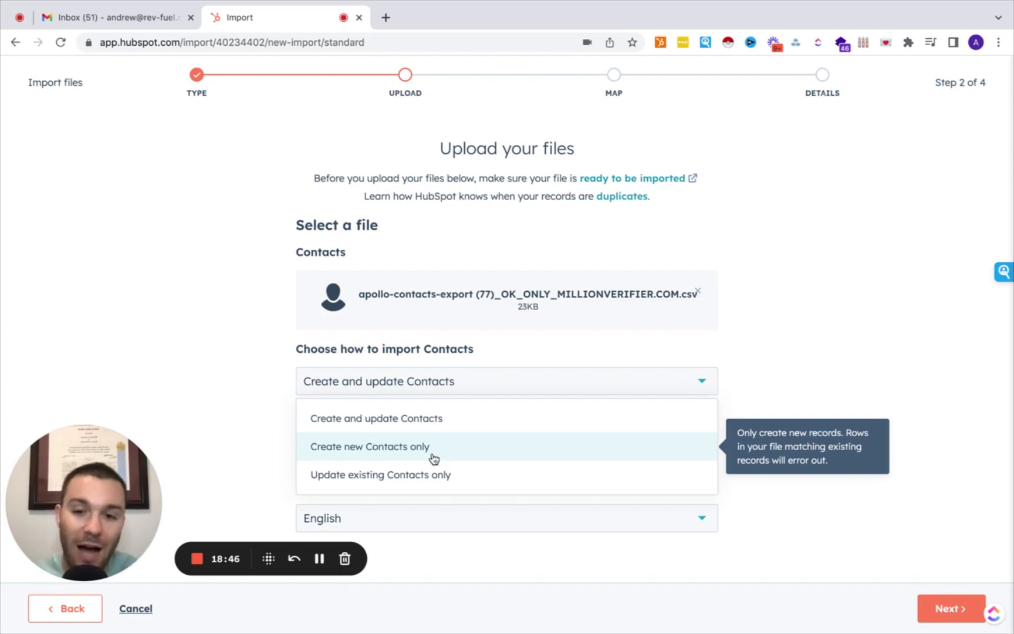
left_click(430, 416)
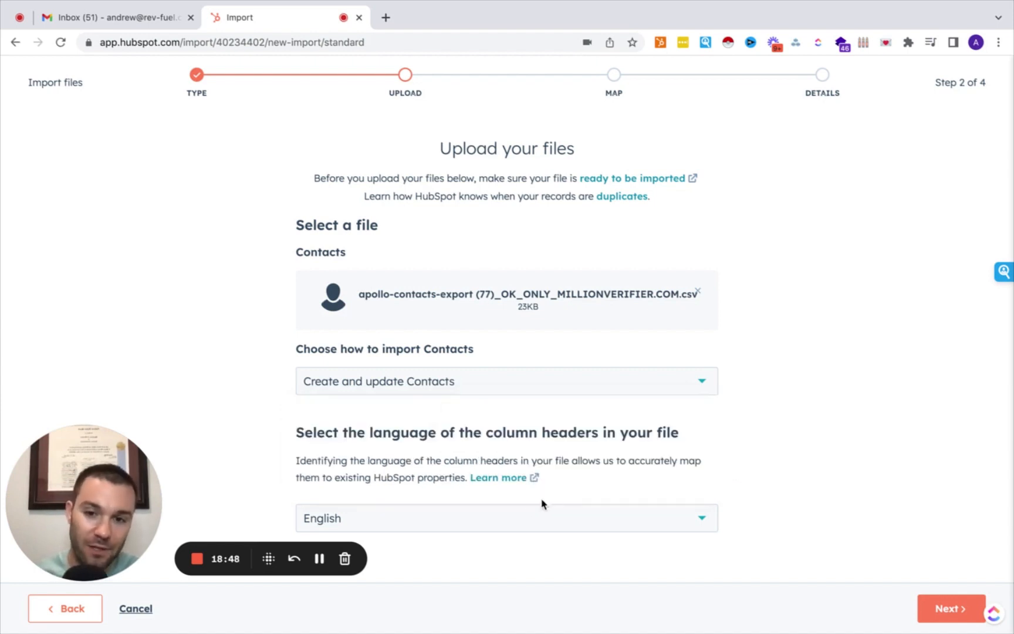
scroll(534, 508, "down", 1)
left_click(939, 608)
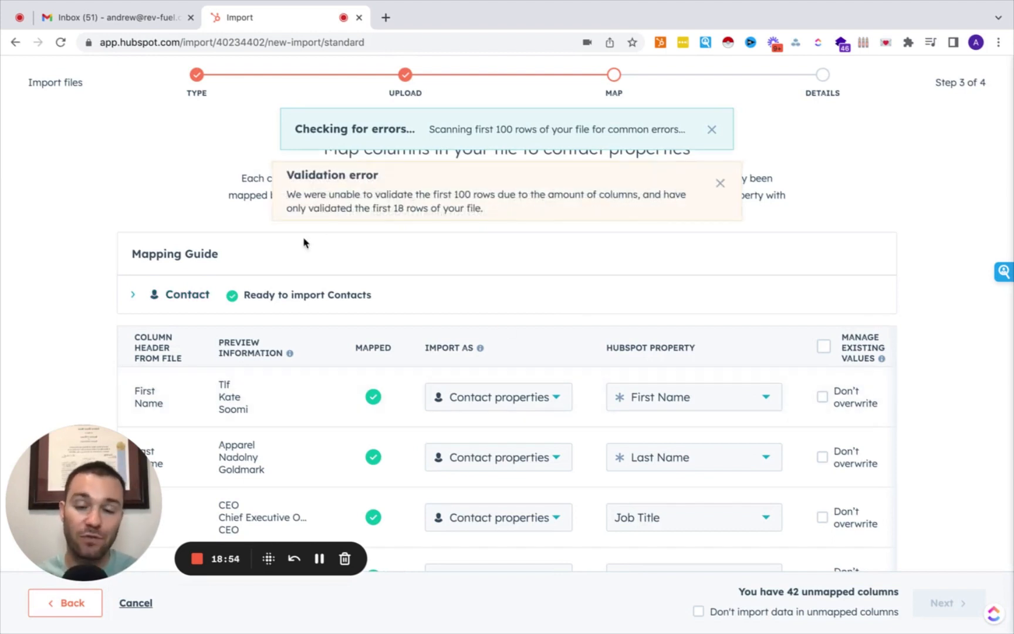
Set the duplicate 'Company Name for…' column to Don't import column.
left_click_drag(109, 460, 105, 134)
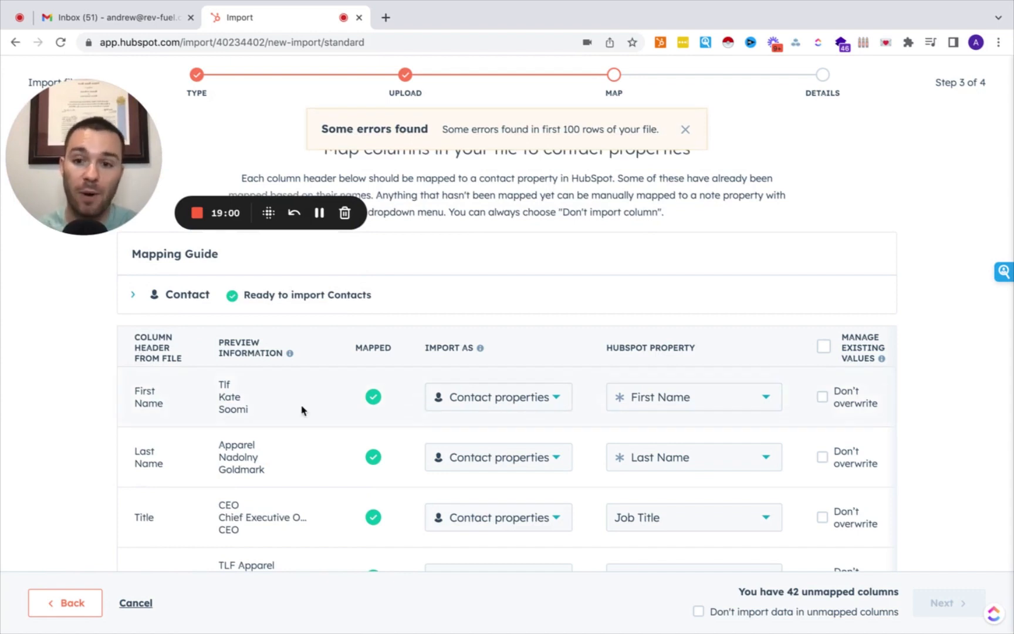
scroll(260, 469, "down", 3)
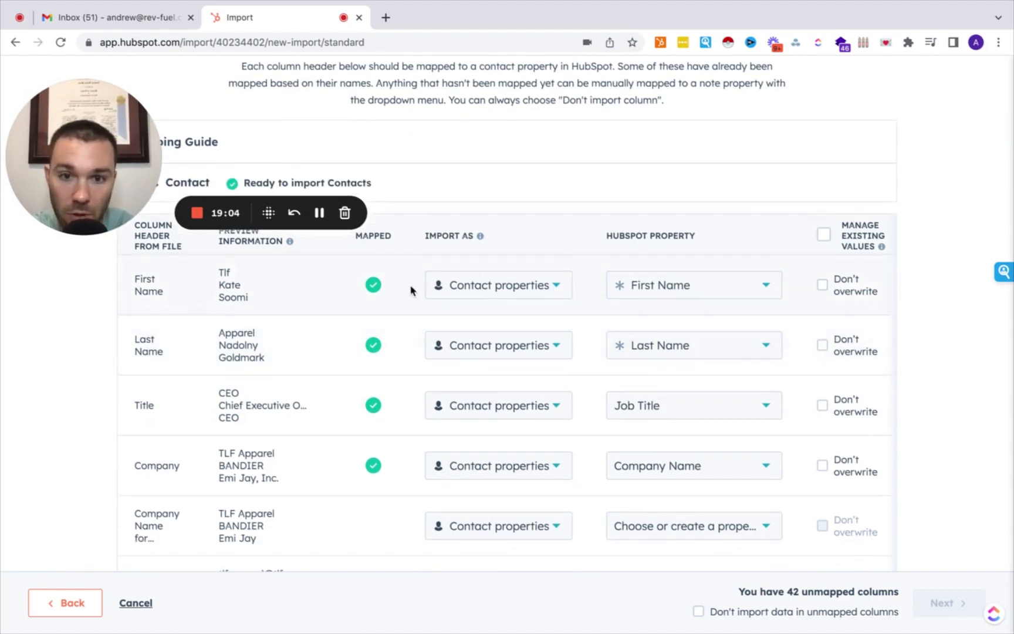
scroll(486, 409, "down", 3)
scroll(486, 412, "up", 3)
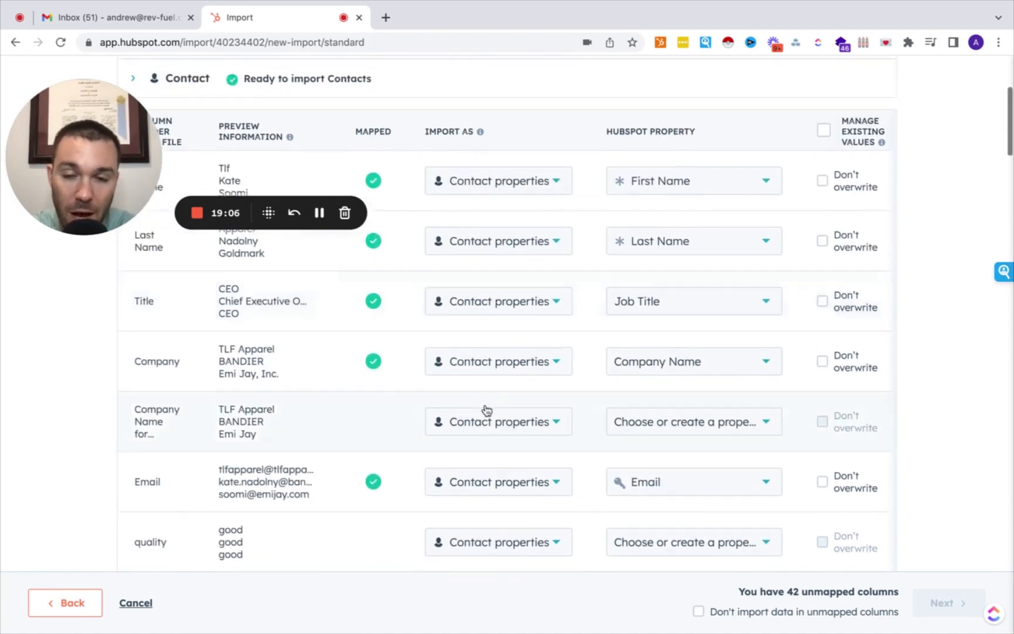
scroll(480, 402, "down", 2)
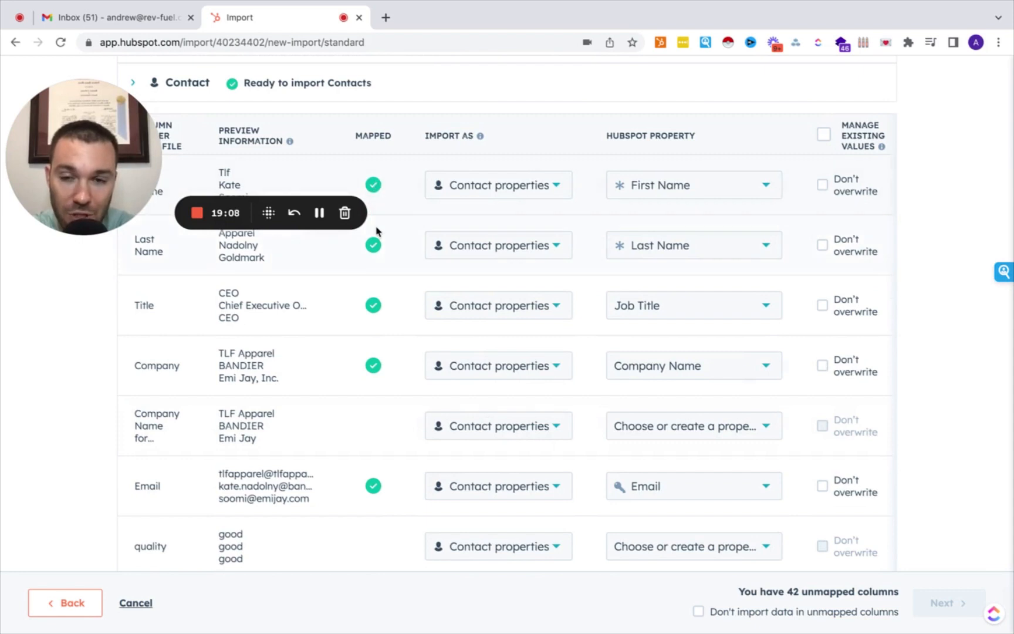
scroll(368, 387, "down", 1)
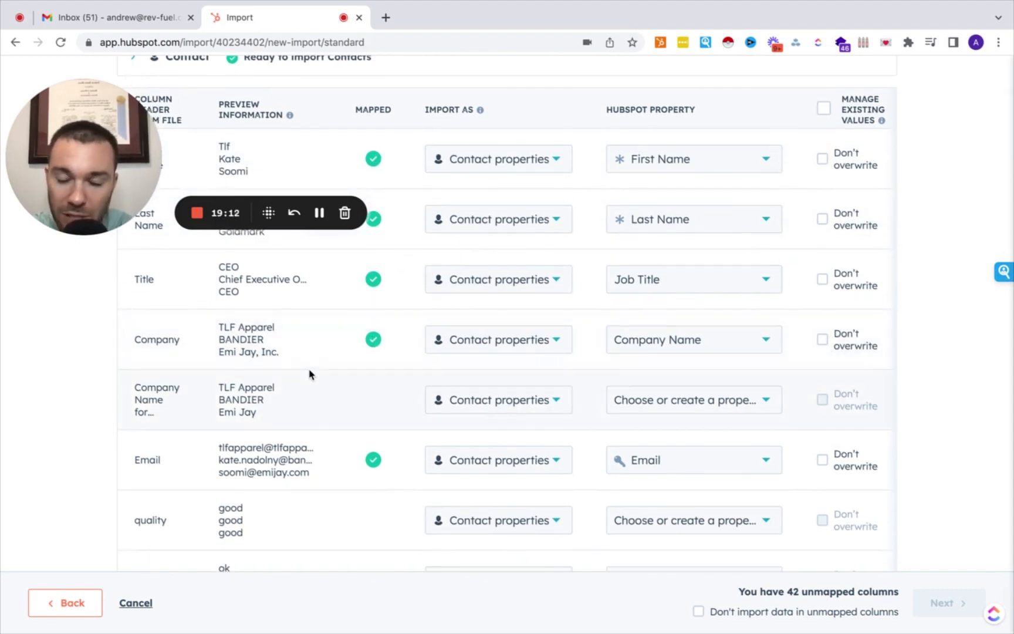
left_click(526, 404)
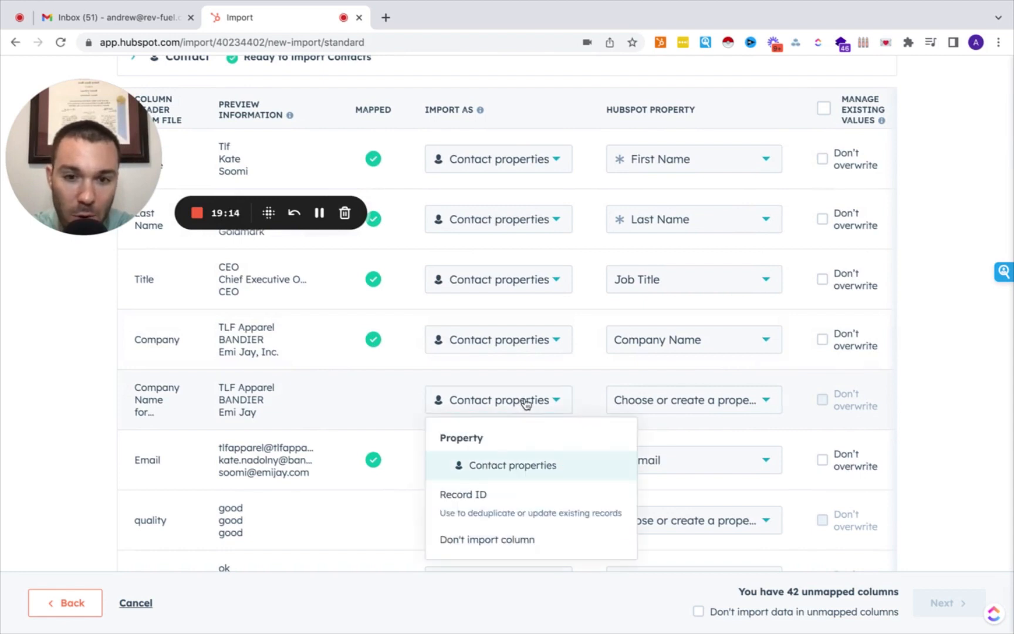
left_click(494, 539)
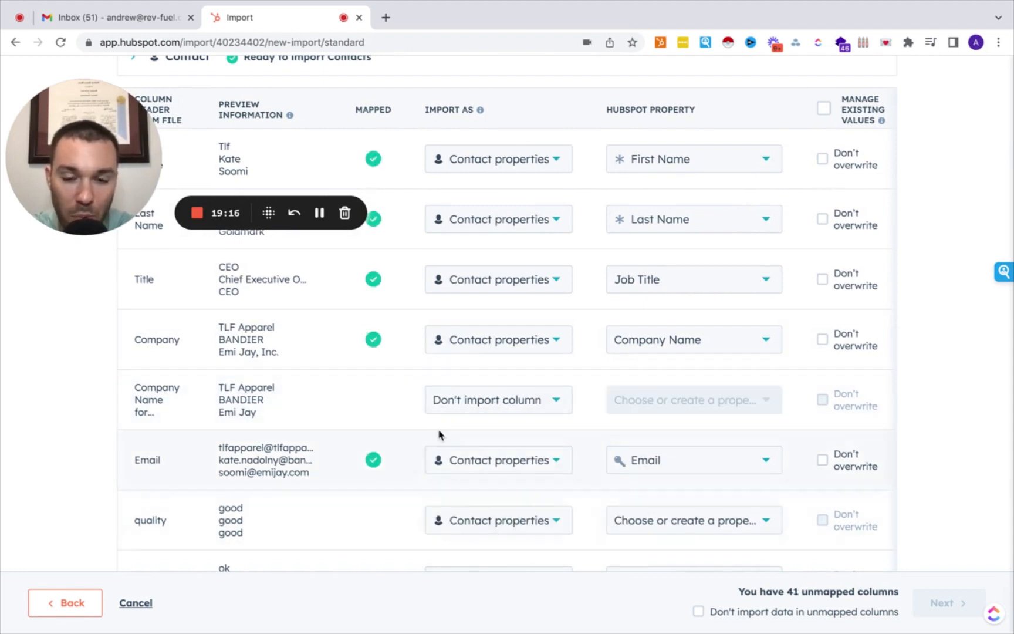
Skip the data in all 41 unmapped columns and advance to the final details step.
scroll(517, 403, "down", 3)
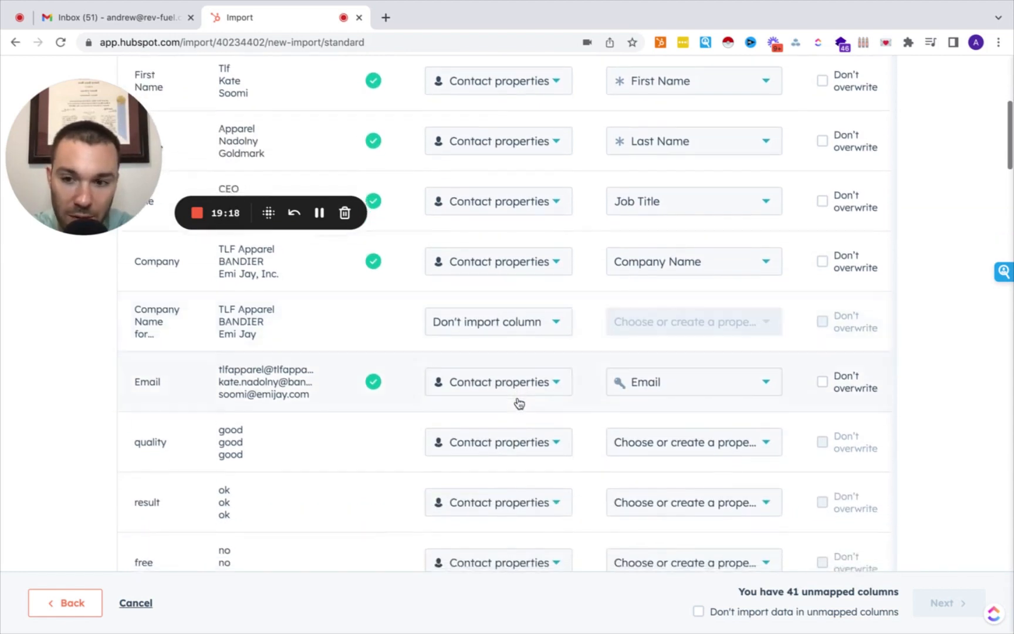
scroll(477, 420, "down", 8)
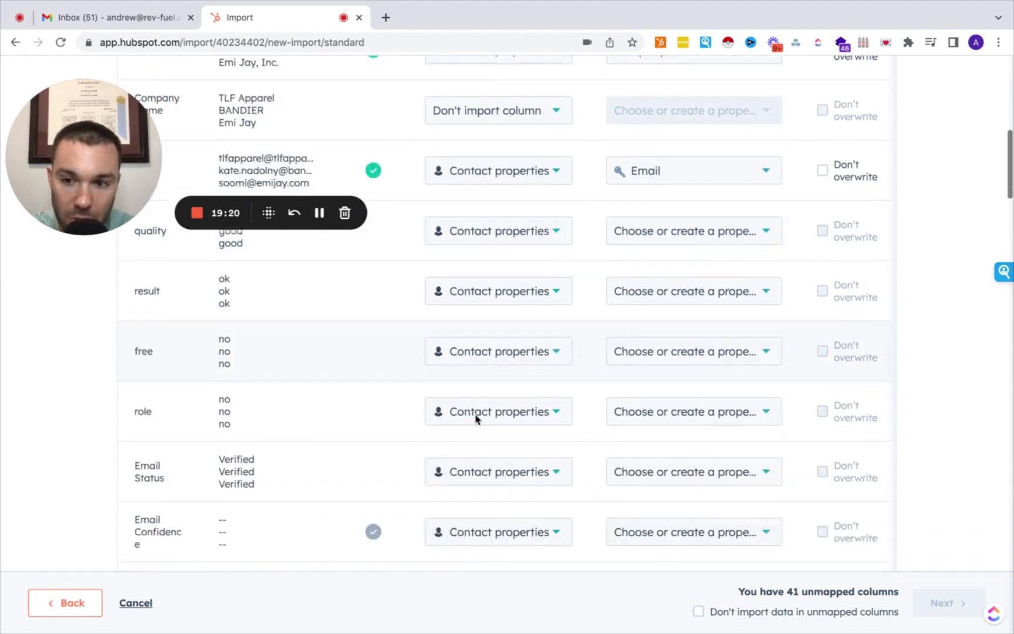
scroll(477, 420, "down", 6)
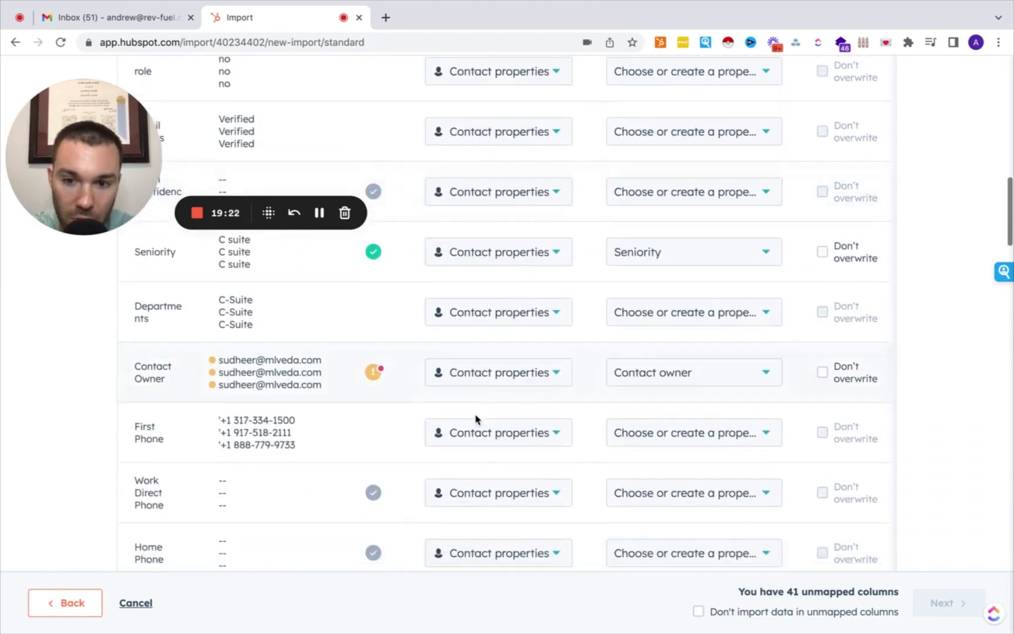
scroll(477, 419, "up", 1)
scroll(477, 419, "down", 5)
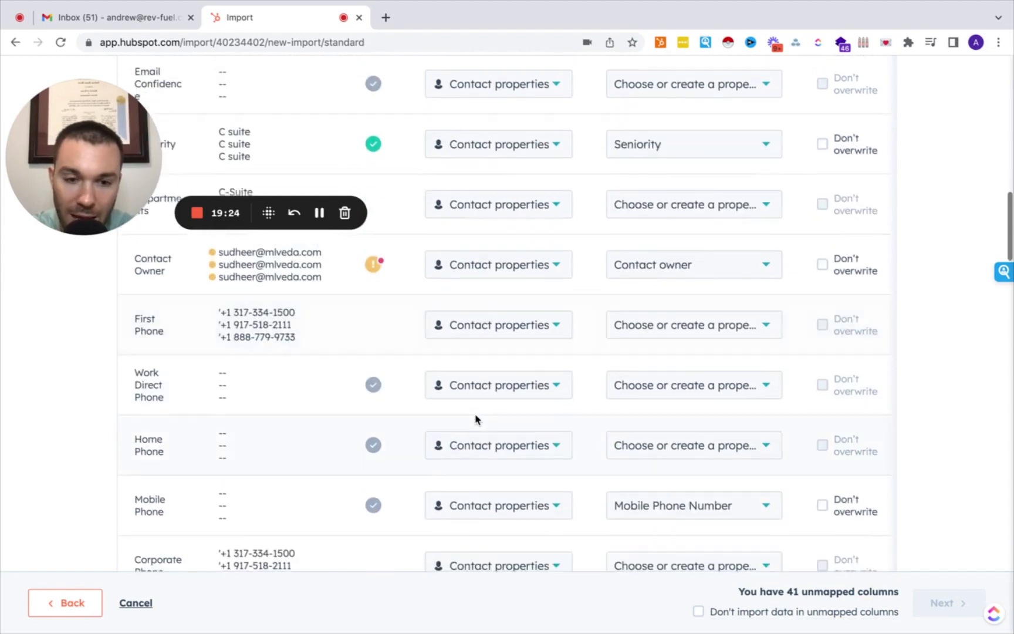
scroll(477, 419, "down", 20)
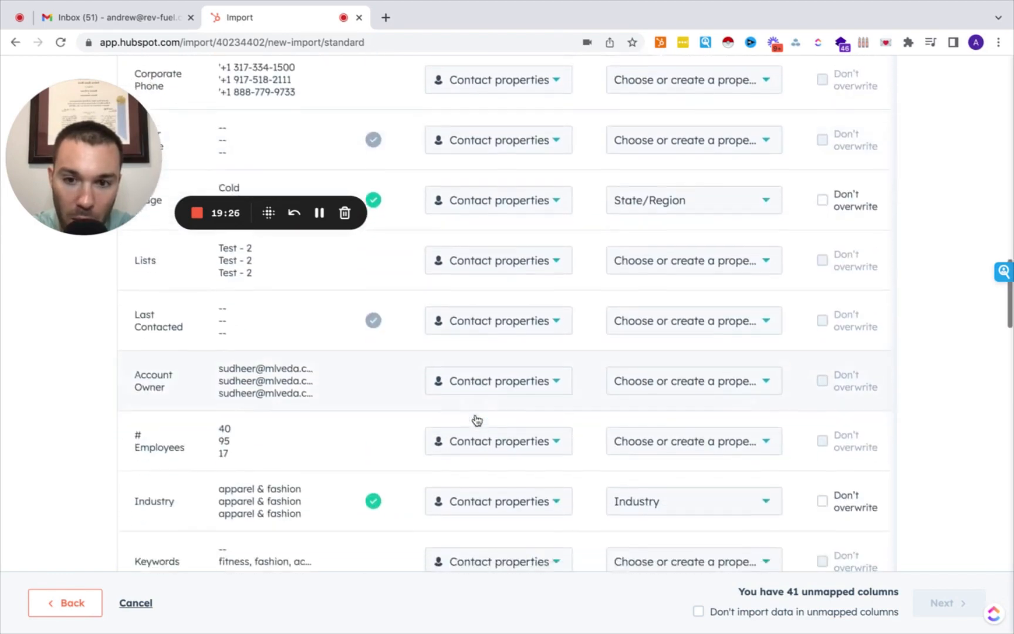
scroll(528, 425, "down", 15)
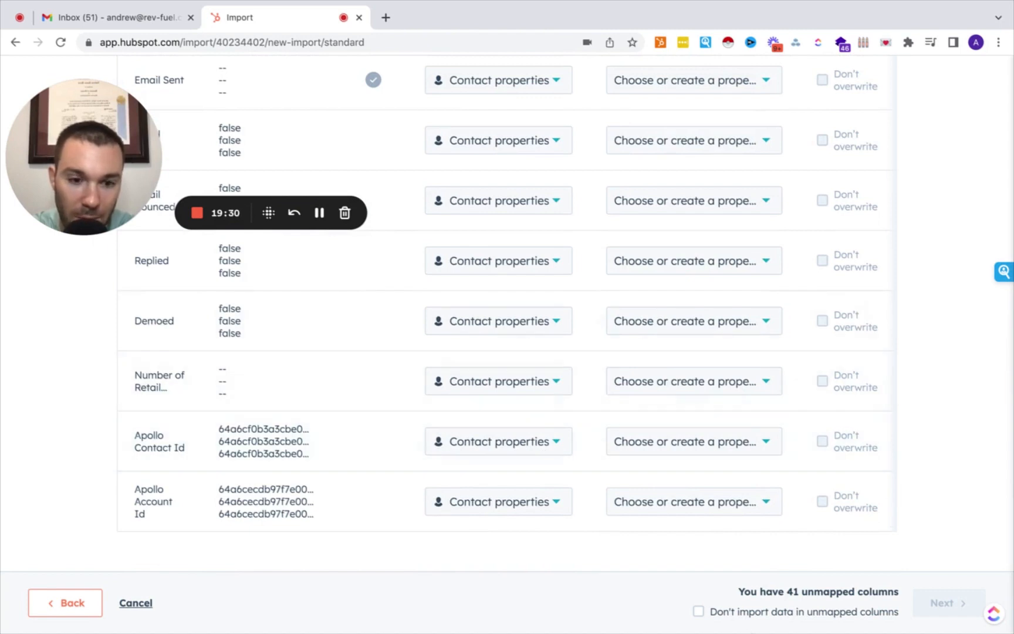
left_click(722, 615)
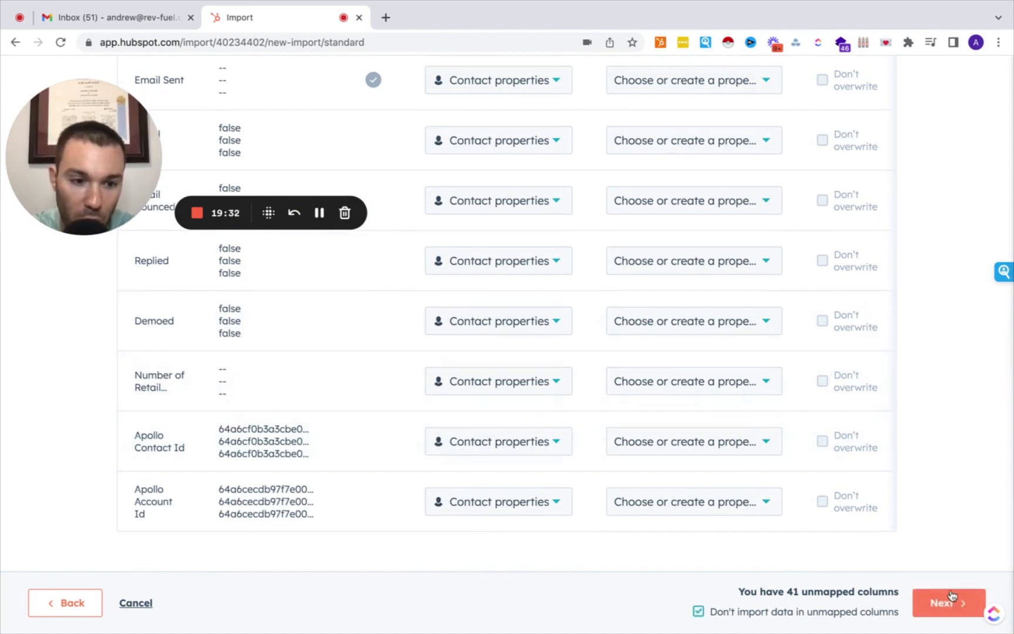
left_click(947, 605)
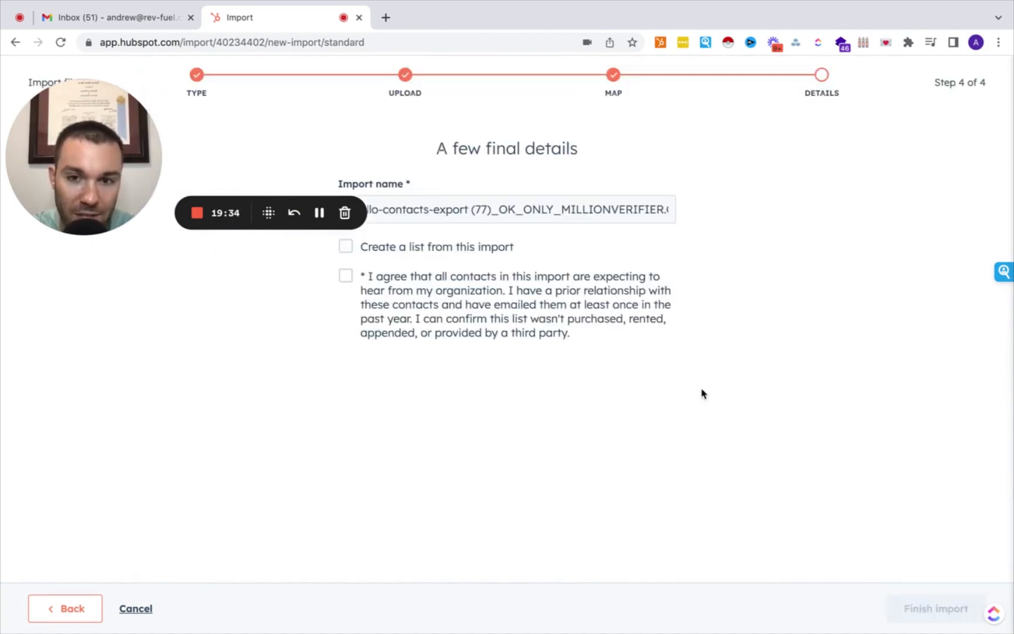
Accept the consent statement and finish the import, creating 19 new contact records.
left_click(397, 296)
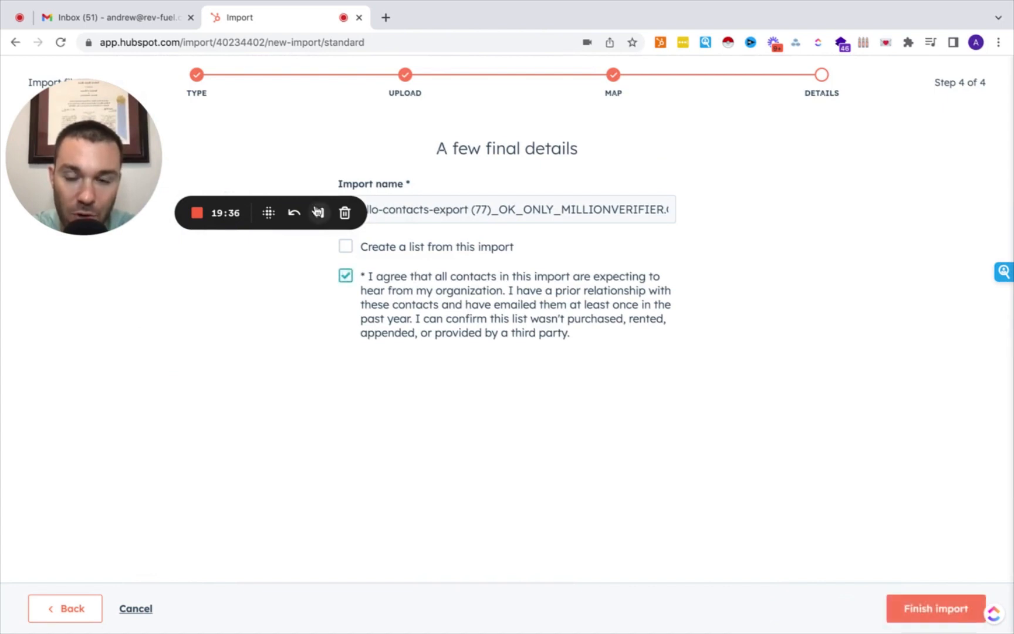
left_click_drag(317, 213, 312, 83)
left_click_drag(233, 203, 193, 549)
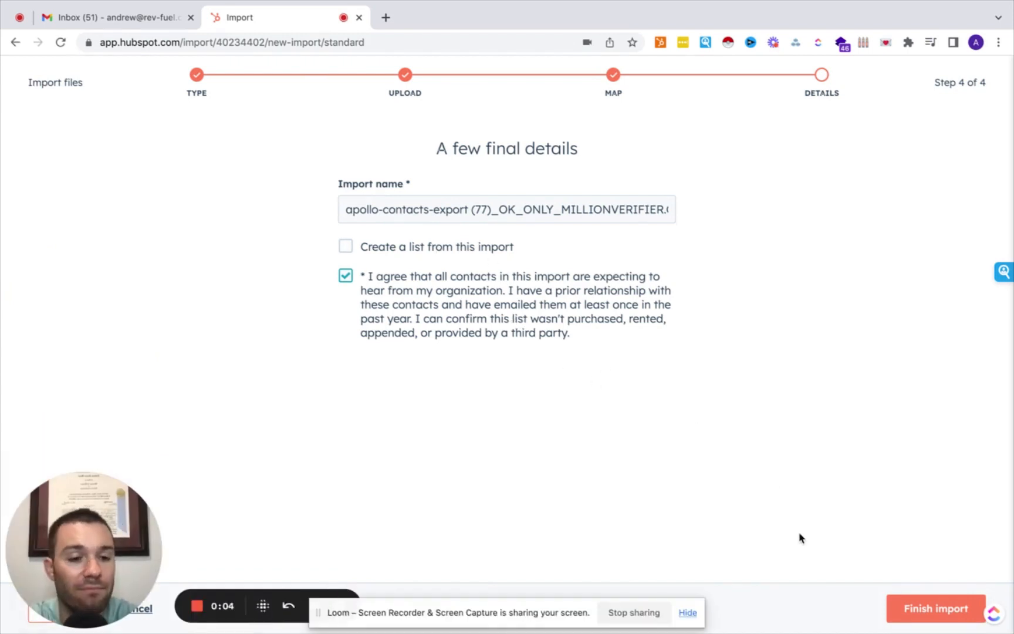
left_click(916, 608)
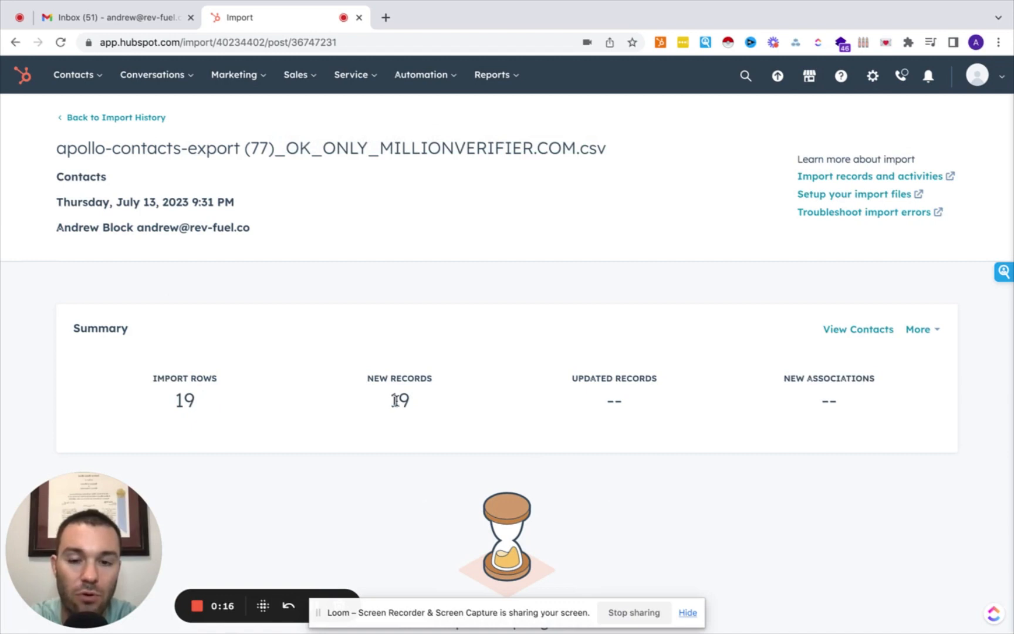
Return to Import History and view the 19 contacts from the Apollo import.
scroll(561, 446, "down", 1)
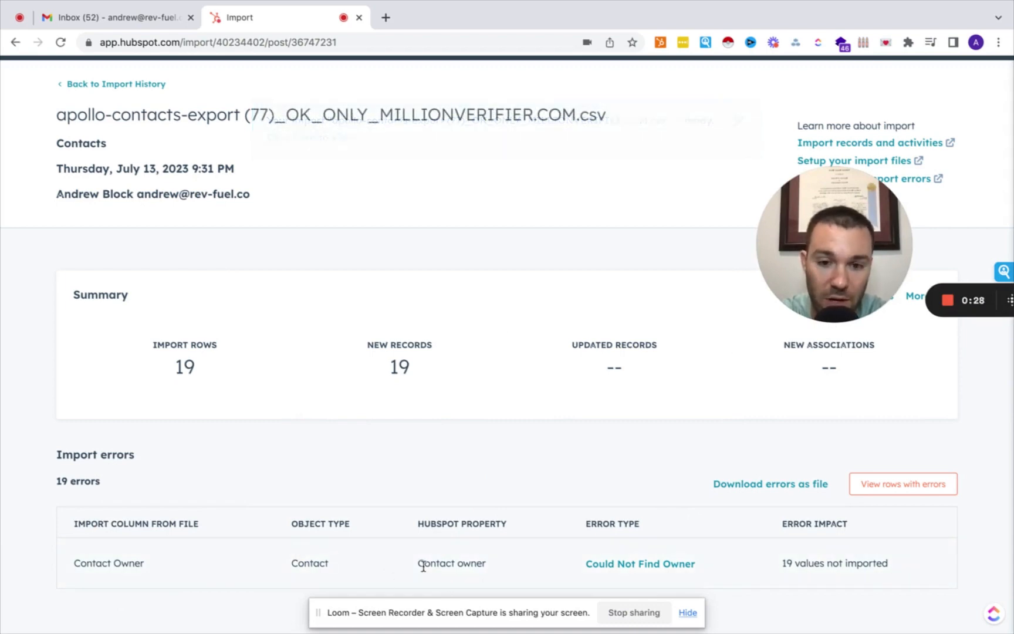
scroll(310, 515, "up", 1)
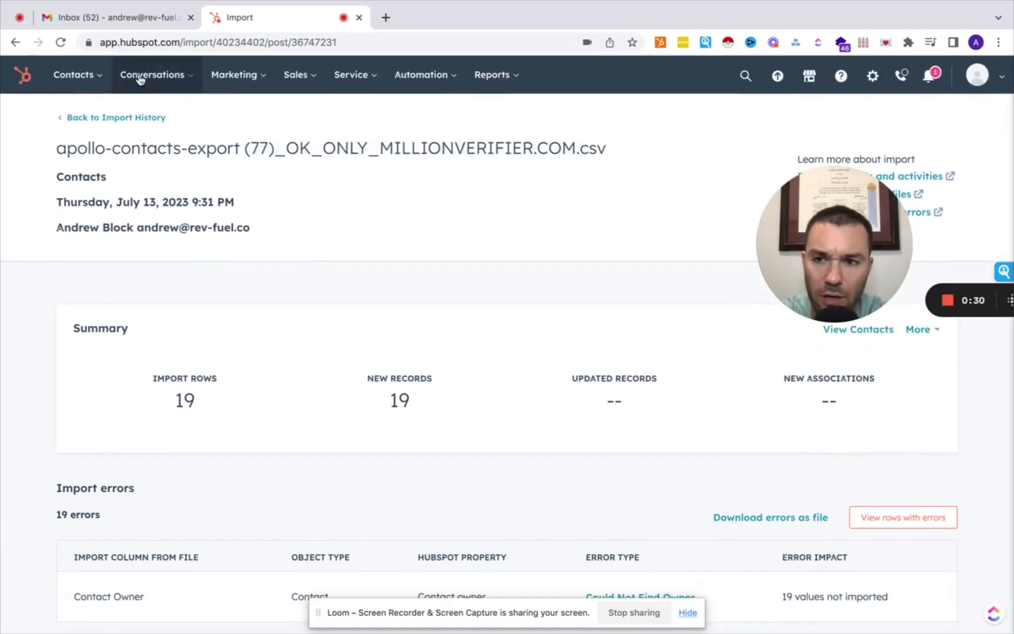
left_click(119, 119)
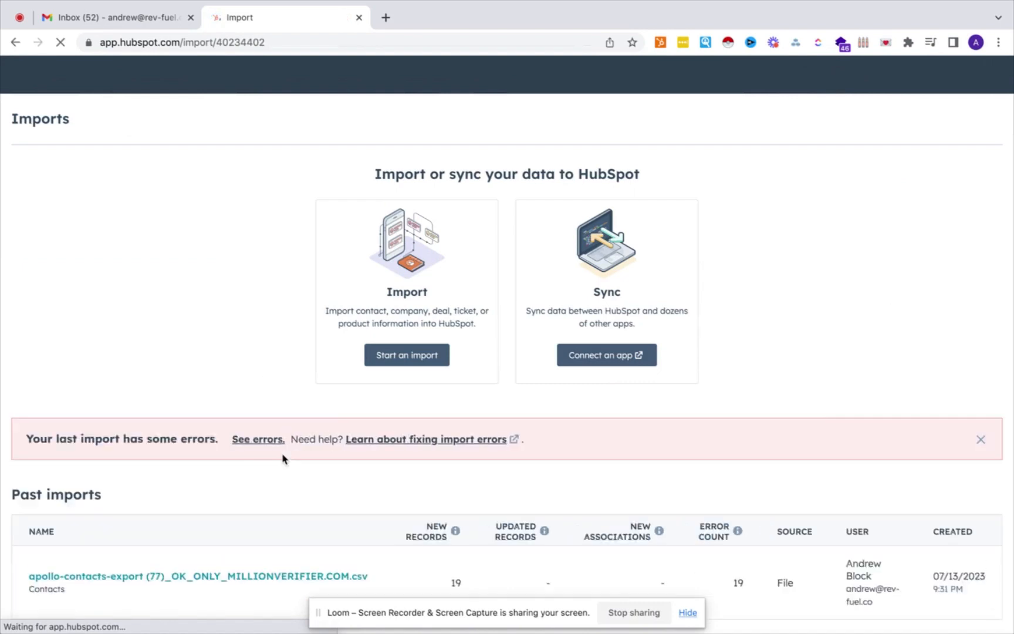
scroll(282, 452, "down", 2)
left_click(264, 561)
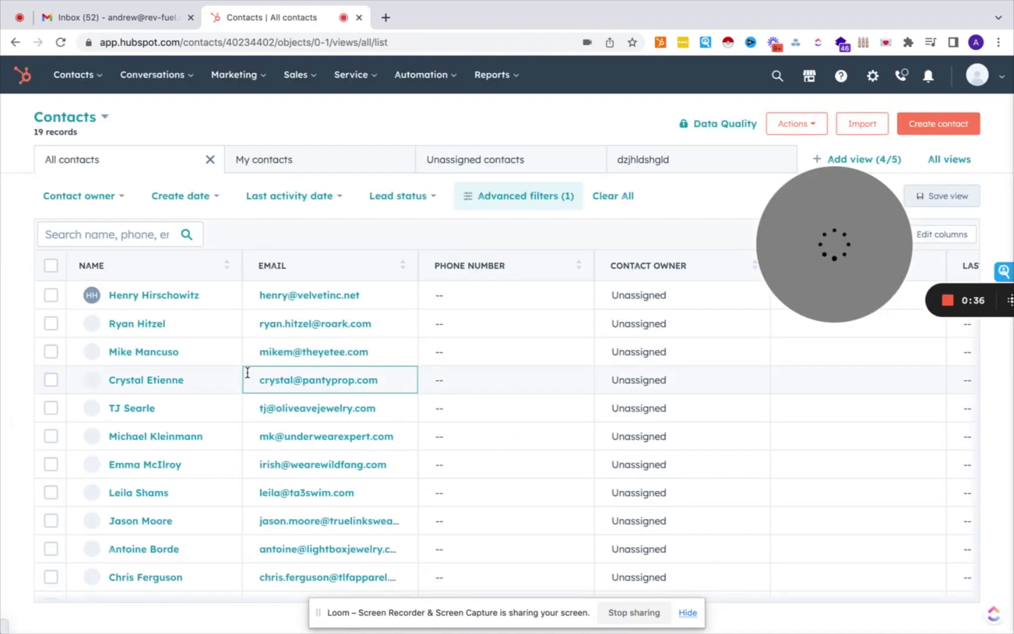
Show all 22 contacts unfiltered and open the Hubhelp founder's contact record.
scroll(181, 362, "down", 4)
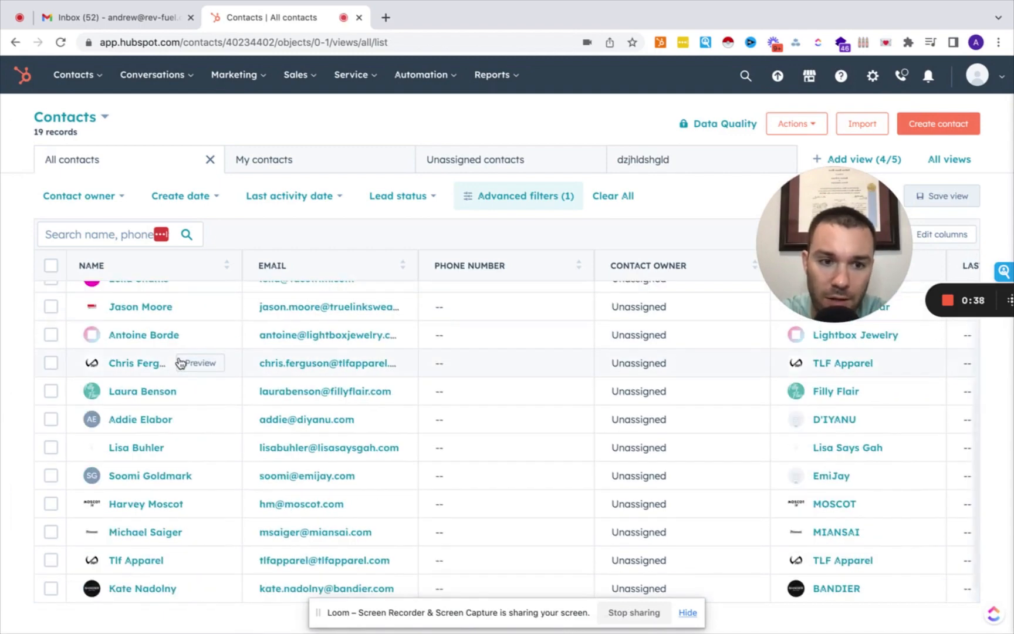
scroll(180, 362, "up", 4)
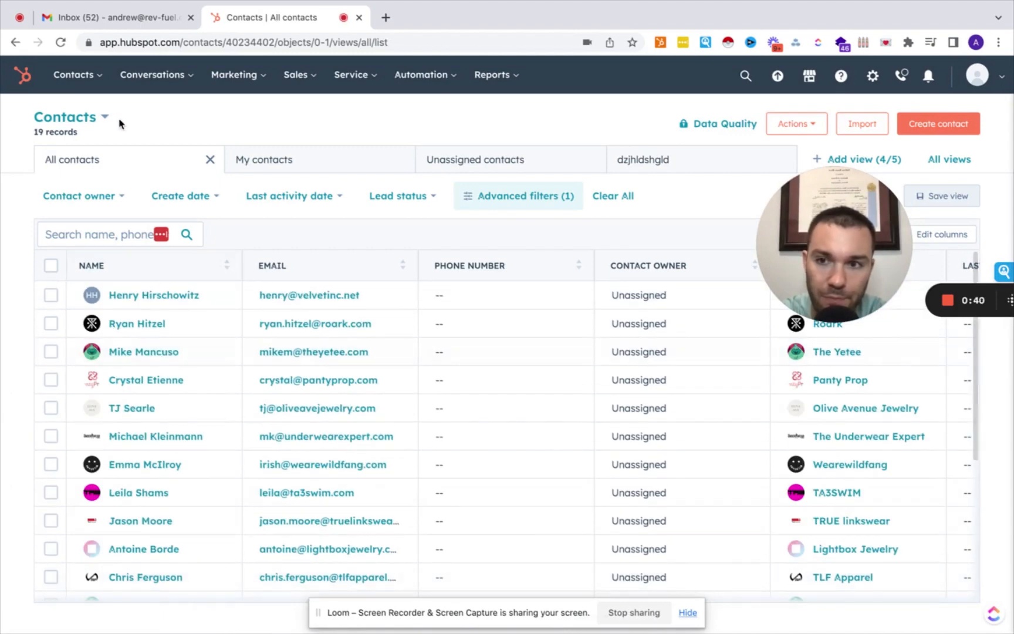
mouse_move(89, 76)
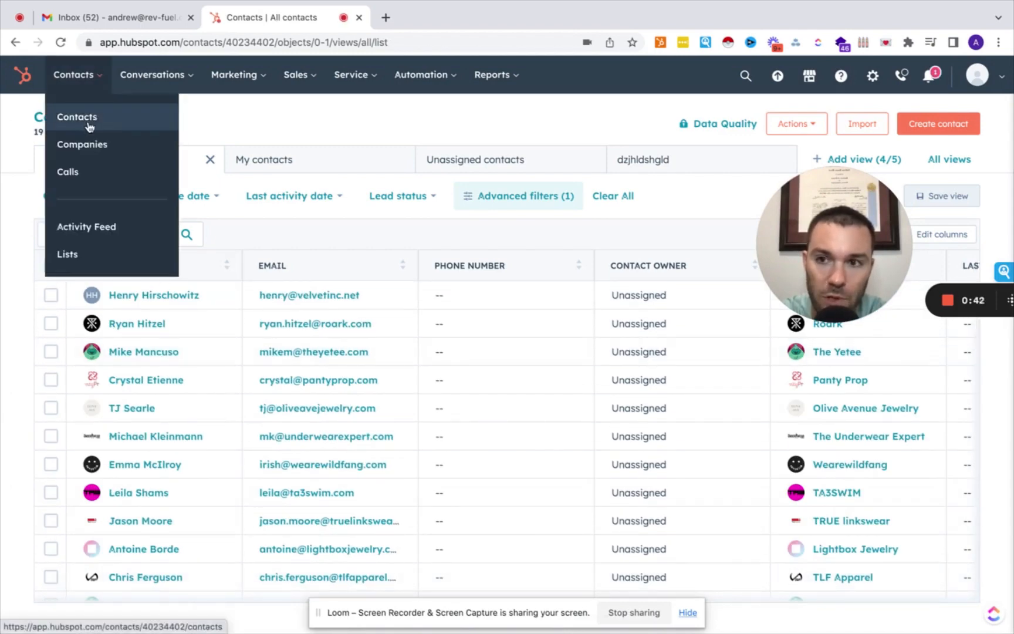
left_click(76, 116)
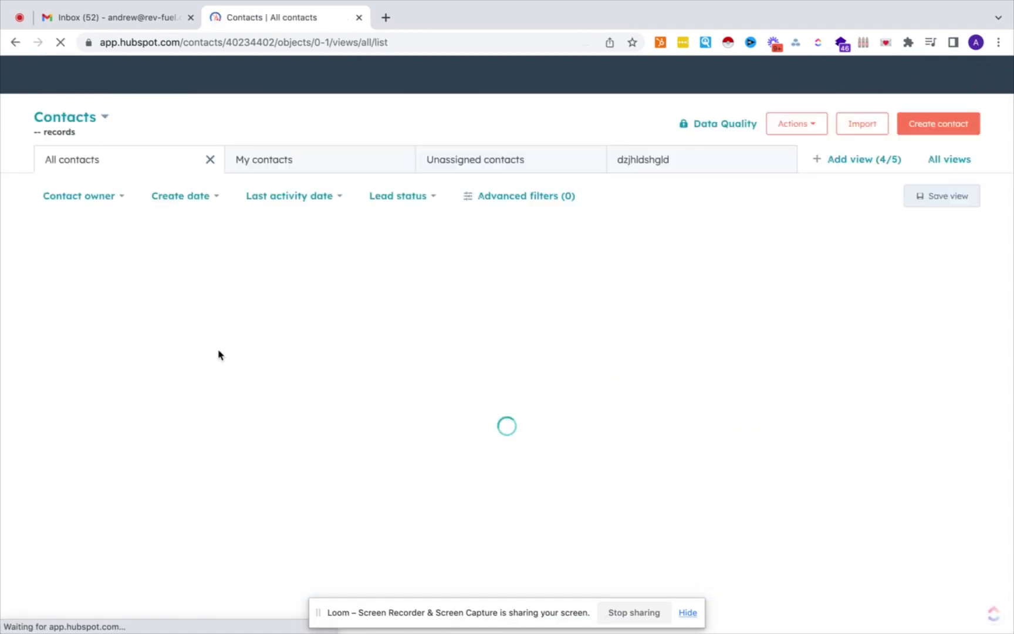
scroll(189, 376, "down", 4)
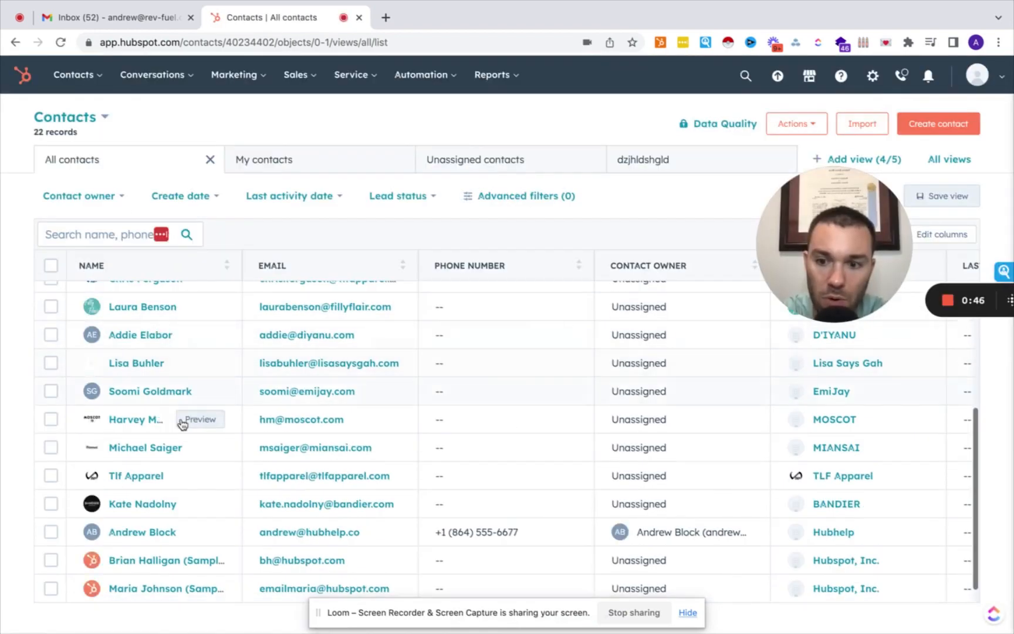
left_click(138, 535)
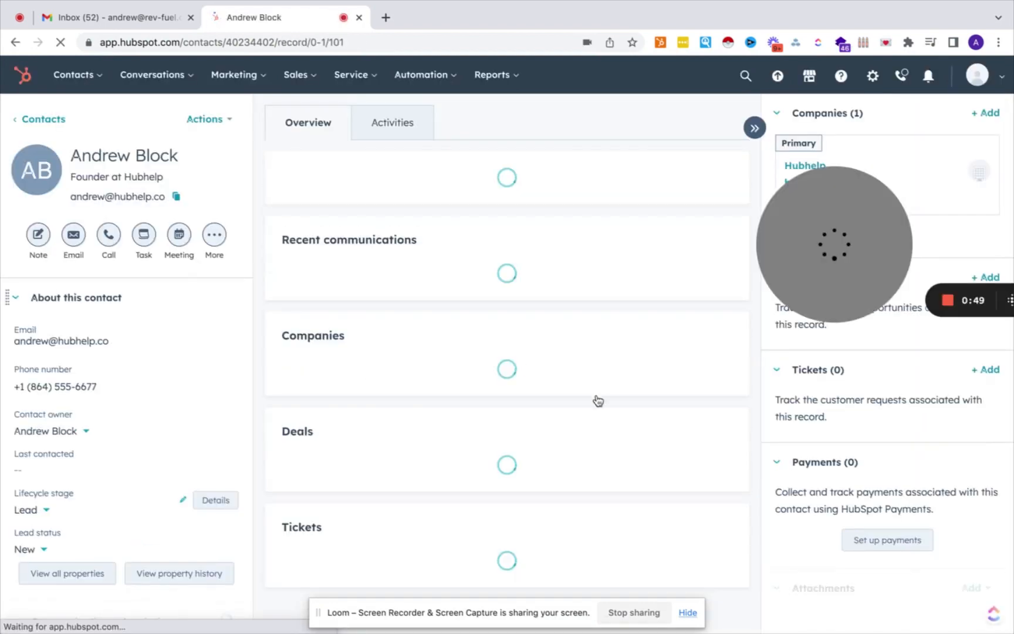
View the Hubhelp contact's Activities timeline showing the Lead lifecycle change and creation.
left_click_drag(802, 388, 832, 562)
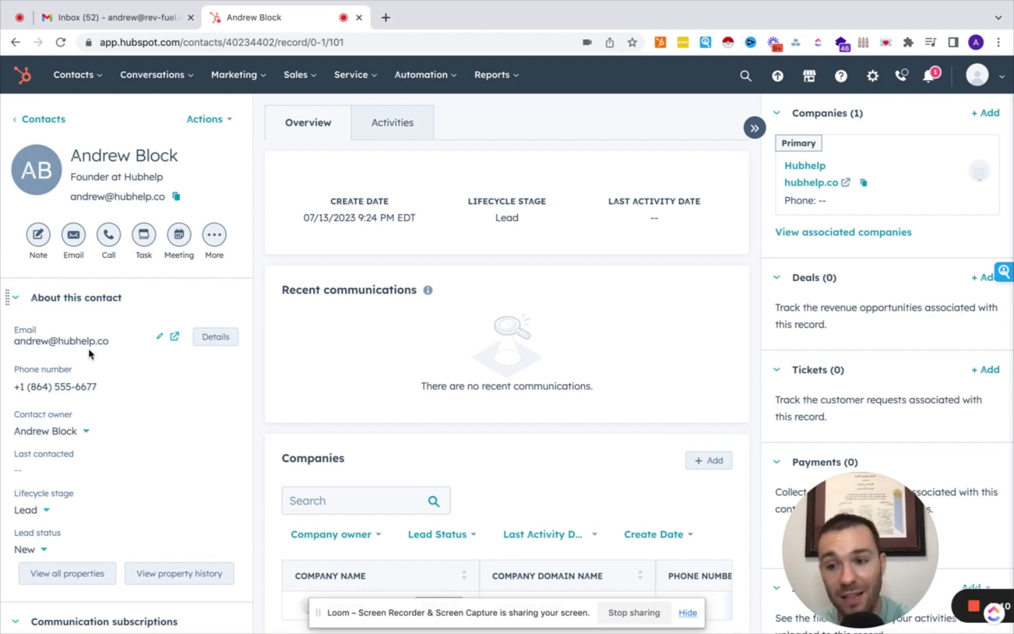
scroll(63, 492, "down", 1)
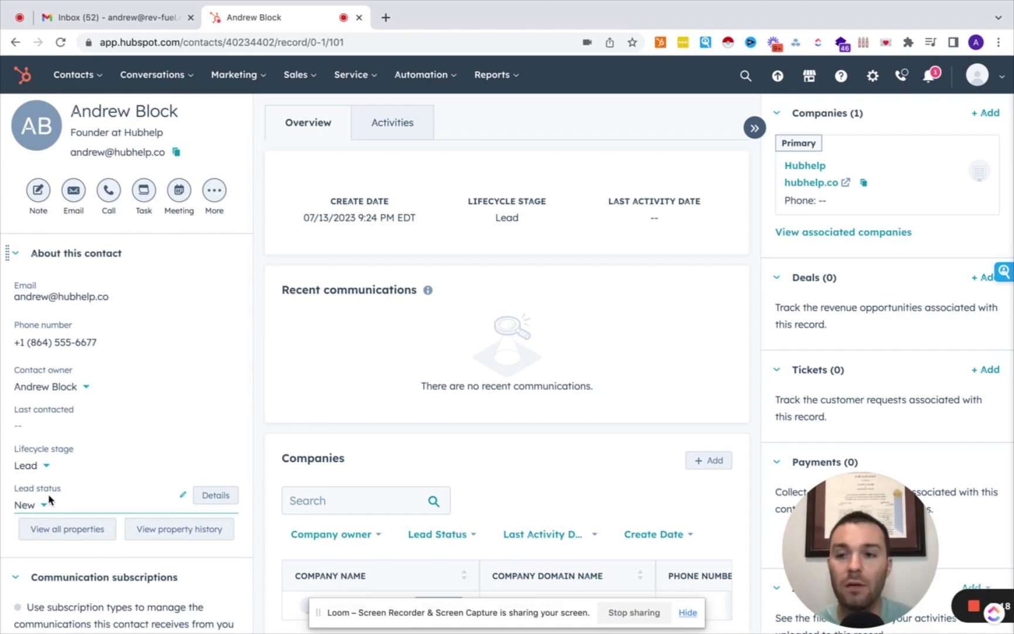
left_click(398, 134)
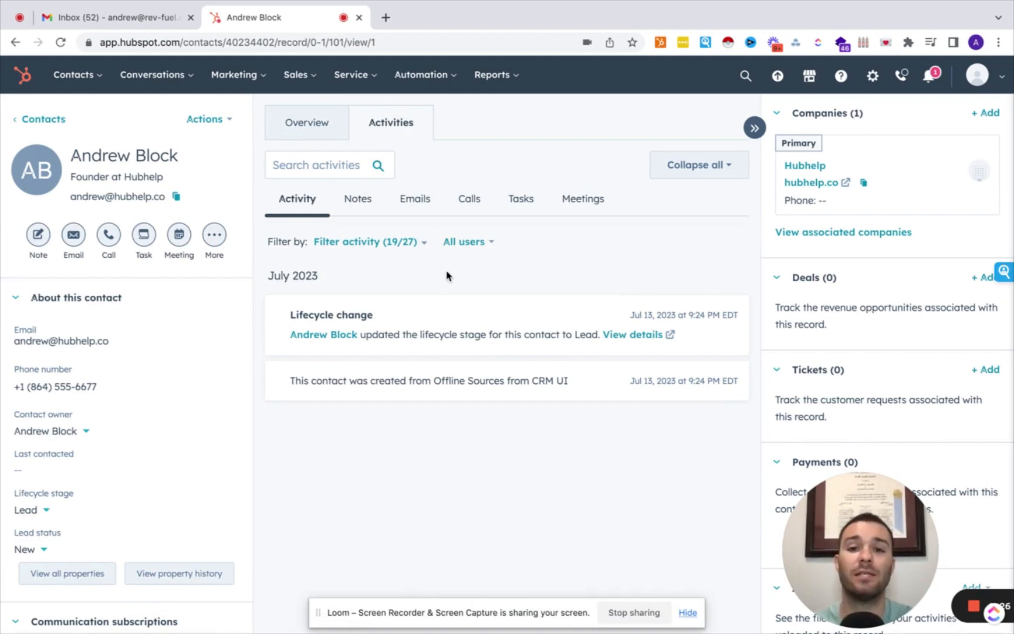
left_click(401, 241)
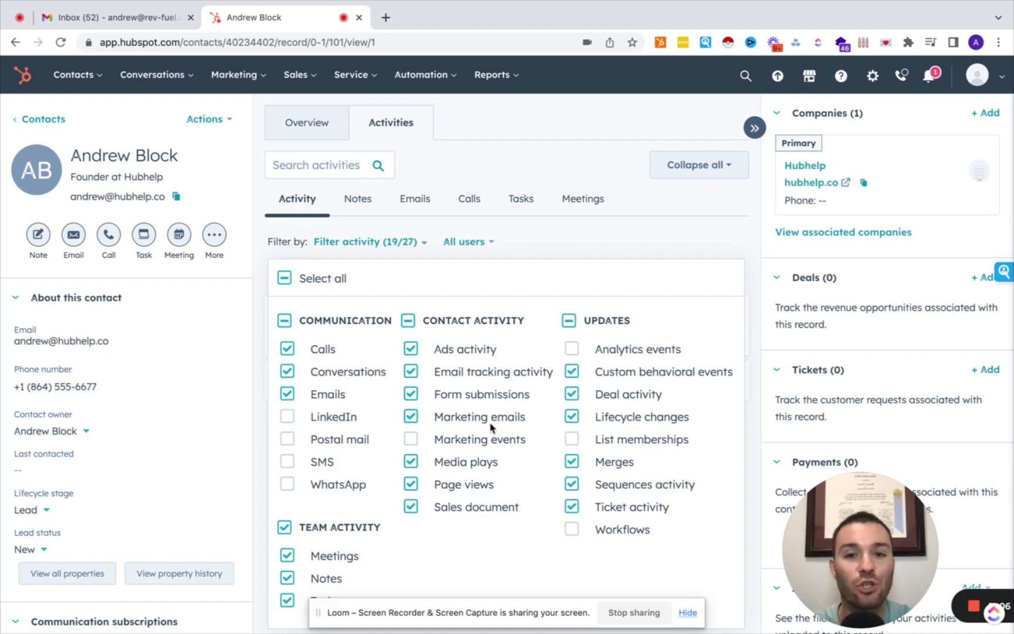
left_click(551, 249)
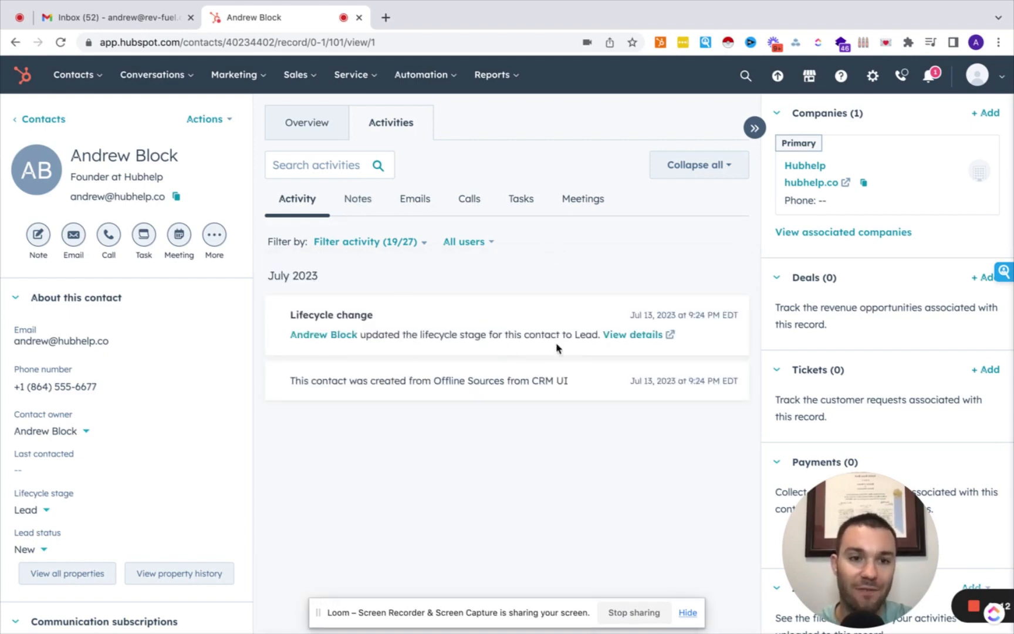
left_click_drag(860, 551, 115, 531)
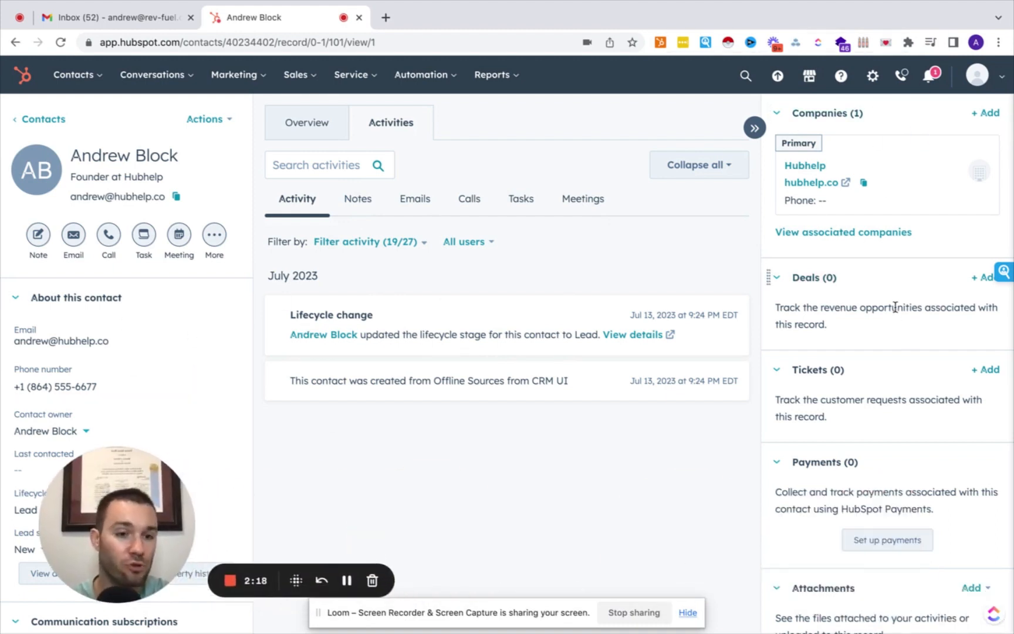
scroll(860, 459, "down", 4)
scroll(860, 459, "down", 5)
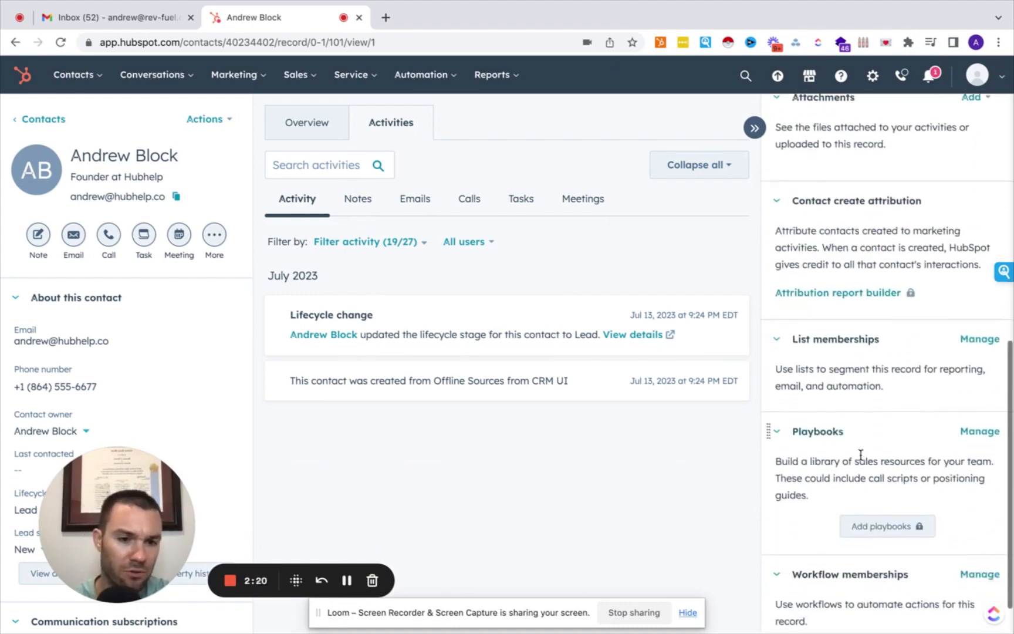
scroll(862, 459, "up", 10)
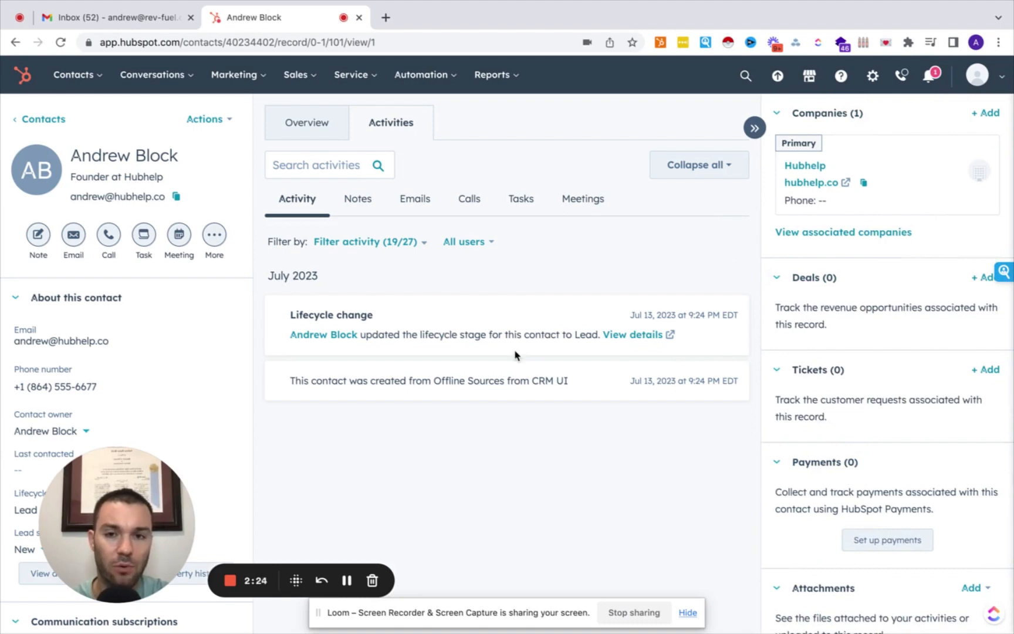
Start a note on the Notes tab, delete the test text, and close it unsaved.
left_click(355, 200)
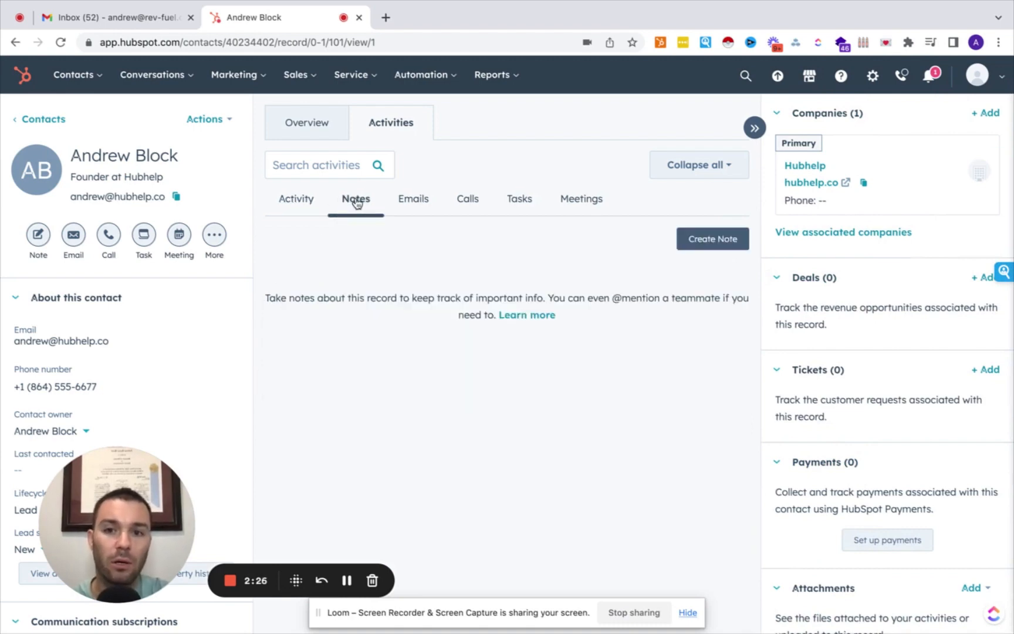
left_click(698, 242)
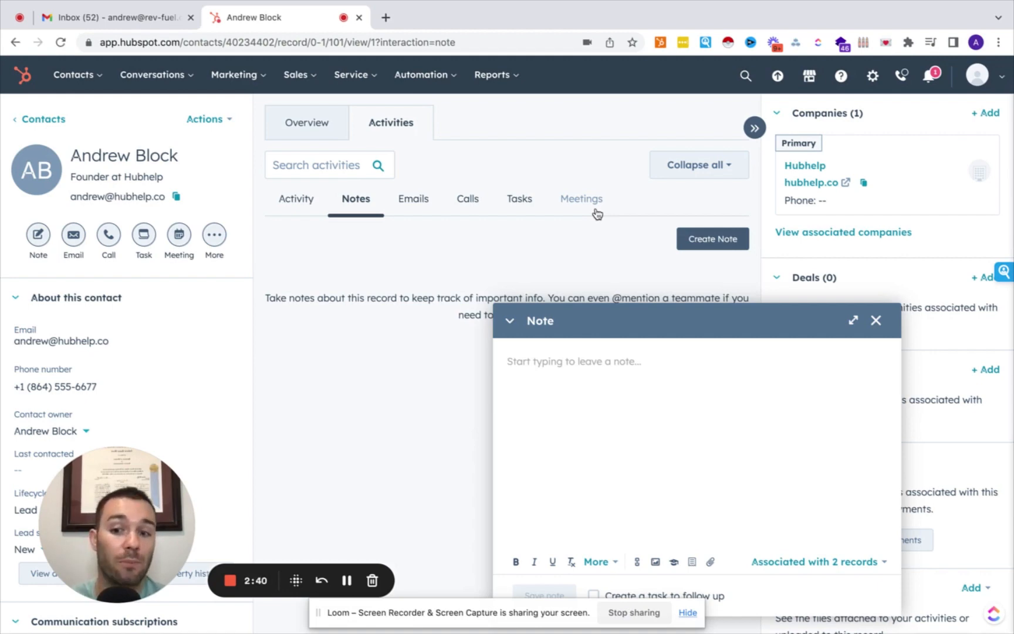
type("@")
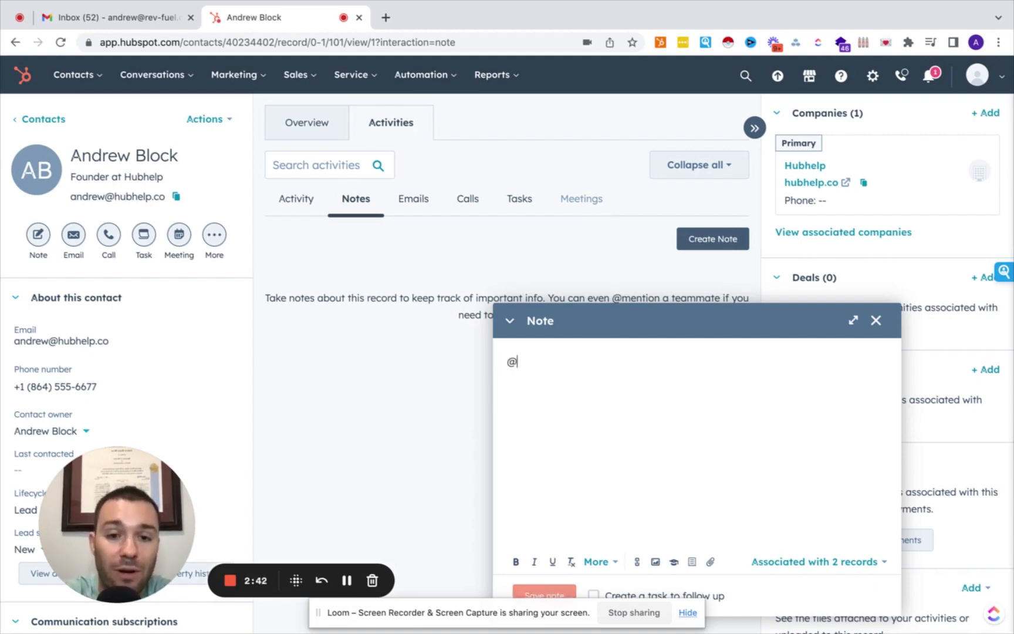
type("n")
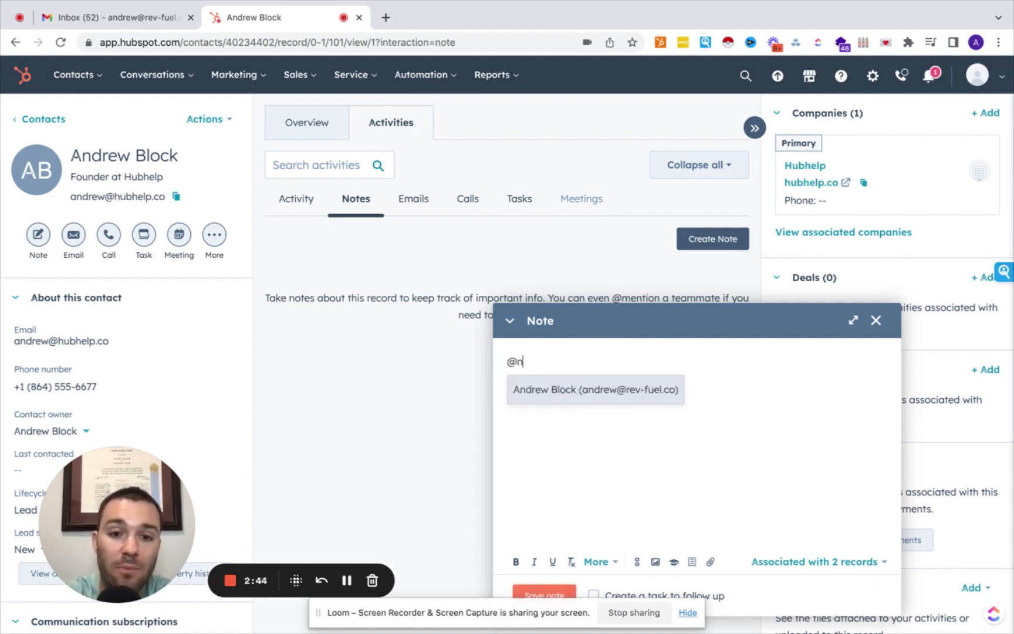
key("BackSpace")
key("BackSpace")
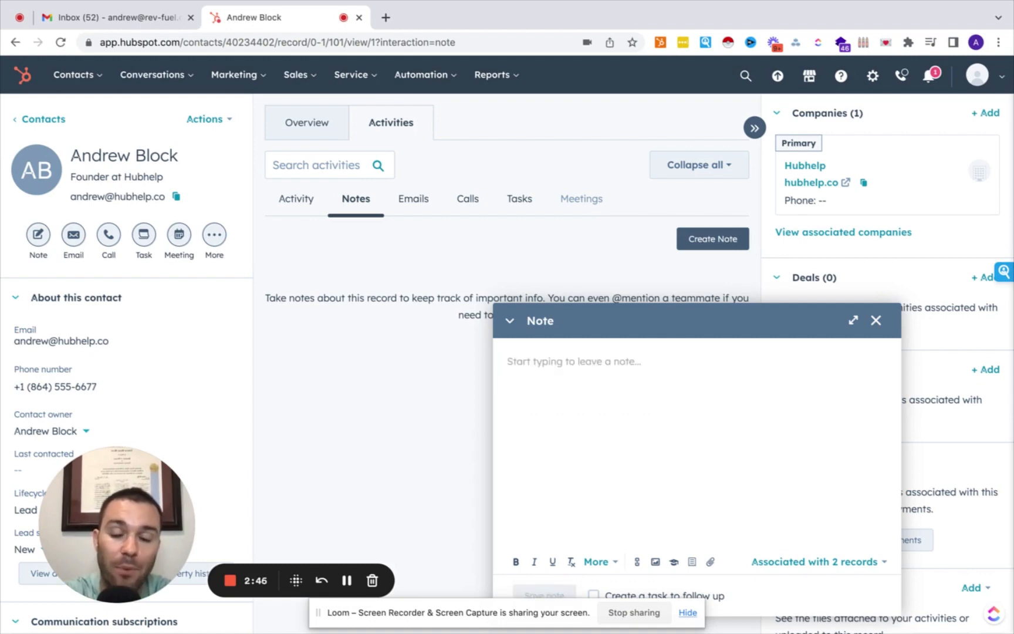
type("dkgbdkbgkxcbgkn xc")
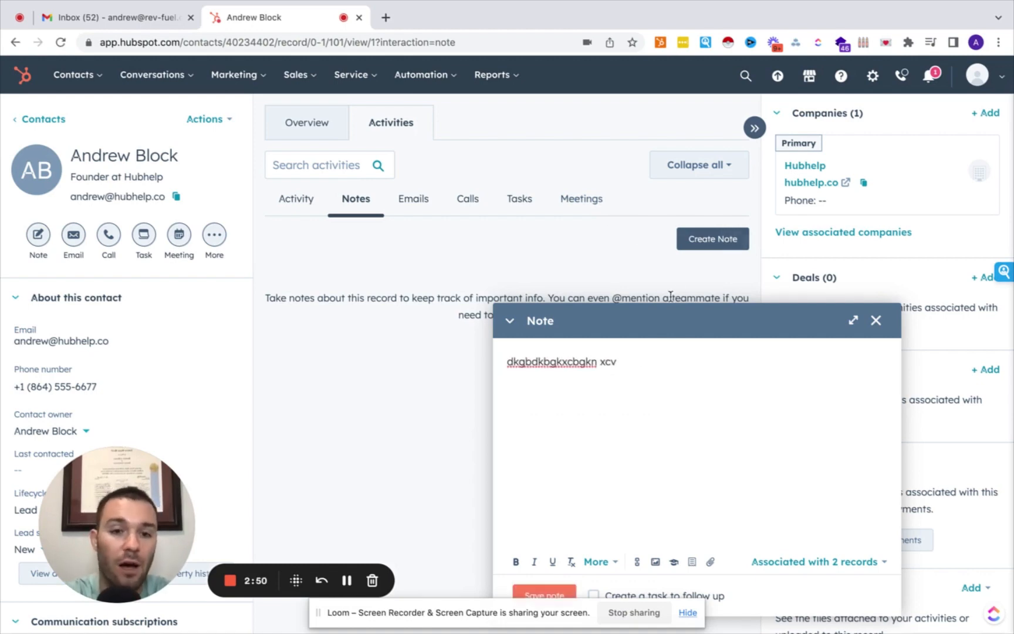
type("v")
key("ctrl+a")
key("BackSpace")
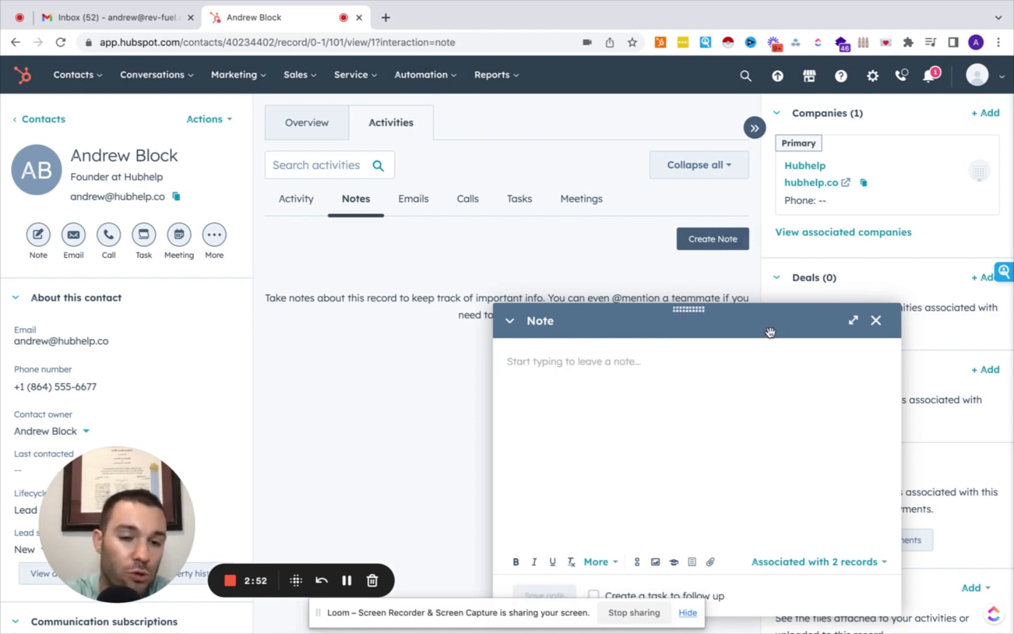
left_click(875, 320)
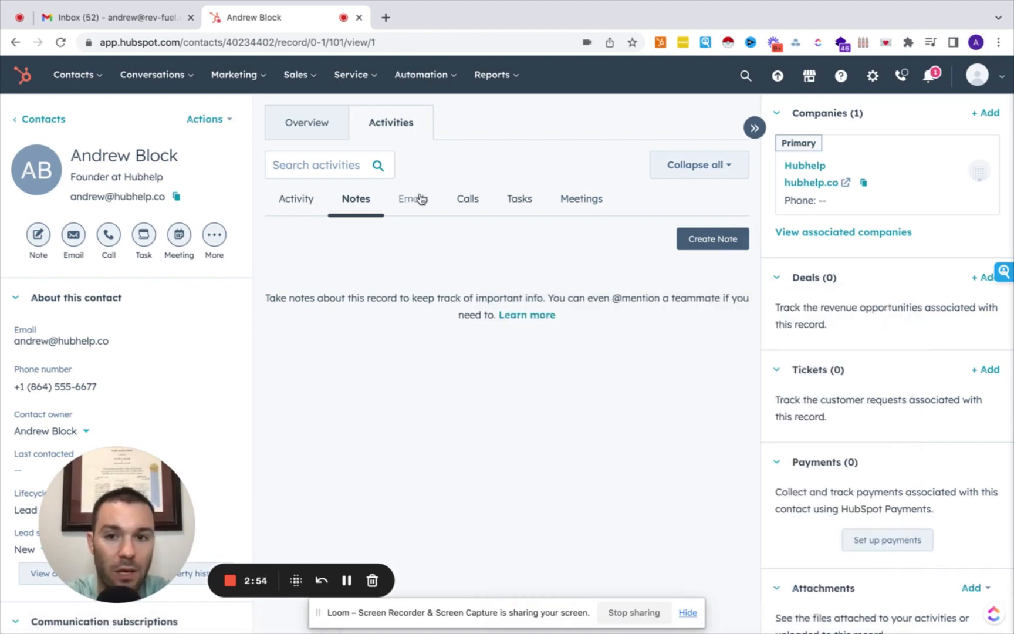
Start a new blank email to the Hubhelp founder from the Emails tab.
left_click(433, 202)
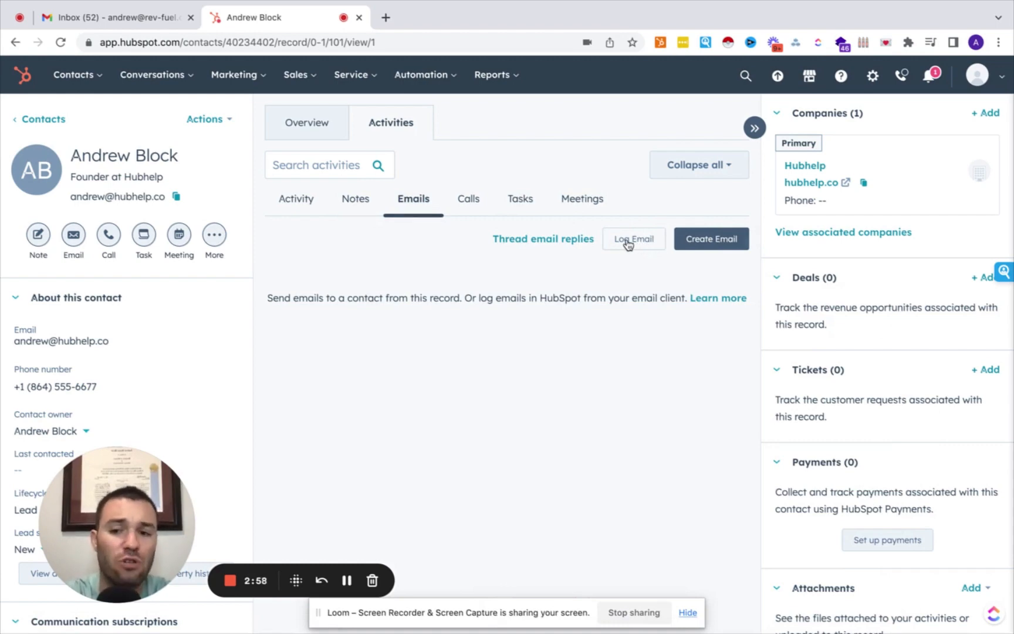
left_click(706, 251)
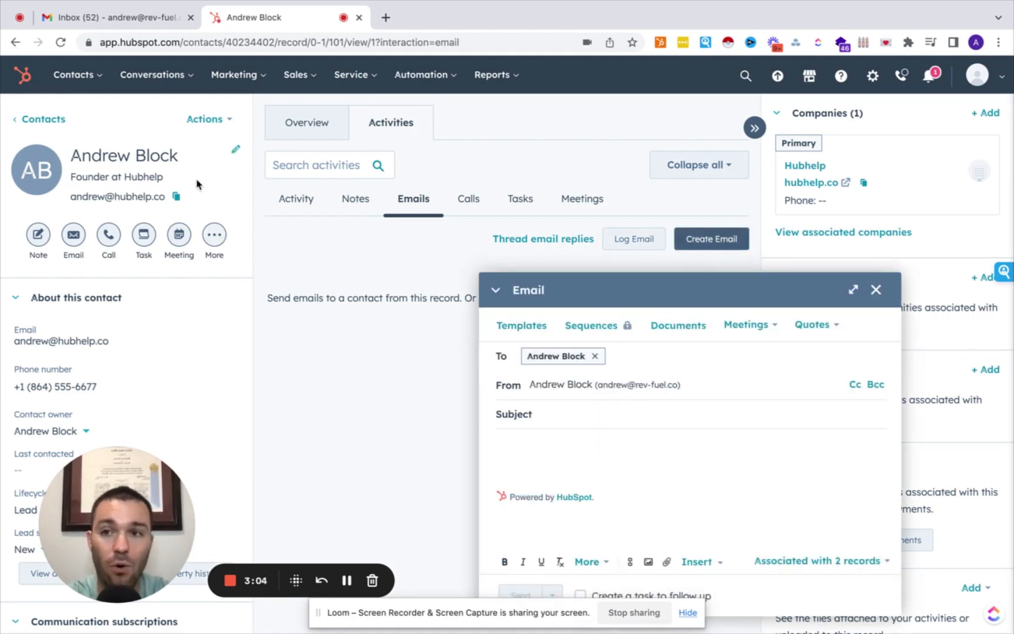
Compose a new Gmail message and turn on the HubSpot Sales extension in it.
left_click(146, 28)
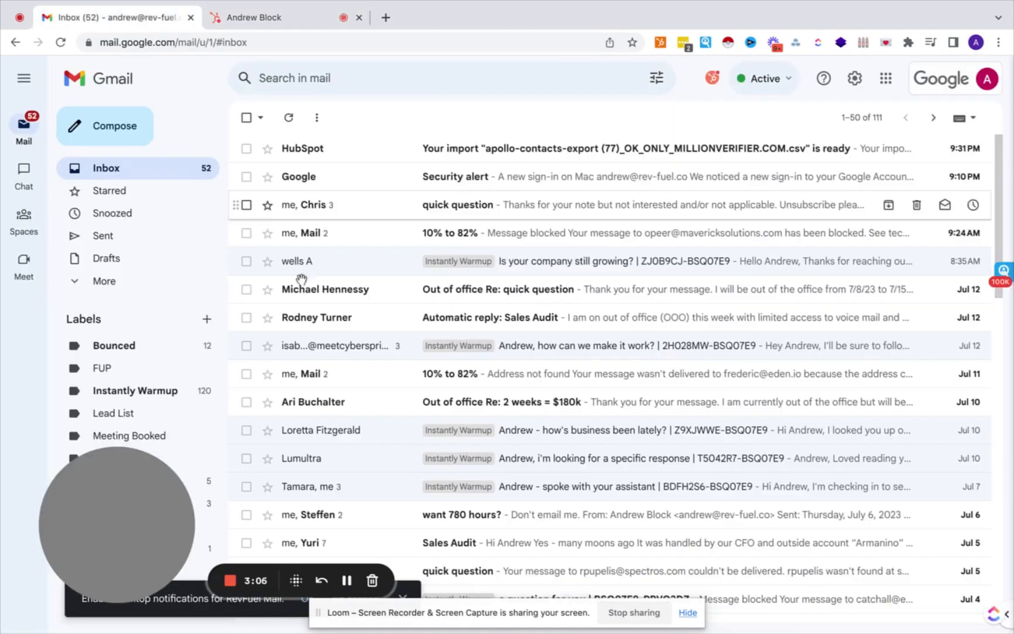
left_click(116, 121)
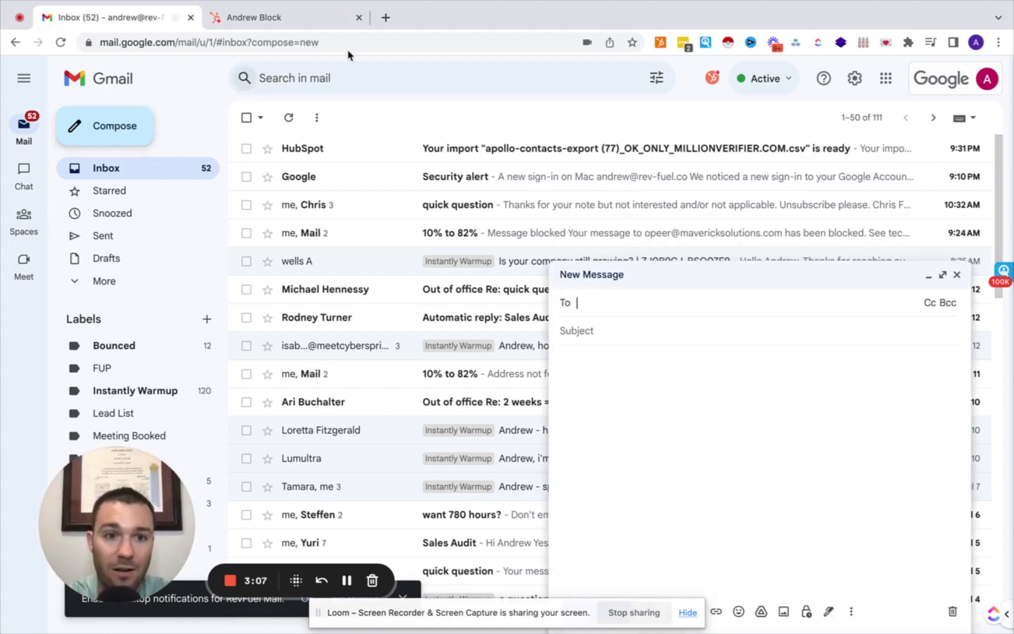
left_click(715, 83)
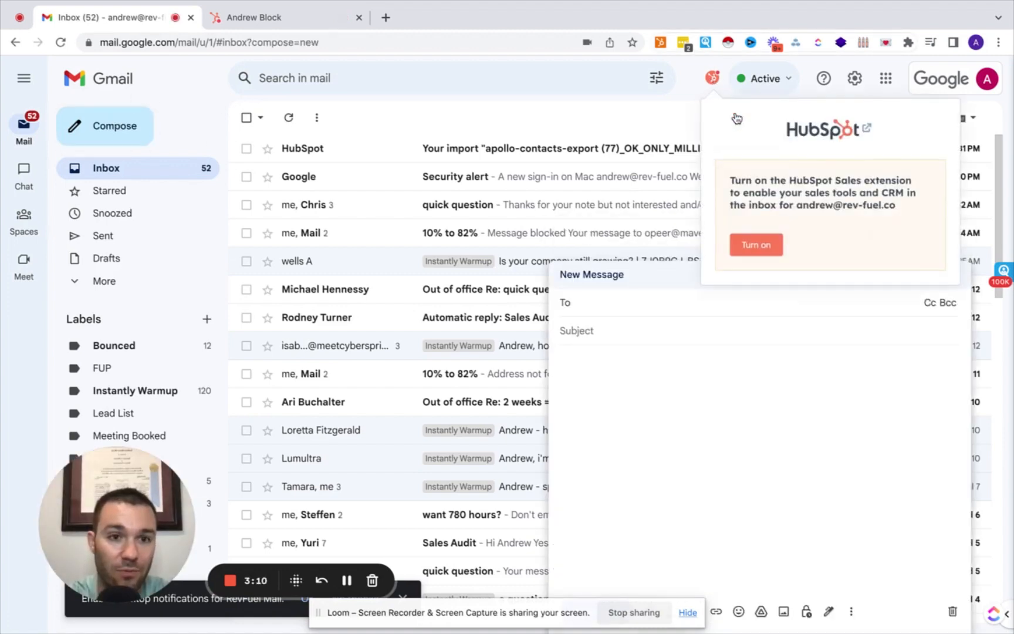
left_click(758, 245)
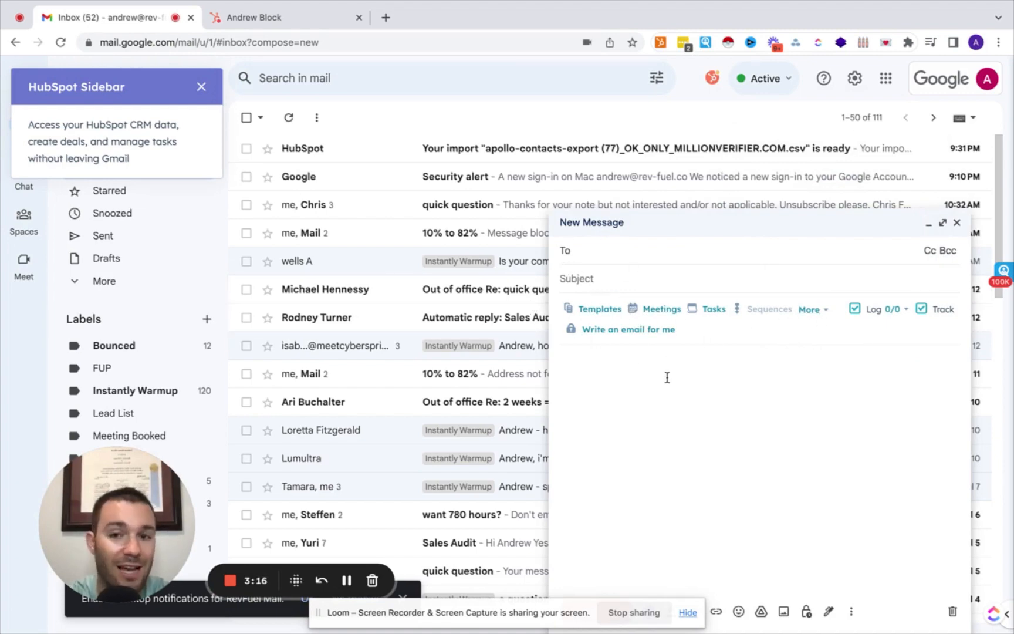
Back in HubSpot, type placeholder text into the email draft, then close the draft.
left_click(242, 24)
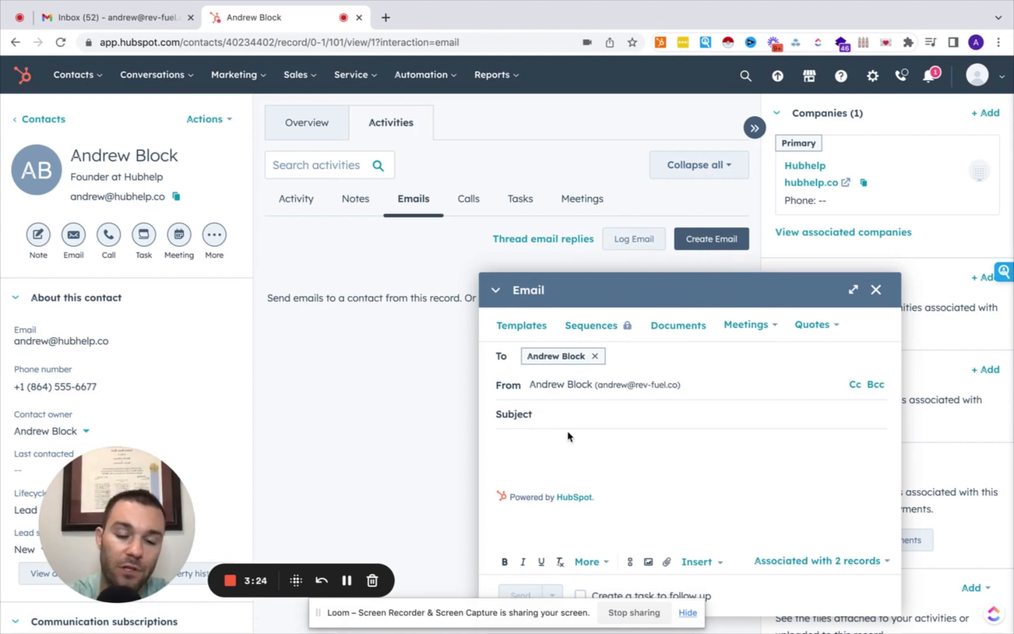
type("dgnsdg")
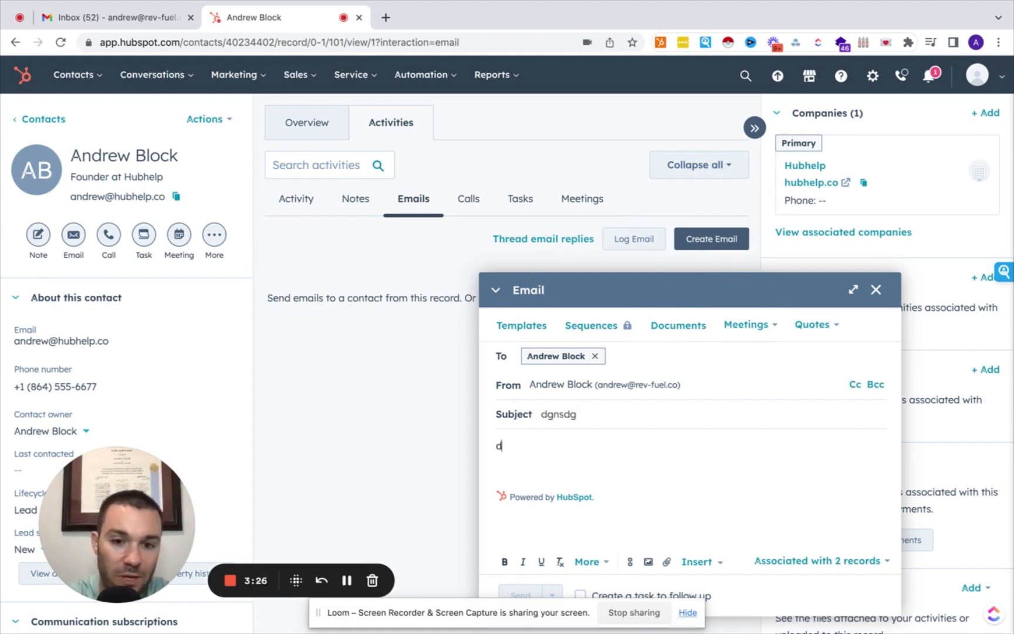
type("glnsdglnfsg")
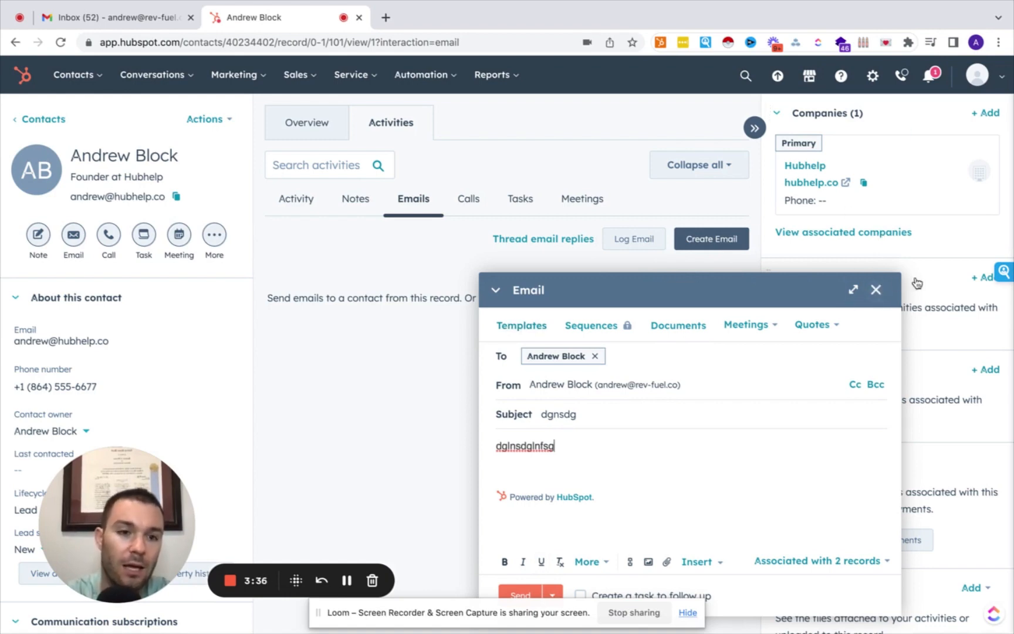
left_click(877, 290)
Open the contact's Calls tab and dismiss the HubSpot Calling promotion.
left_click(466, 201)
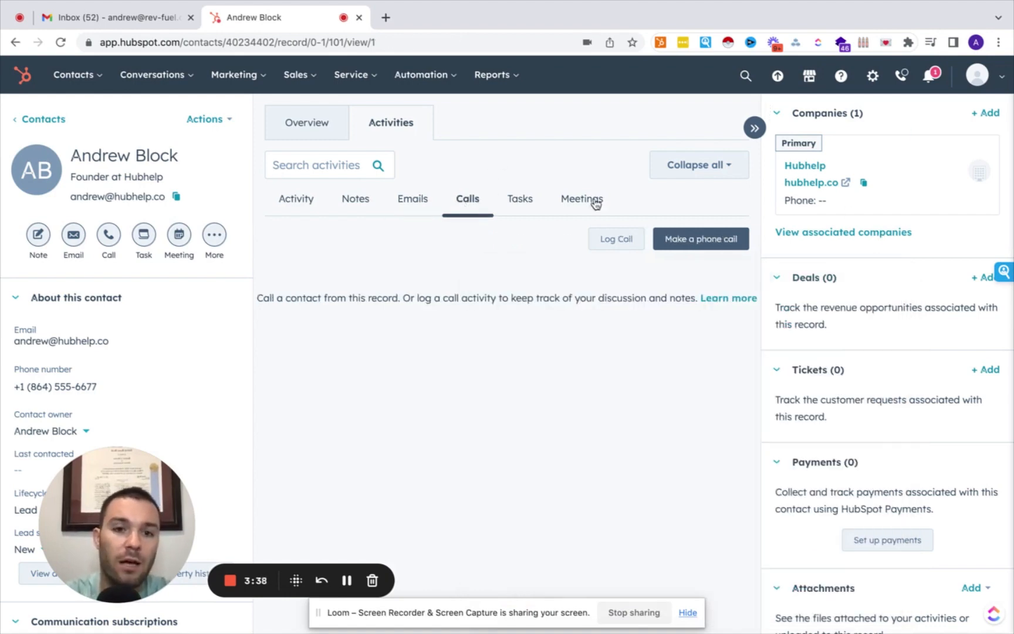
left_click(712, 240)
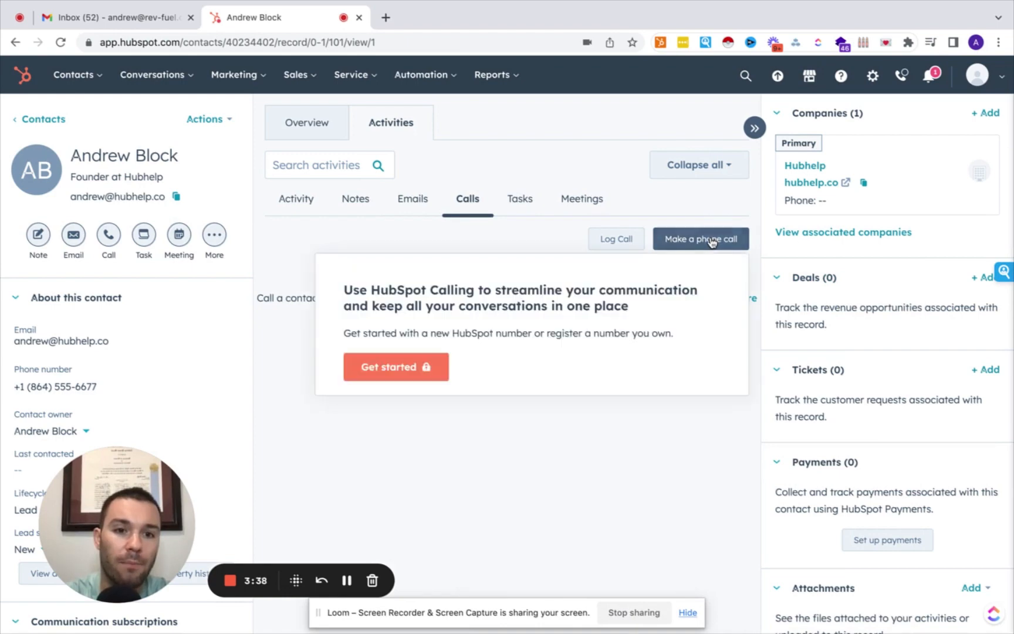
left_click(605, 176)
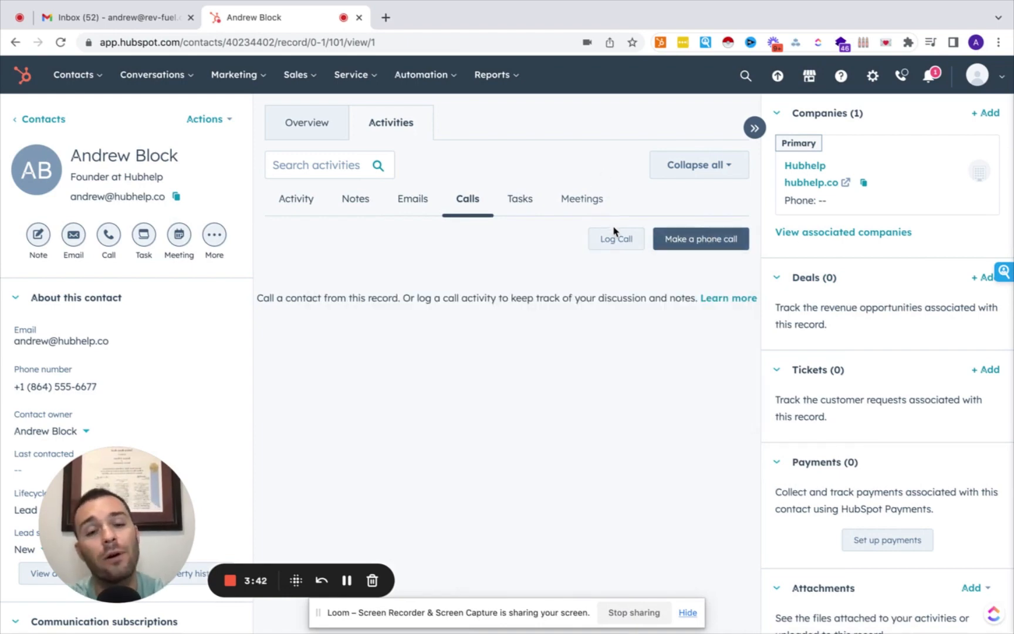
Log a call with a short placeholder description, then view the contact's Tasks.
left_click(615, 239)
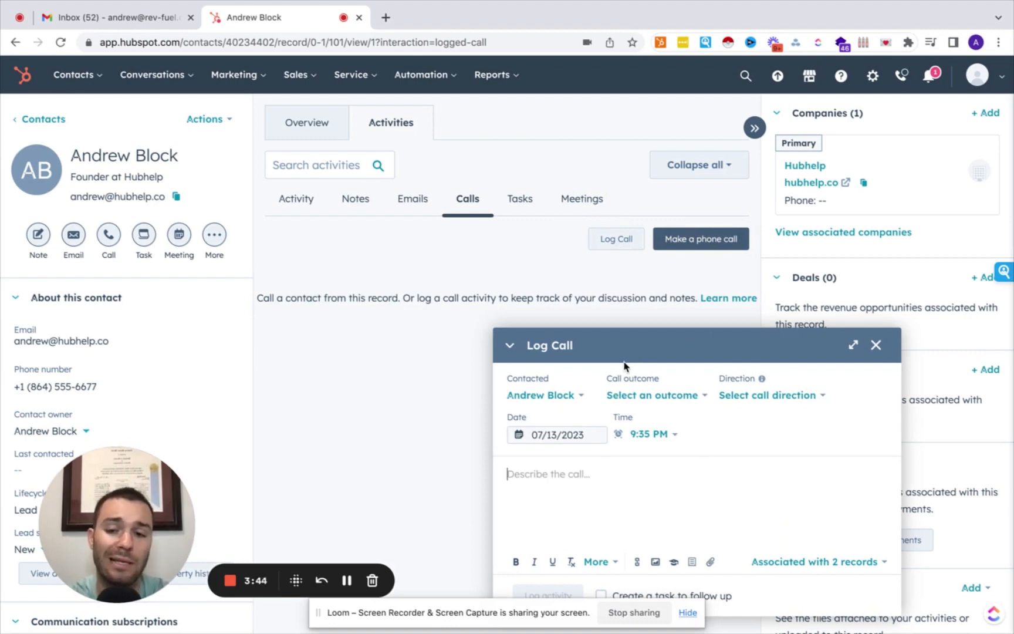
left_click(651, 397)
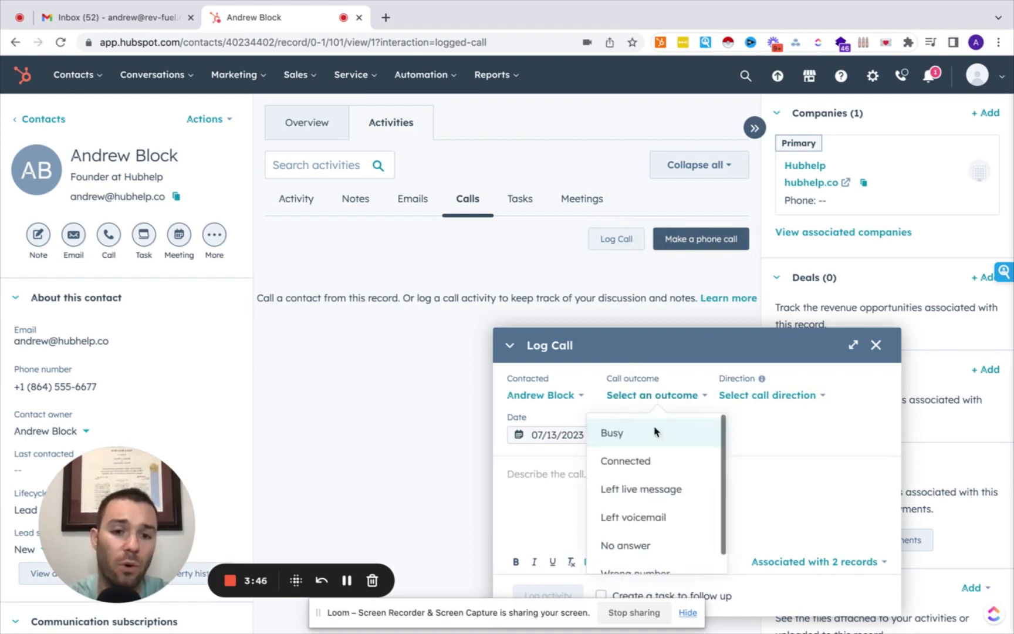
left_click(770, 397)
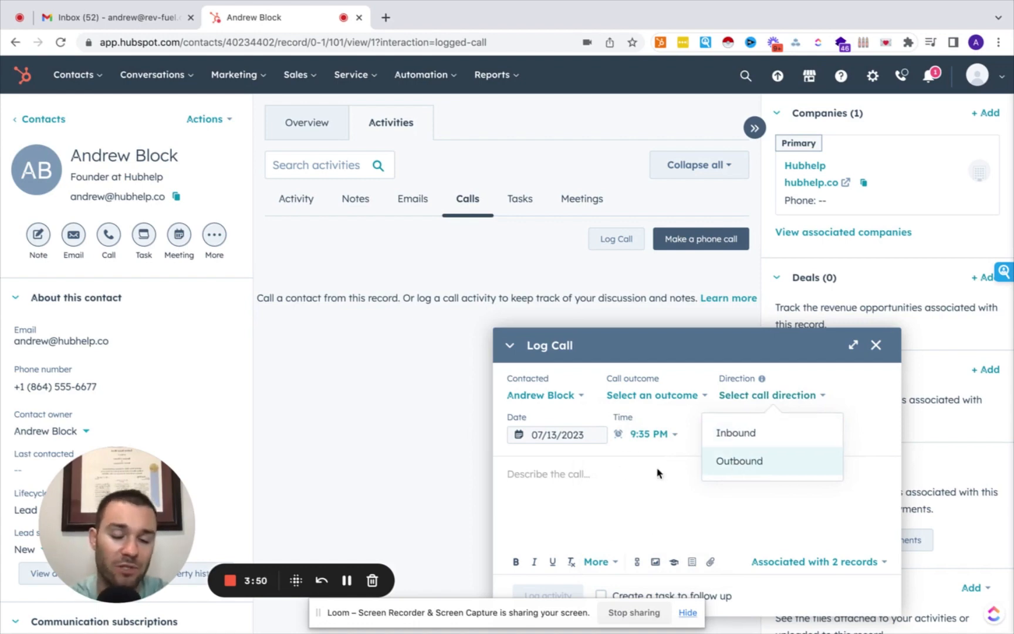
left_click(587, 475)
type("zcglkxfgnlkfxg")
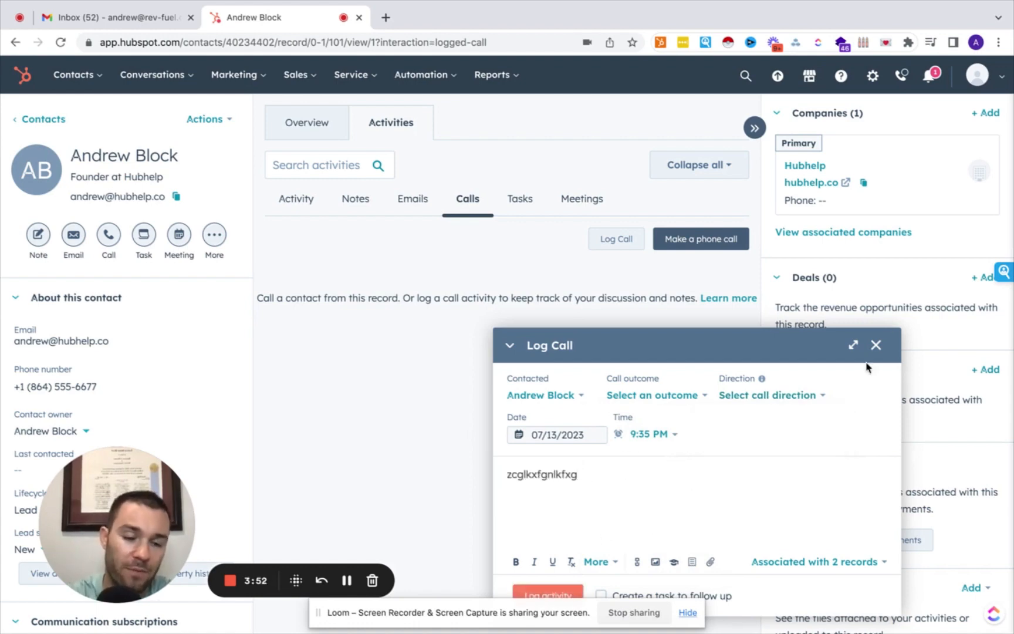
left_click(550, 596)
left_click(520, 199)
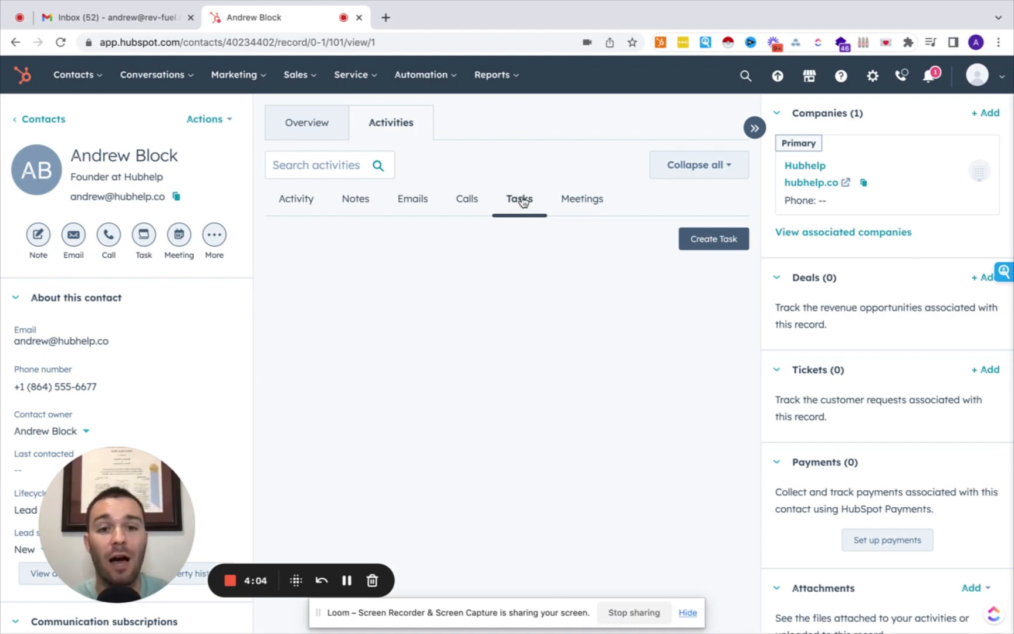
Create a 'follow up' task due in 1 month (August 14, 2023), then view the contact's meetings.
left_click(707, 241)
type("d")
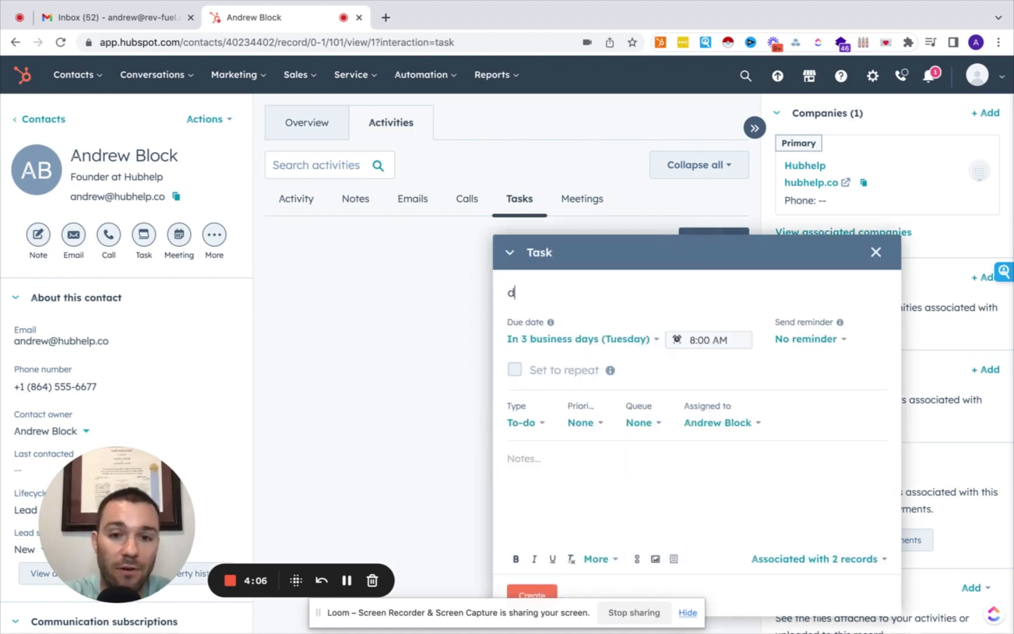
key("BackSpace")
type("follow up")
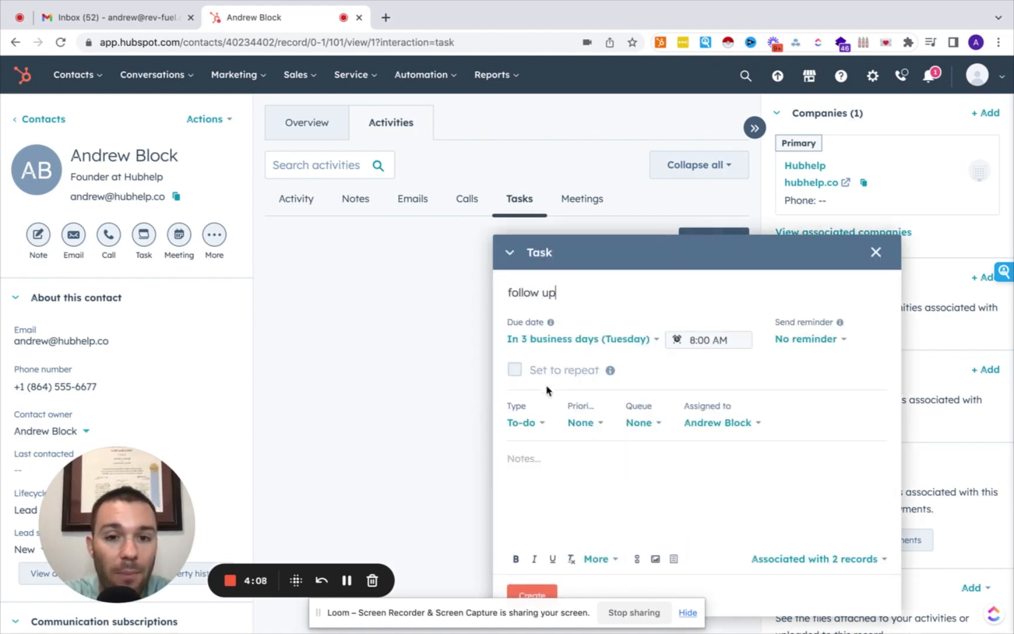
left_click(564, 339)
scroll(565, 450, "down", 1)
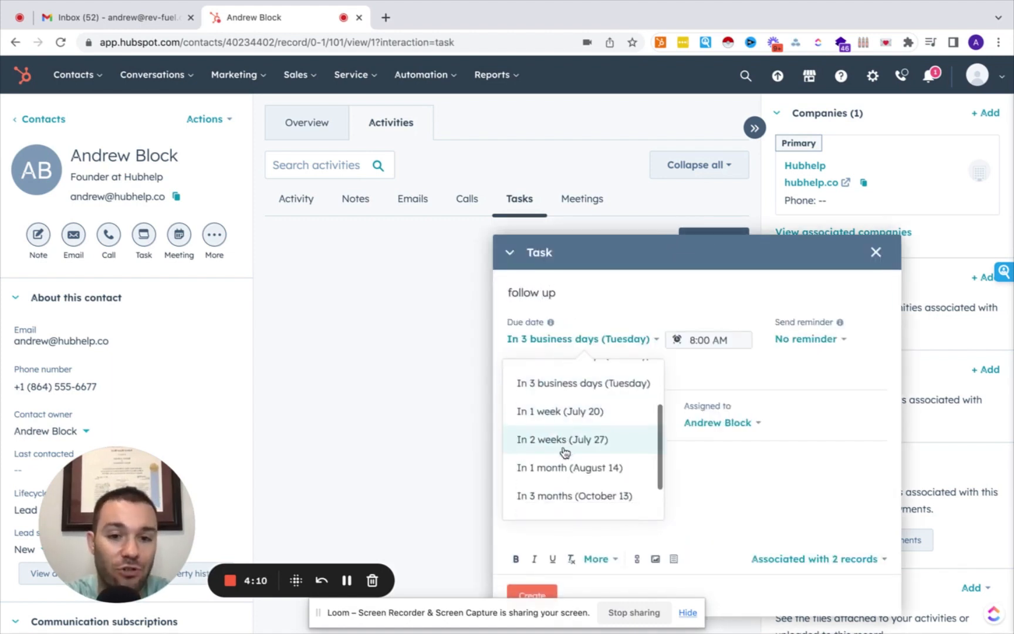
left_click(564, 467)
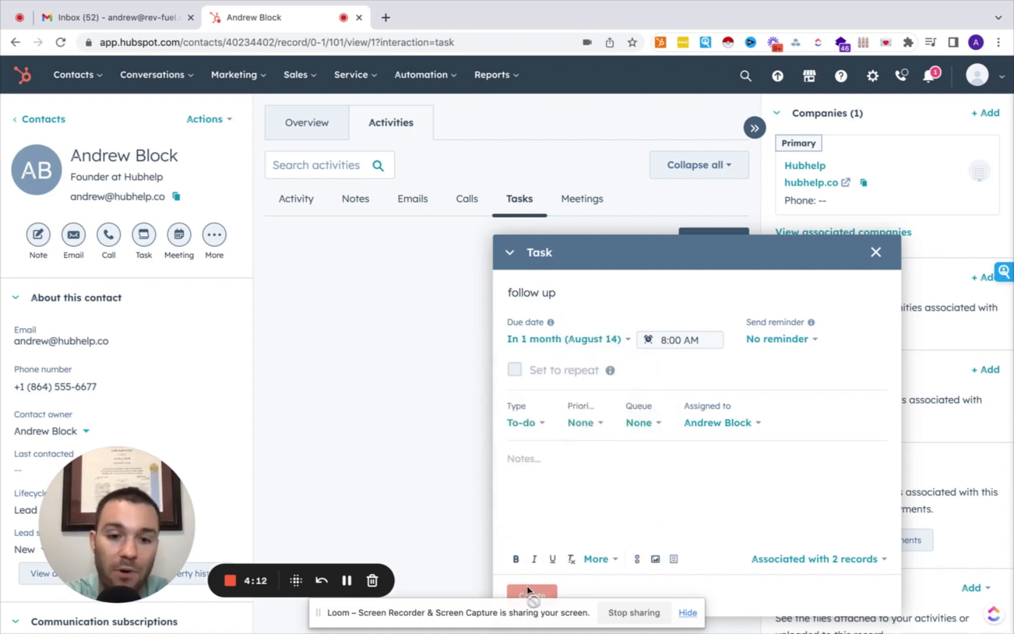
left_click(527, 586)
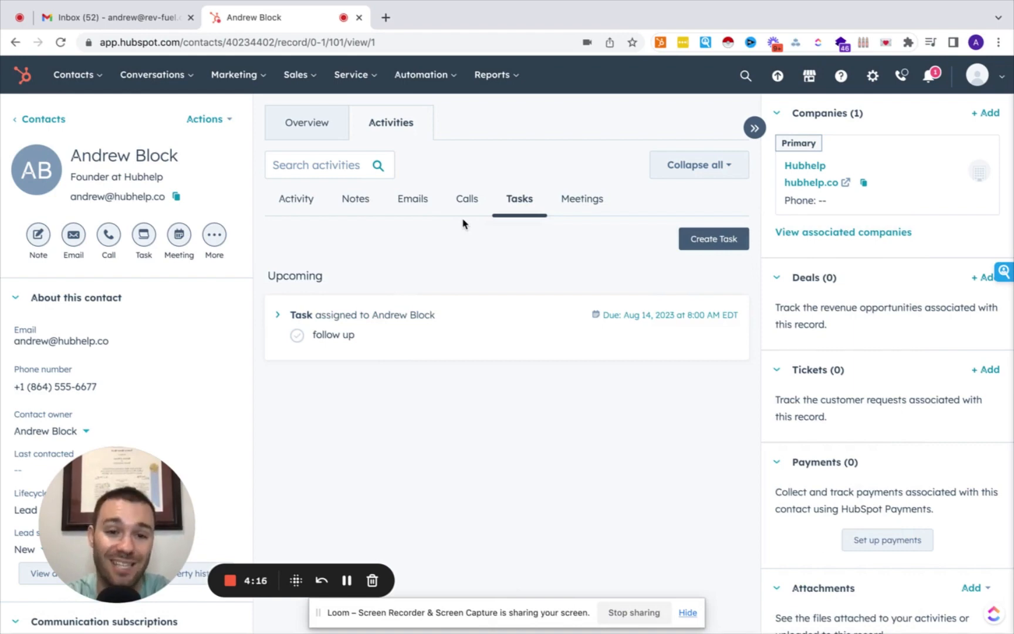
left_click(581, 198)
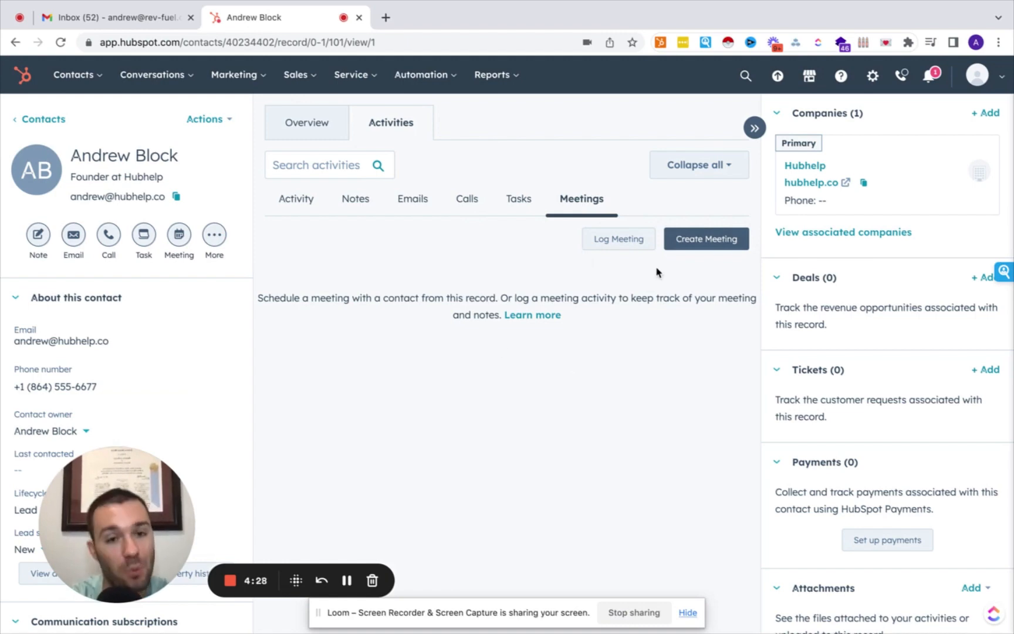
Cancel the meeting log without saving and open the Hubhelp company record from the Companies card.
left_click(613, 240)
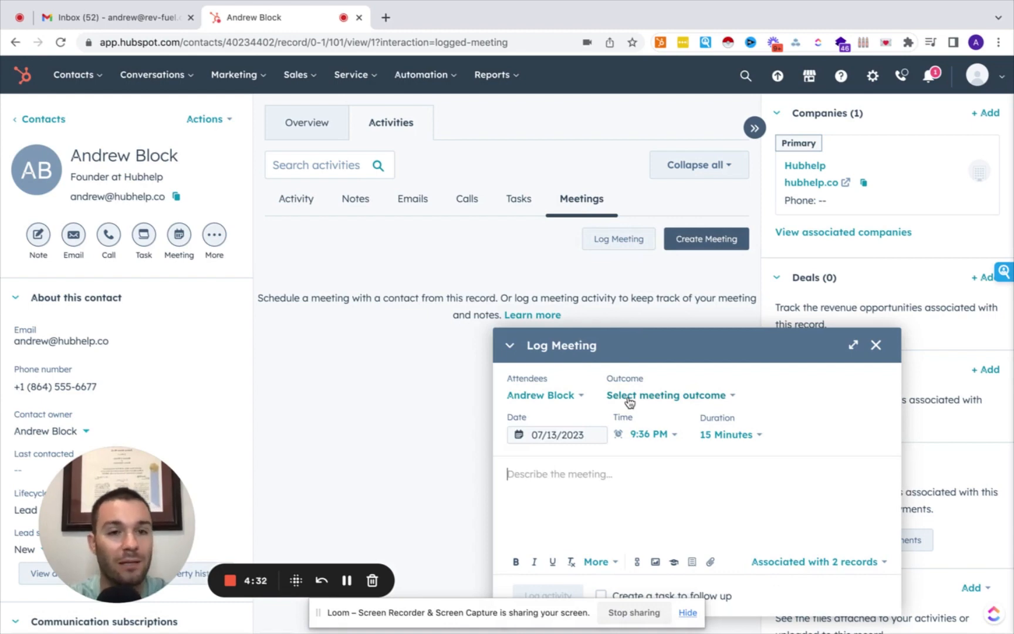
left_click(875, 345)
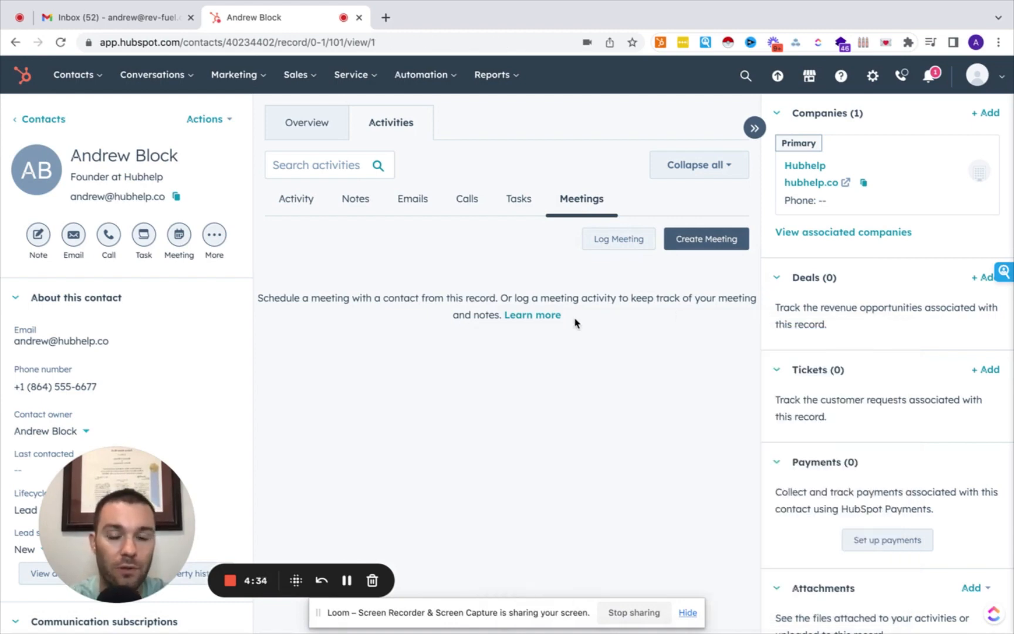
left_click(808, 165)
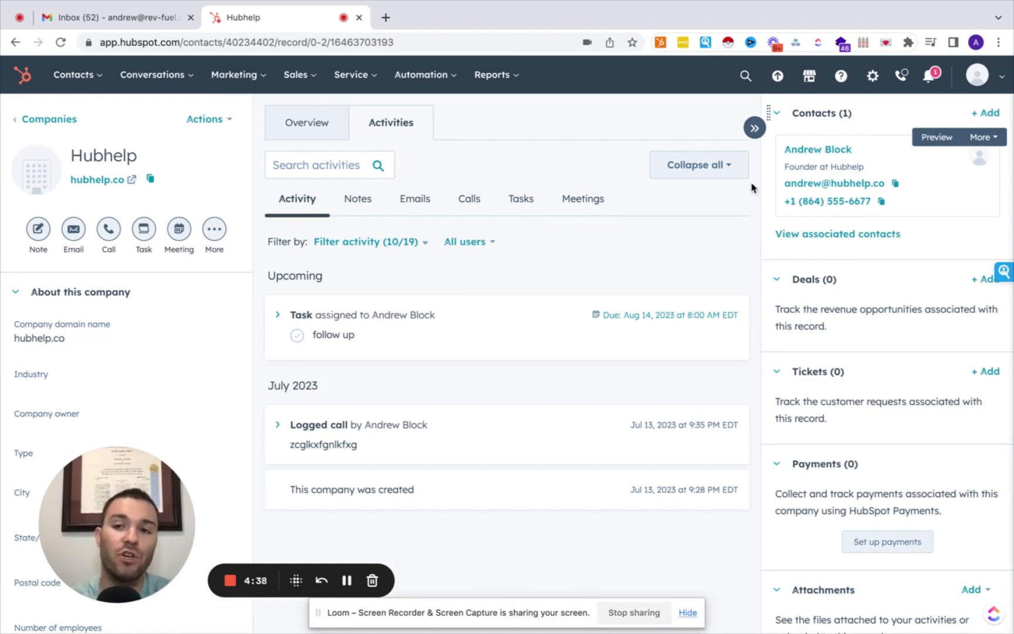
Return to the Hubhelp founder's contact record and start a new deal, 'Hubhelp - New Deal'.
scroll(120, 371, "down", 5)
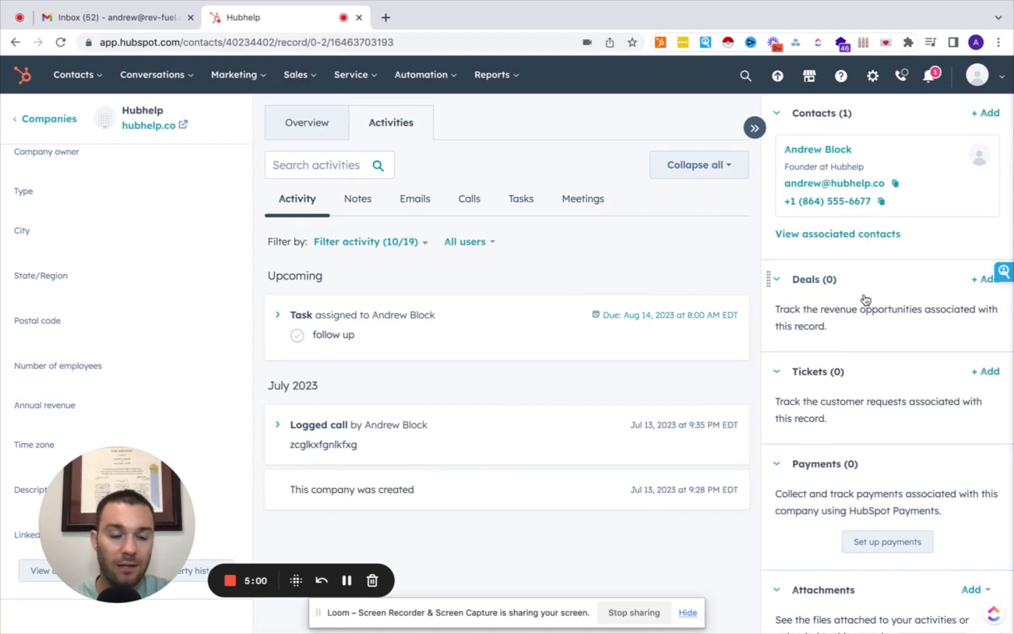
left_click(827, 151)
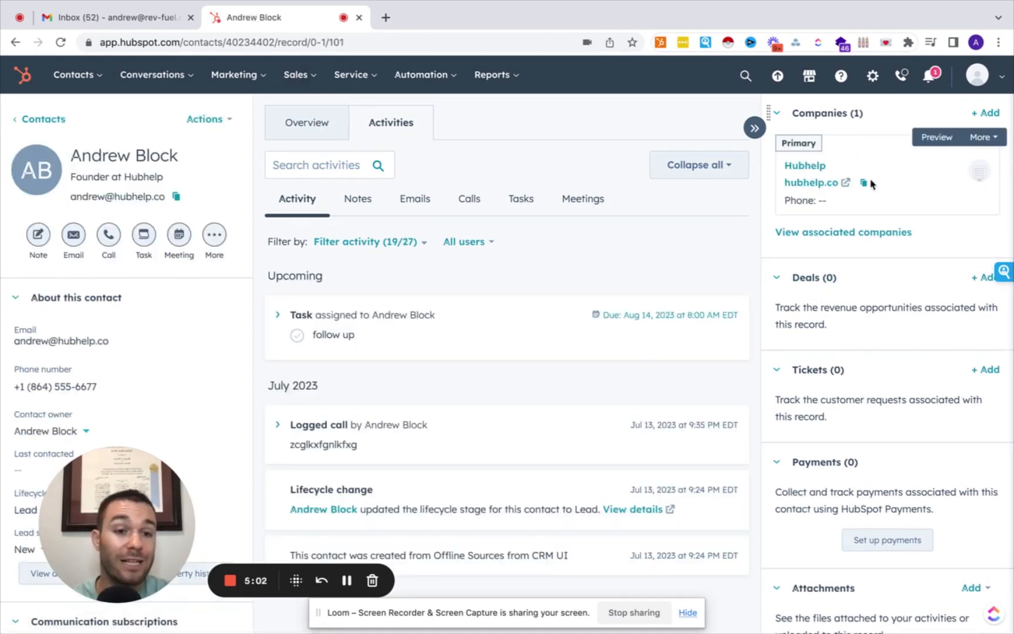
left_click(976, 279)
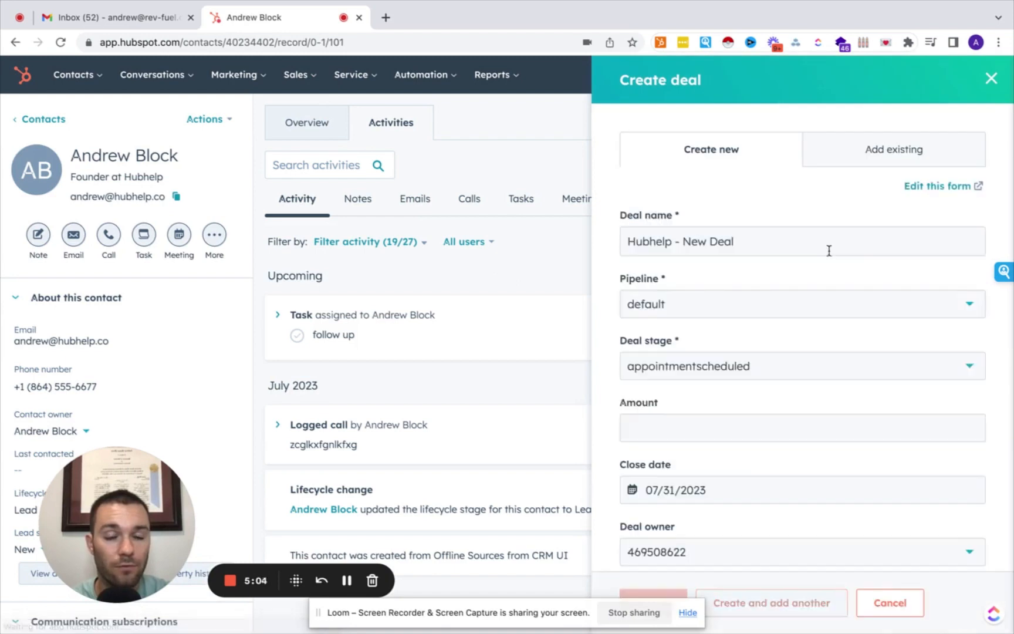
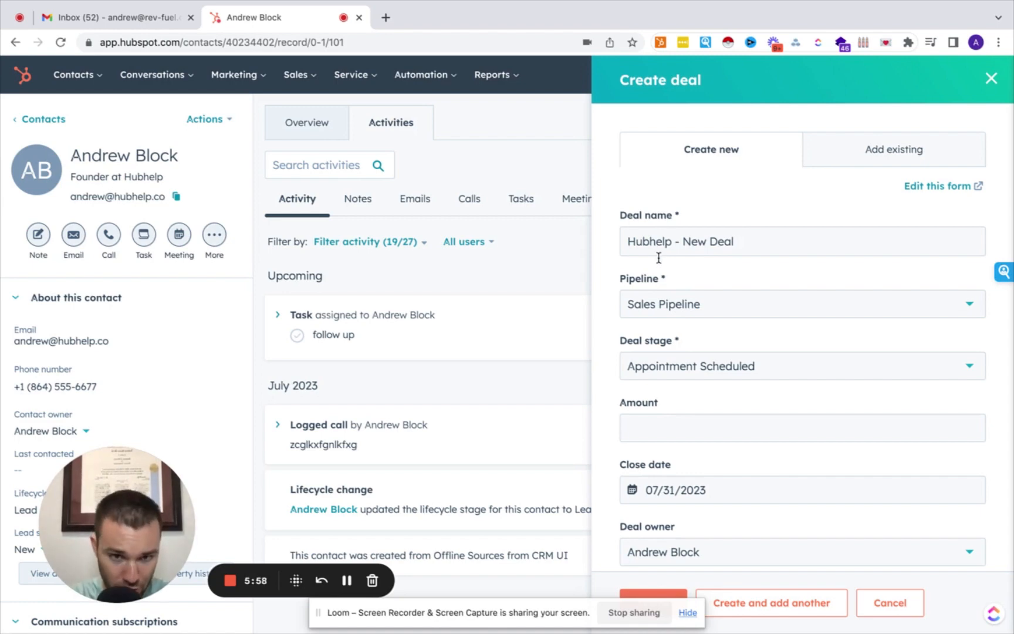
Keep Sales Pipeline and Appointment Scheduled, and enter a deal amount of 5000.
left_click(660, 317)
left_click(666, 312)
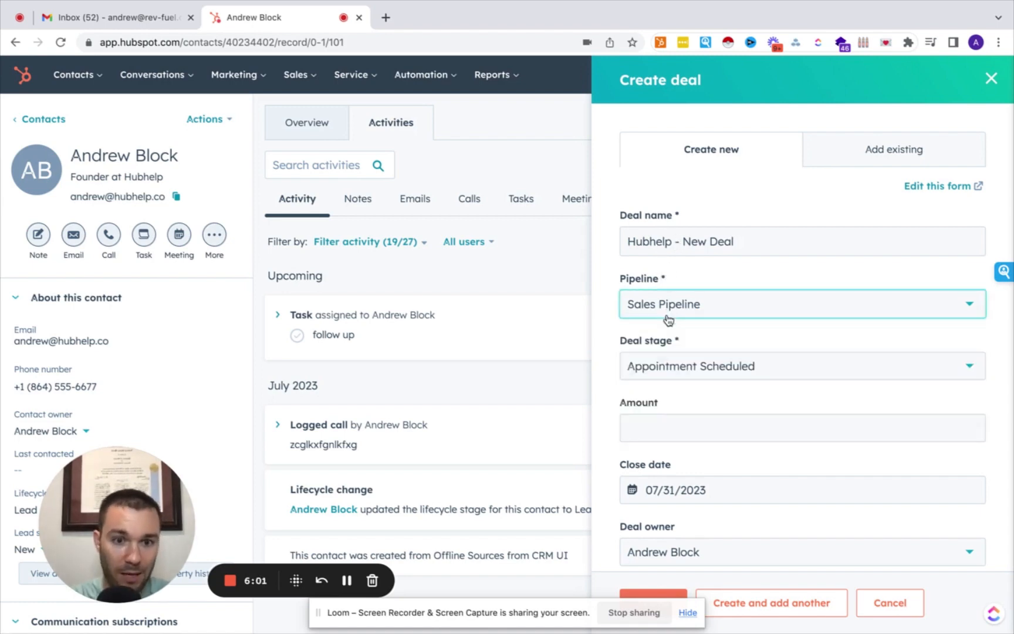
left_click(675, 374)
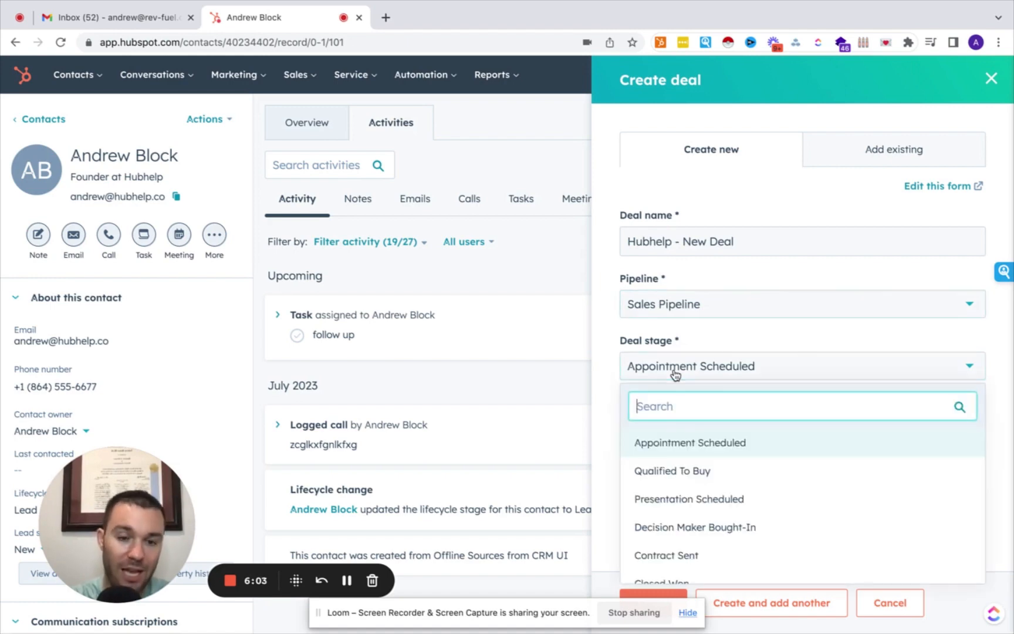
left_click(682, 446)
left_click(662, 424)
type("5000")
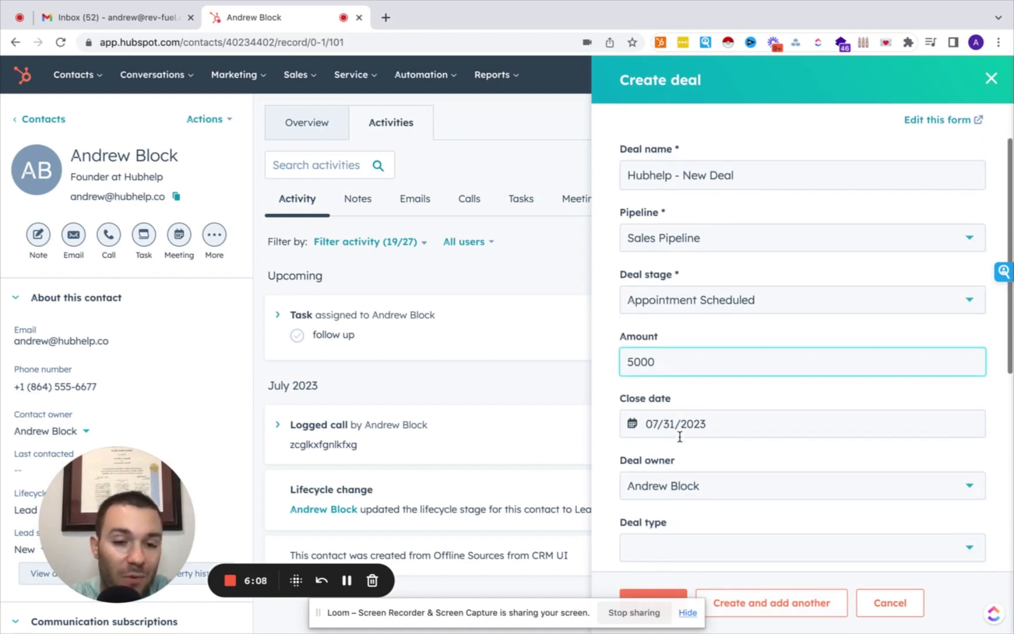
Leave the deal type empty and create the Hubhelp - New Deal record.
scroll(675, 446, "down", 3)
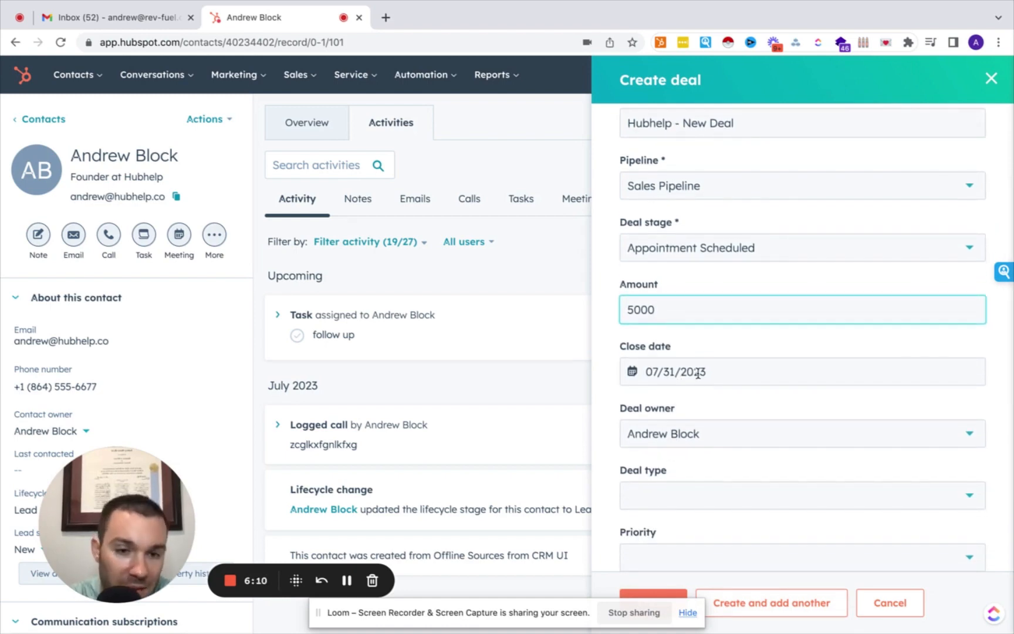
scroll(672, 432, "down", 2)
left_click(673, 448)
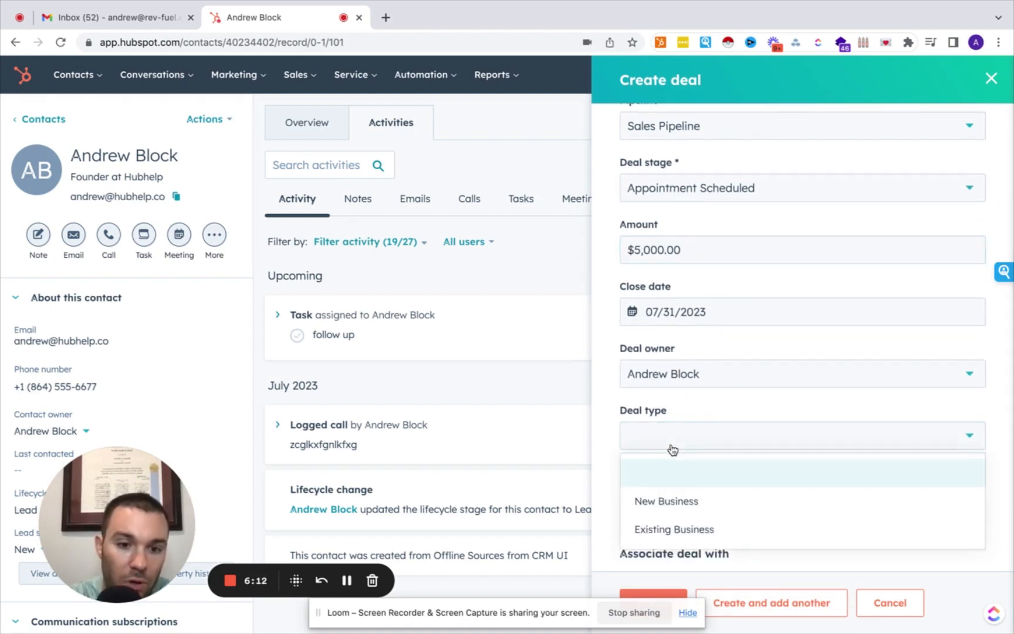
left_click(673, 448)
scroll(663, 510, "down", 2)
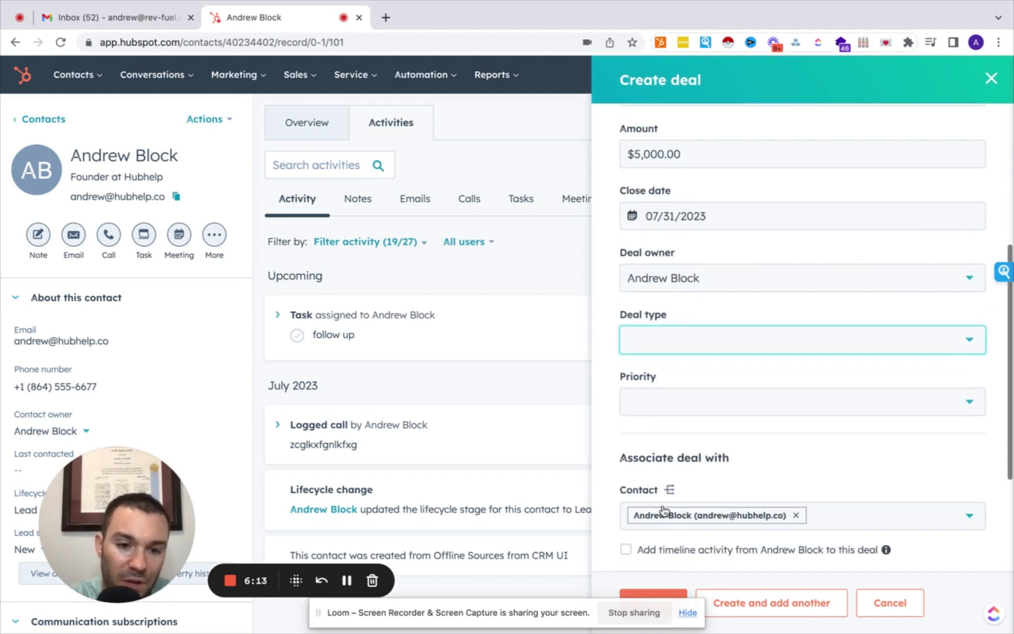
left_click(646, 595)
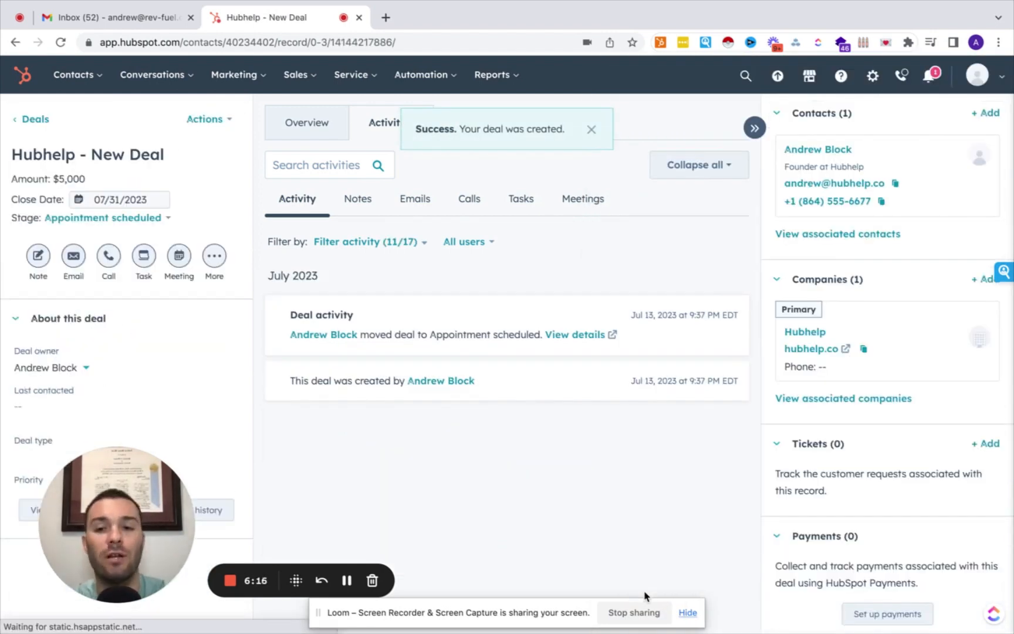
Go from the deal record to the Sales > Deals board for Sales Pipeline.
left_click_drag(119, 511, 331, 464)
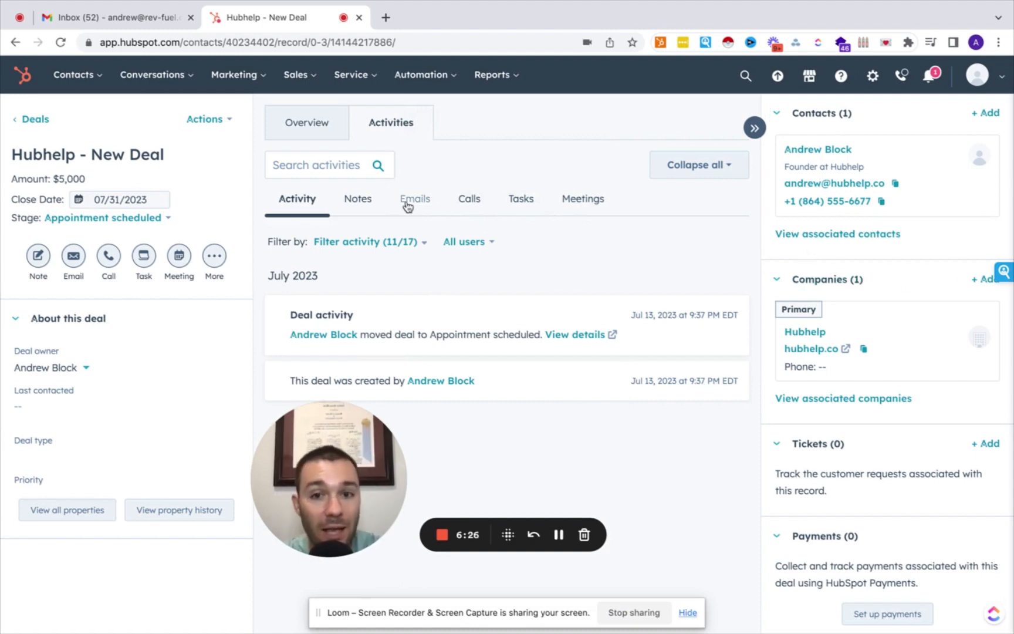
mouse_move(846, 374)
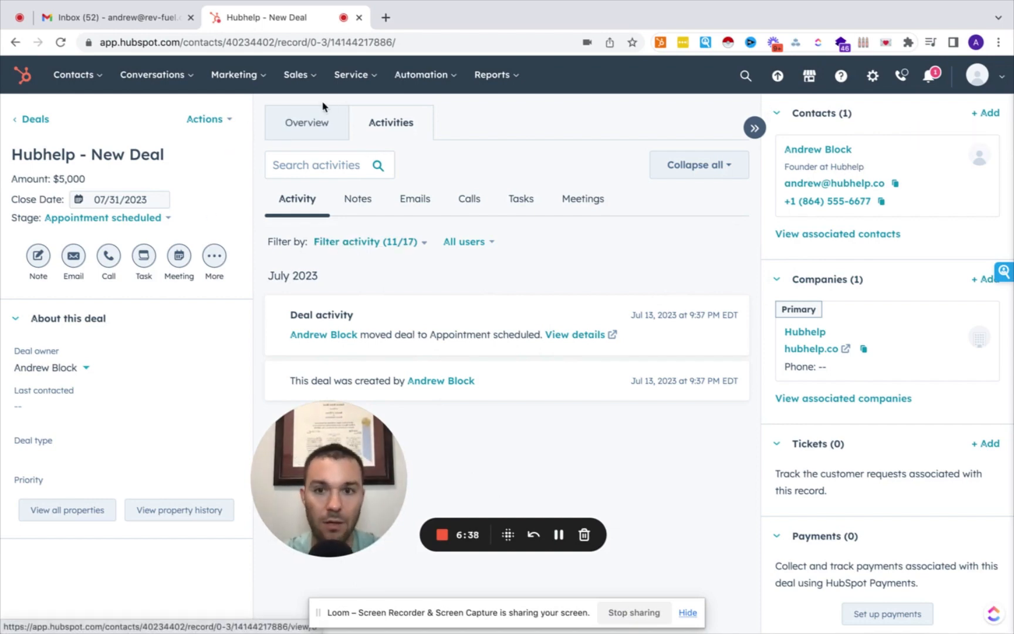
left_click(301, 88)
left_click(301, 117)
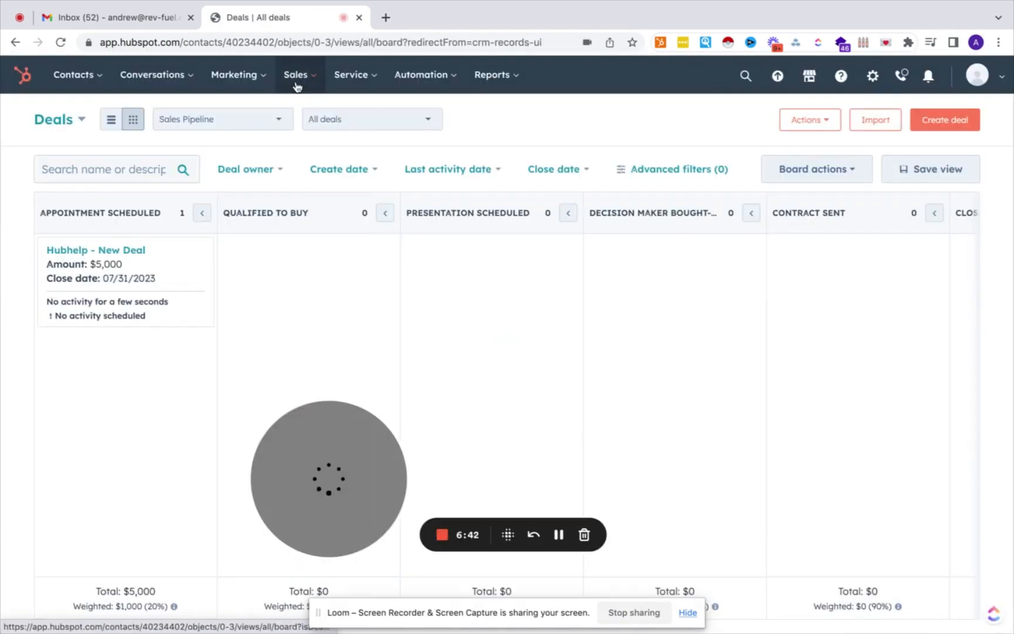
left_click(297, 82)
left_click(321, 121)
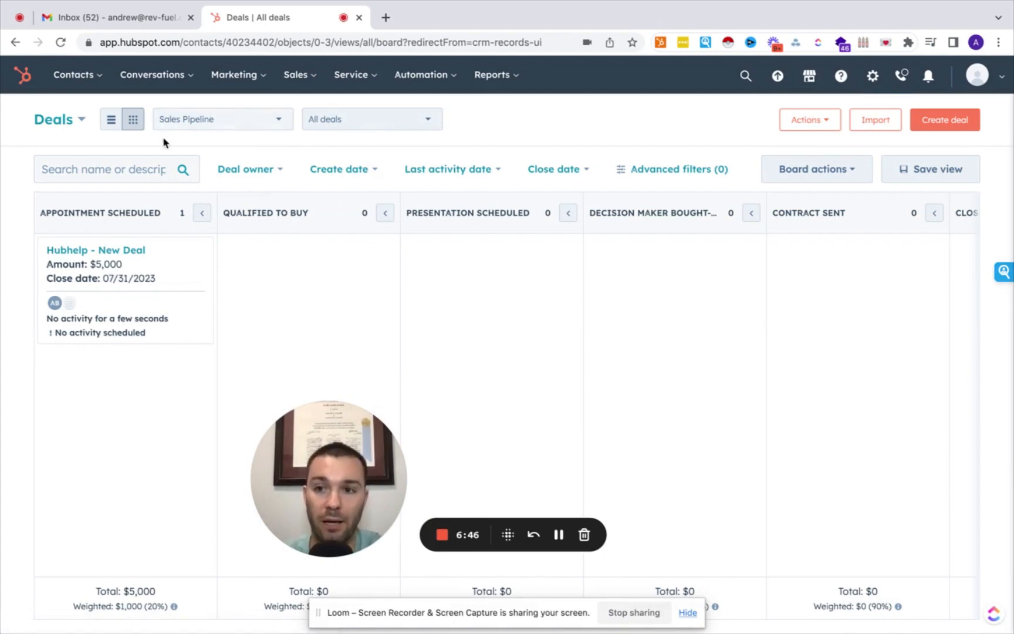
left_click(112, 121)
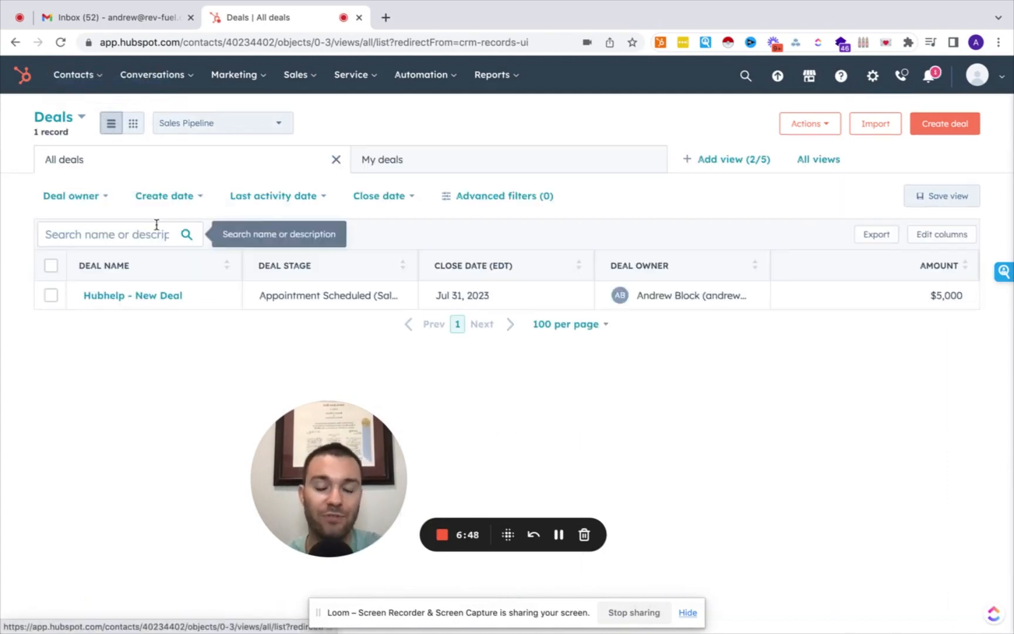
left_click(134, 123)
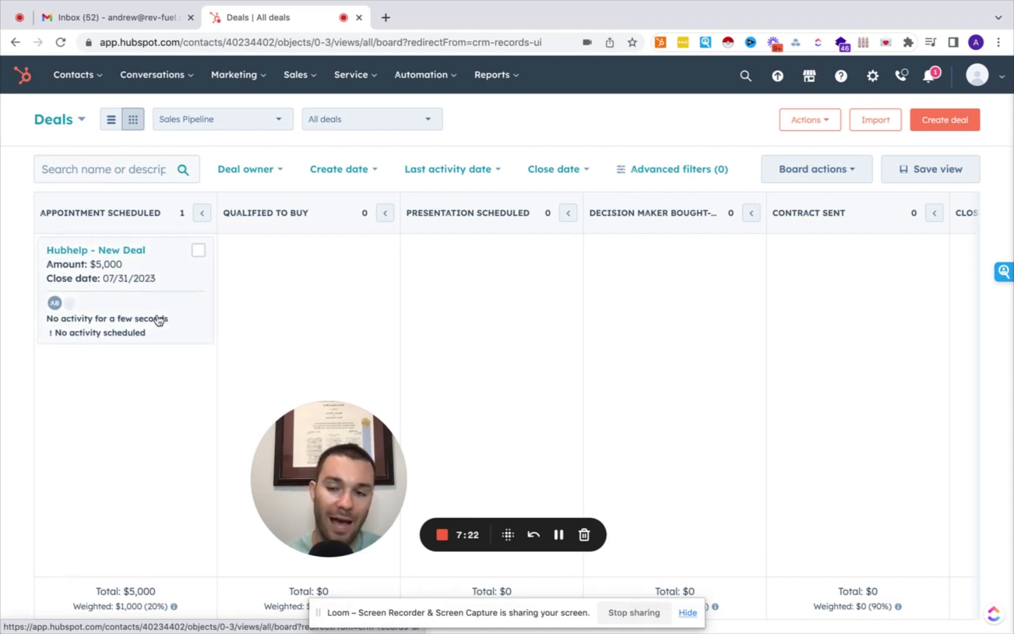
Move Hubhelp - New Deal through Qualified to Buy into Closed Won and dismiss the won message.
left_click_drag(125, 309, 268, 315)
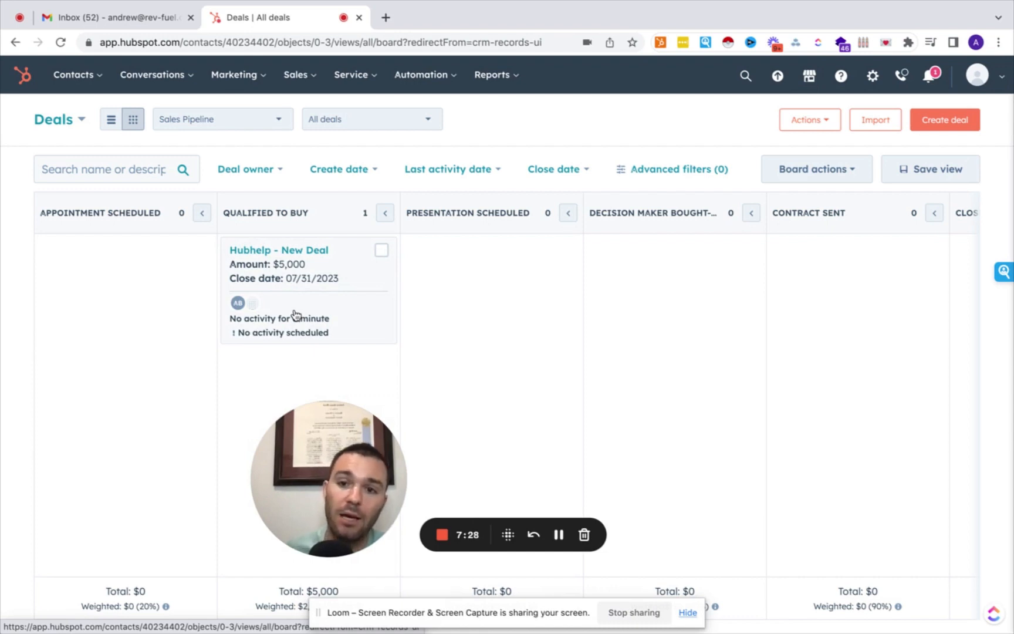
left_click_drag(295, 314, 678, 294)
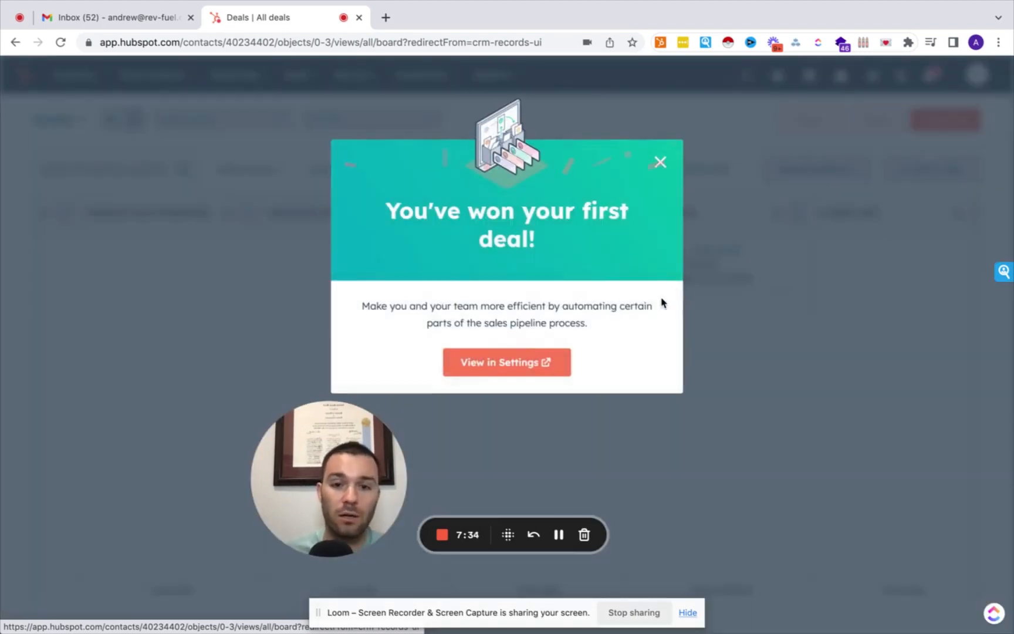
left_click(660, 162)
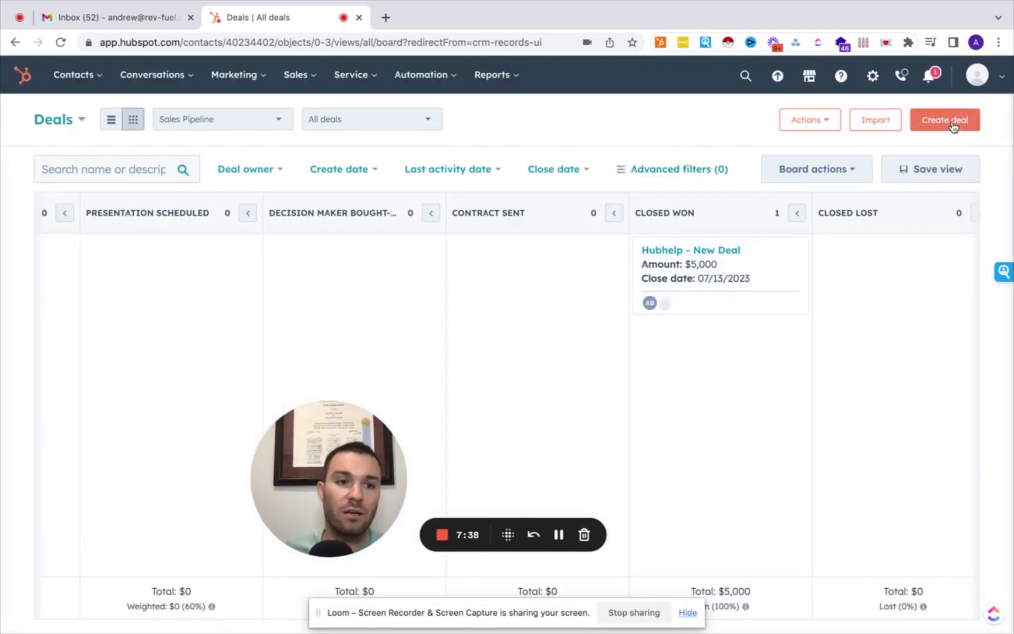
Start a new Create deal form, then close it without saving.
left_click(954, 124)
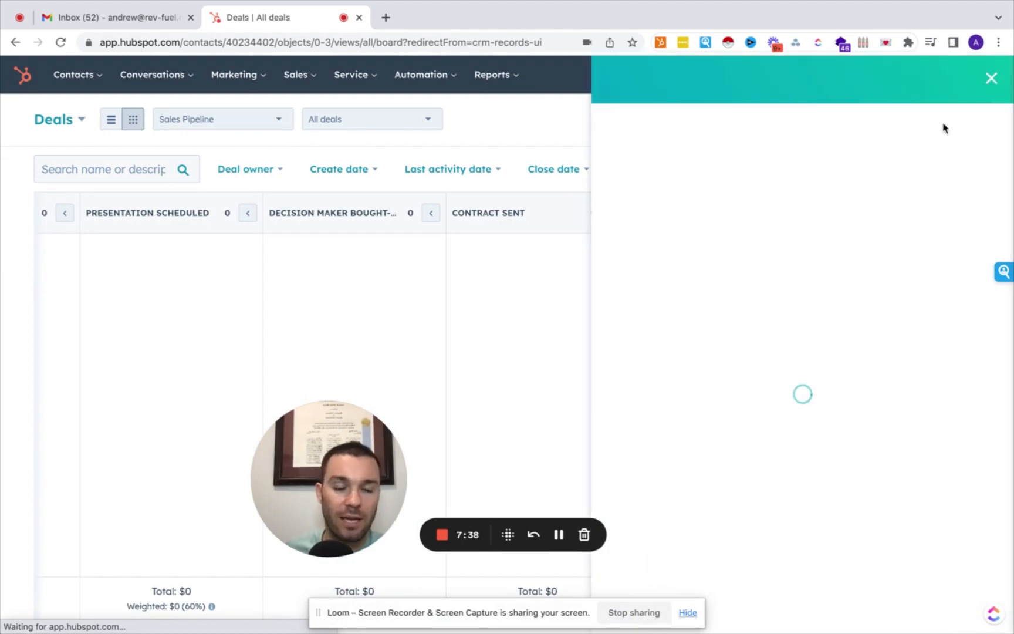
left_click(992, 78)
left_click_drag(338, 465, 119, 484)
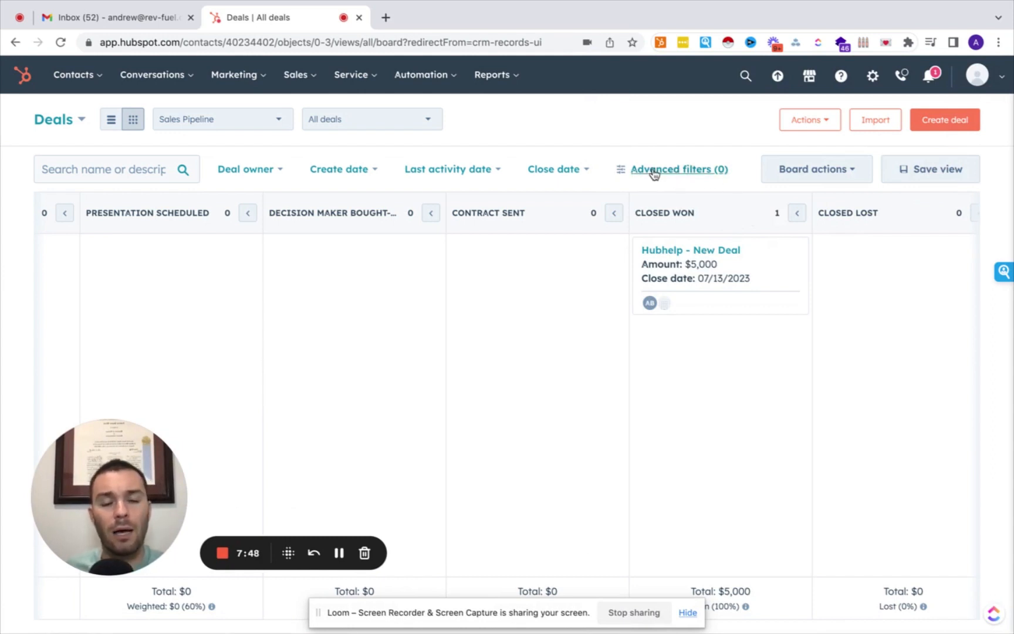
Add an advanced filter limiting Deal owner to the current user.
left_click(97, 77)
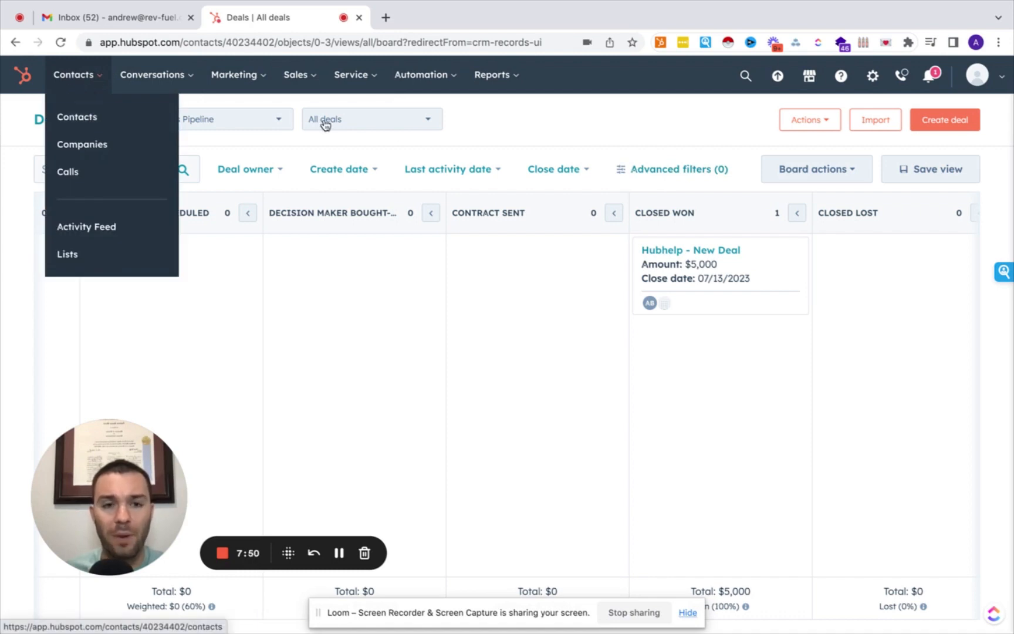
left_click(703, 172)
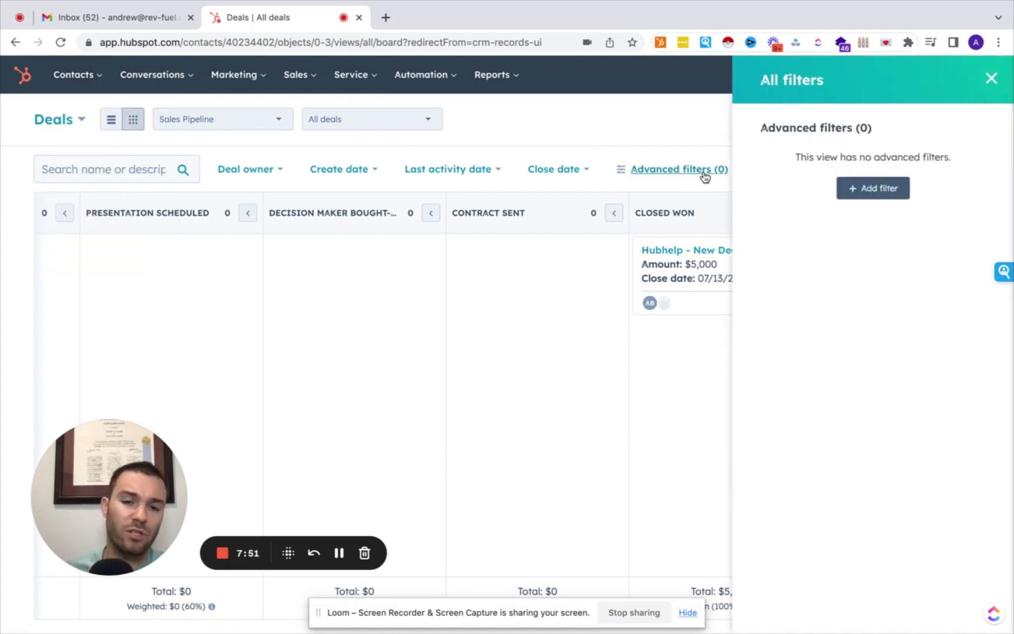
left_click(877, 198)
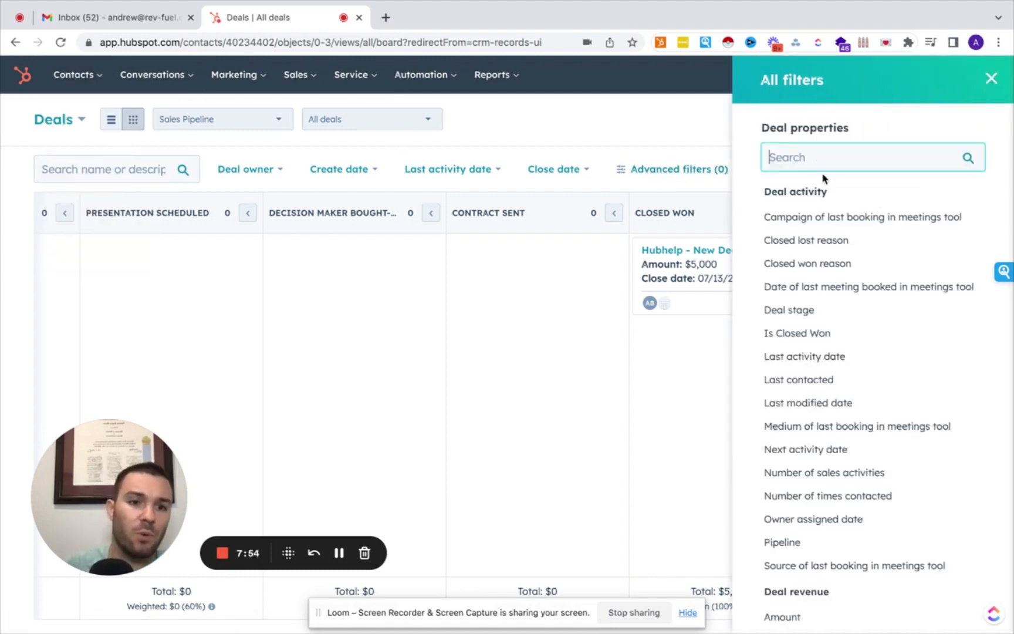
type("owner")
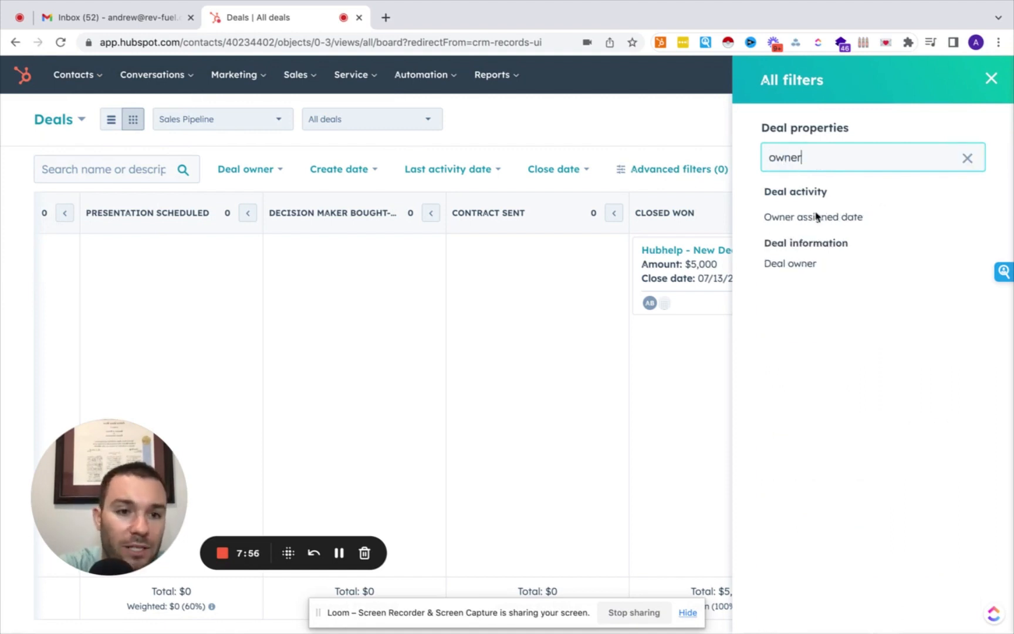
left_click(798, 270)
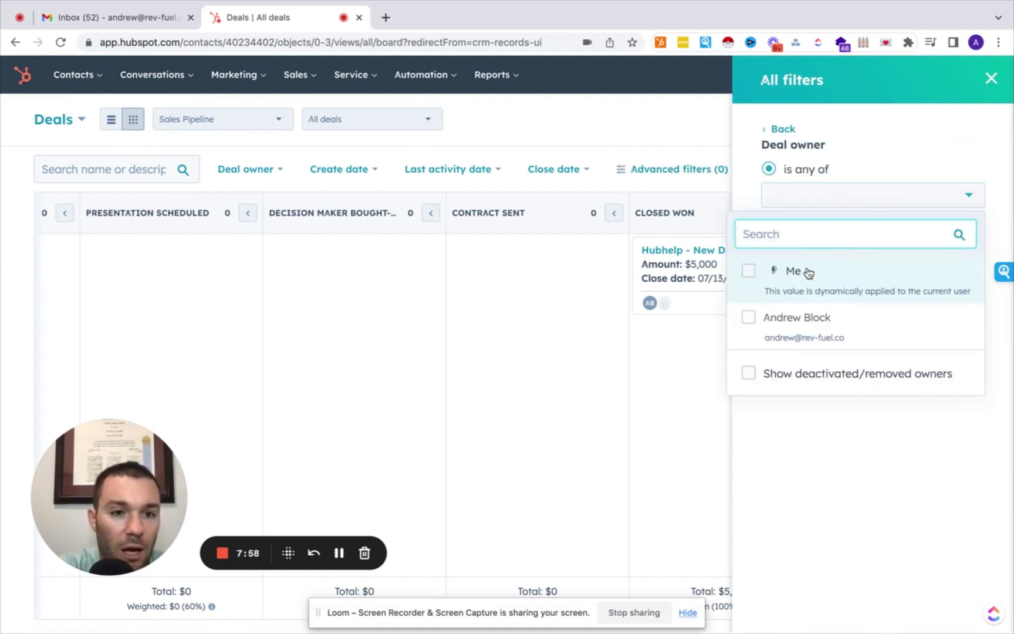
left_click(806, 271)
left_click(785, 304)
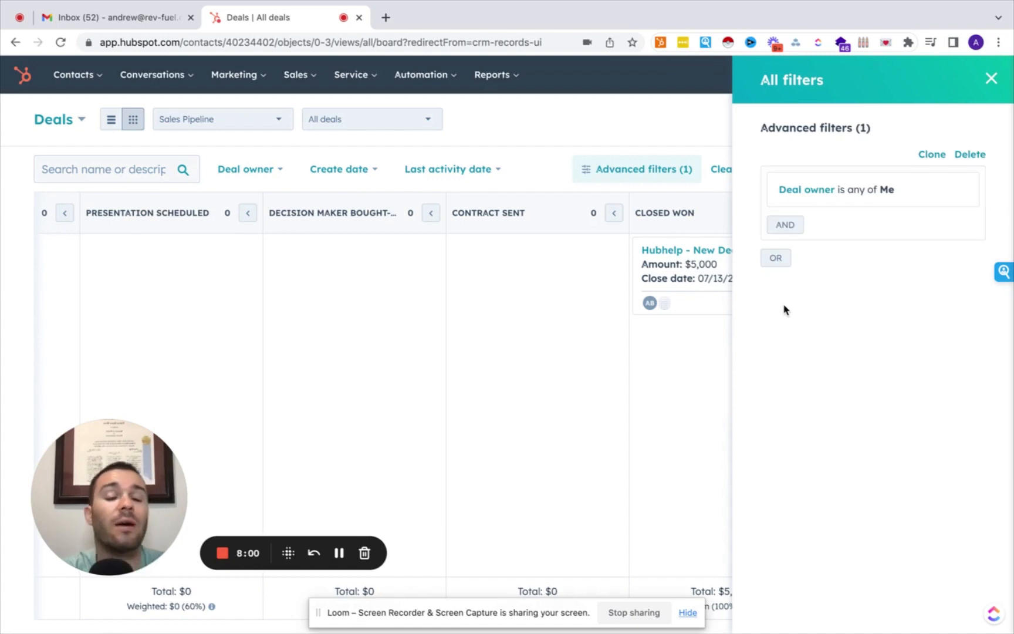
Add an AND filter for Deal type New Business and close the filters panel.
left_click(784, 225)
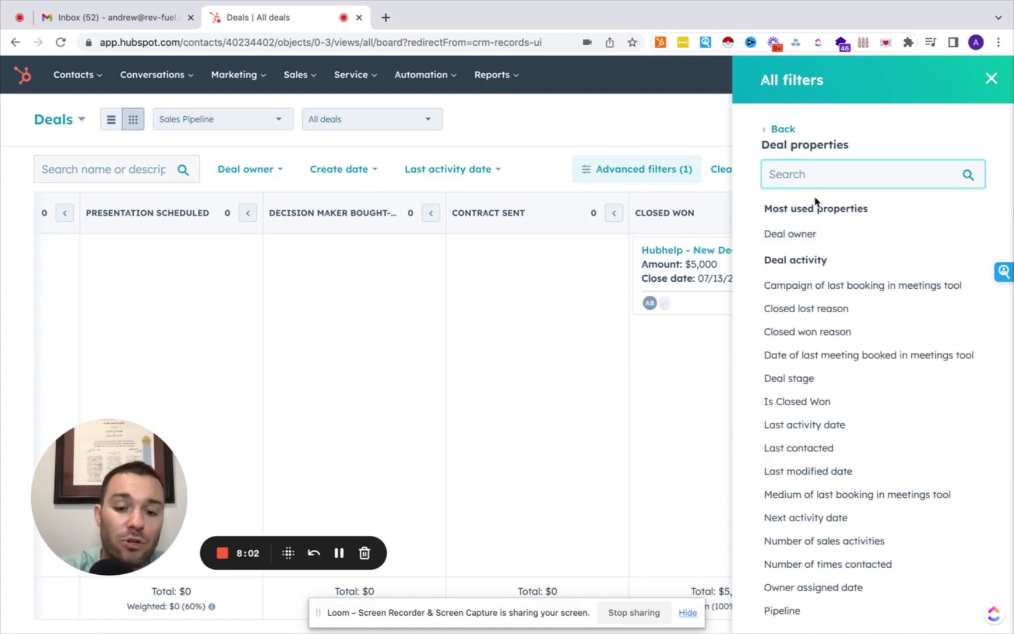
type("type")
left_click(812, 235)
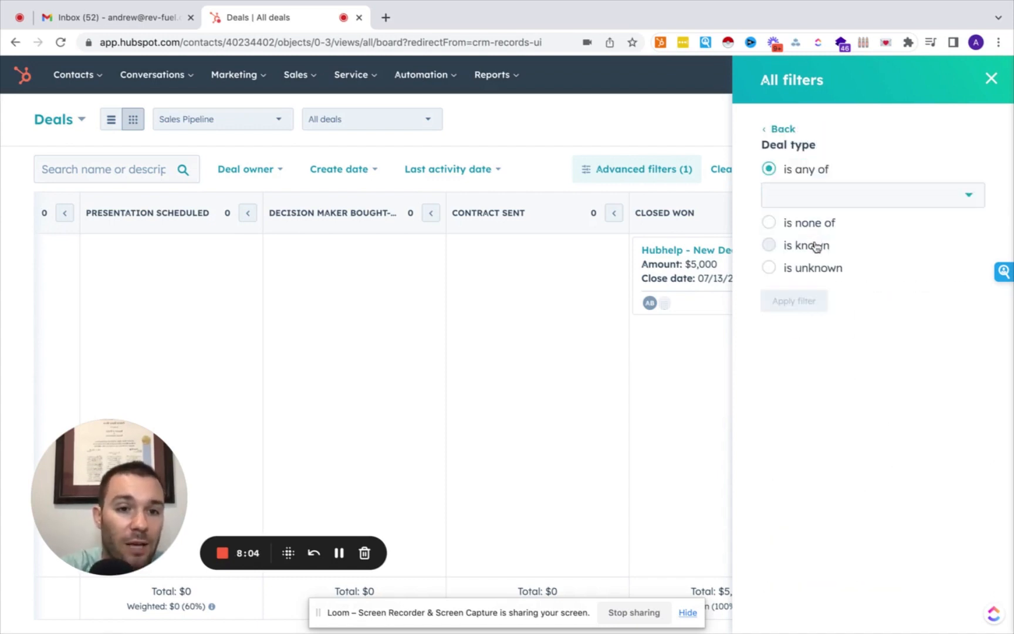
left_click(828, 200)
left_click(827, 232)
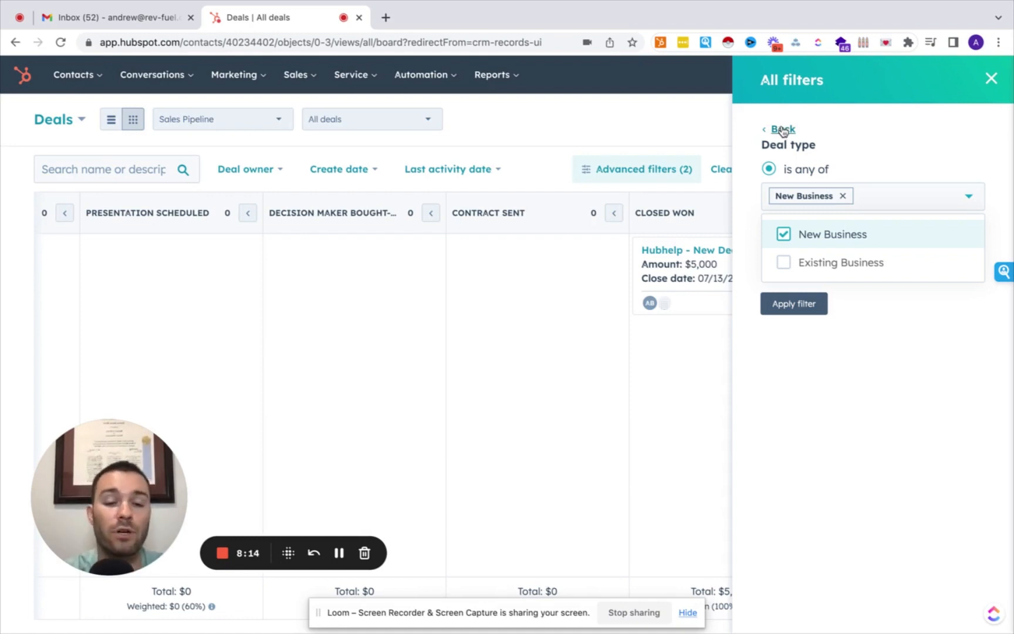
left_click(991, 78)
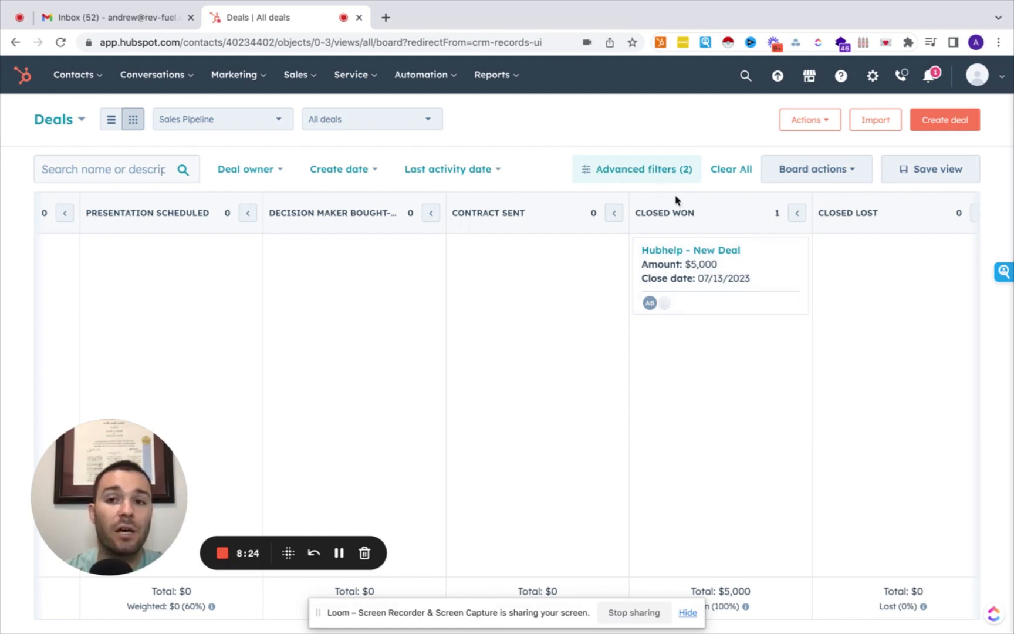
Go to the Sales > Tasks list and start a new task.
left_click(296, 74)
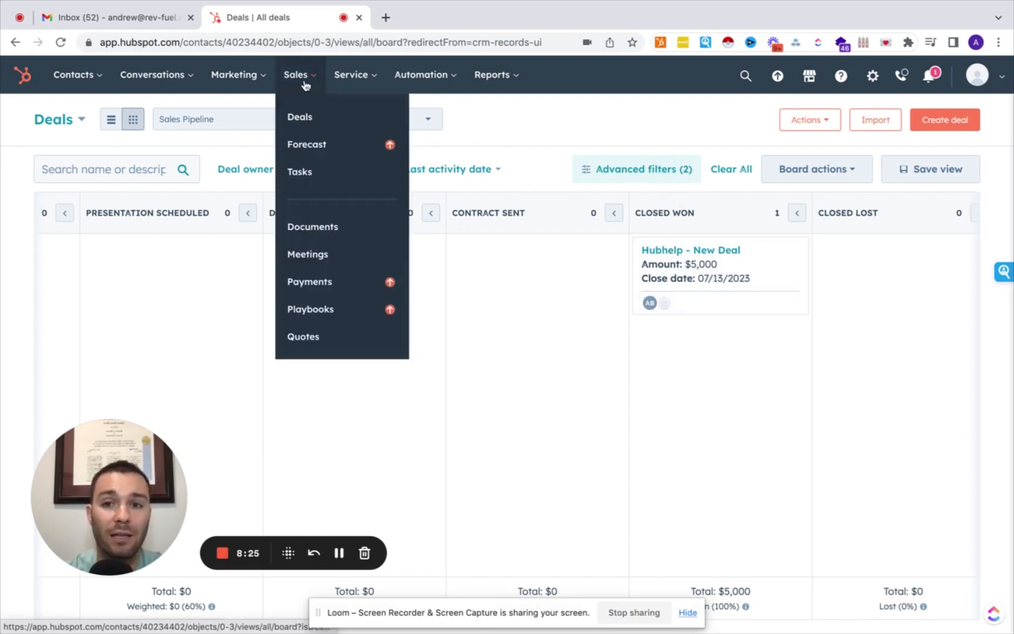
left_click(306, 171)
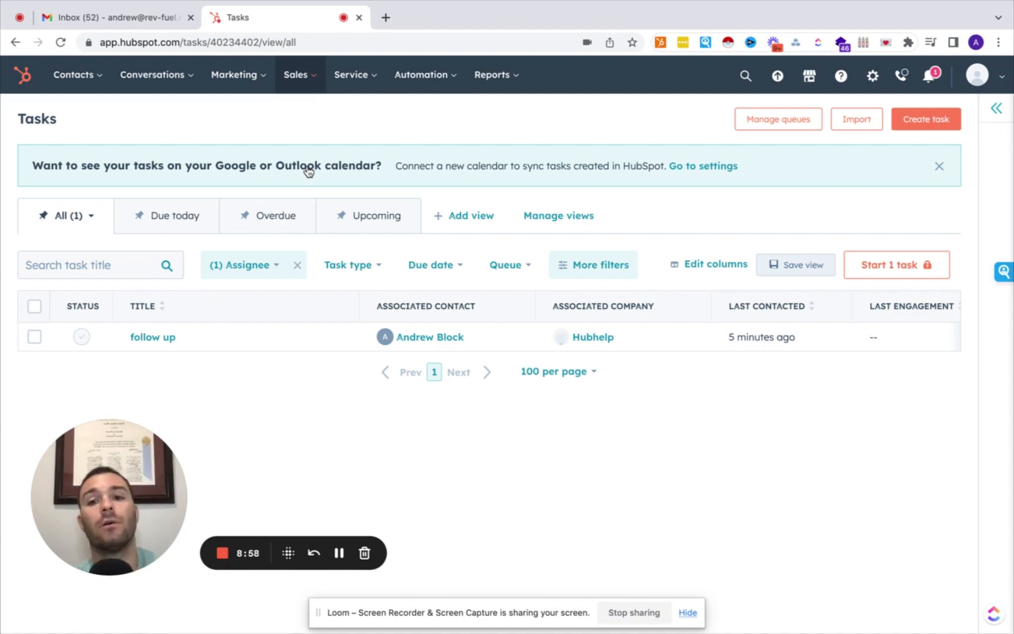
left_click(299, 78)
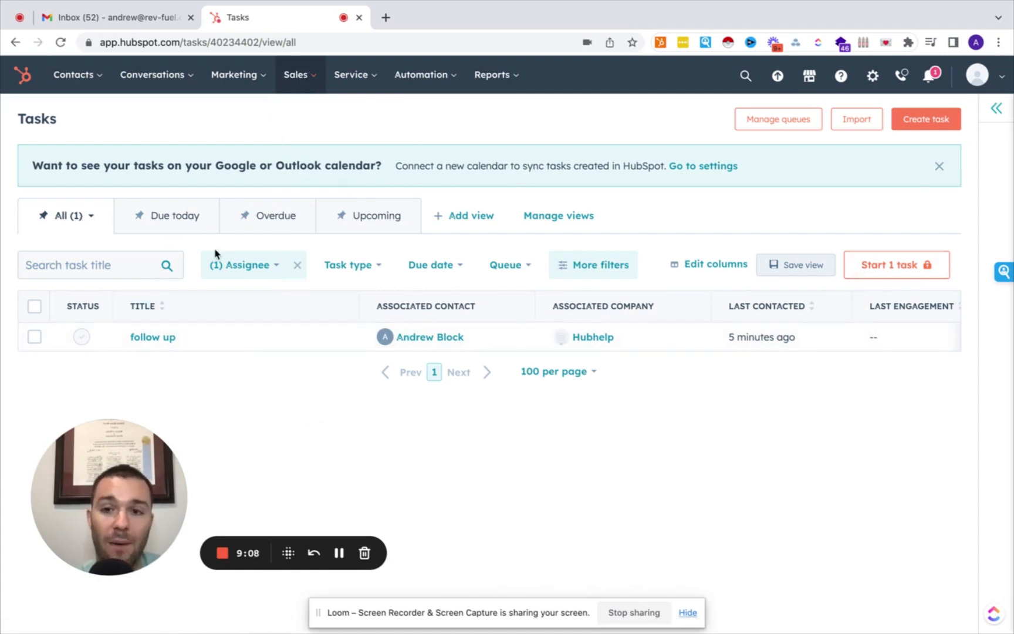
left_click(918, 124)
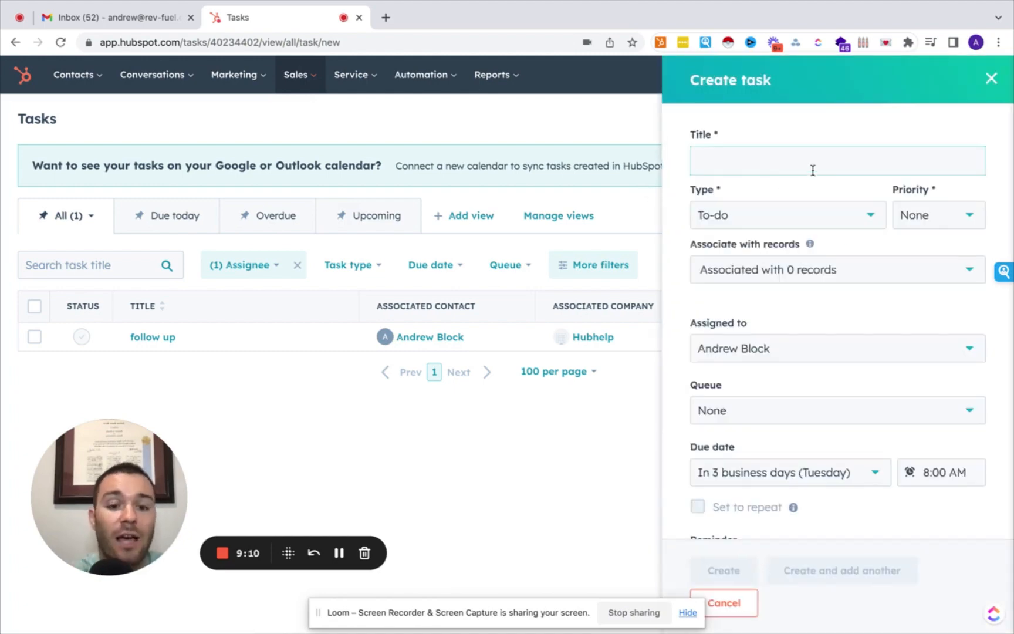
Title the task as a call to a contact, keep type Call, and associate the first matching contact.
type("call")
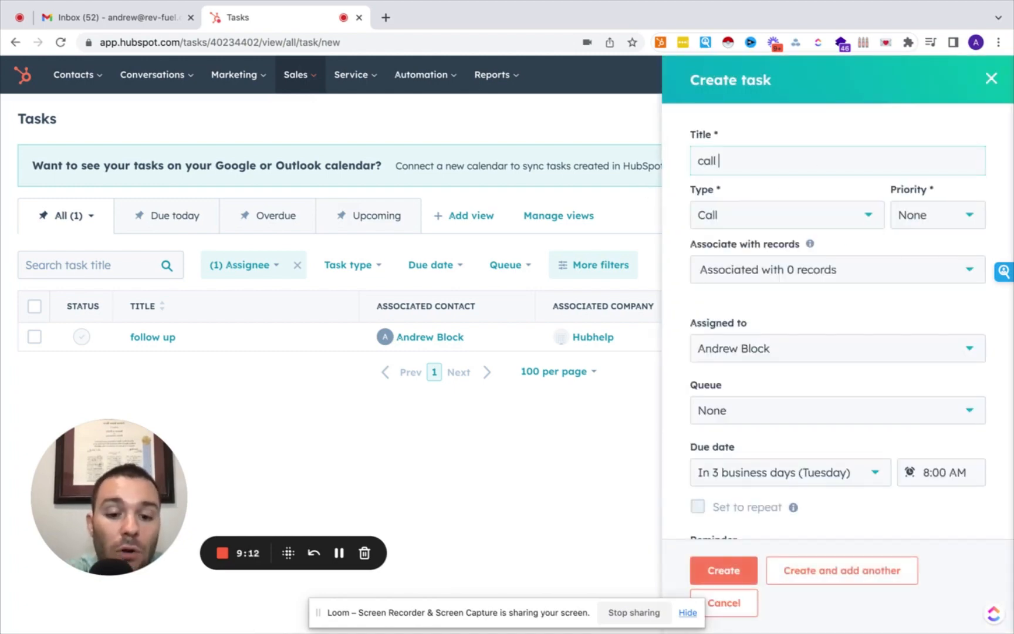
type(" joe smhoasgadg")
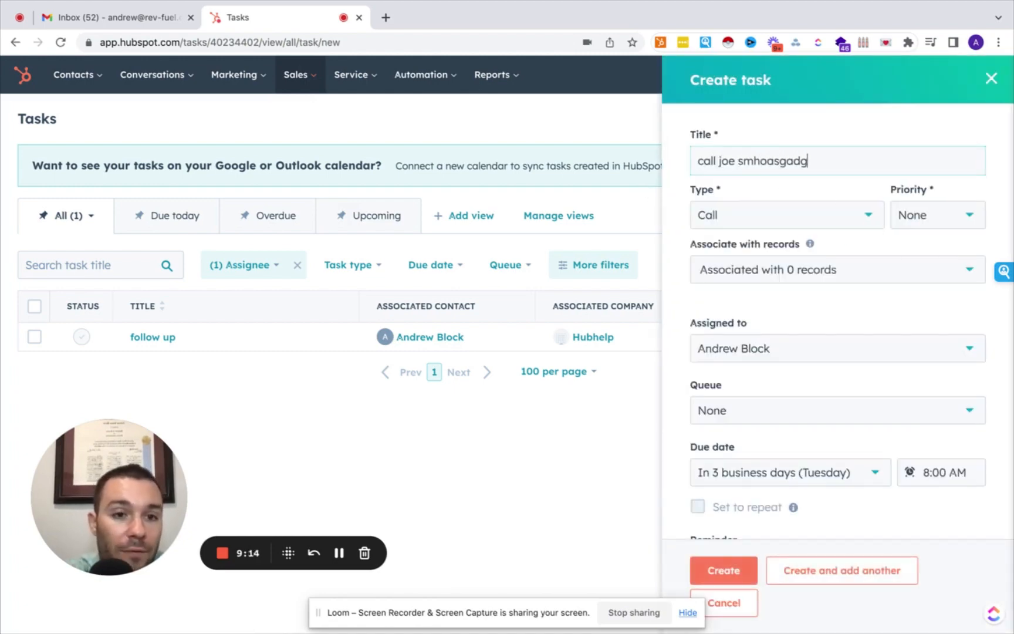
scroll(789, 320, "down", 1)
scroll(773, 272, "up", 1)
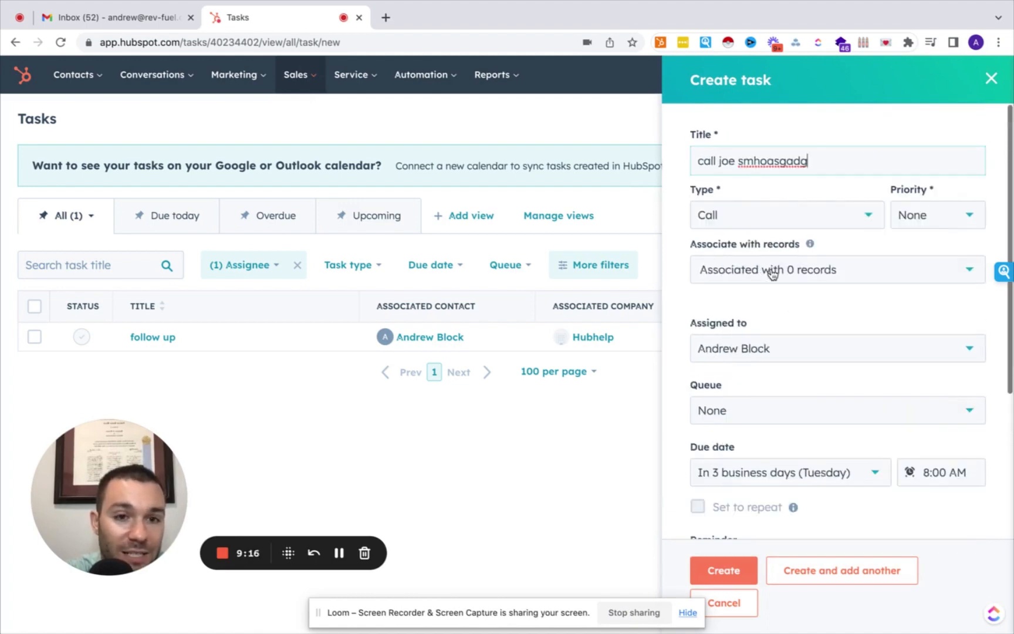
left_click(782, 210)
left_click(766, 280)
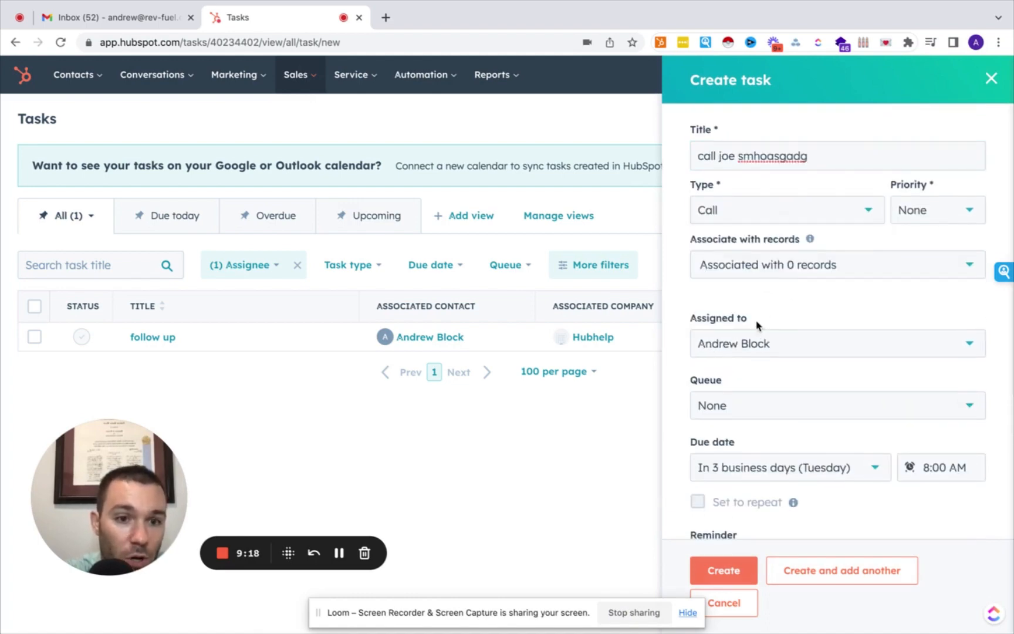
left_click(792, 265)
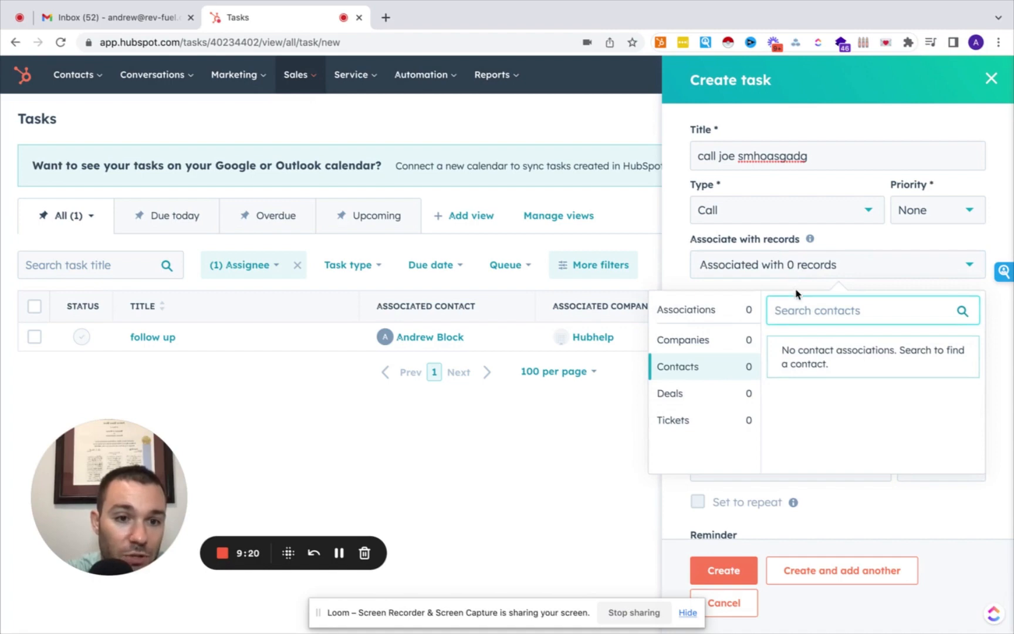
type("dg")
key("BackSpace")
key("BackSpace")
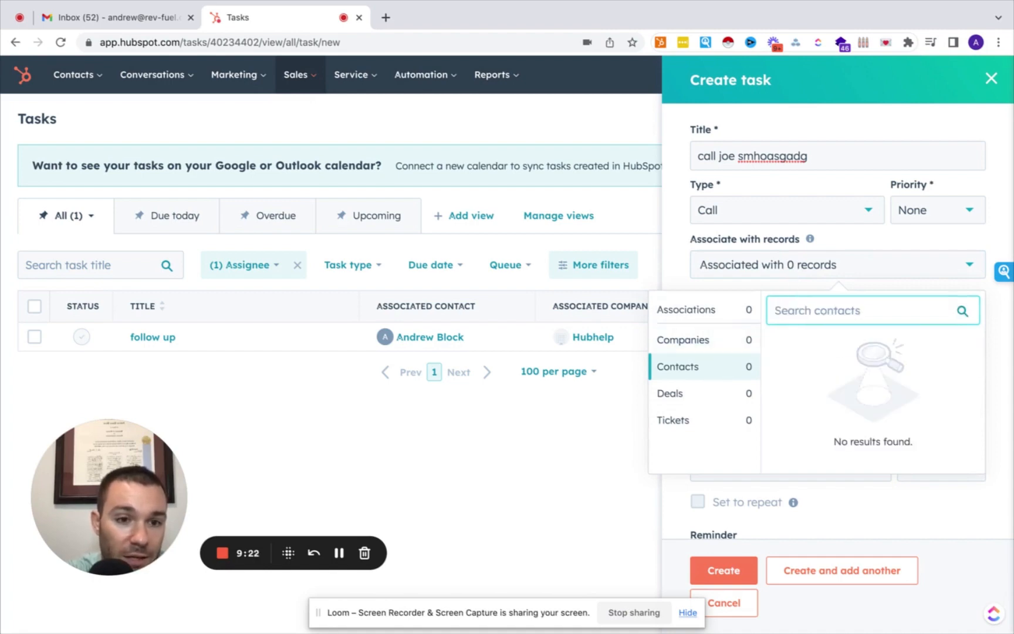
type("f")
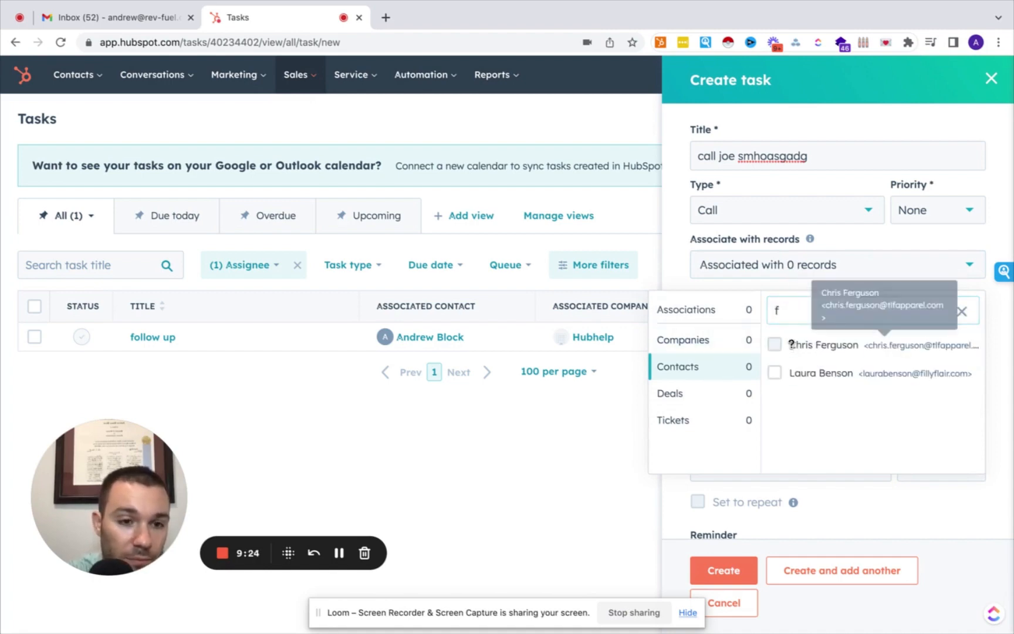
left_click(820, 351)
left_click(999, 354)
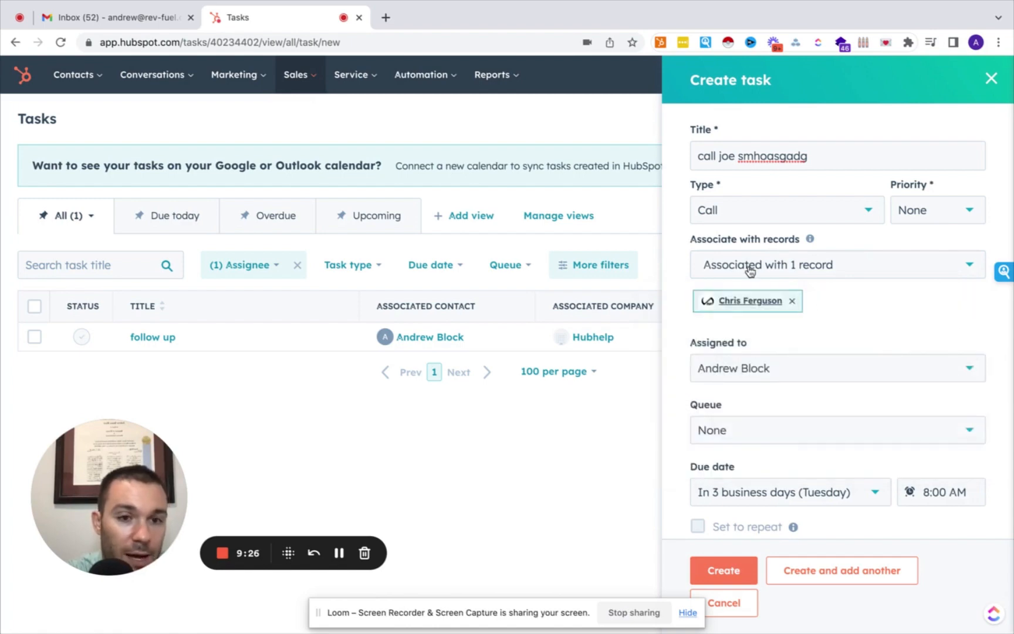
Set the task due in 1 week and save the new call task.
scroll(741, 414, "down", 3)
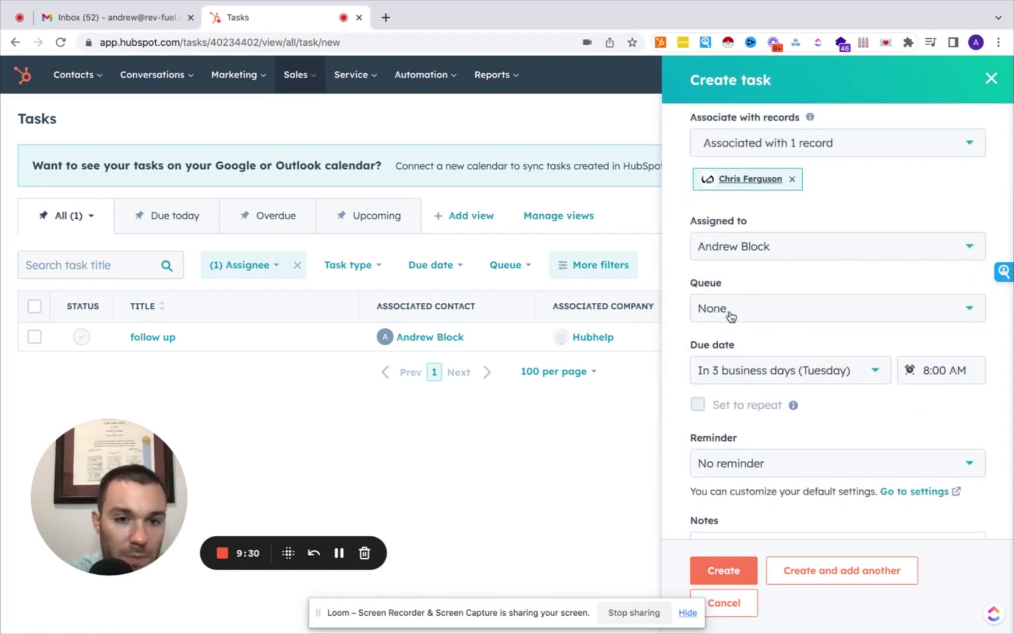
left_click(731, 376)
left_click(747, 457)
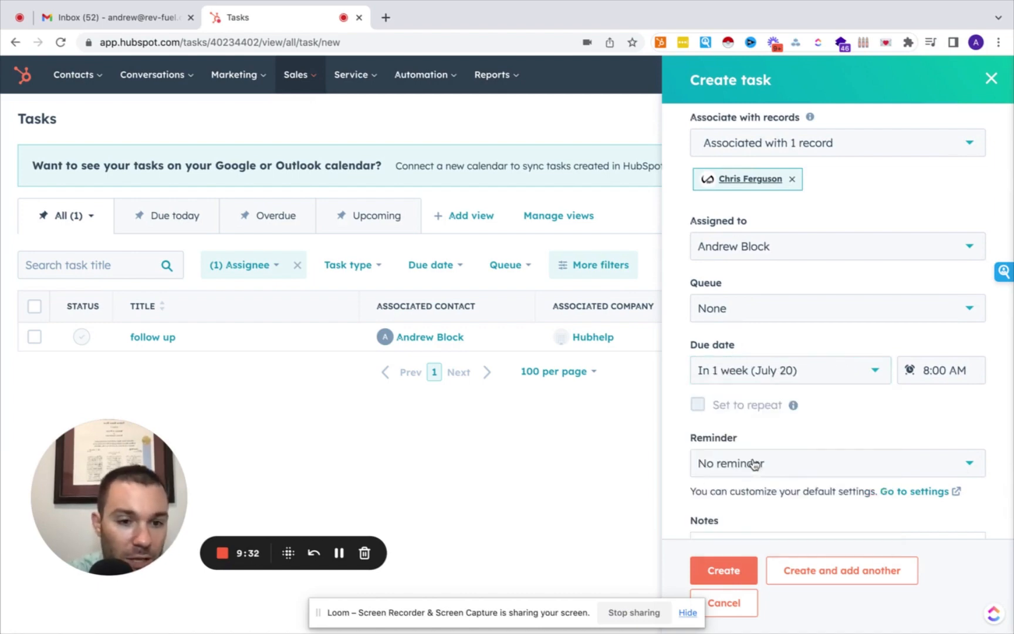
scroll(716, 466, "down", 2)
left_click(735, 575)
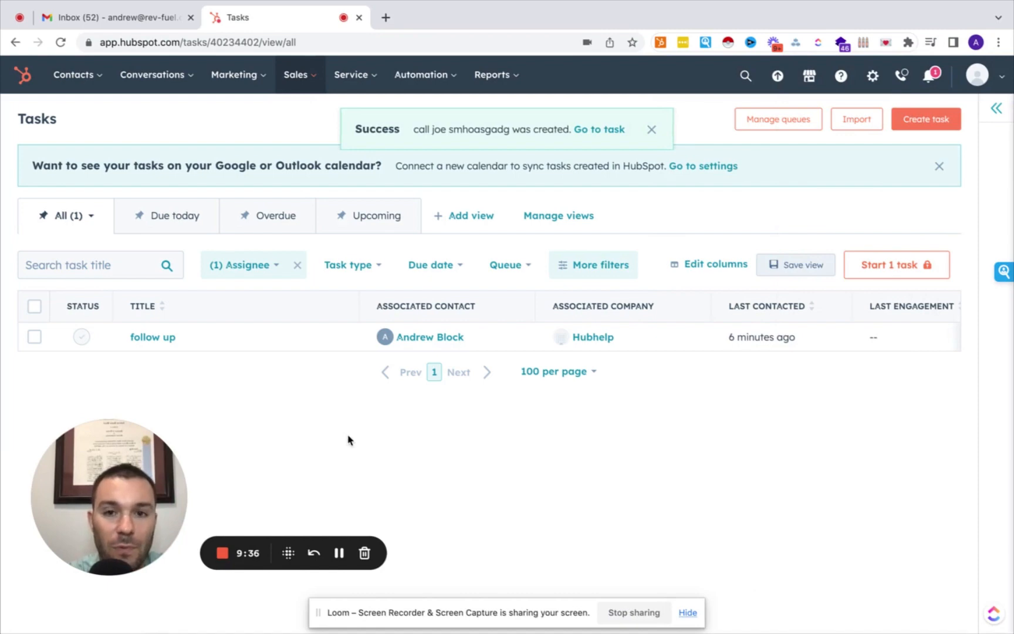
Clear the assignee filter and check the Due today, Overdue and Upcoming task views.
left_click(295, 265)
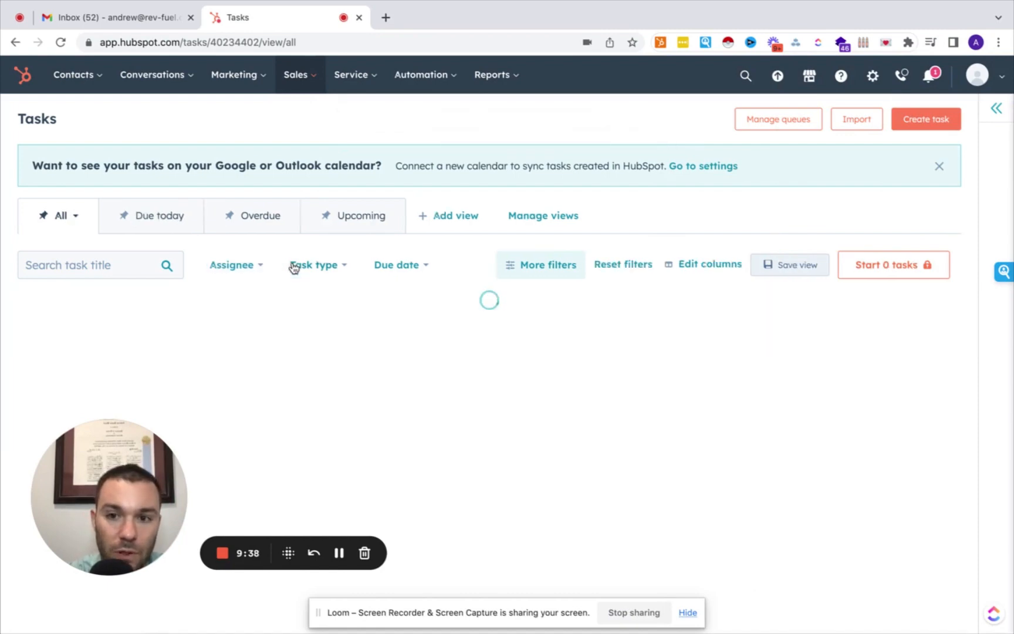
left_click(166, 228)
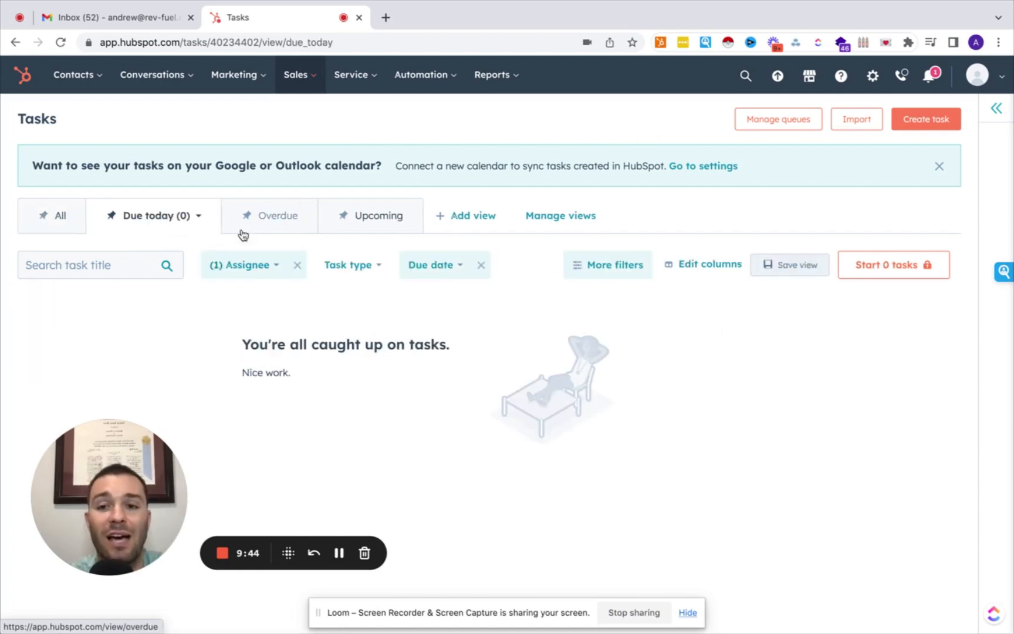
left_click(269, 219)
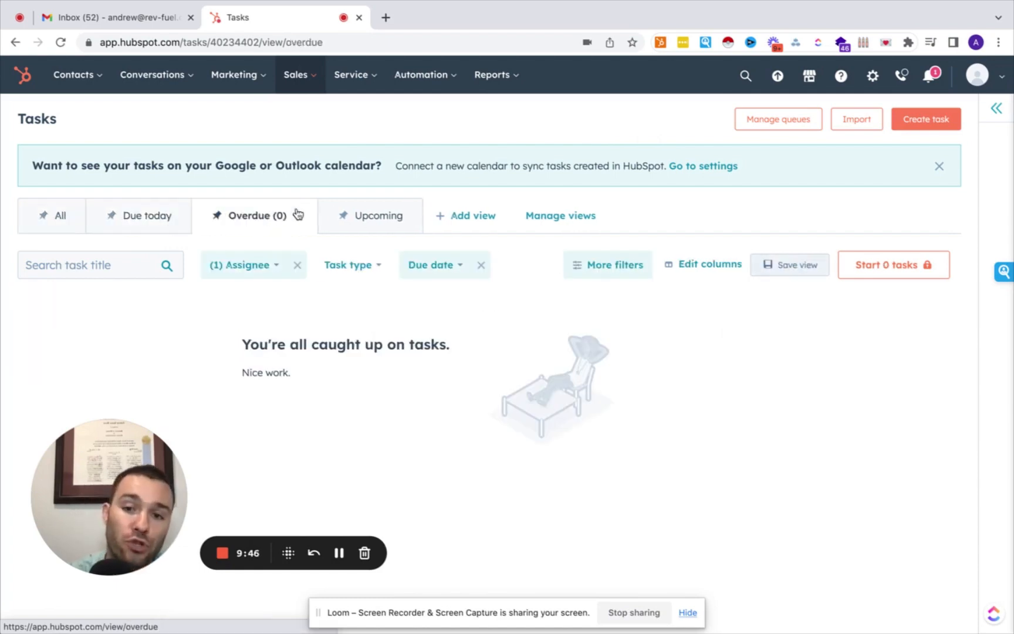
left_click(367, 216)
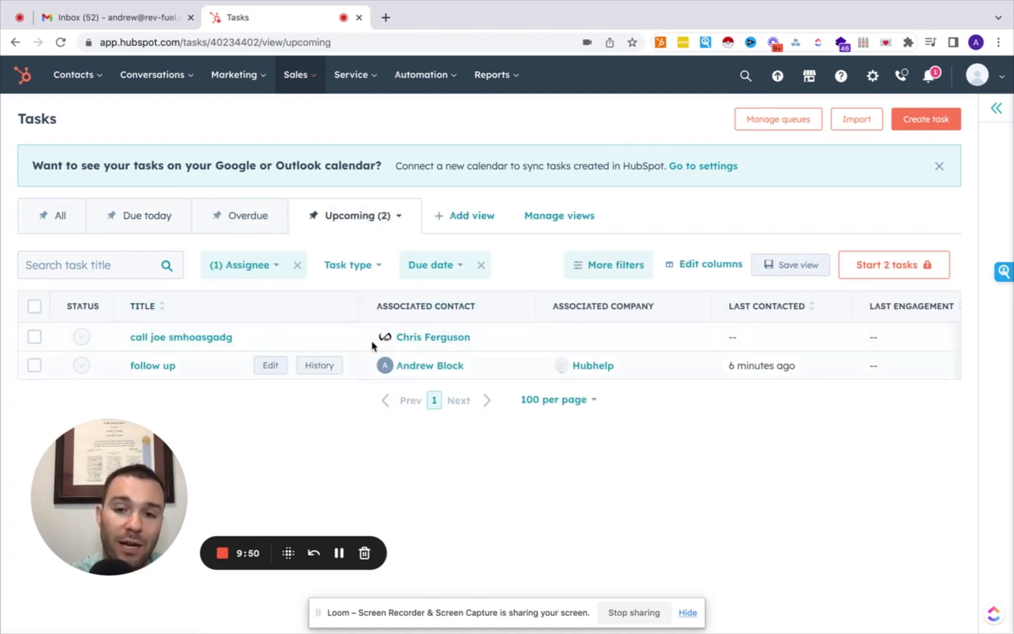
mouse_move(315, 339)
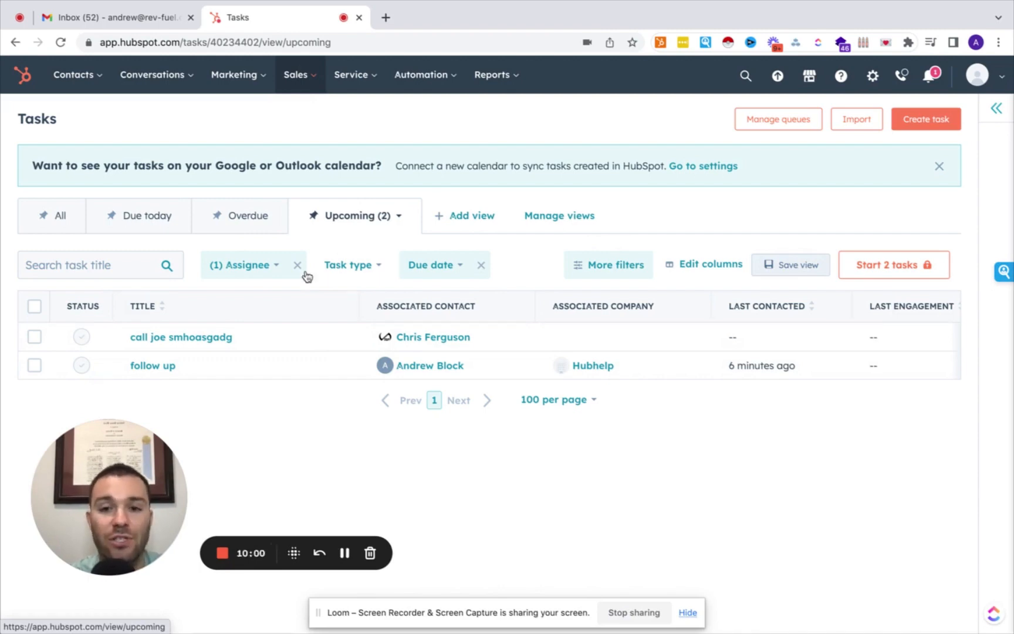
Mark the follow up task complete and view the contact's Tasks tab.
left_click(152, 368)
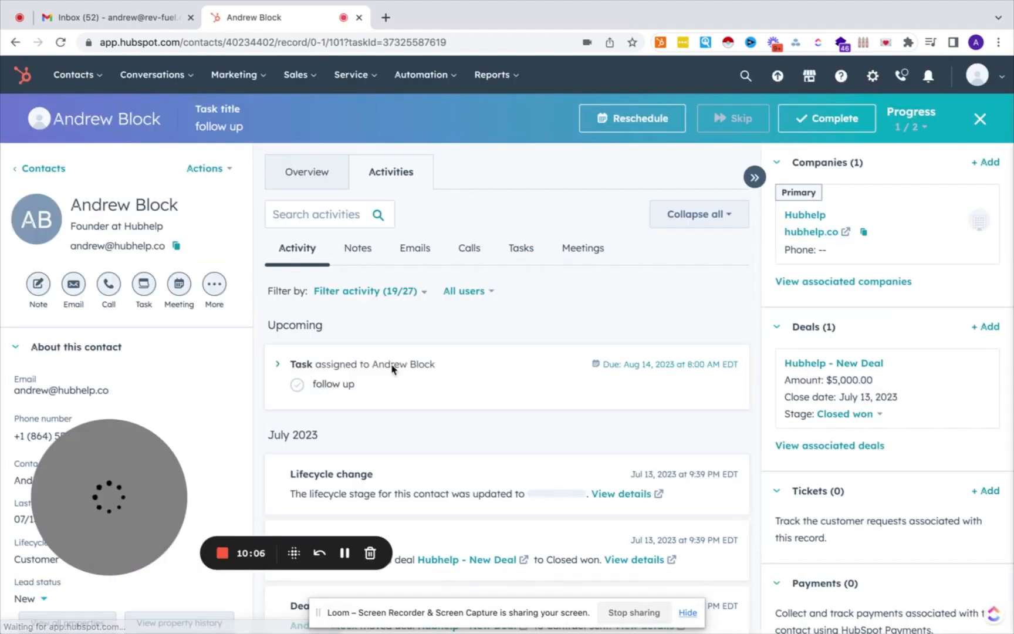
left_click(298, 386)
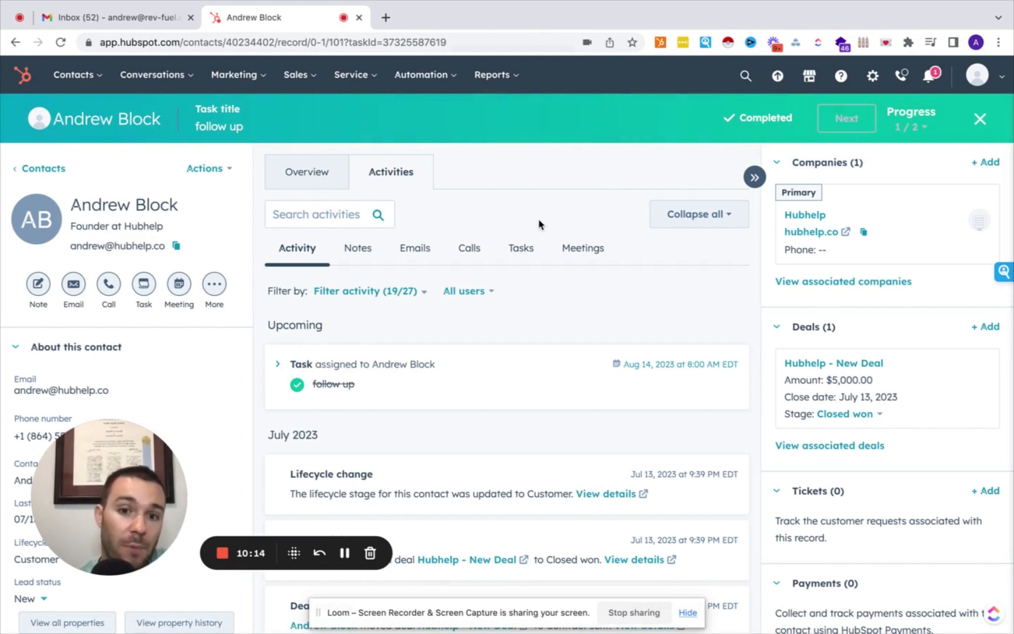
left_click(521, 248)
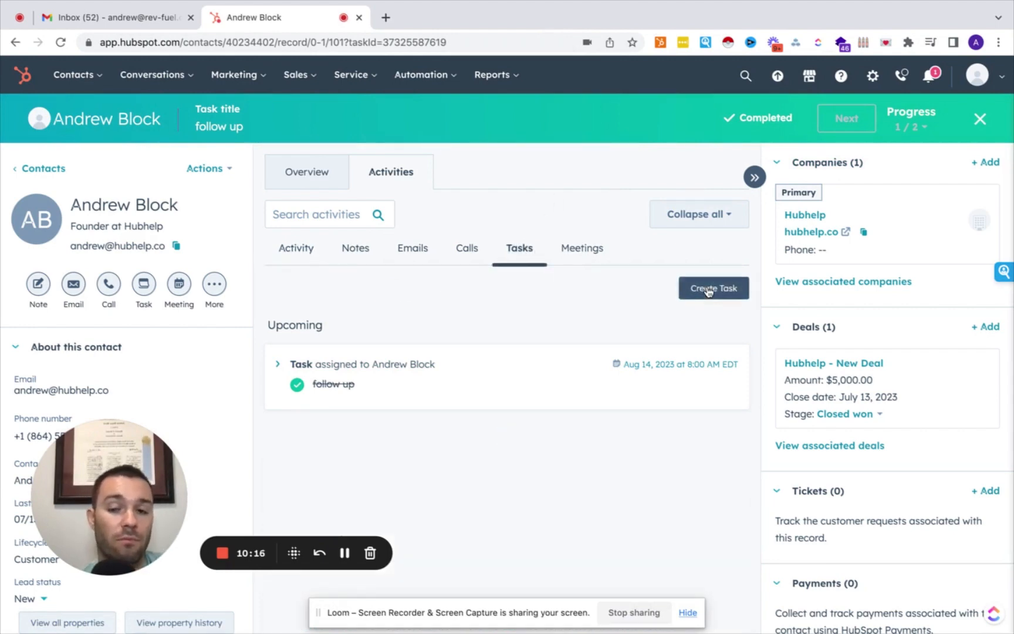
Start a new task for this contact, then discard it.
left_click(708, 290)
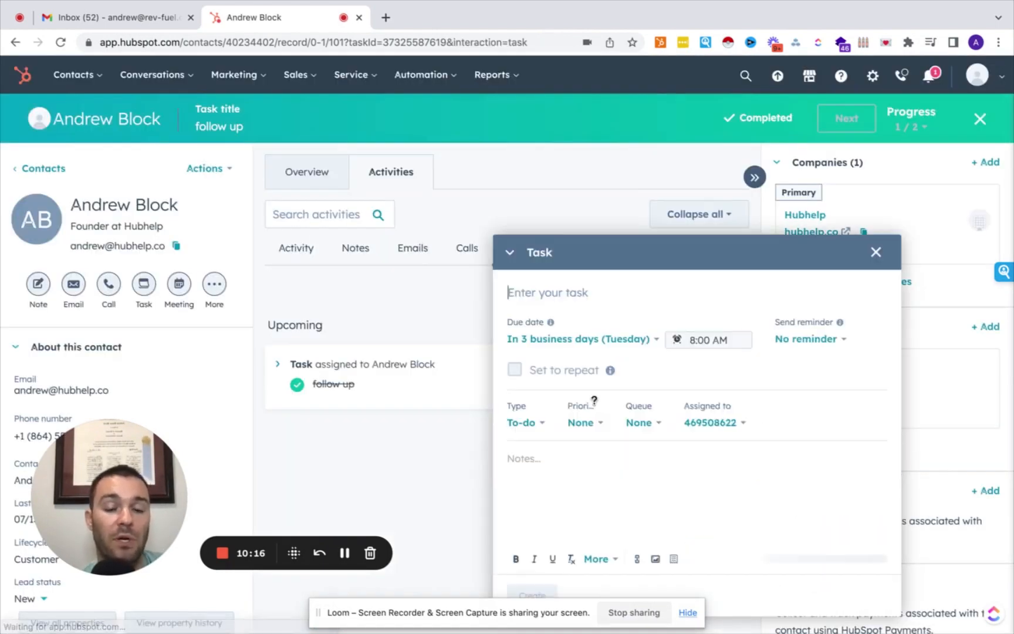
left_click(876, 252)
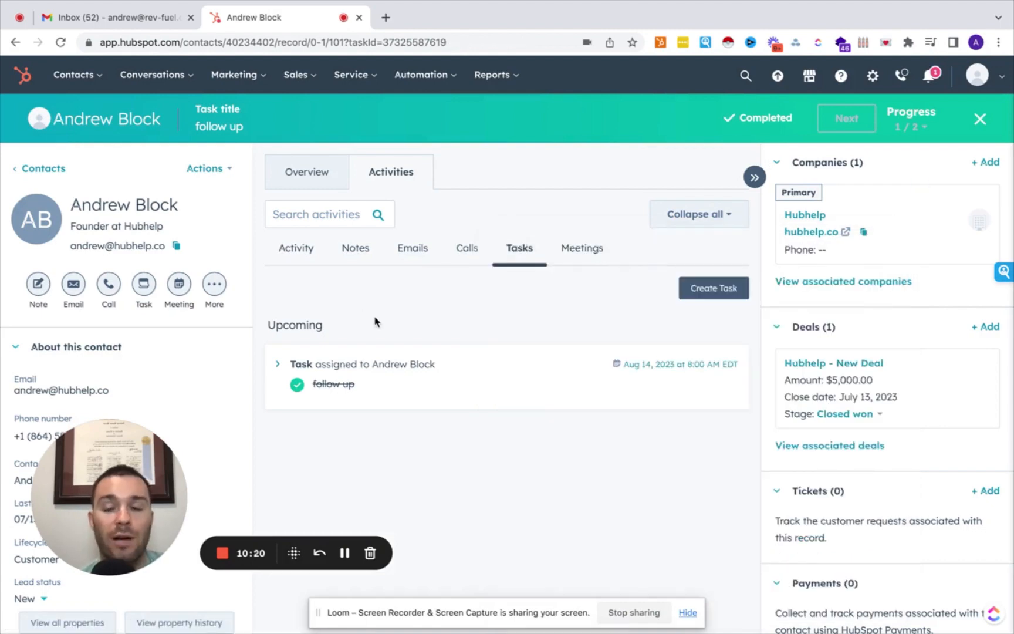
left_click(303, 87)
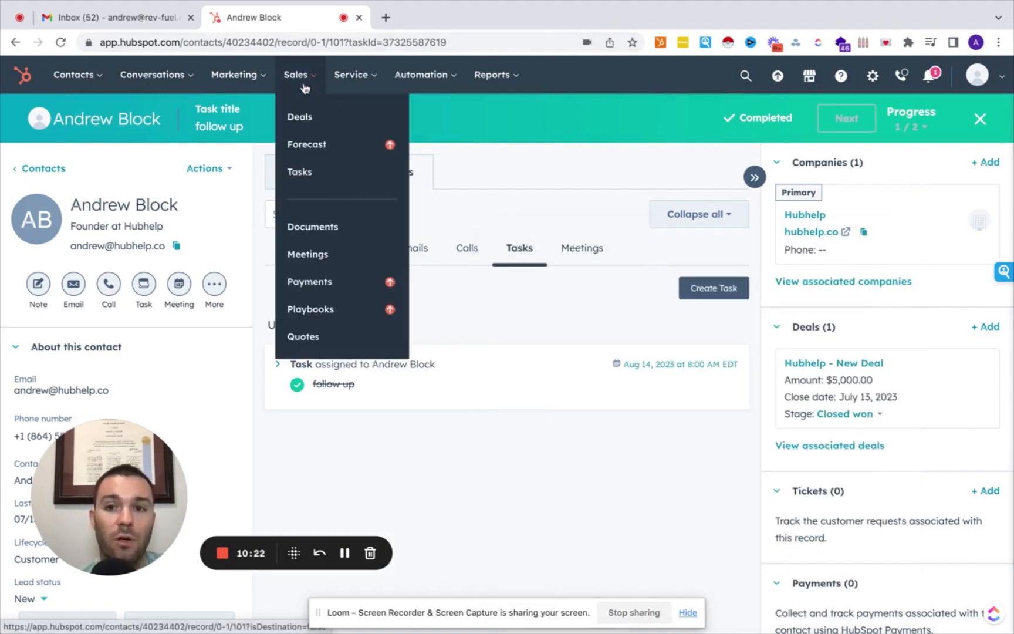
On the Meetings page, preview the booking page, pick the 10:00 am July 14 slot, then close it.
left_click(308, 257)
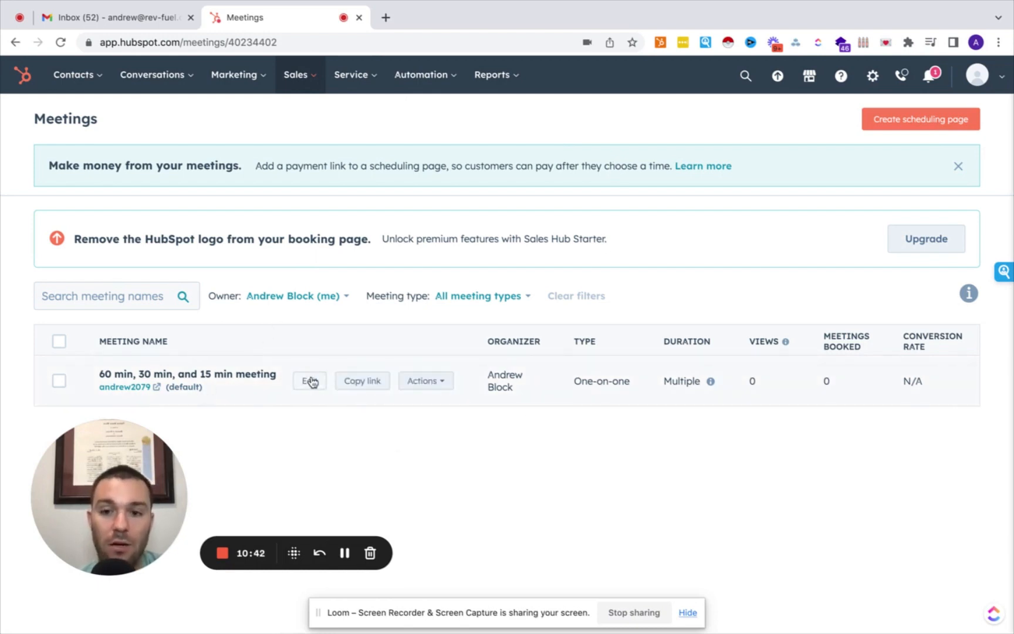
left_click(145, 387)
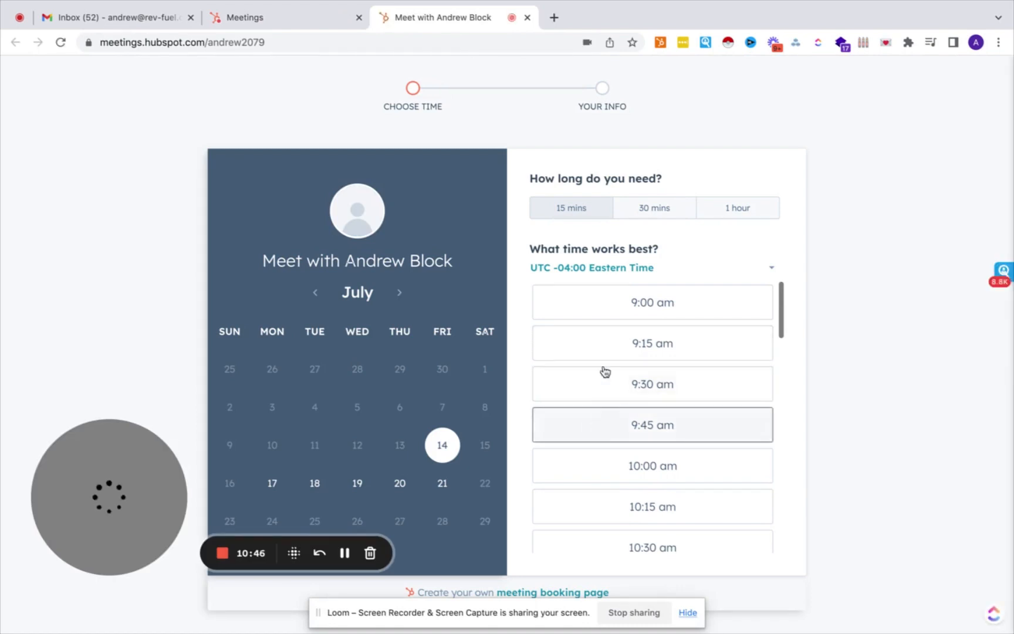
left_click(645, 458)
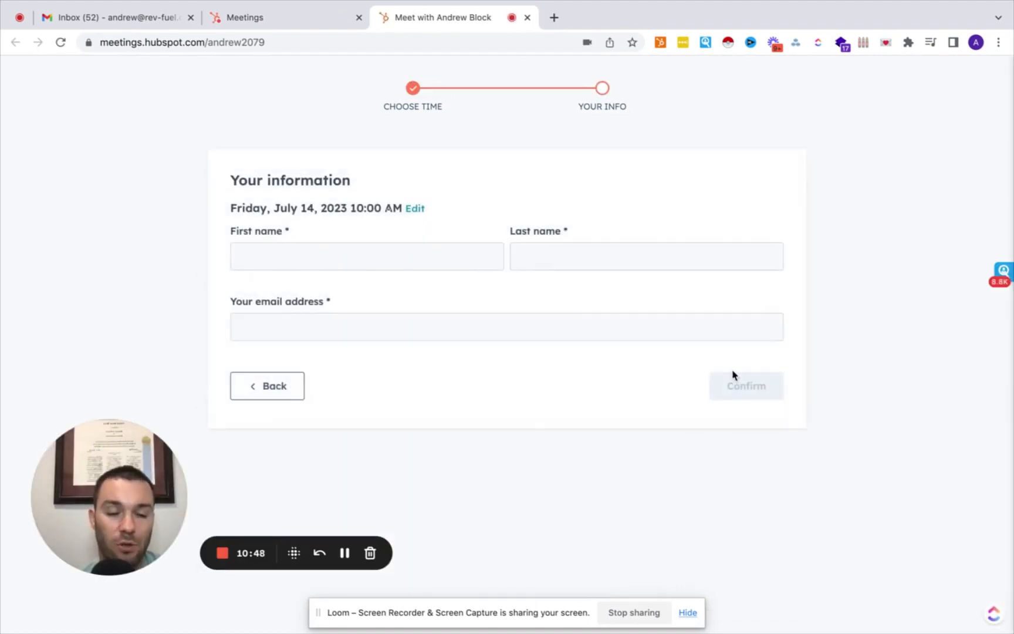
left_click(528, 18)
left_click(308, 380)
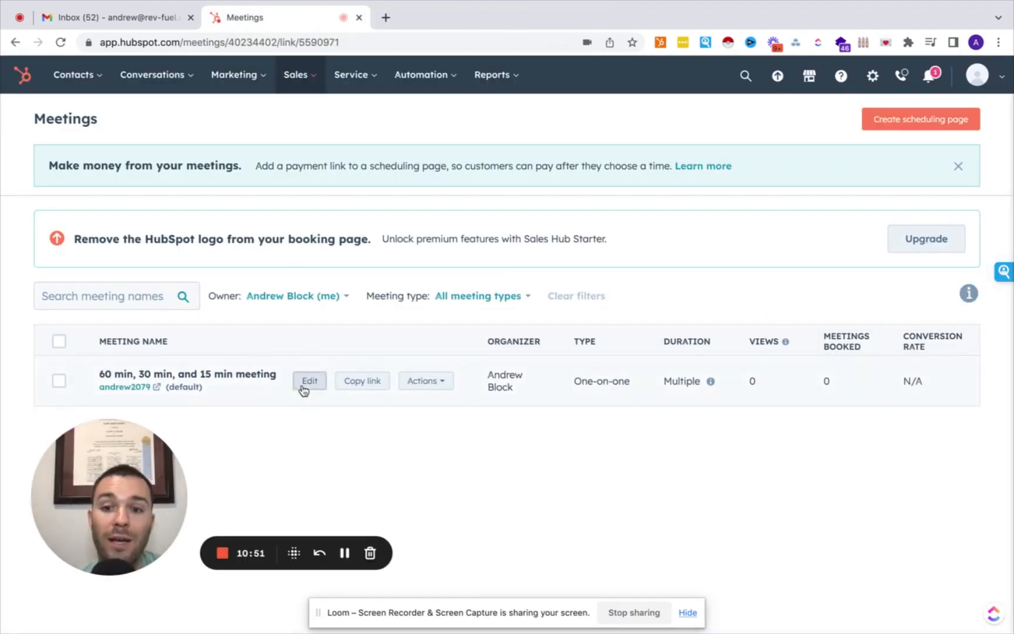
Edit the meeting's event title, then switch to its Scheduling settings.
scroll(190, 308, "down", 1)
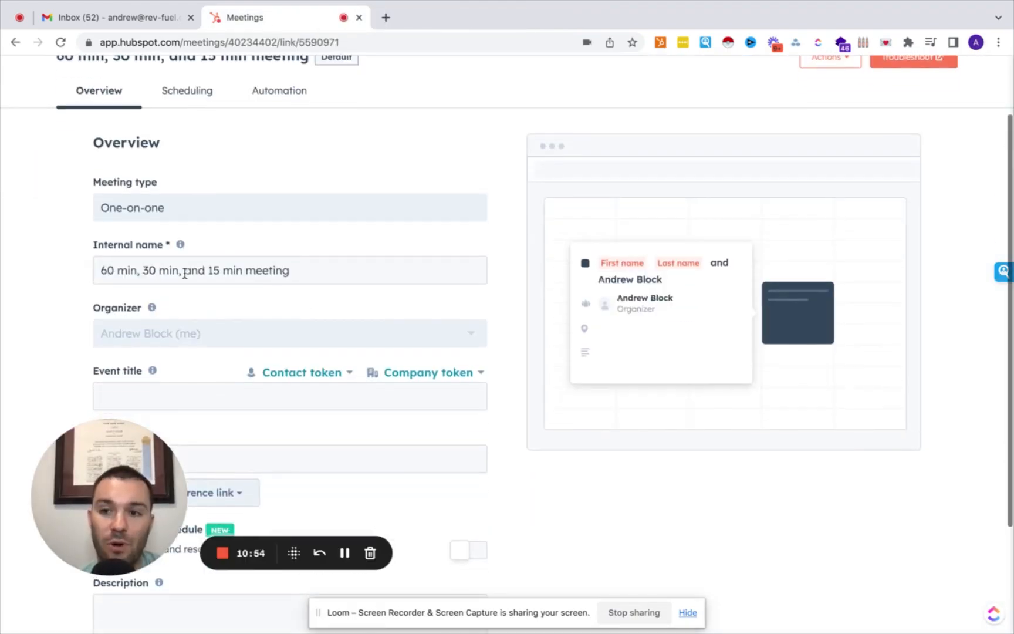
scroll(285, 267, "down", 2)
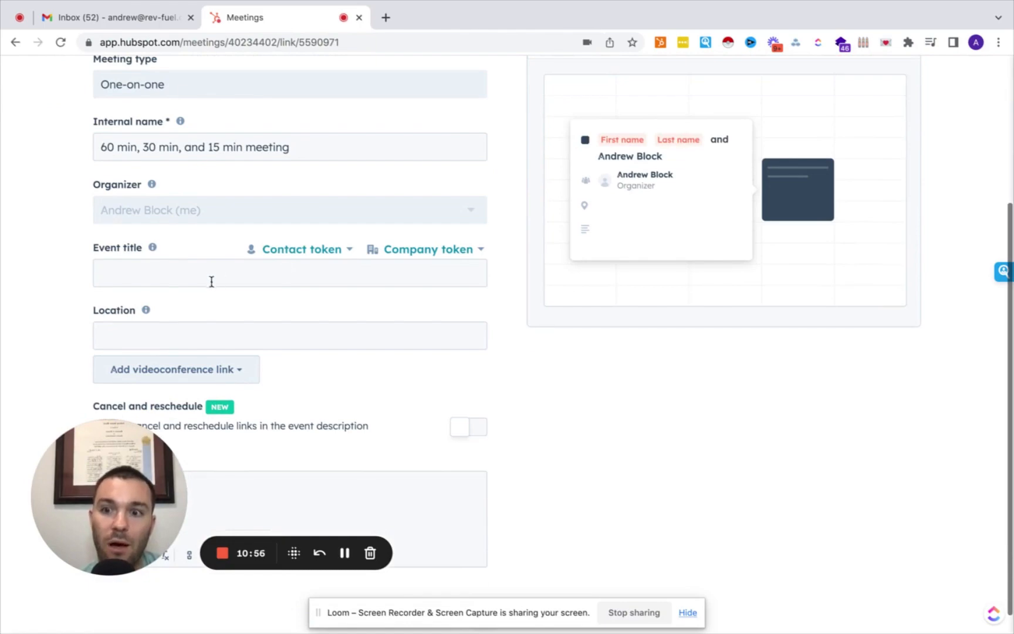
left_click(208, 278)
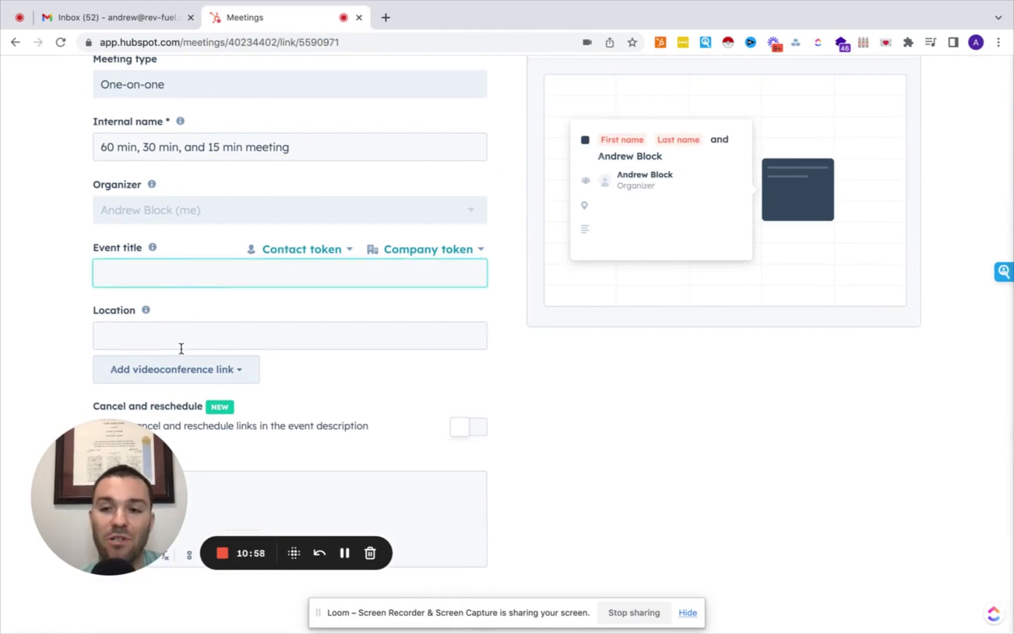
scroll(182, 350, "down", 1)
scroll(184, 264, "up", 5)
left_click(183, 171)
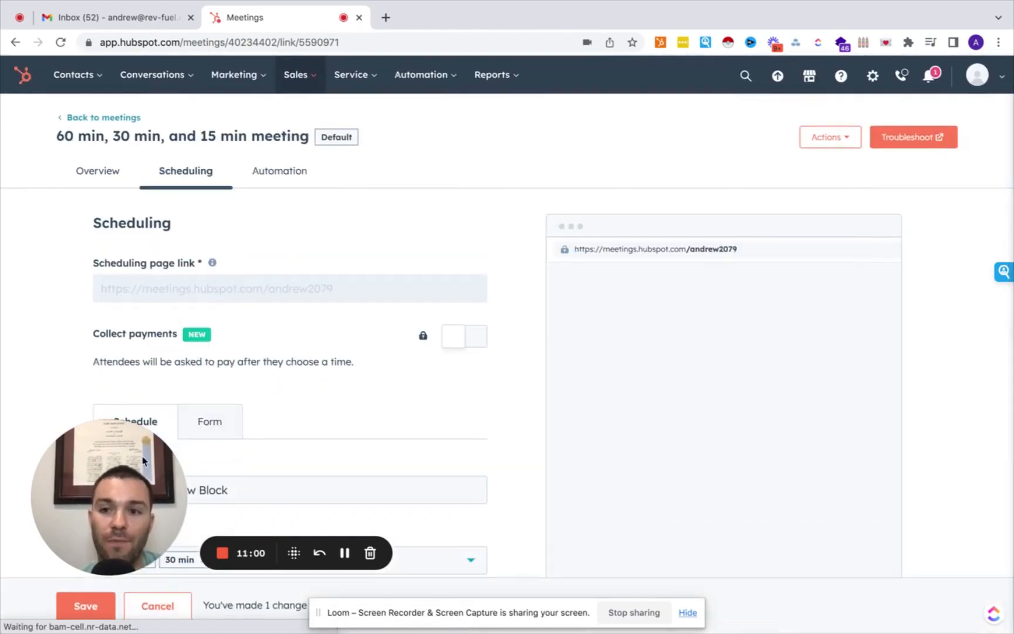
Review the booking form's question fields under the Scheduling Form sub-tab.
left_click_drag(143, 462, 813, 130)
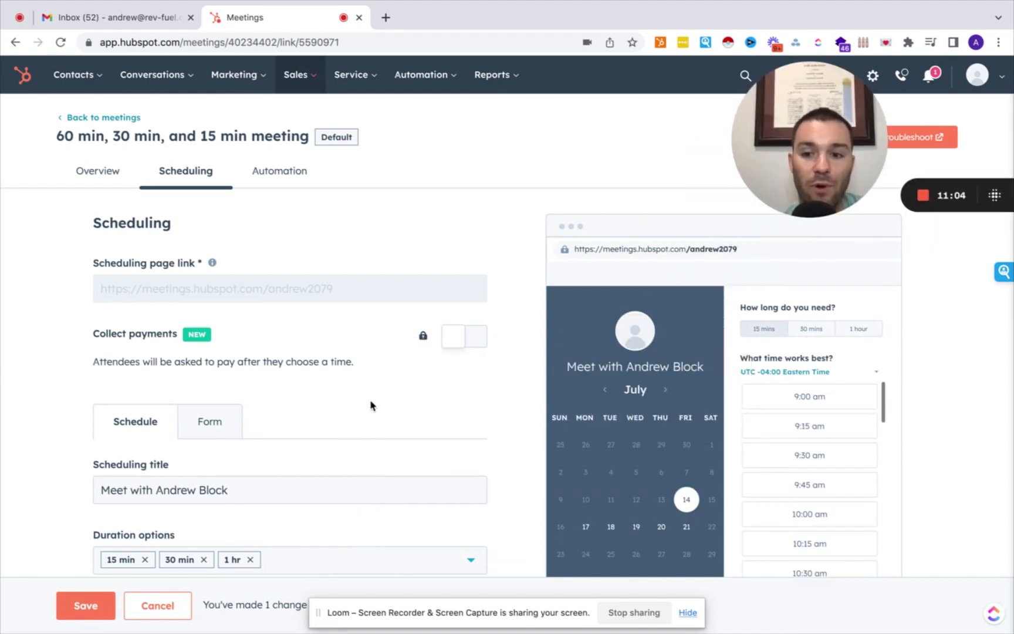
scroll(372, 404, "down", 4)
scroll(328, 334, "up", 5)
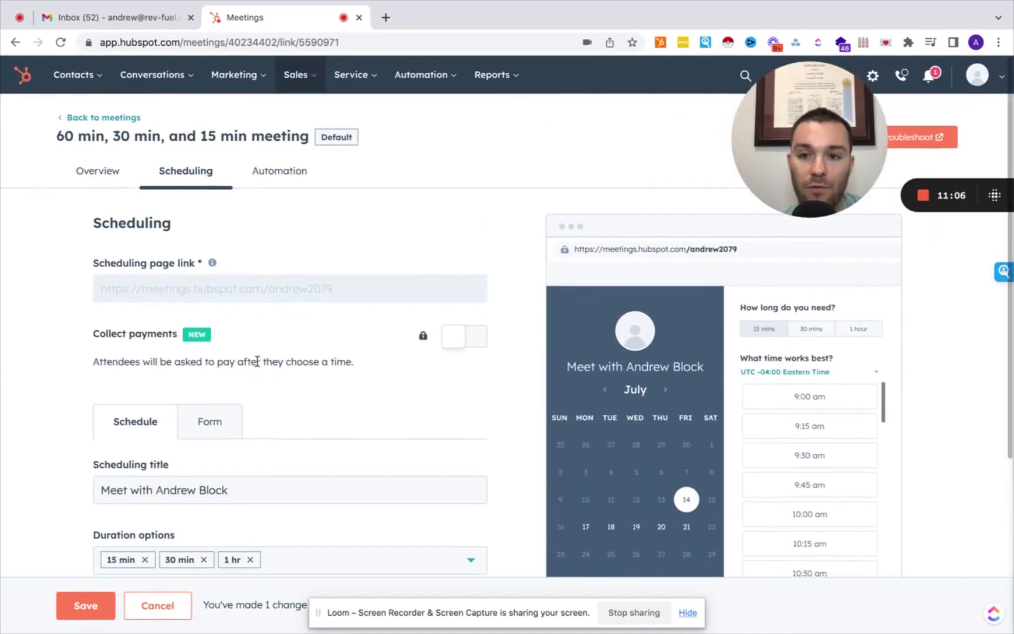
left_click(212, 427)
scroll(213, 426, "down", 5)
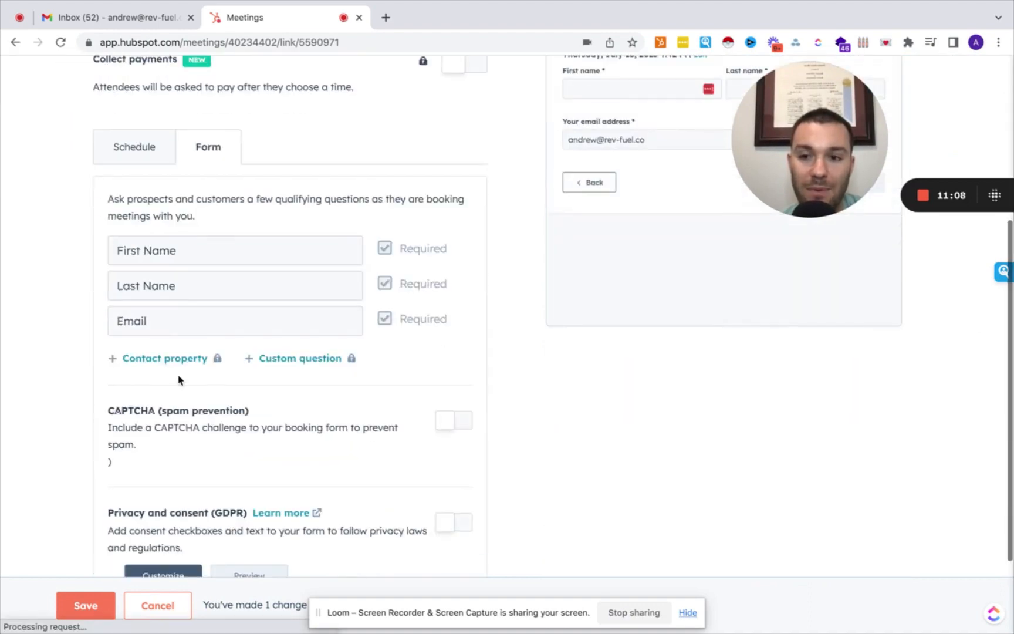
scroll(264, 431, "down", 1)
scroll(297, 453, "down", 2)
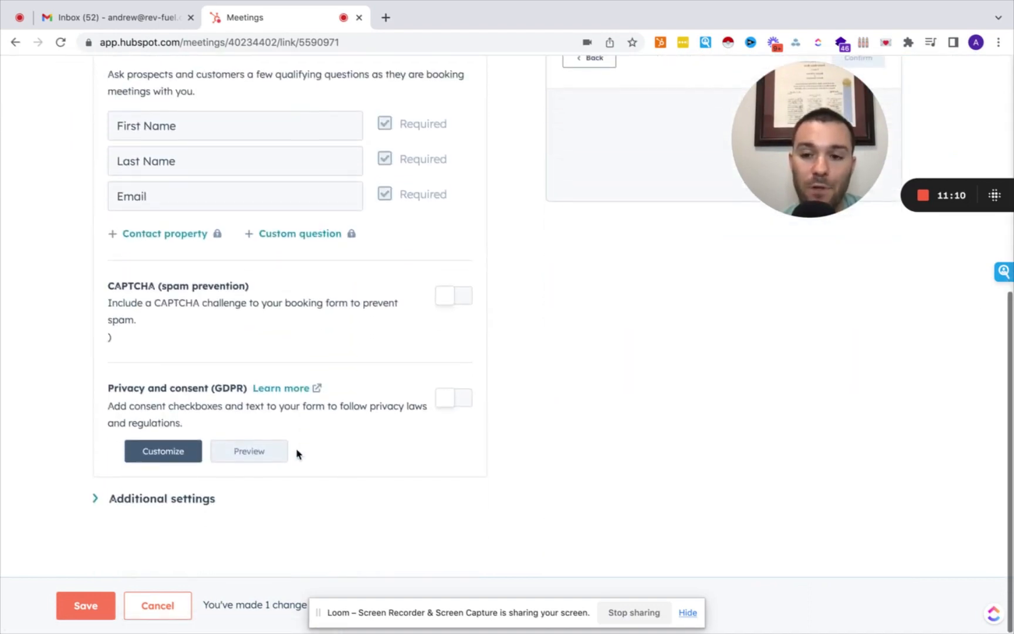
scroll(297, 453, "up", 6)
scroll(297, 454, "down", 1)
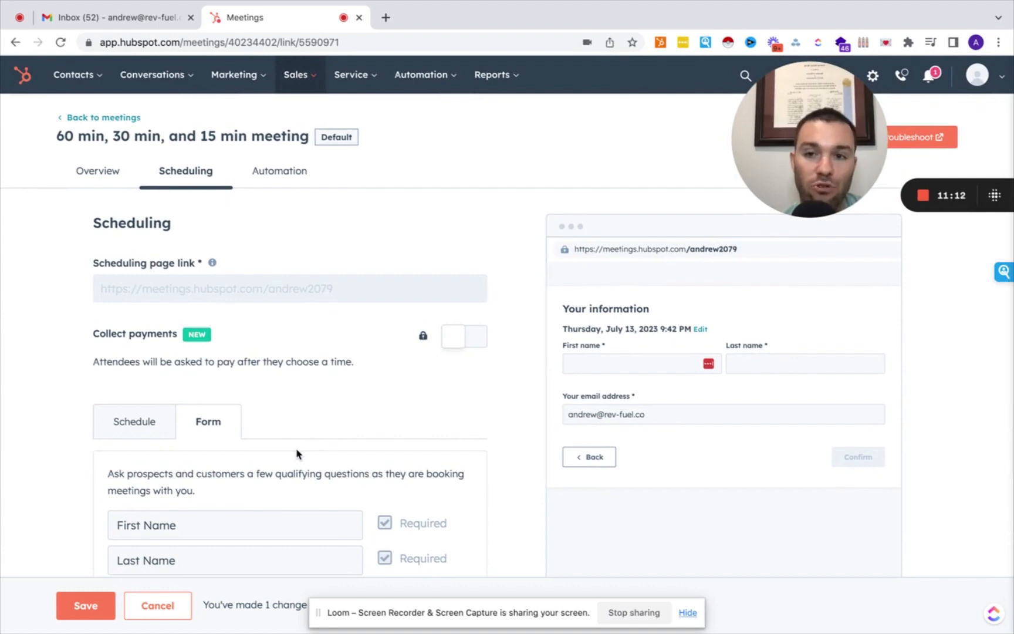
left_click_drag(753, 120, 298, 327)
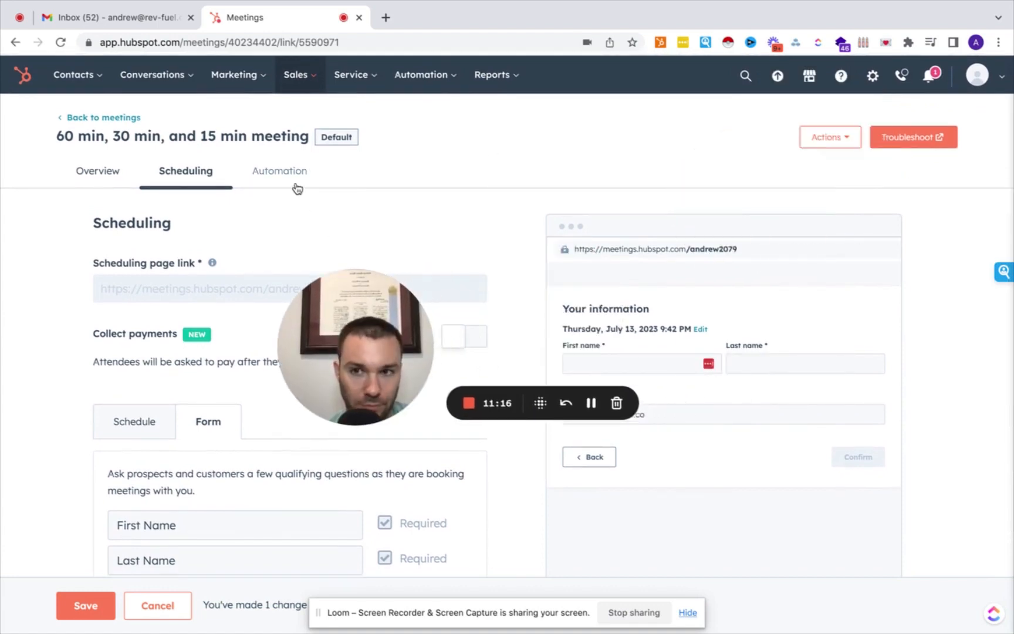
left_click(872, 82)
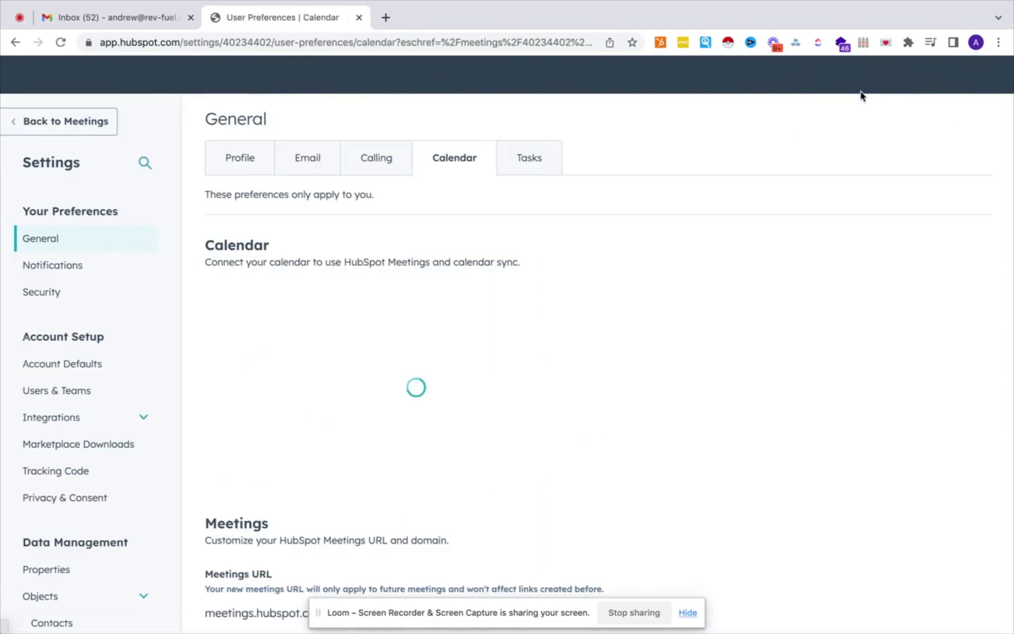
Open Properties settings and switch the object list to the 52 Deal properties.
scroll(97, 355, "down", 5)
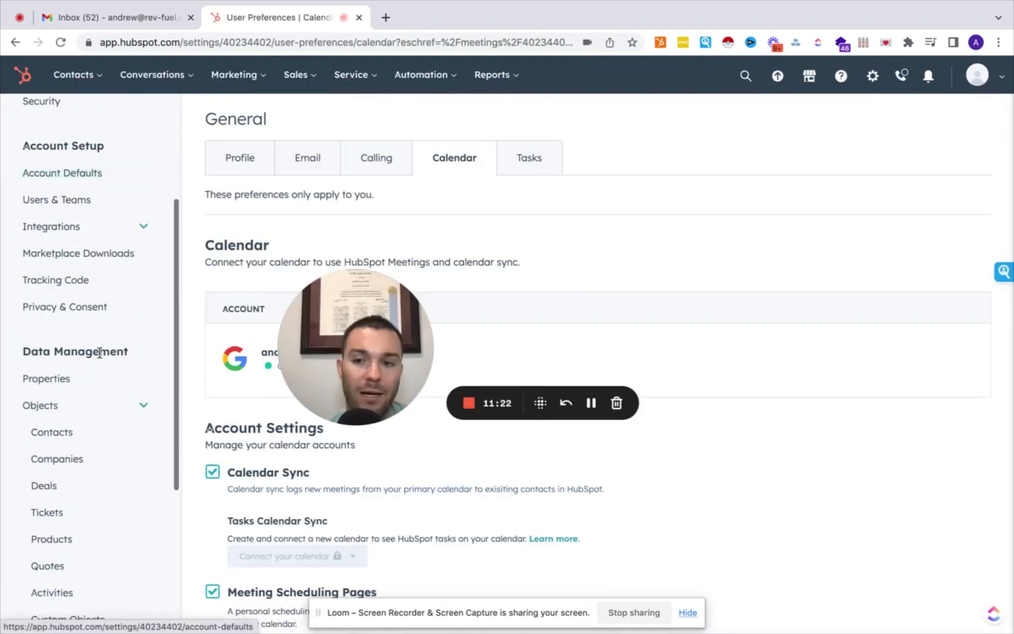
scroll(100, 352, "down", 1)
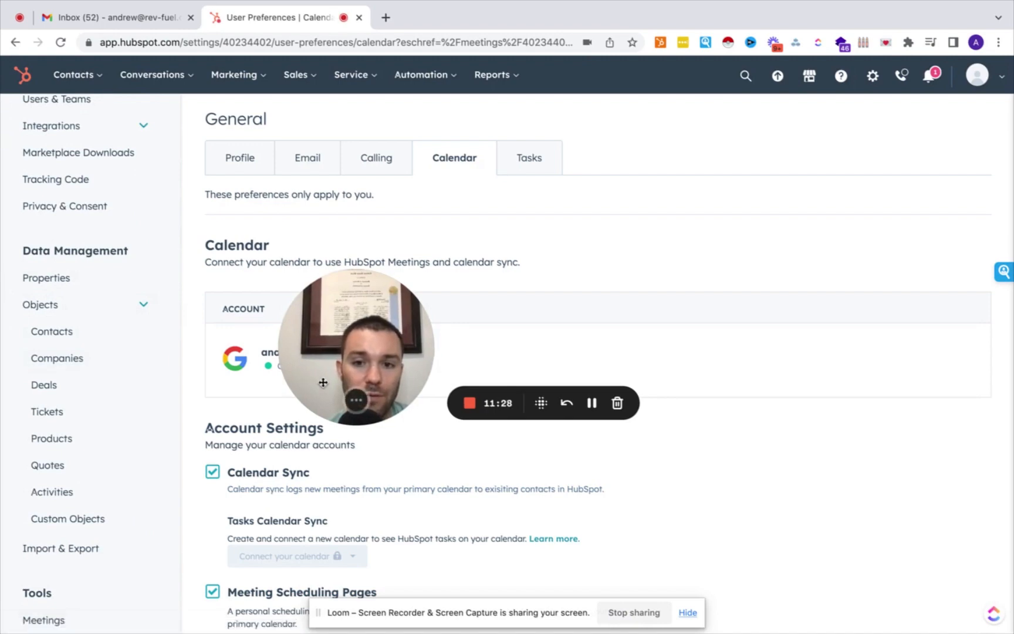
left_click_drag(308, 382, 389, 447)
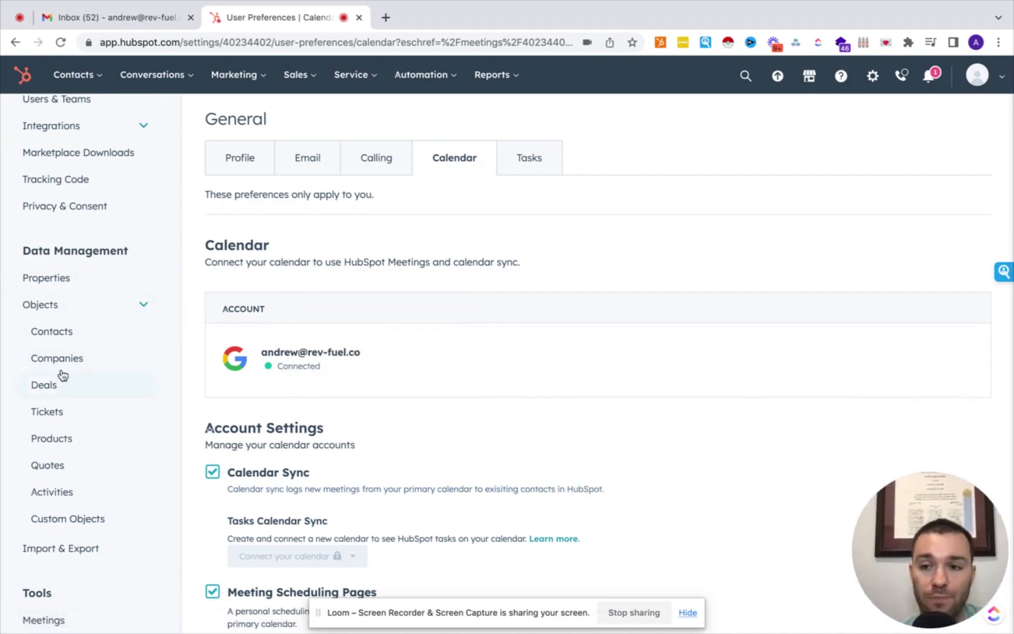
left_click(63, 285)
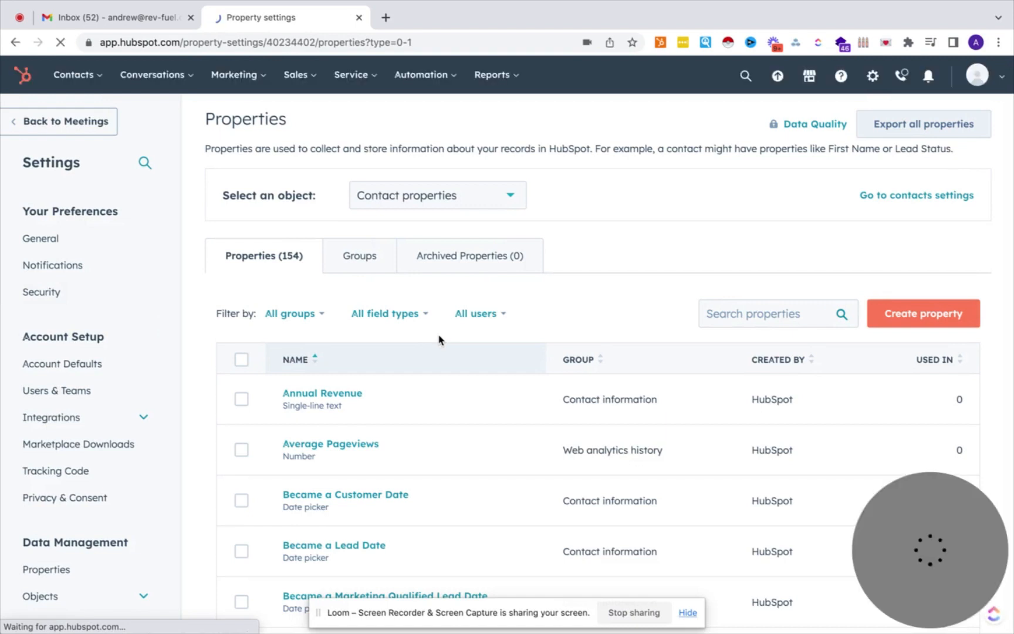
left_click(491, 202)
left_click(428, 287)
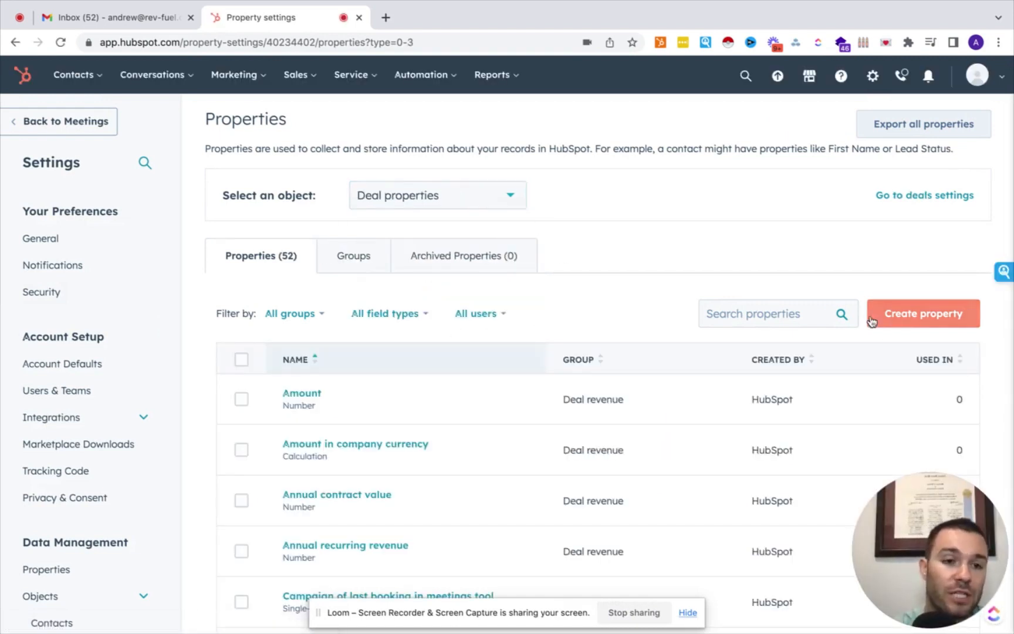
Start a new Deal property labelled Packages in the Deal information group.
left_click(871, 321)
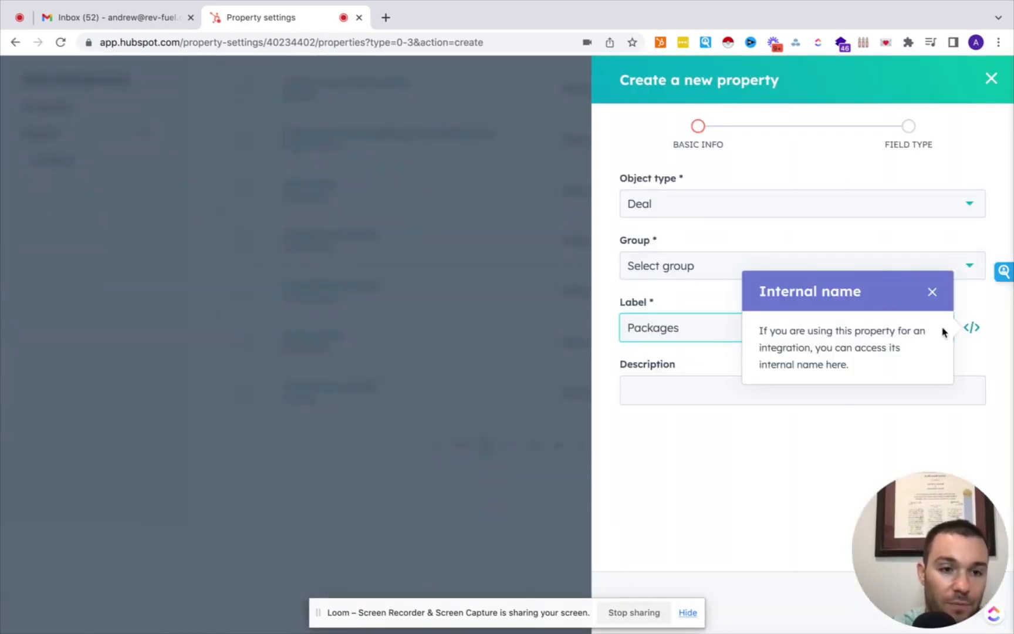
left_click(932, 294)
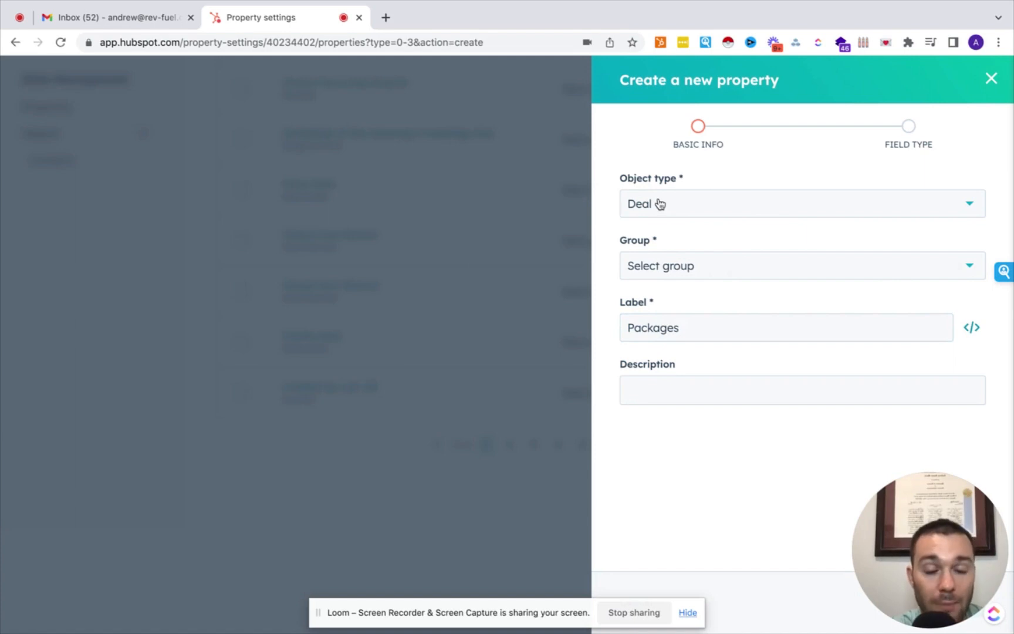
left_click(659, 203)
left_click(657, 208)
left_click(660, 278)
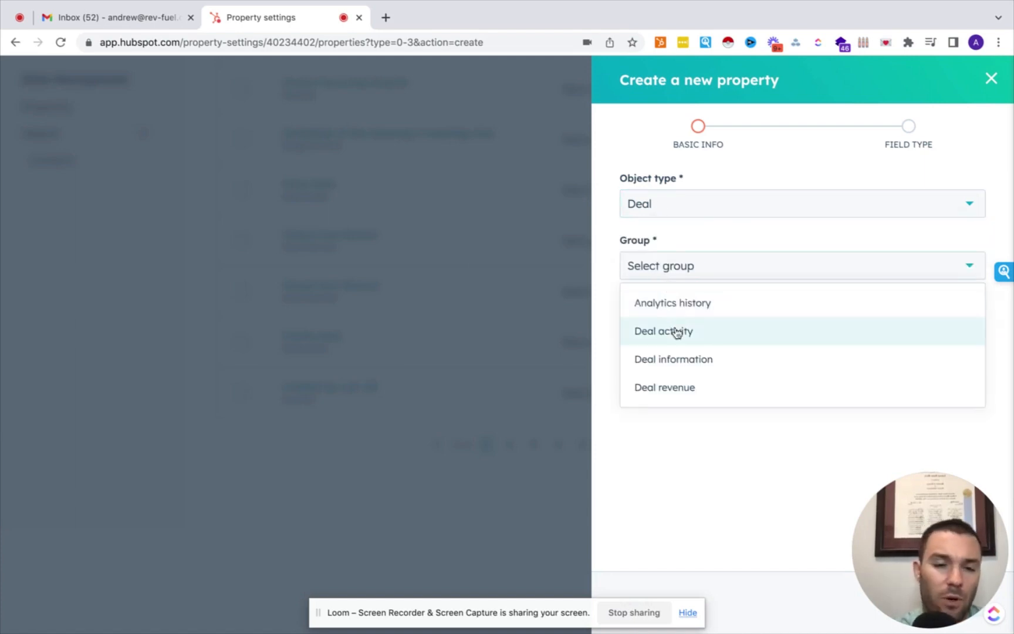
left_click(675, 360)
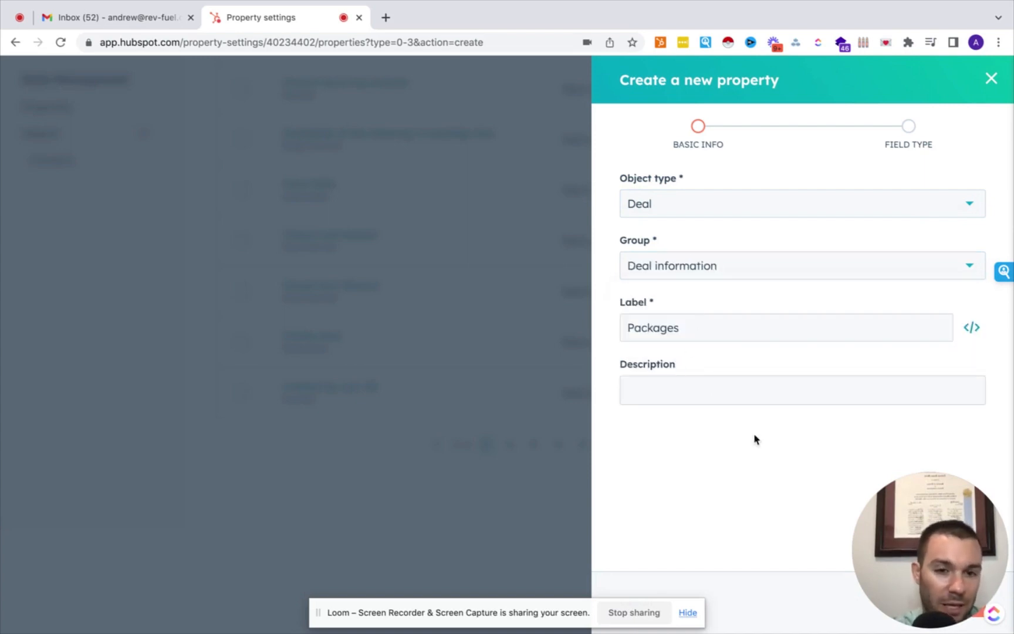
left_click_drag(967, 566, 62, 480)
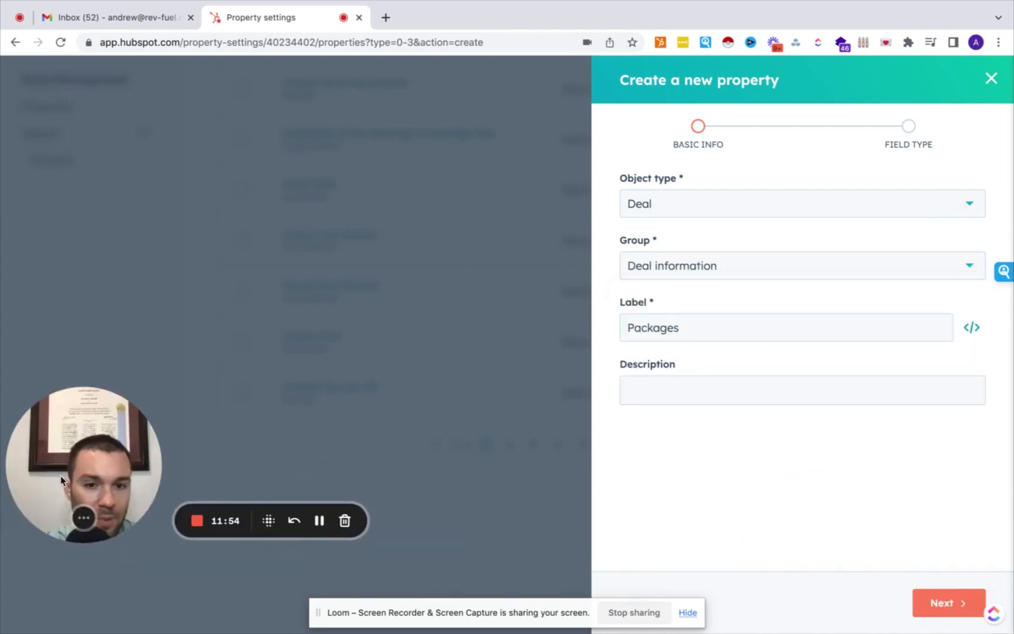
left_click(955, 604)
Make Packages a dropdown select with options Package 1, 2, 3 and 5, and create it.
left_click(691, 233)
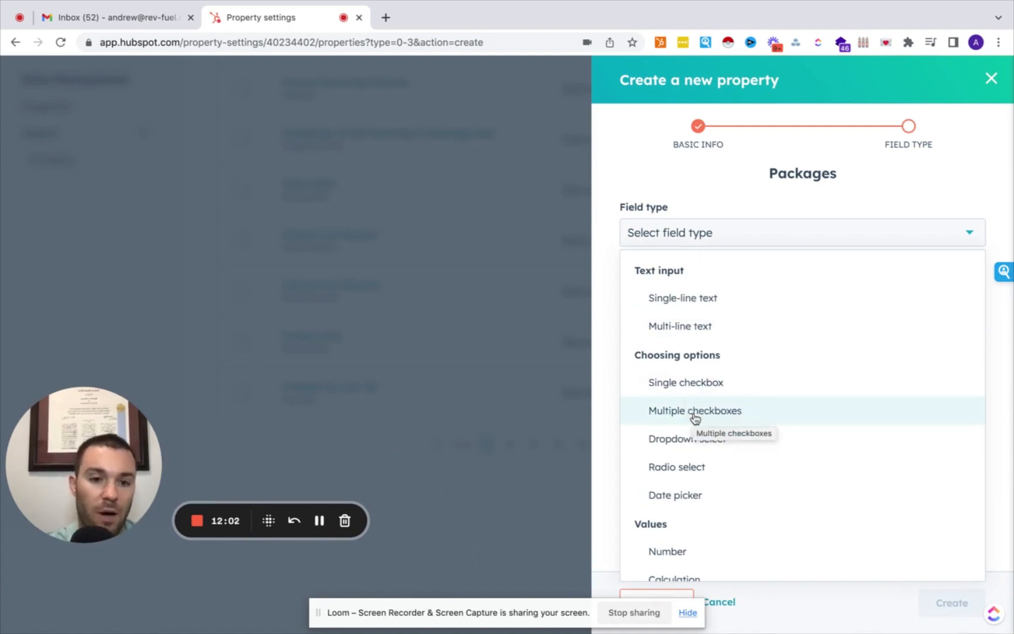
left_click(684, 446)
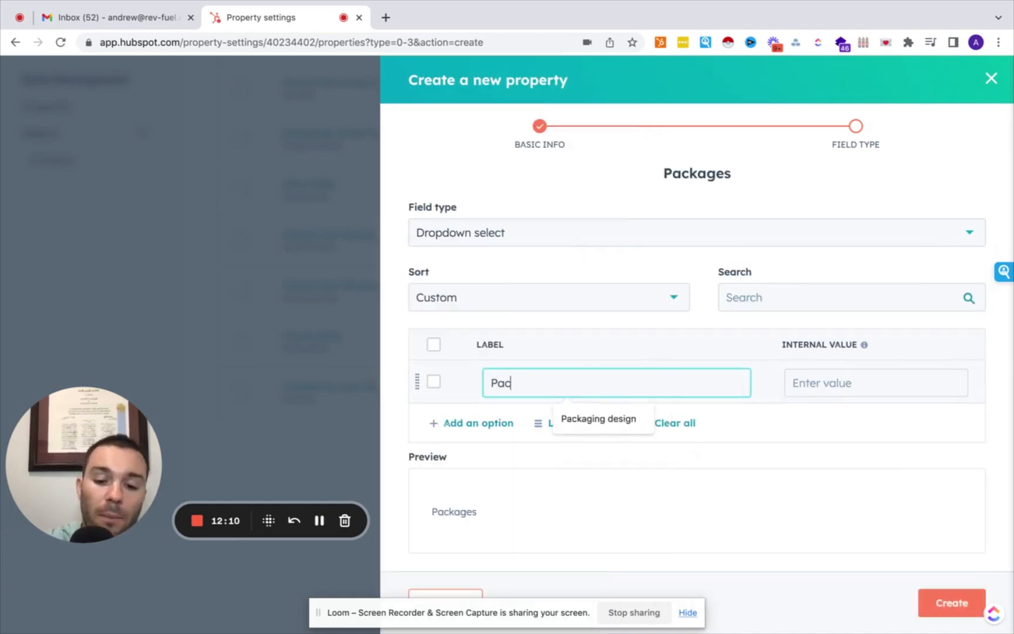
type("Package 1")
key("Return")
type("2")
key("Return")
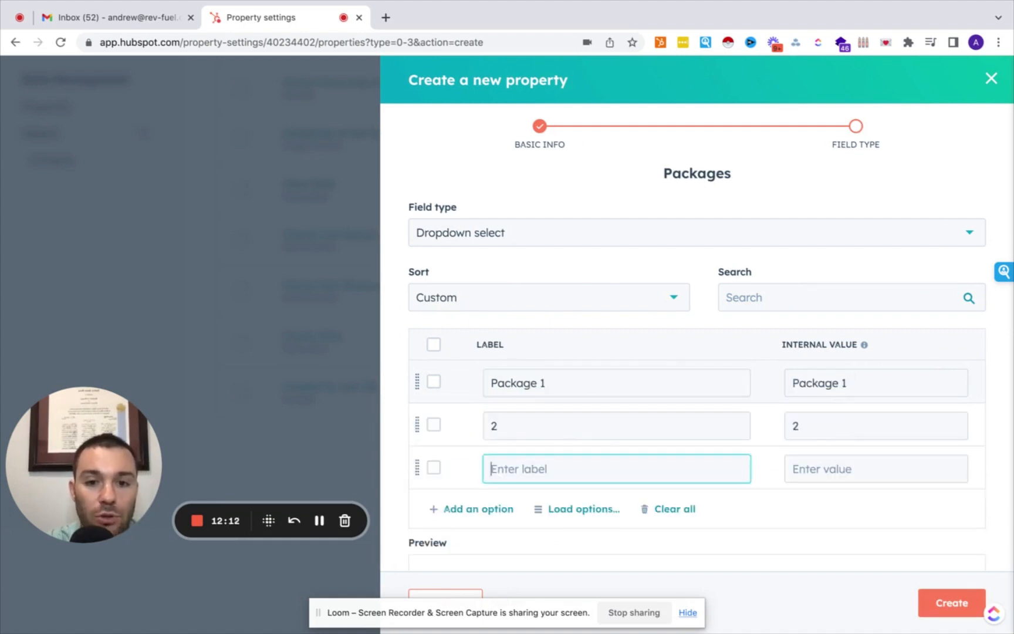
type("3")
key("Return")
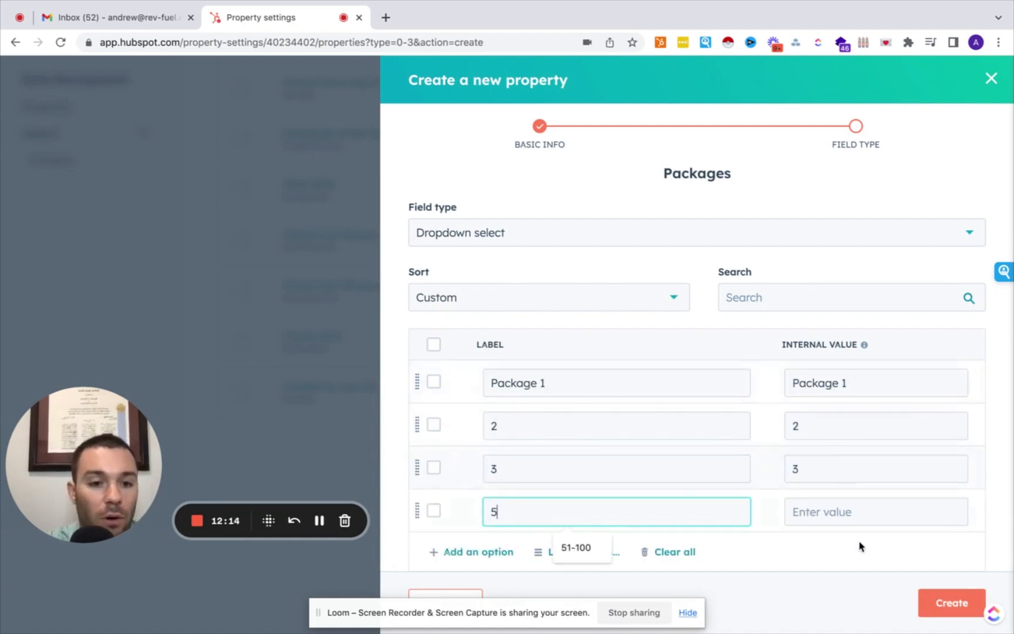
left_click(820, 578)
left_click(951, 603)
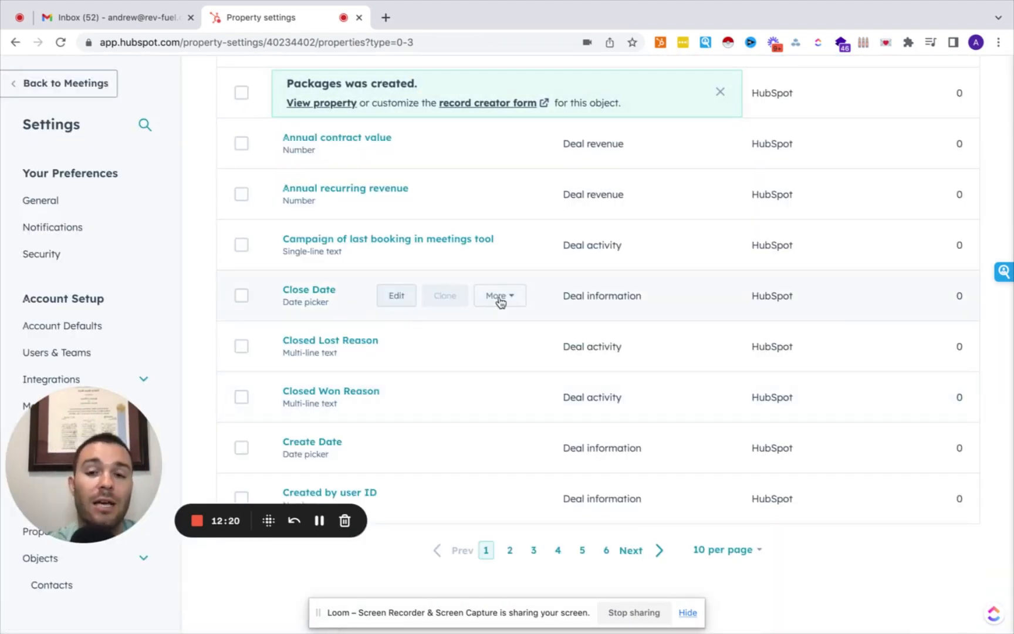
Check the property object type list, keeping Deal properties shown.
scroll(497, 297, "up", 6)
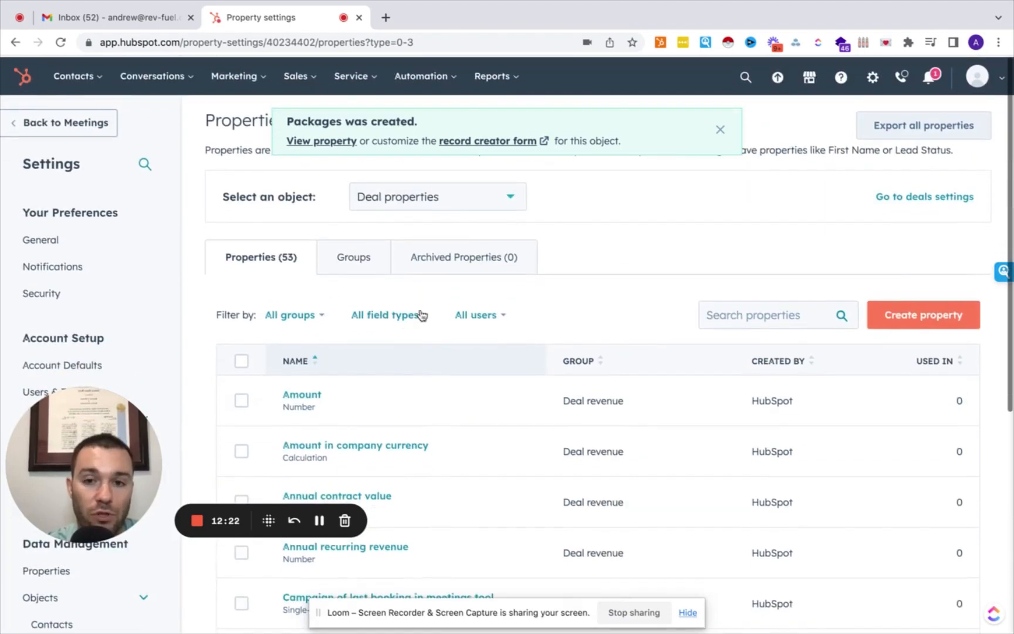
scroll(400, 385, "down", 5)
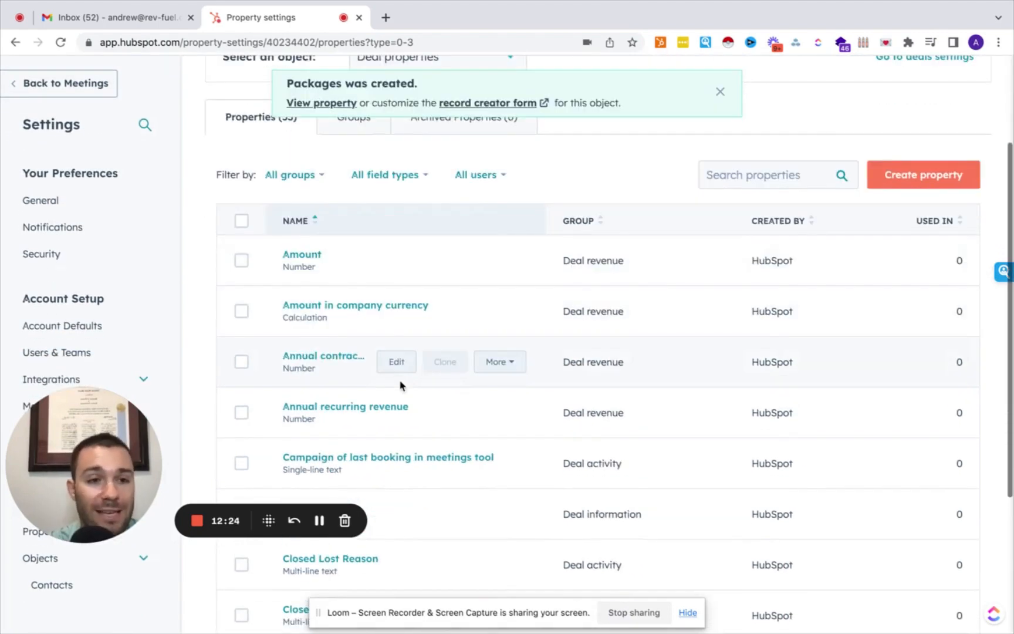
scroll(400, 385, "up", 5)
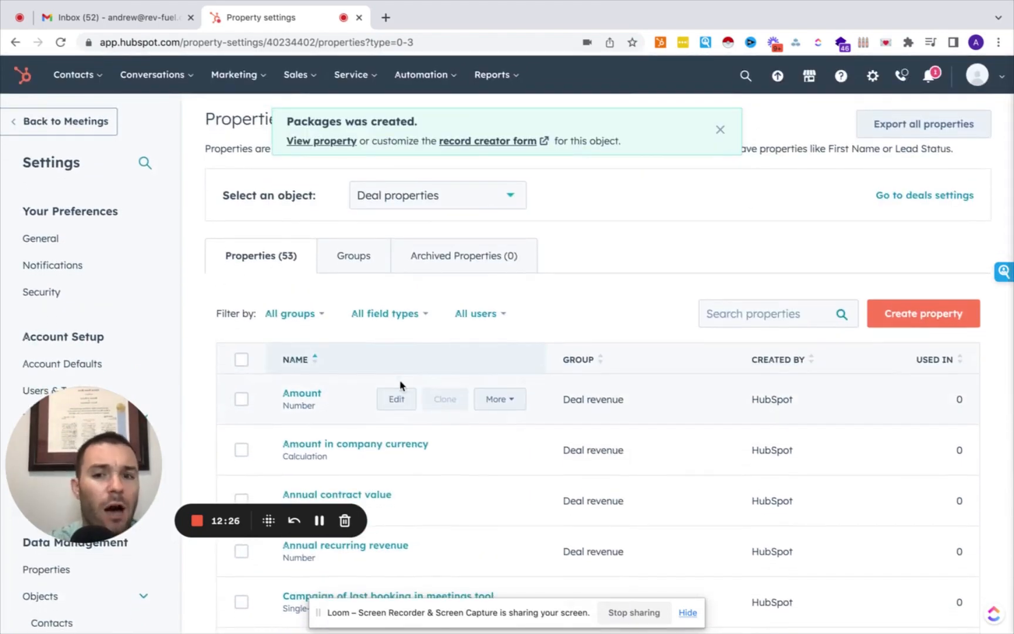
left_click(445, 199)
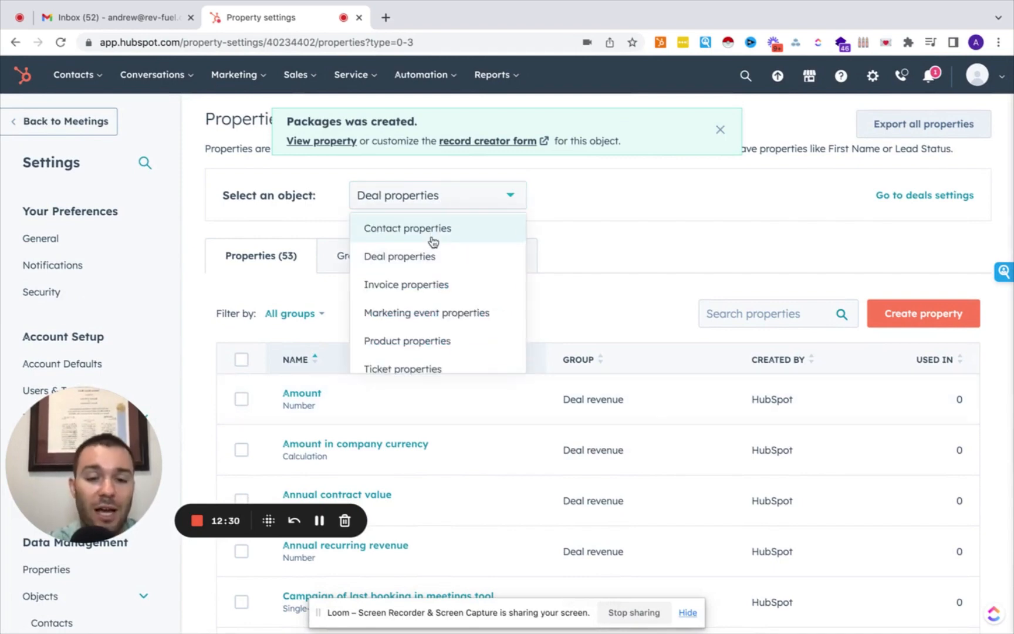
scroll(433, 242, "up", 2)
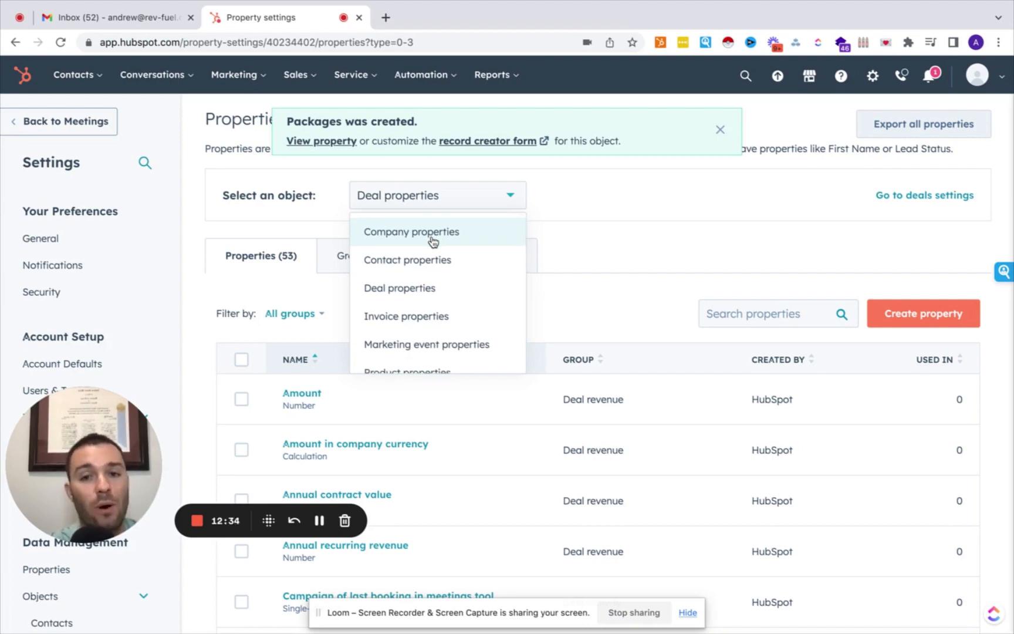
scroll(426, 315, "down", 2)
scroll(426, 314, "up", 2)
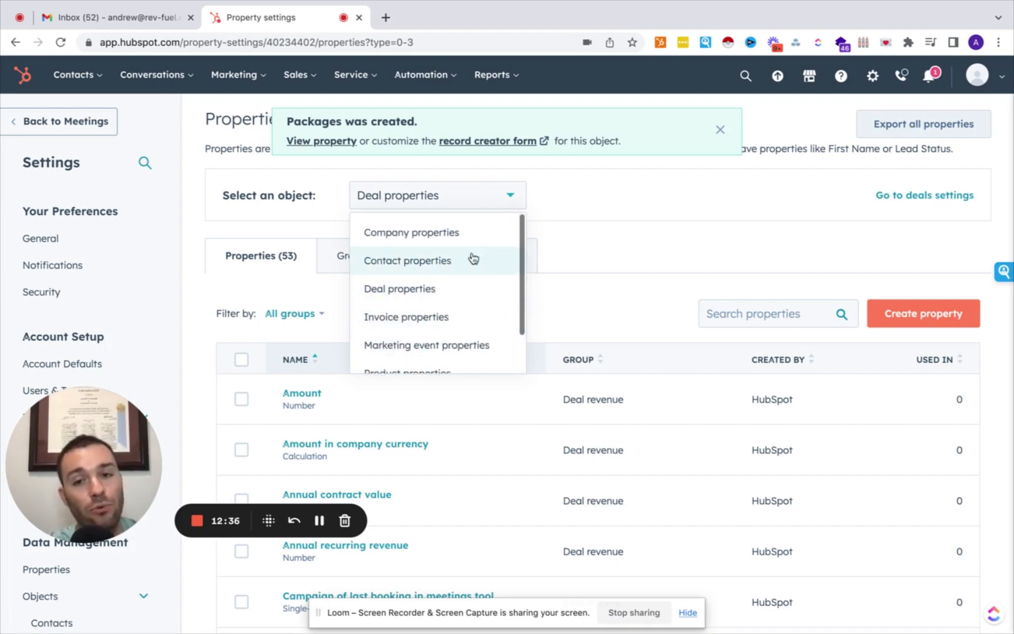
left_click(584, 255)
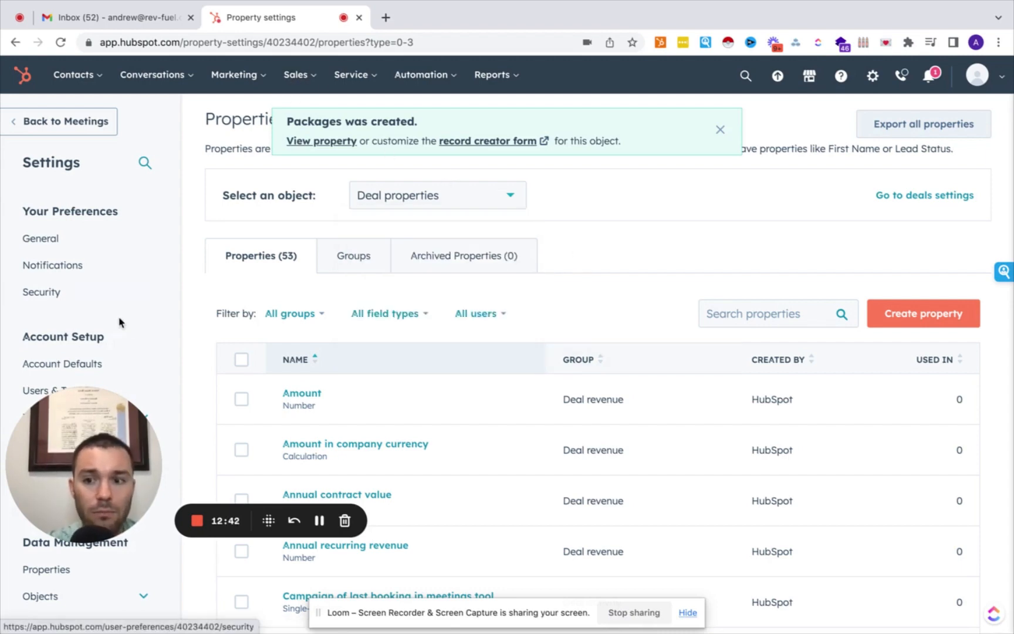
Go to the Deals settings under Objects in the Settings sidebar.
left_click_drag(70, 434, 790, 427)
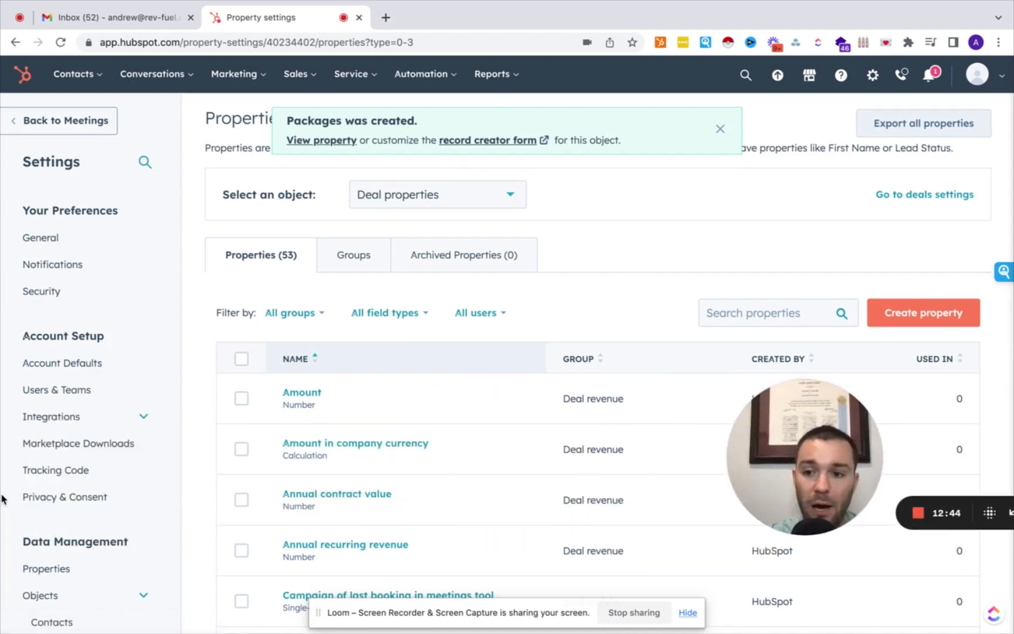
scroll(53, 457, "down", 3)
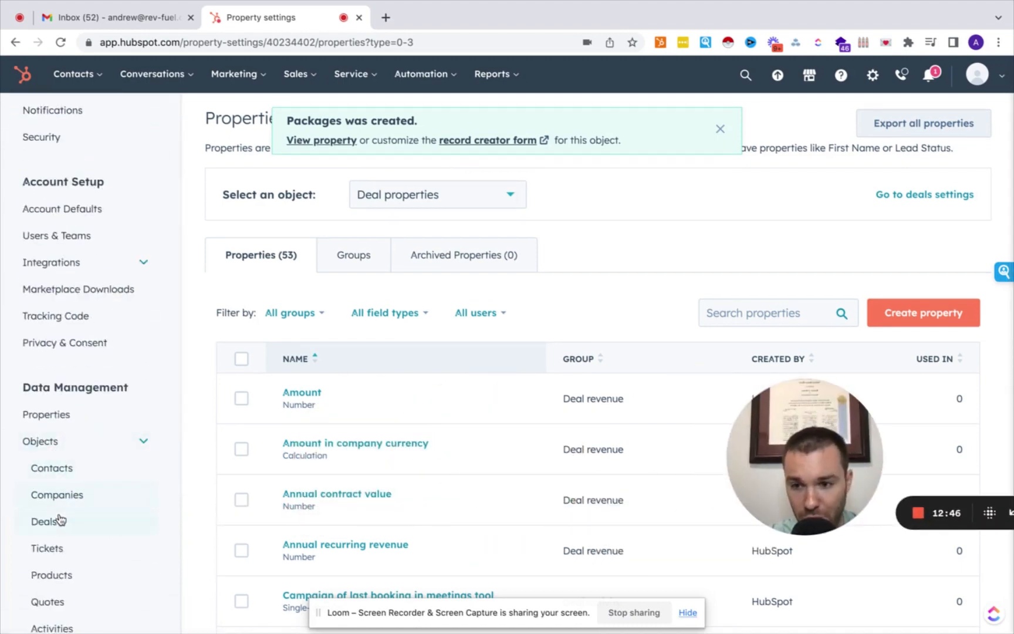
left_click(58, 519)
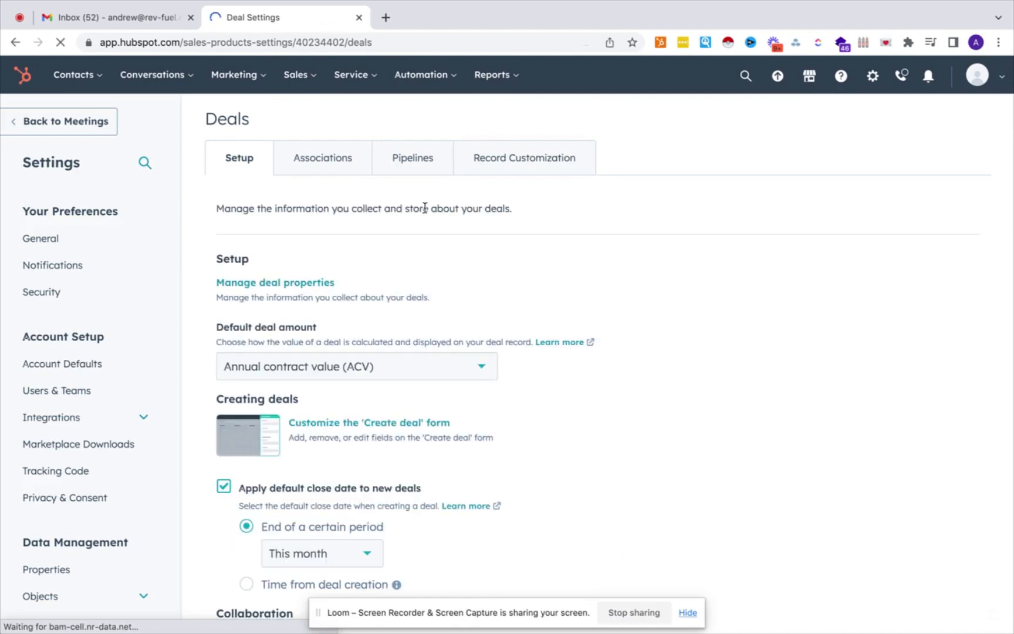
Edit the default deal left sidebar view under Record Customization, expanding About this deal.
left_click(486, 172)
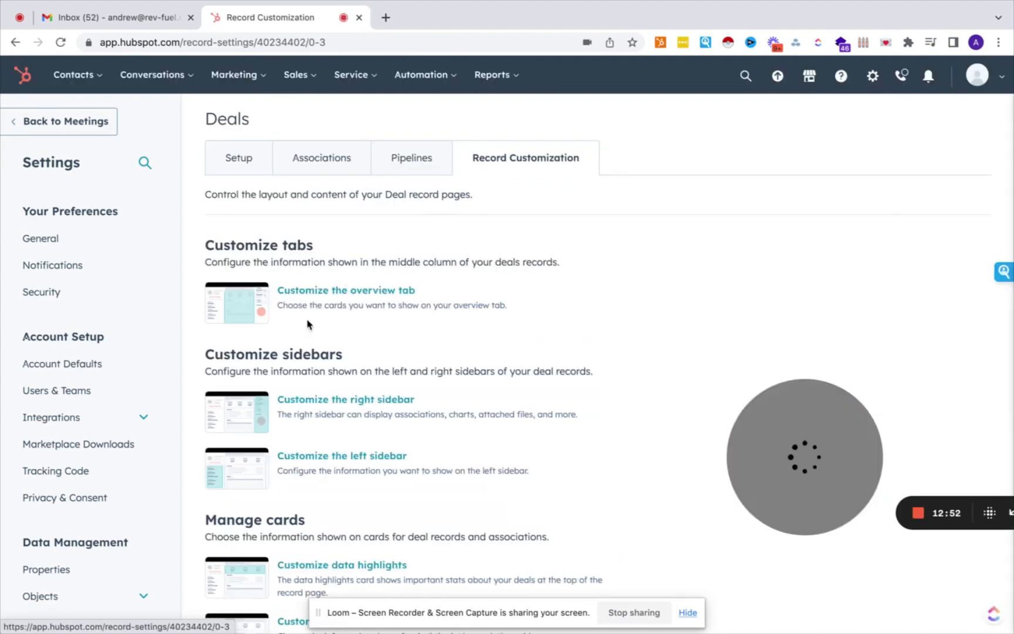
scroll(310, 324, "down", 2)
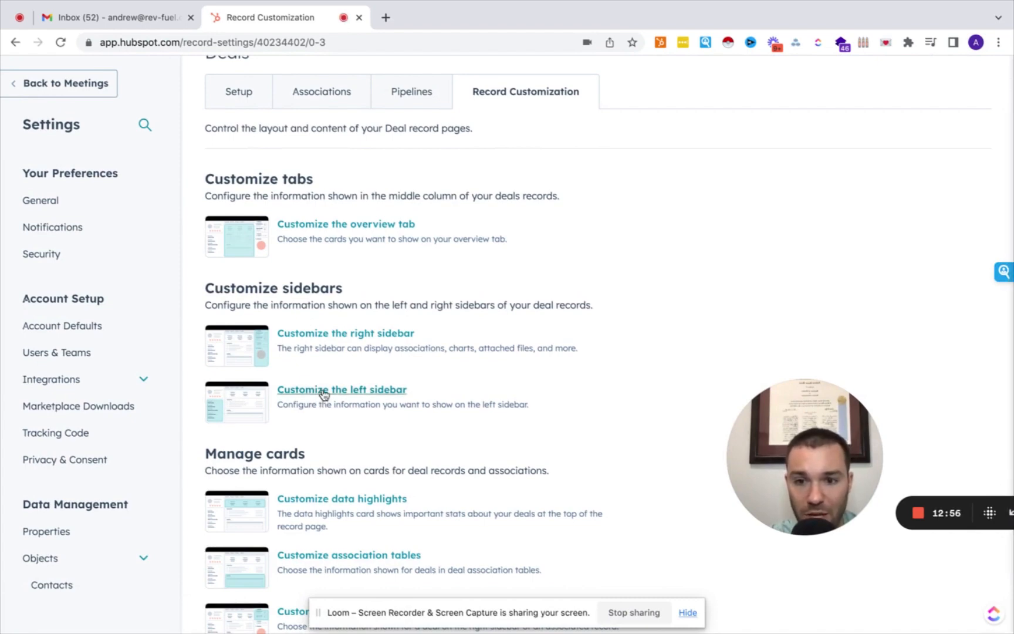
left_click(326, 390)
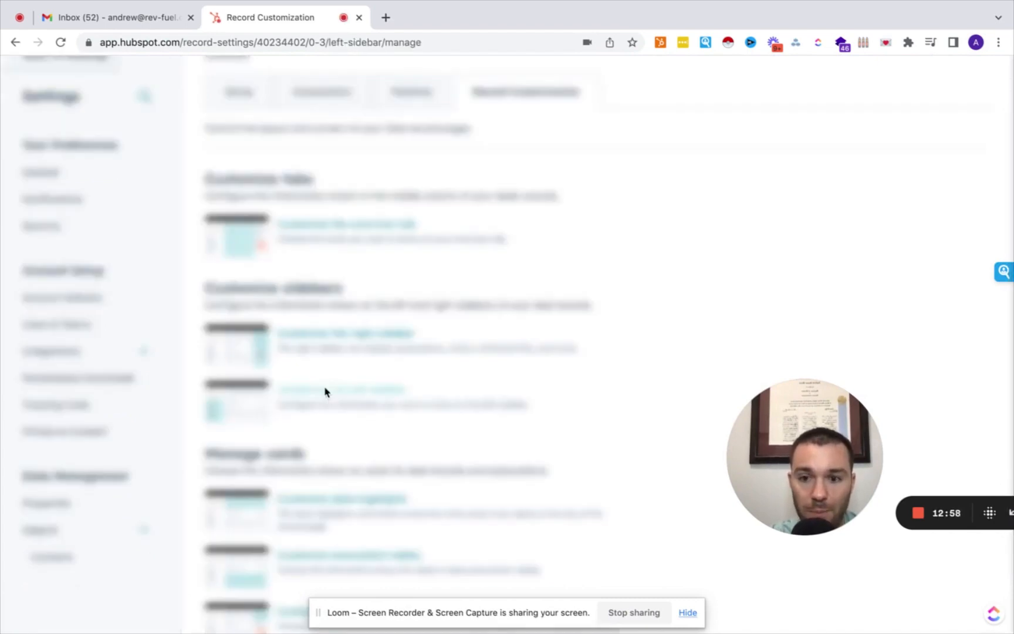
left_click(530, 191)
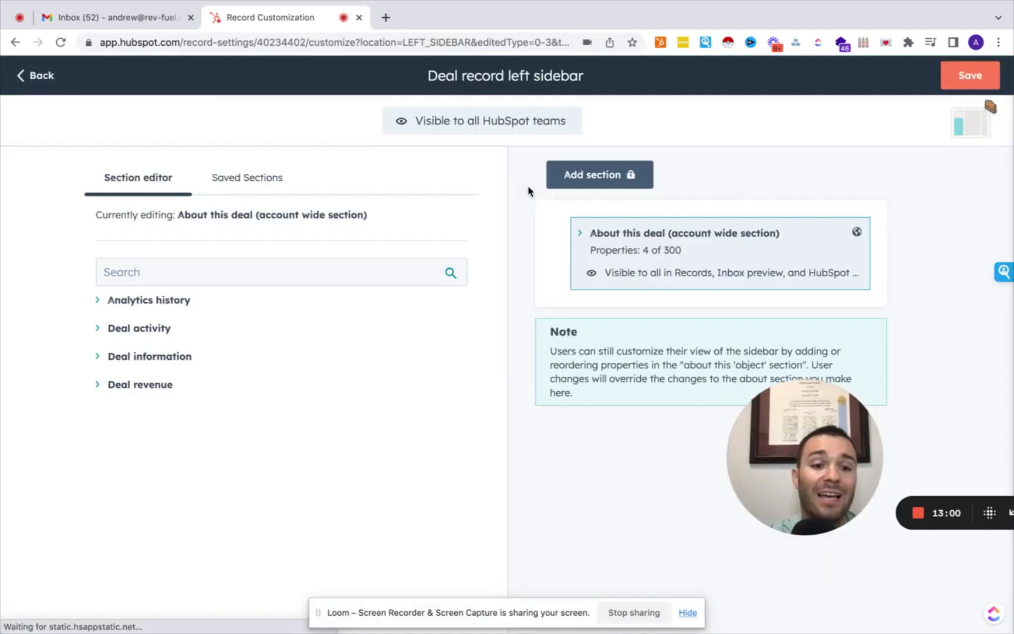
left_click(574, 232)
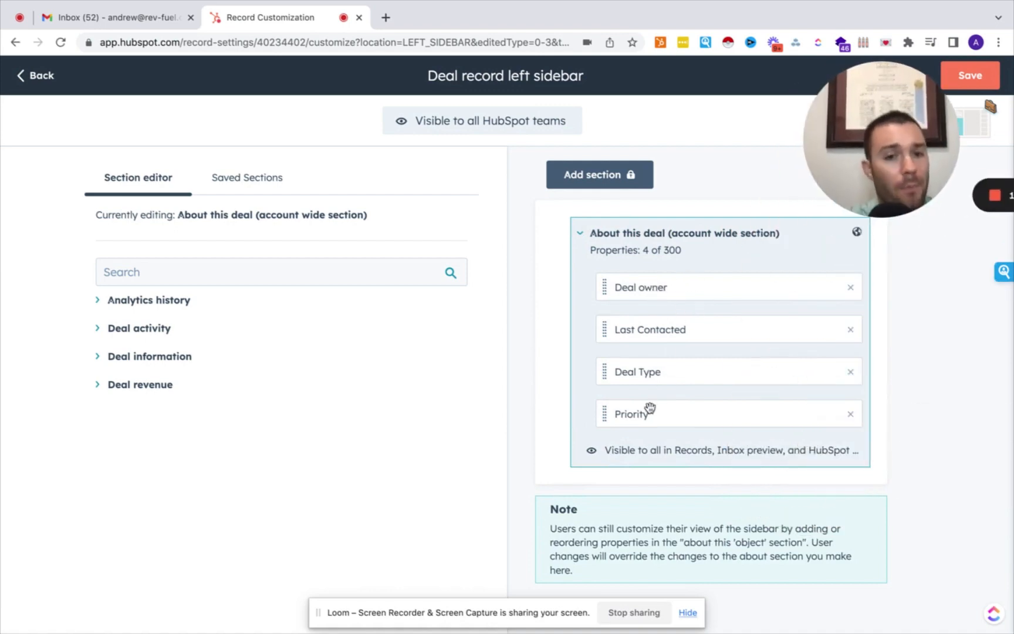
Add the Packages property to About this deal and save the sidebar.
left_click(260, 269)
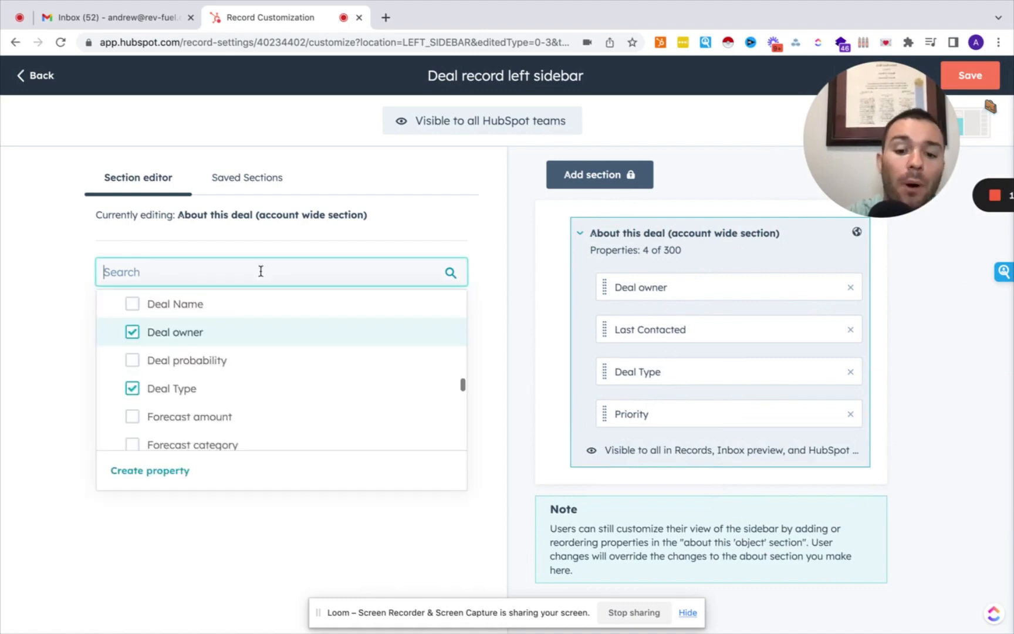
type("pack")
left_click(152, 339)
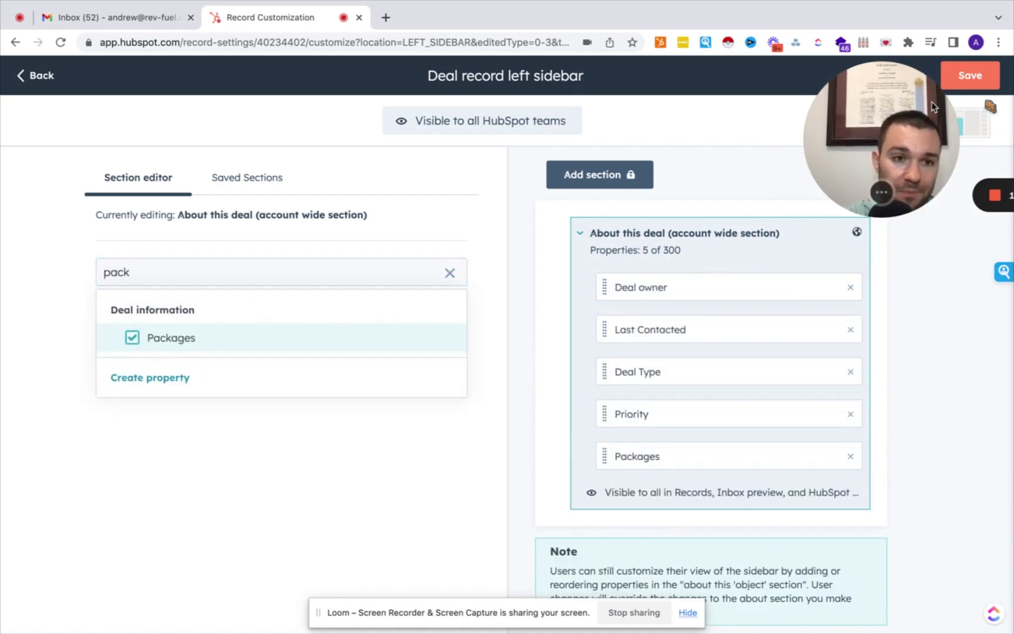
left_click_drag(931, 101, 892, 190)
left_click(979, 75)
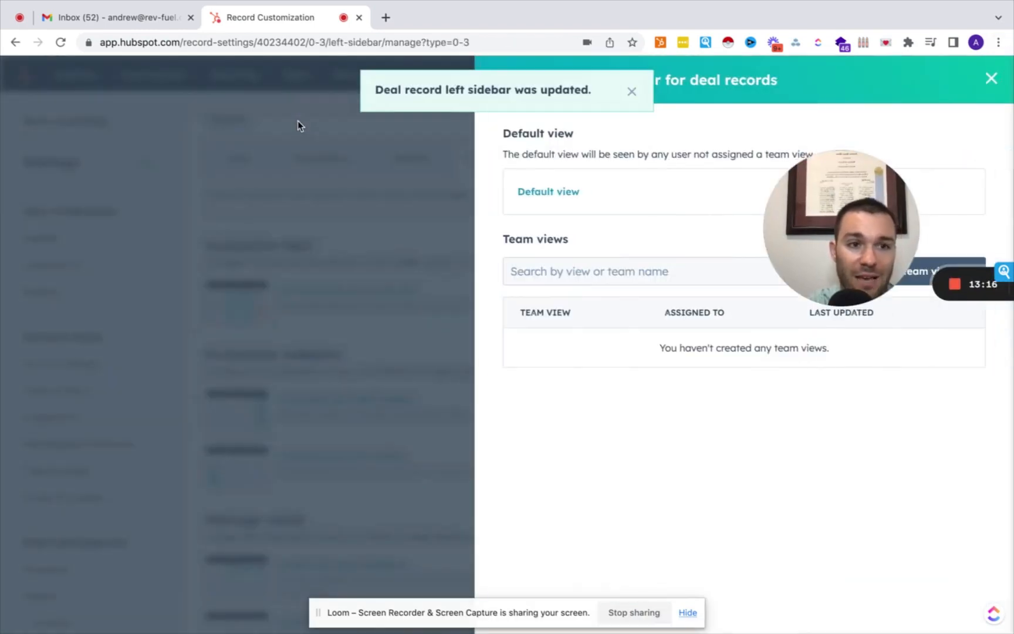
left_click(991, 78)
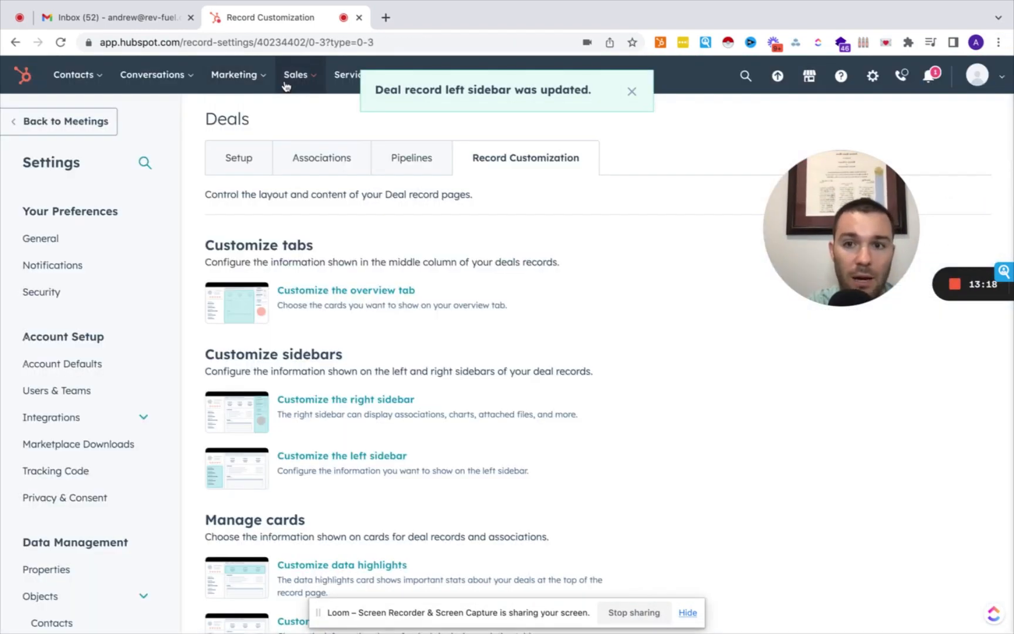
Open the closed-won deal record from the deals list.
mouse_move(296, 74)
left_click(295, 117)
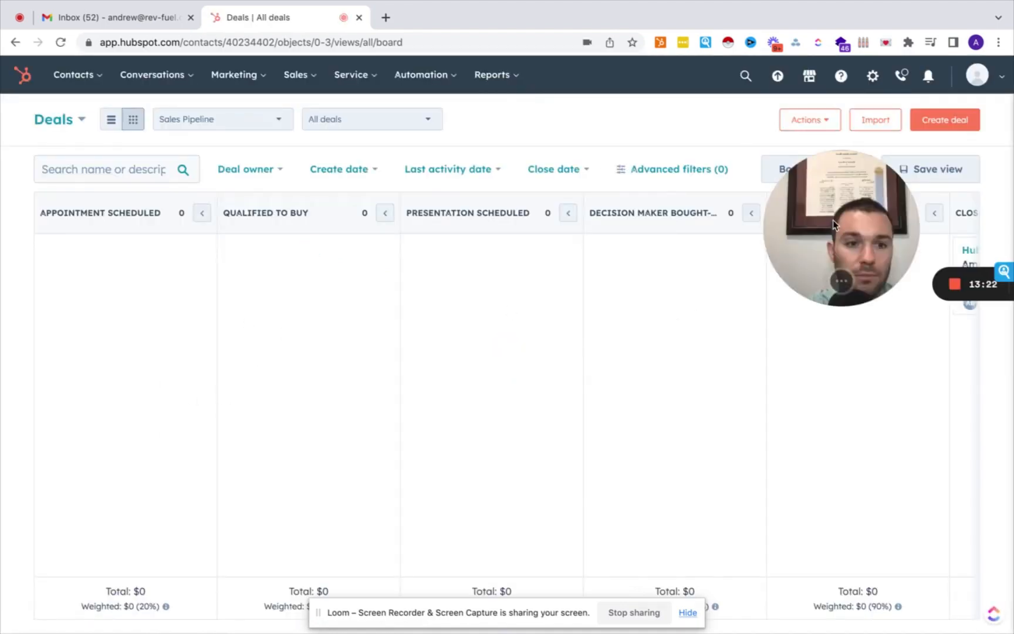
left_click_drag(867, 209, 87, 485)
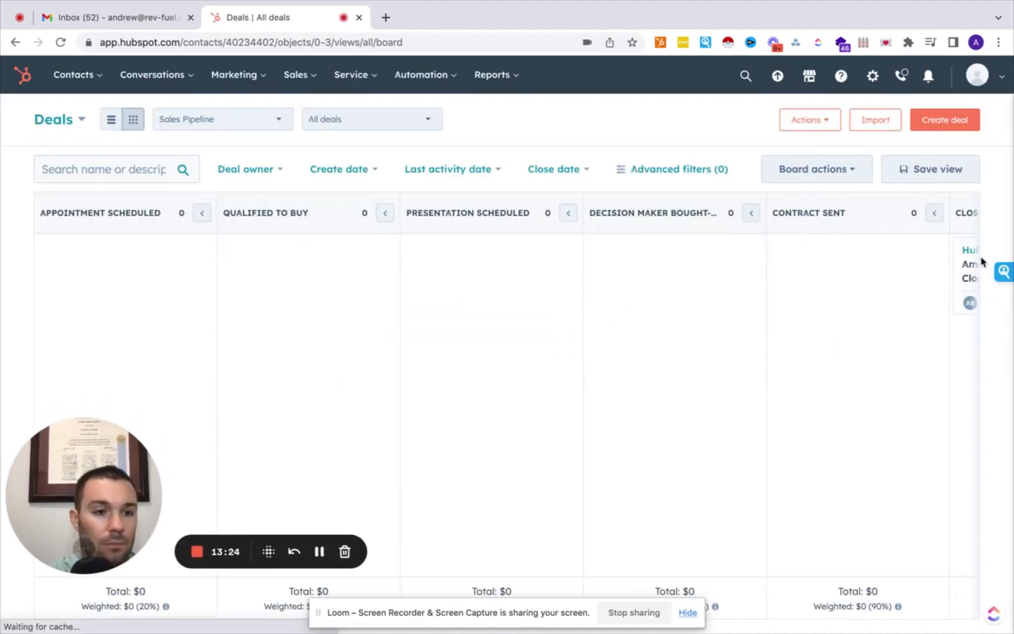
left_click(965, 254)
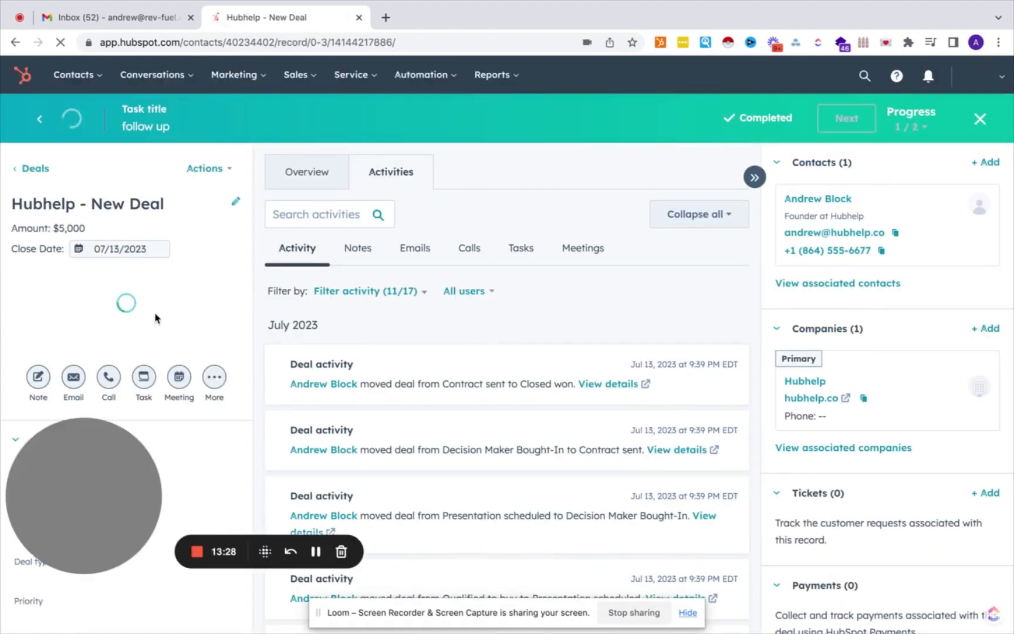
Set the deal's Packages property to 2 and save it.
left_click_drag(106, 475, 628, 270)
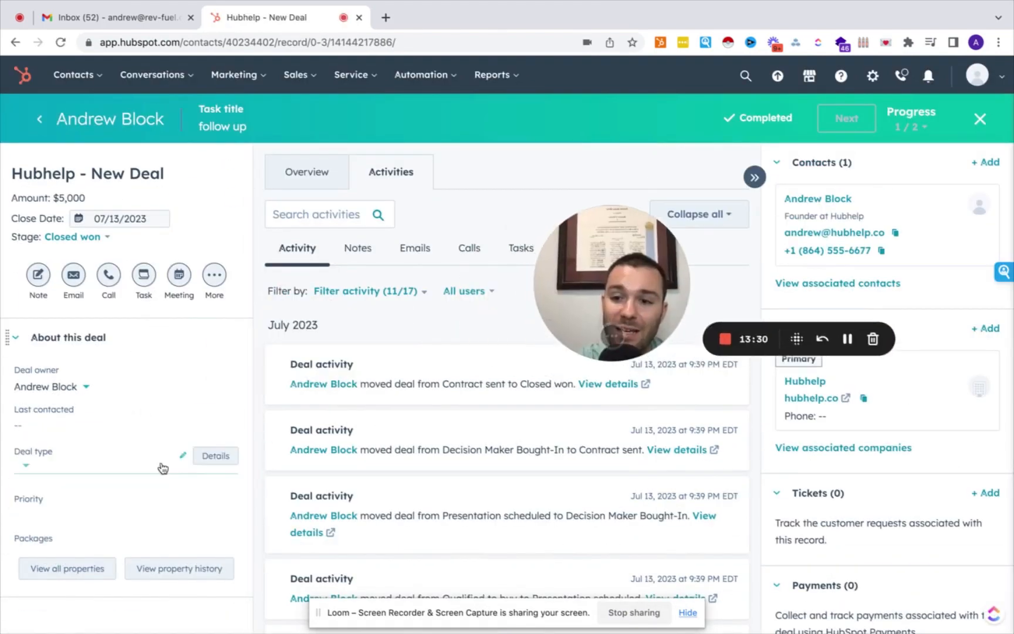
left_click(50, 546)
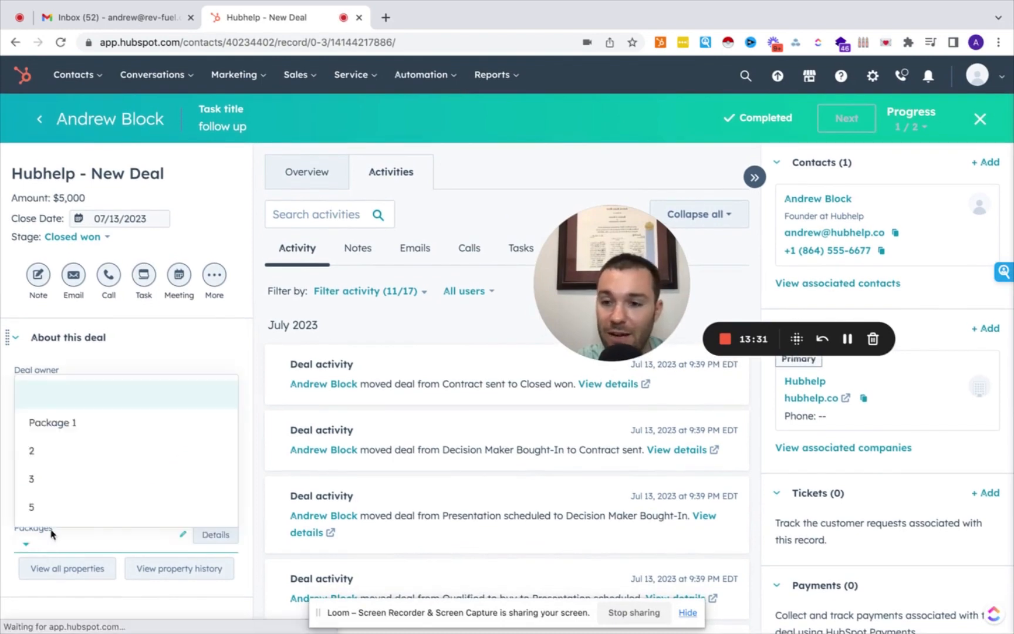
left_click(73, 450)
left_click(66, 608)
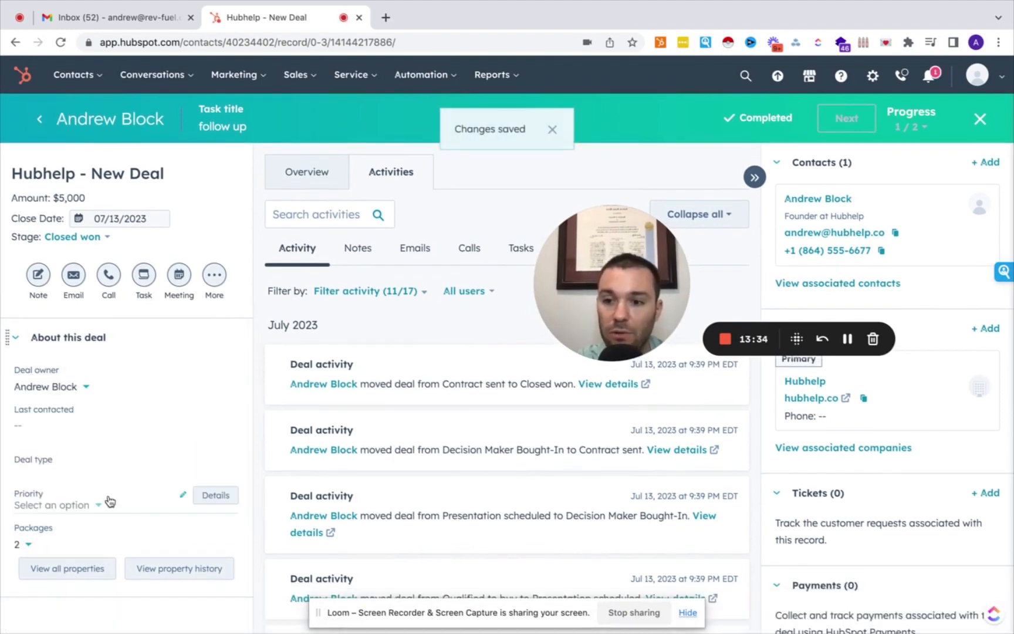
Open View all properties from Actions and review the Packages entry.
scroll(145, 399, "up", 1)
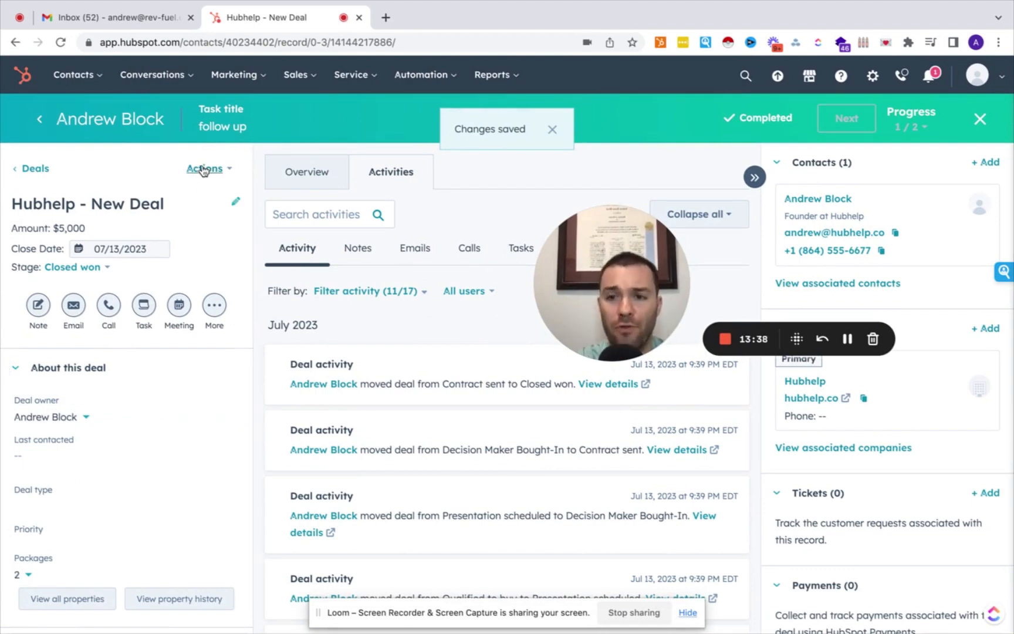
left_click(204, 170)
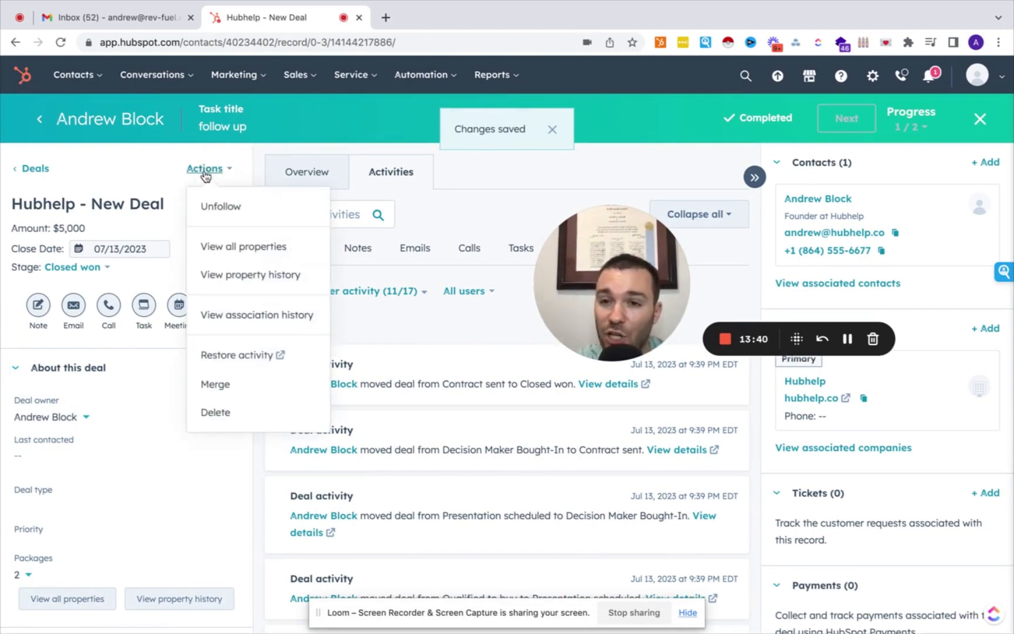
left_click(231, 251)
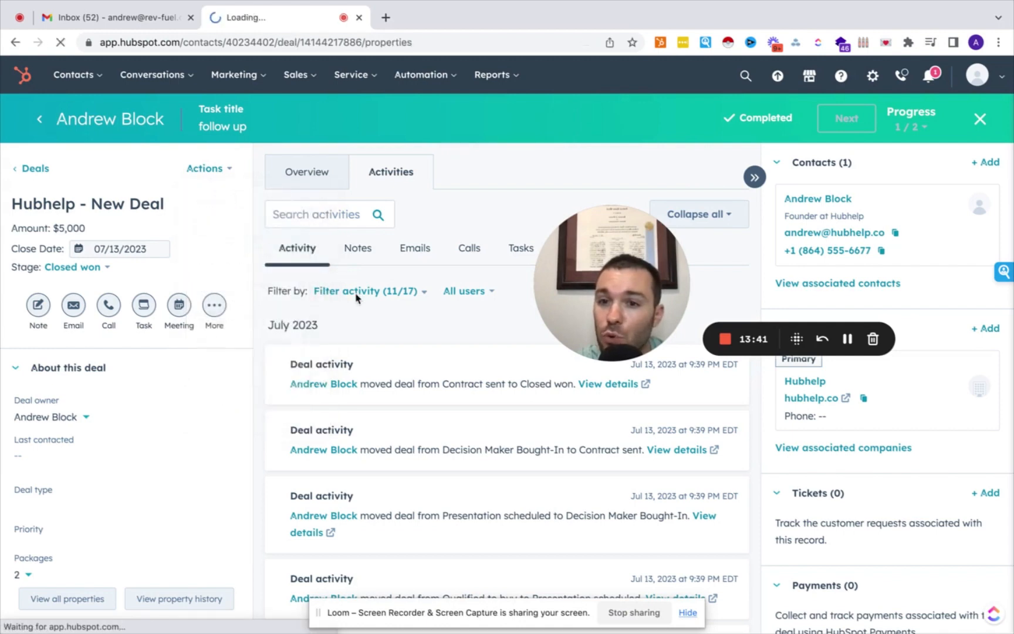
scroll(440, 360, "down", 3)
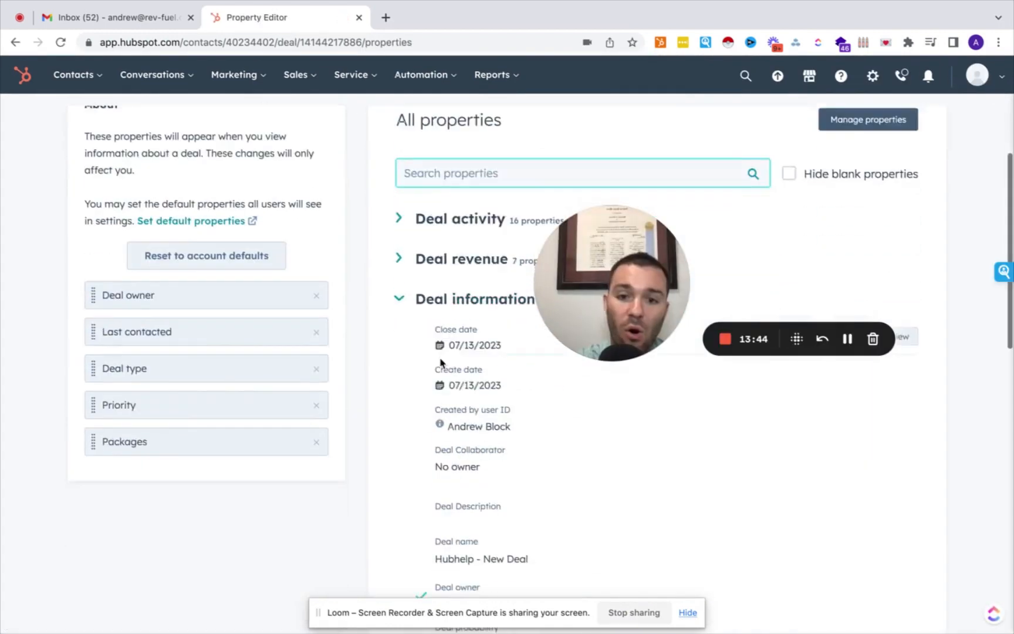
scroll(440, 362, "down", 18)
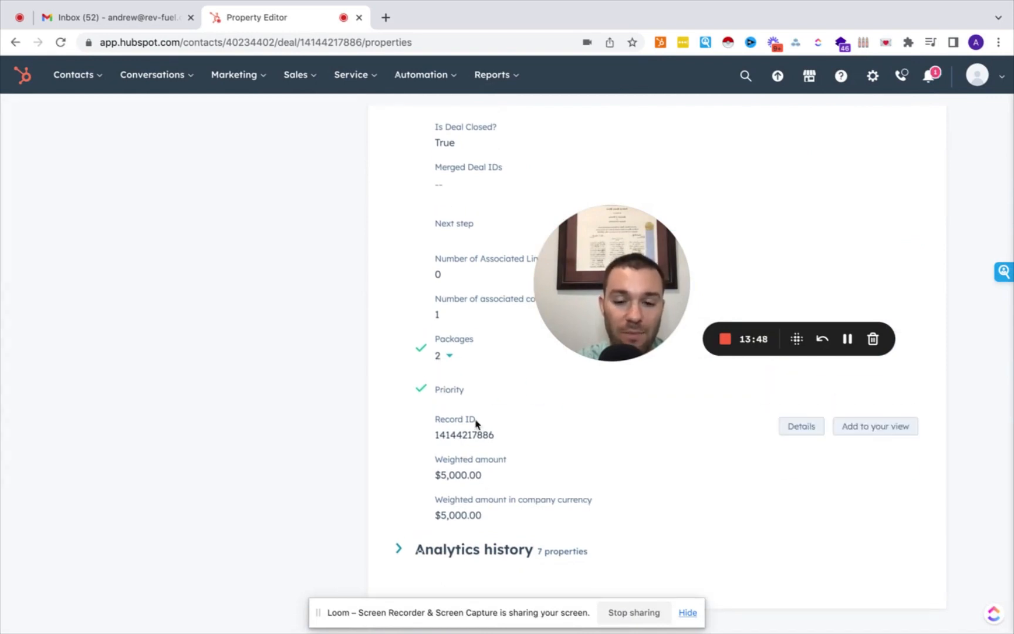
scroll(462, 275, "up", 20)
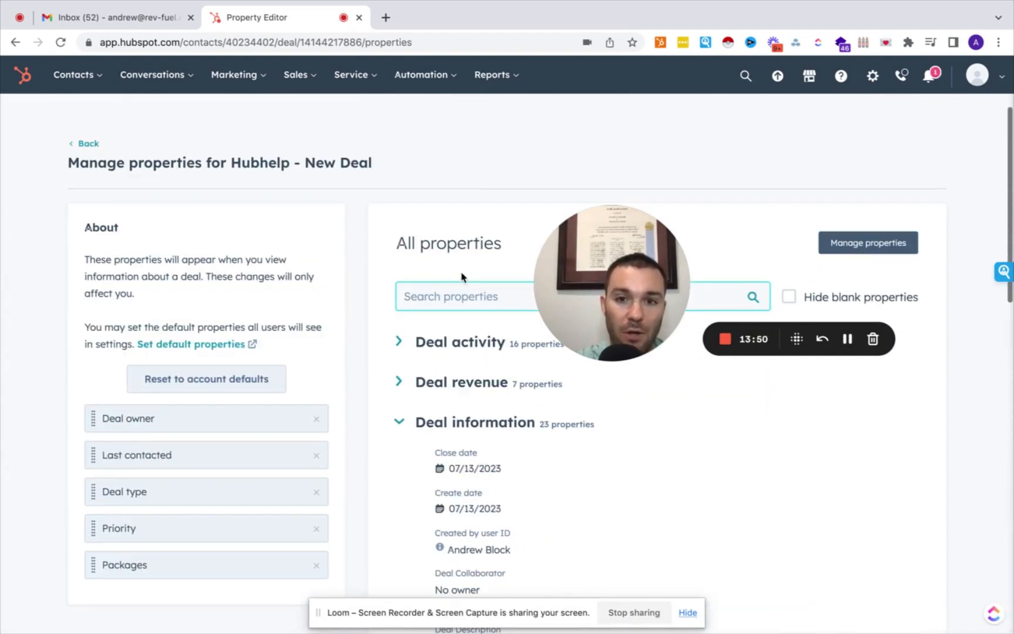
Return to the deal and go to Reports > Dashboards.
left_click(86, 144)
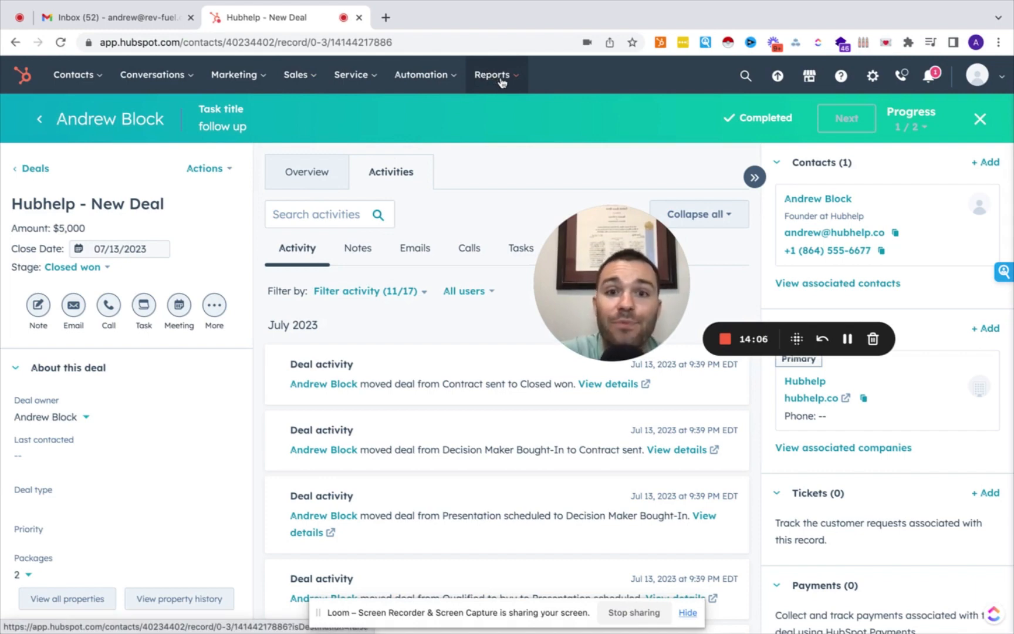
left_click(501, 82)
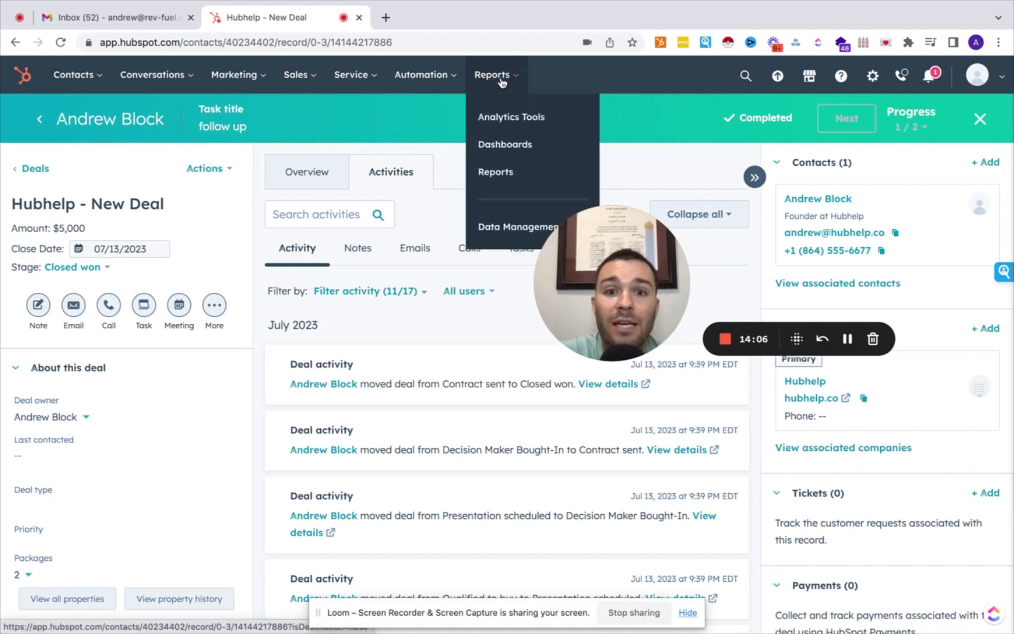
left_click(505, 145)
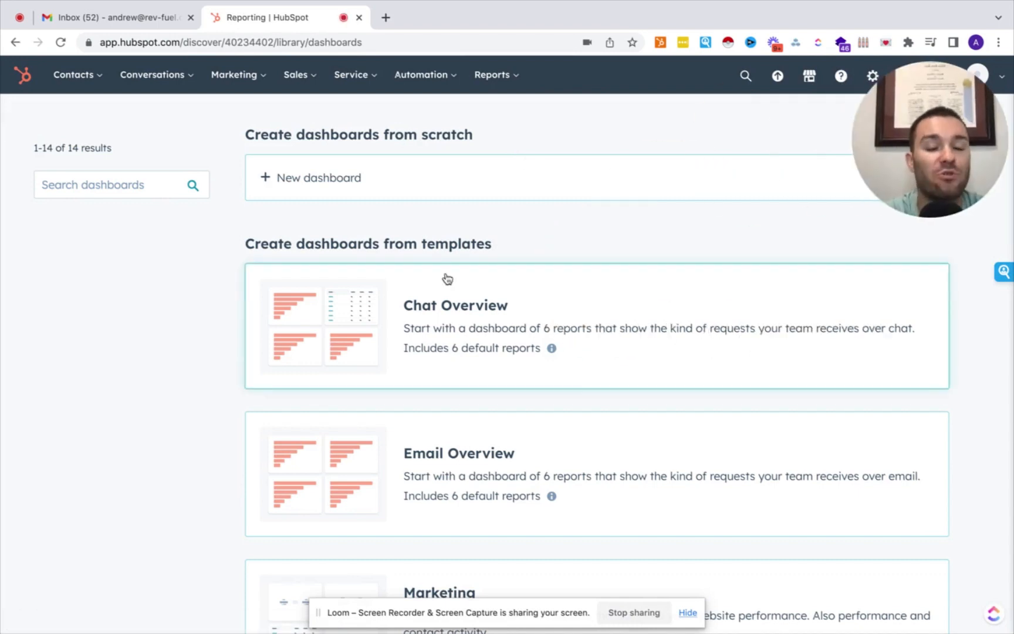
Browse the dashboard templates, such as Sales, Sales Manager and Sales Opportunity Review.
scroll(387, 335, "down", 4)
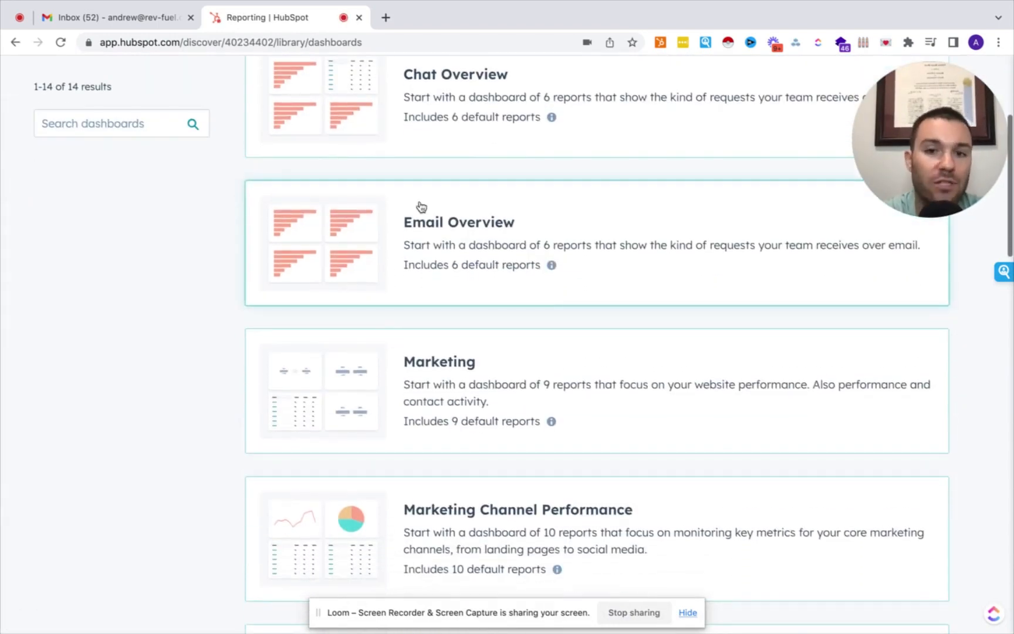
scroll(407, 396, "down", 5)
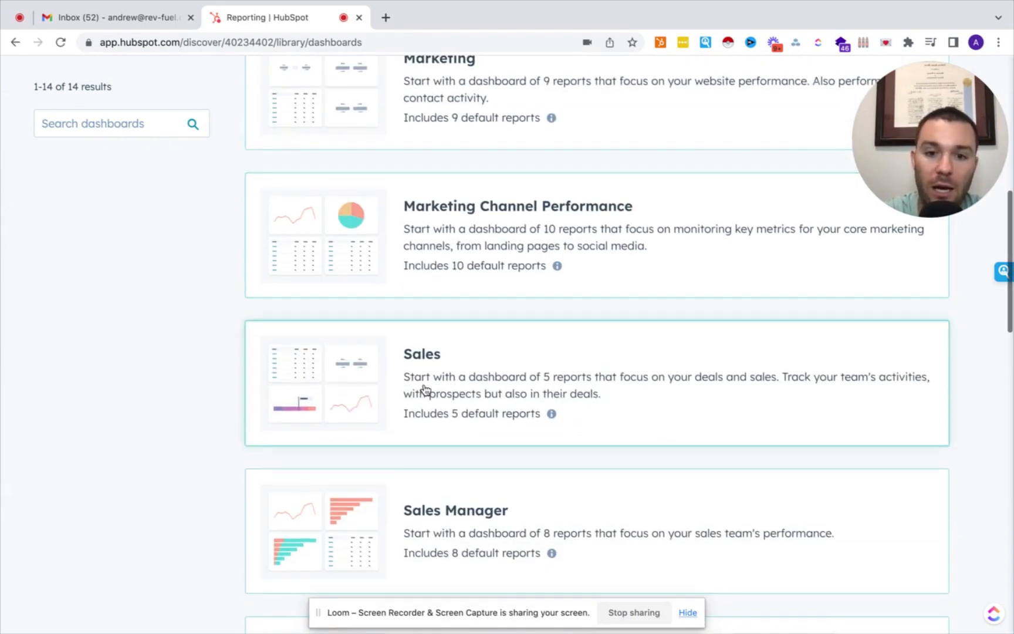
scroll(404, 389, "down", 5)
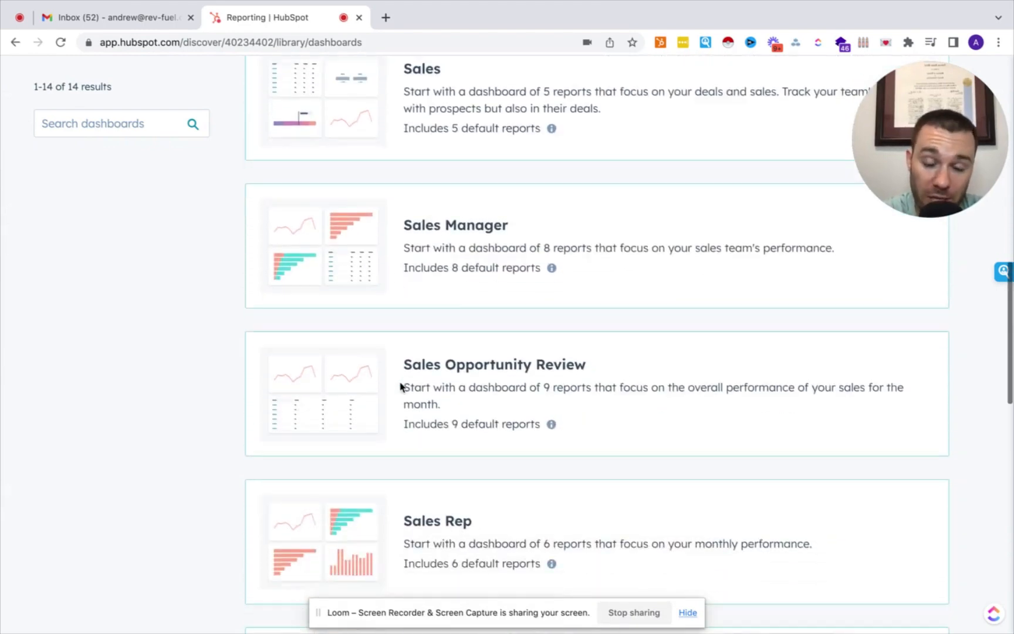
scroll(401, 387, "down", 3)
scroll(401, 387, "up", 3)
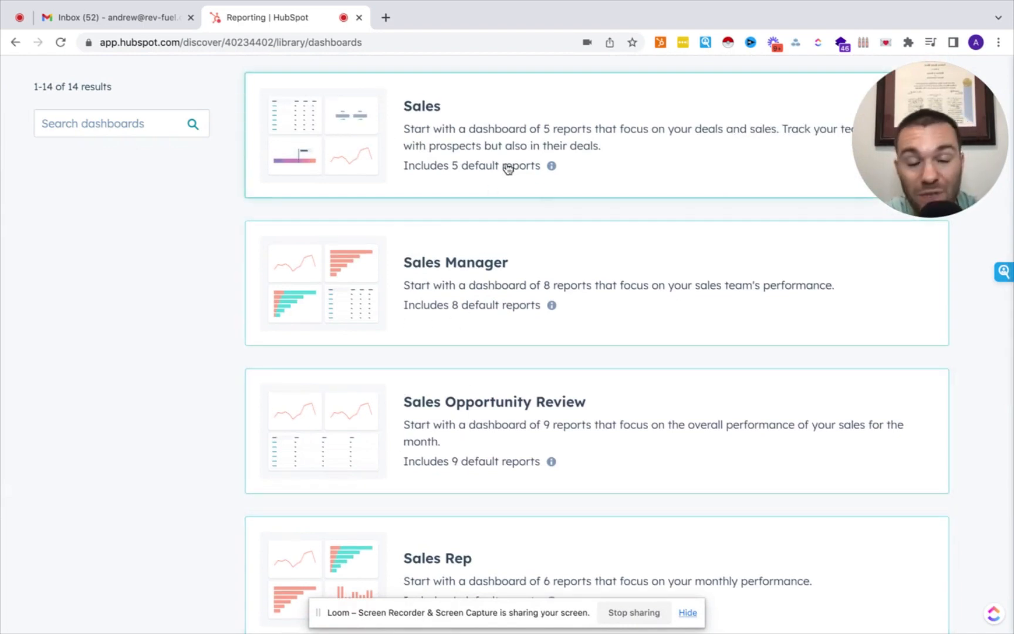
scroll(494, 457, "down", 2)
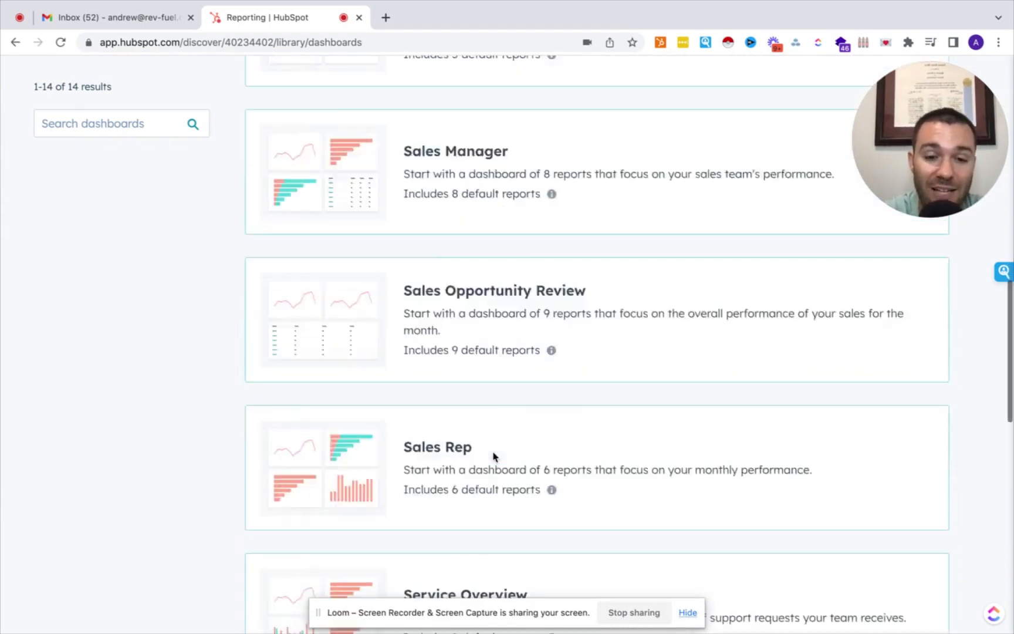
scroll(494, 458, "up", 2)
scroll(495, 457, "up", 4)
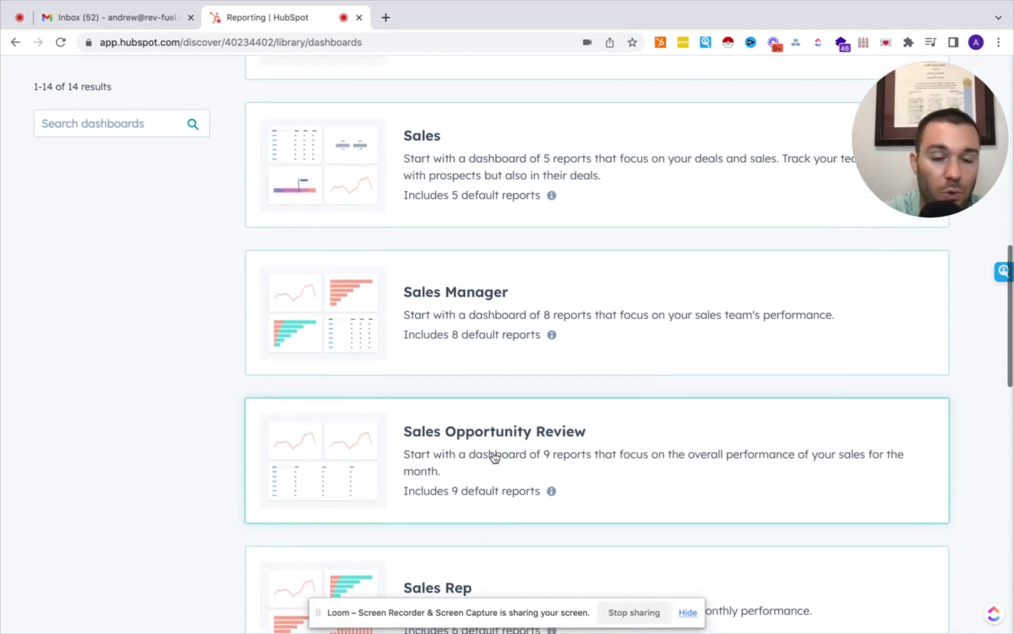
scroll(494, 457, "down", 1)
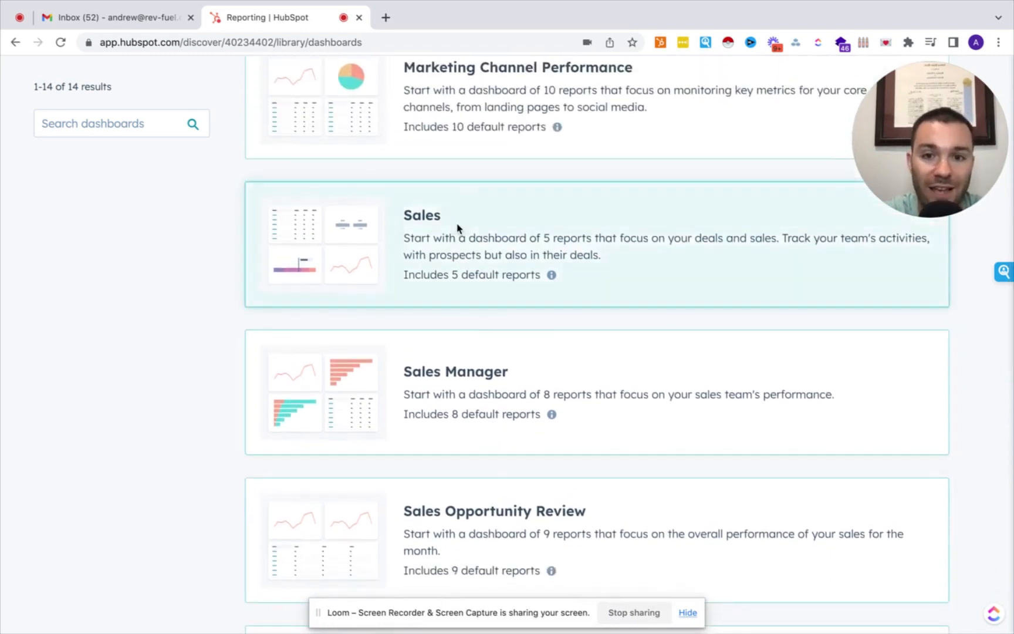
Create a dashboard named Sales from the Sales template with all five reports.
left_click(458, 228)
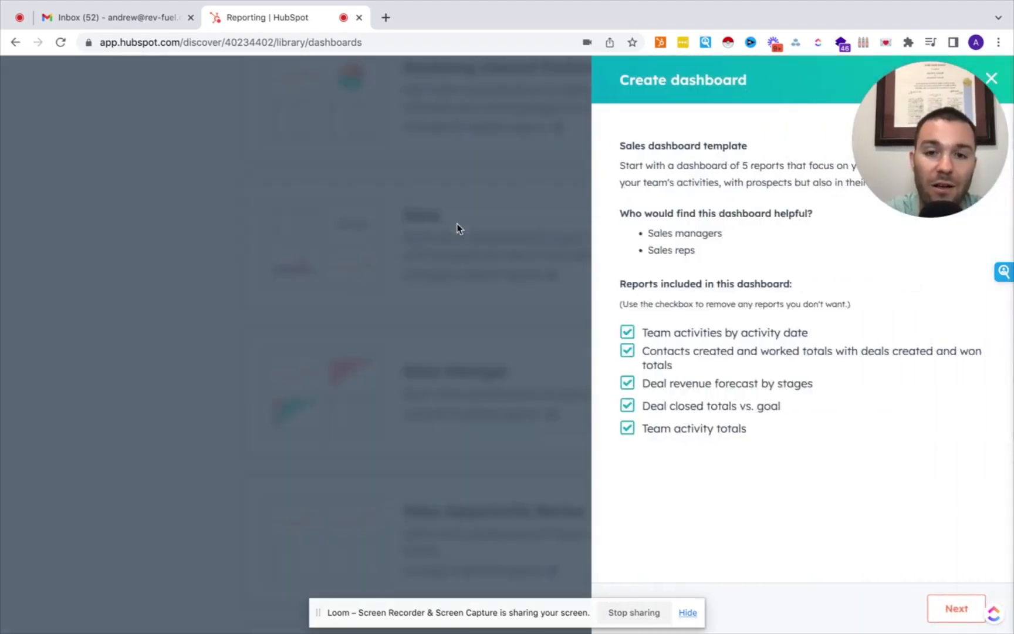
left_click(943, 609)
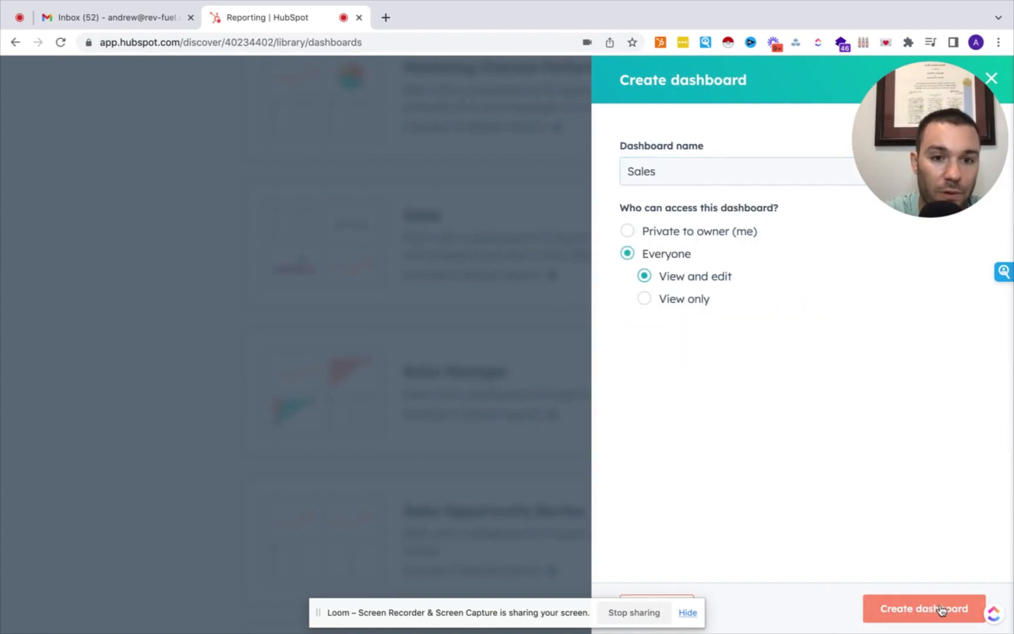
left_click(940, 609)
Open the new Sales dashboard and review its reports, like Team activity totals.
scroll(610, 328, "up", 10)
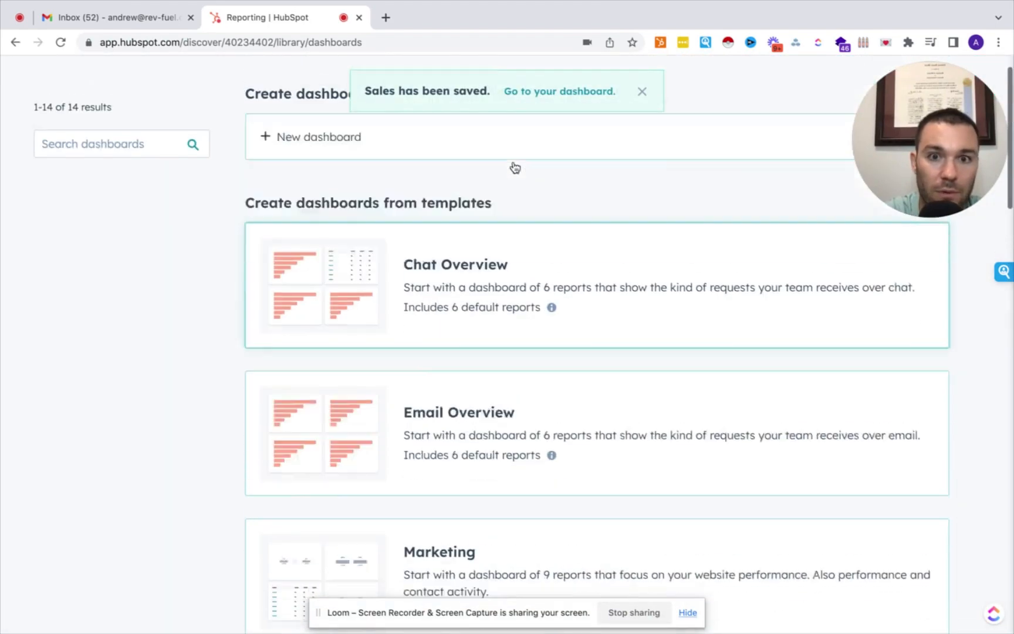
scroll(515, 168, "up", 2)
mouse_move(491, 75)
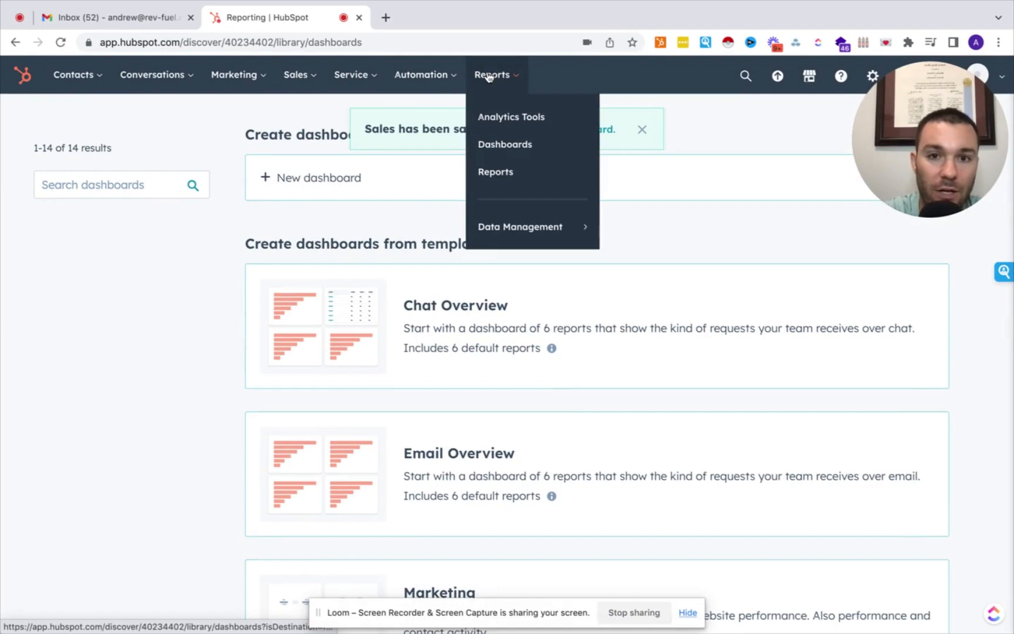
left_click(502, 141)
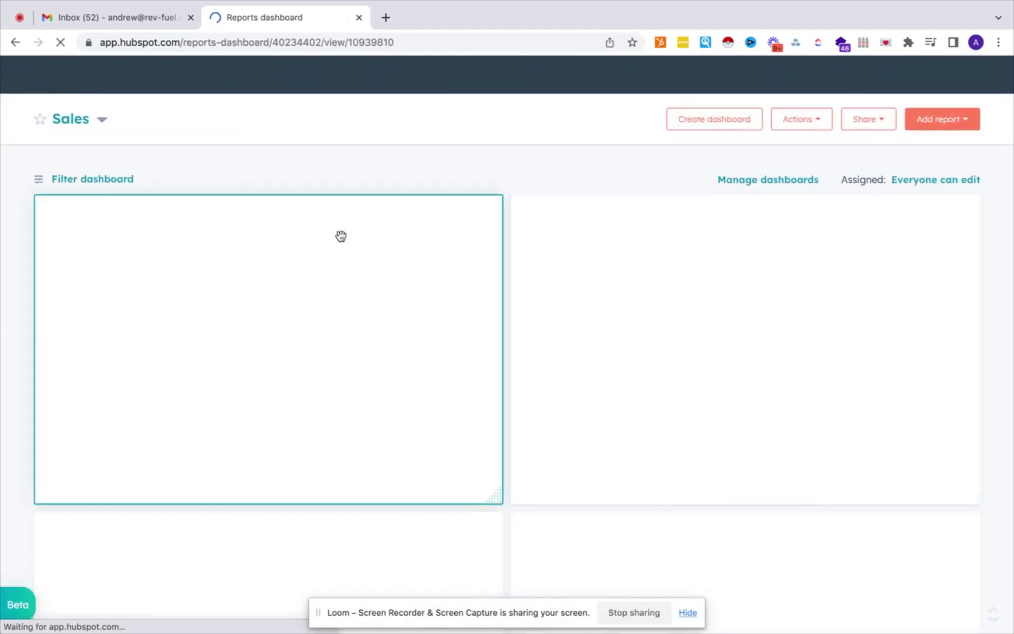
left_click(89, 119)
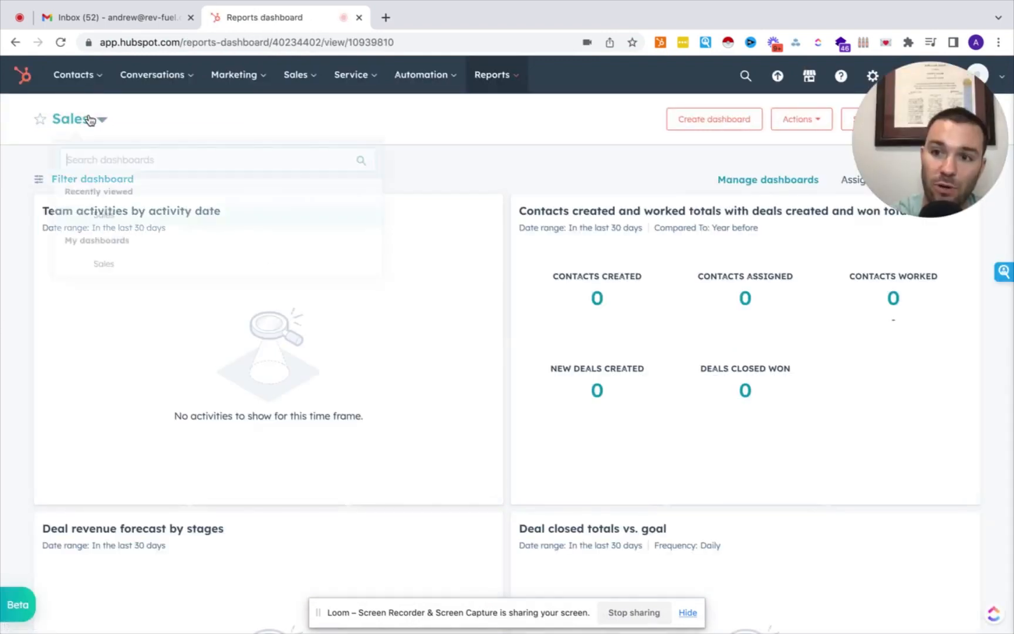
left_click(384, 132)
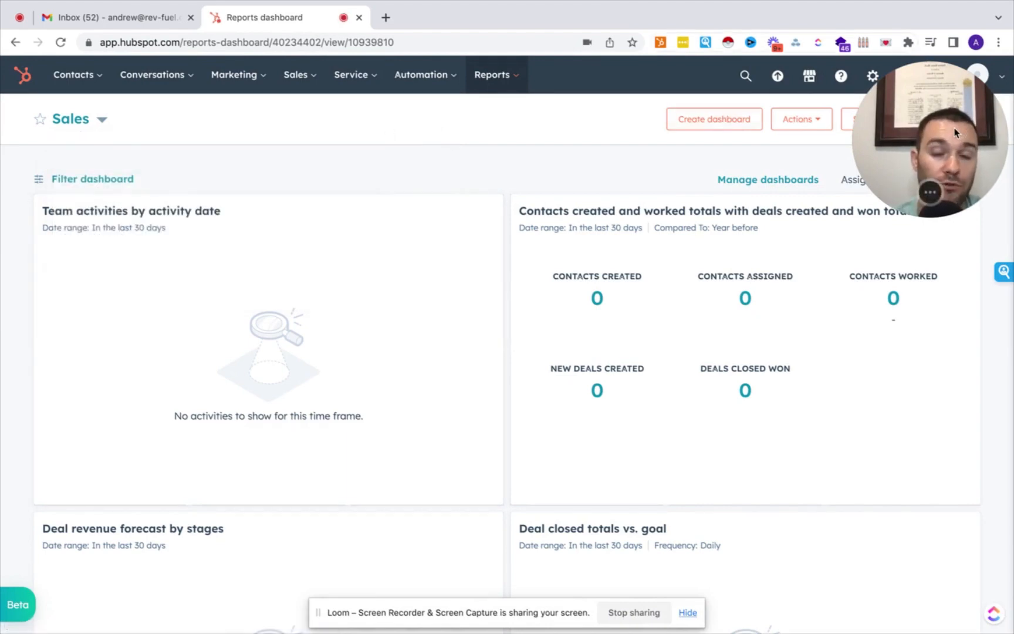
left_click_drag(955, 132, 856, 516)
scroll(407, 436, "down", 1)
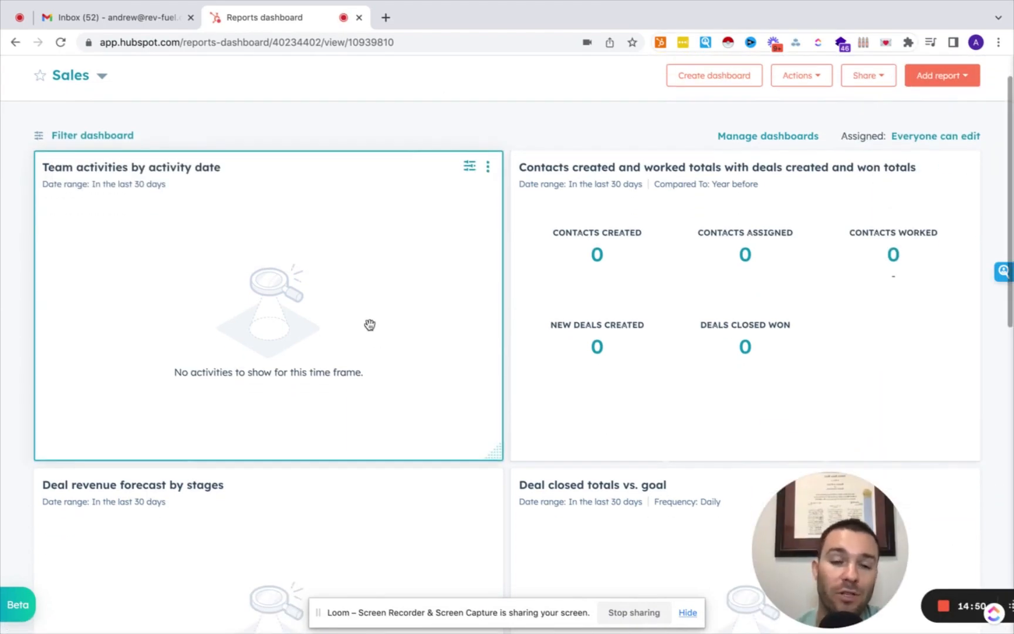
scroll(370, 324, "down", 12)
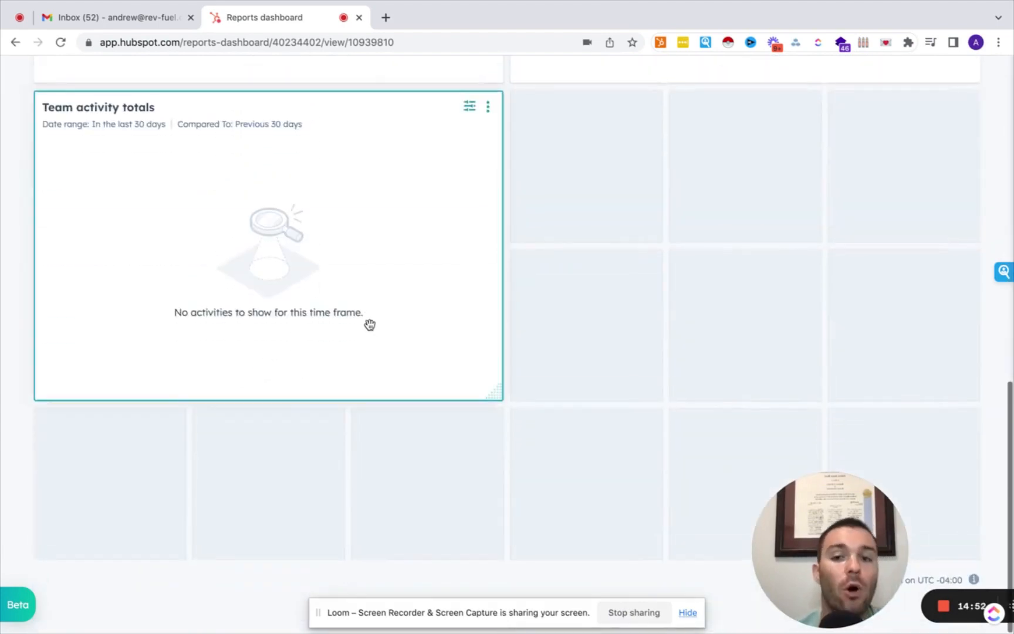
scroll(370, 324, "up", 15)
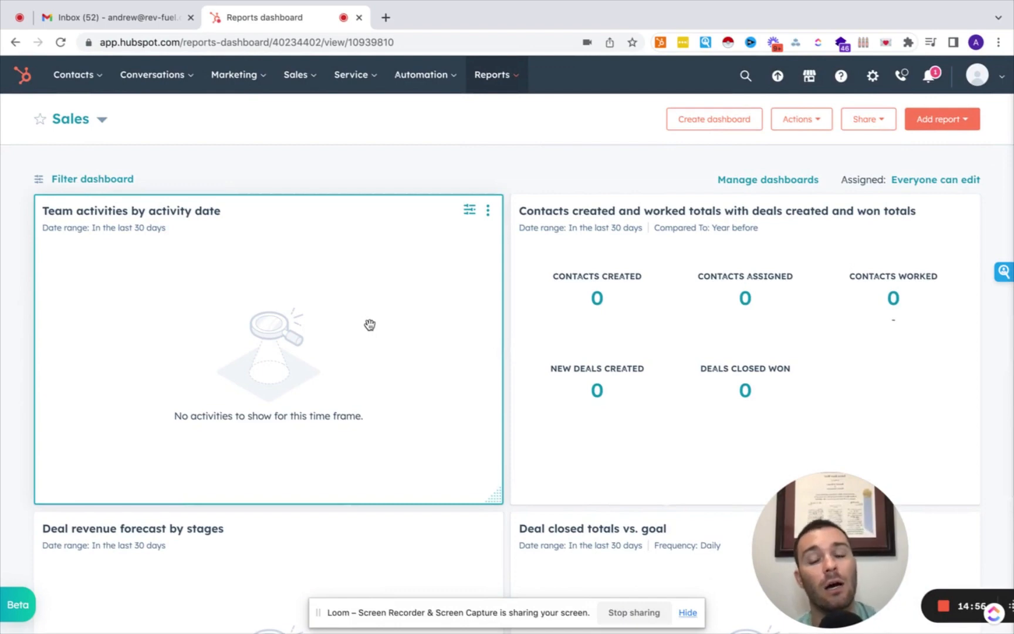
left_click(469, 211)
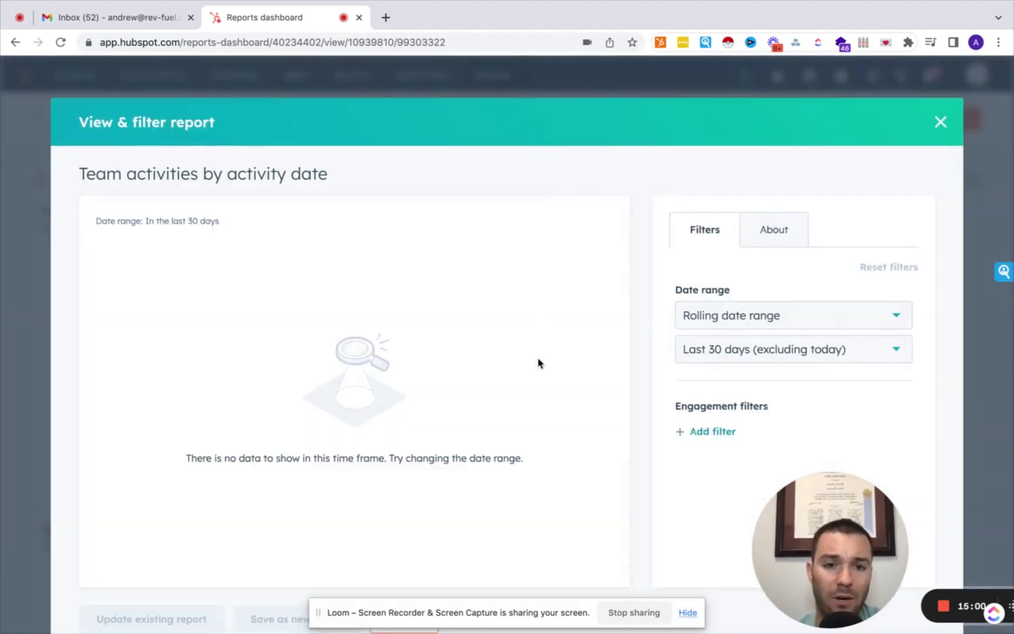
left_click(704, 434)
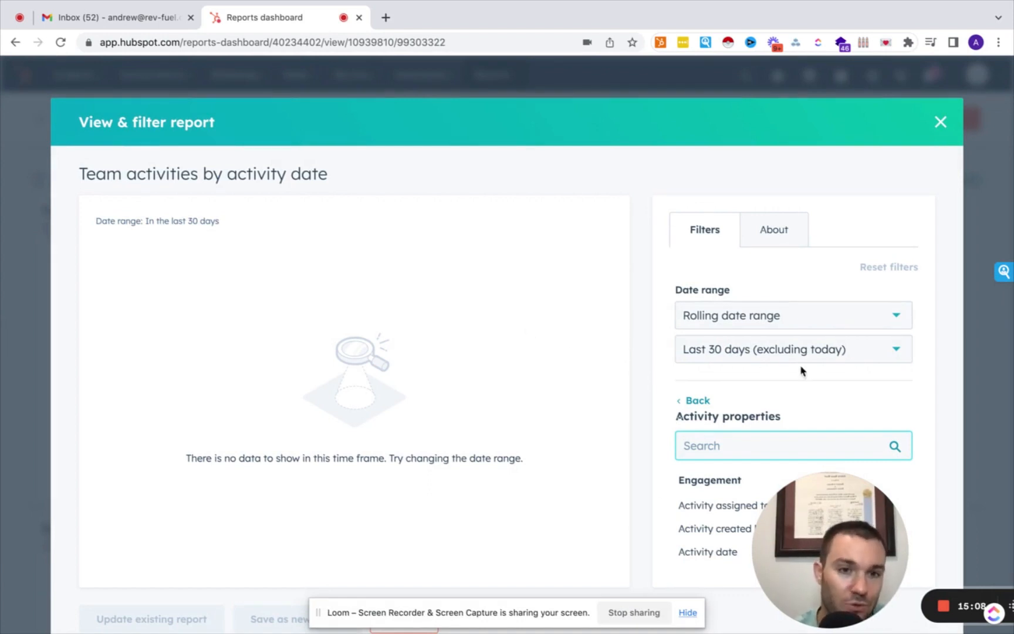
scroll(543, 430, "down", 1)
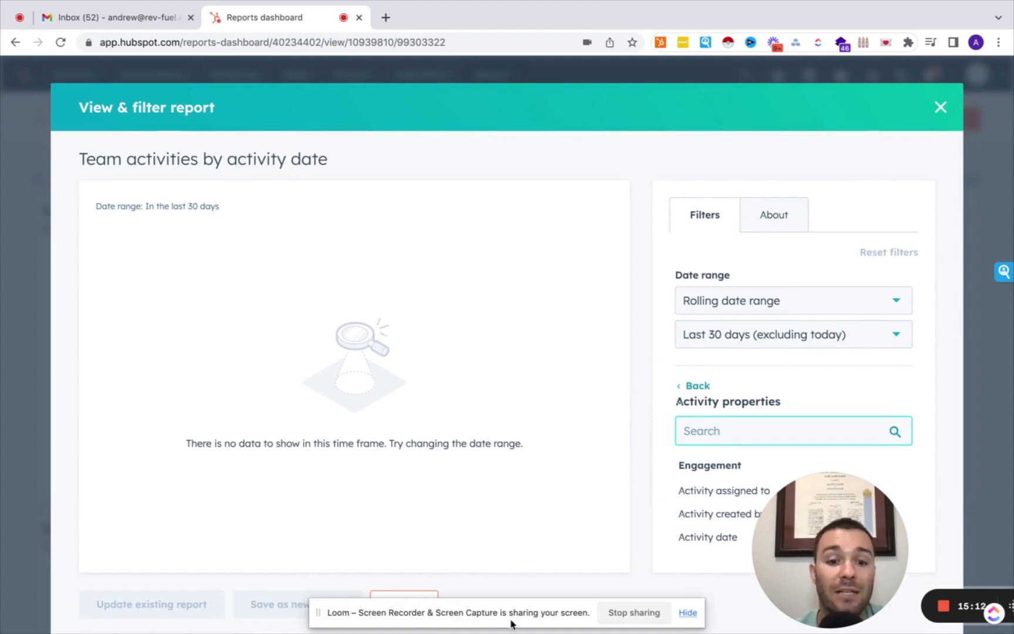
left_click(941, 108)
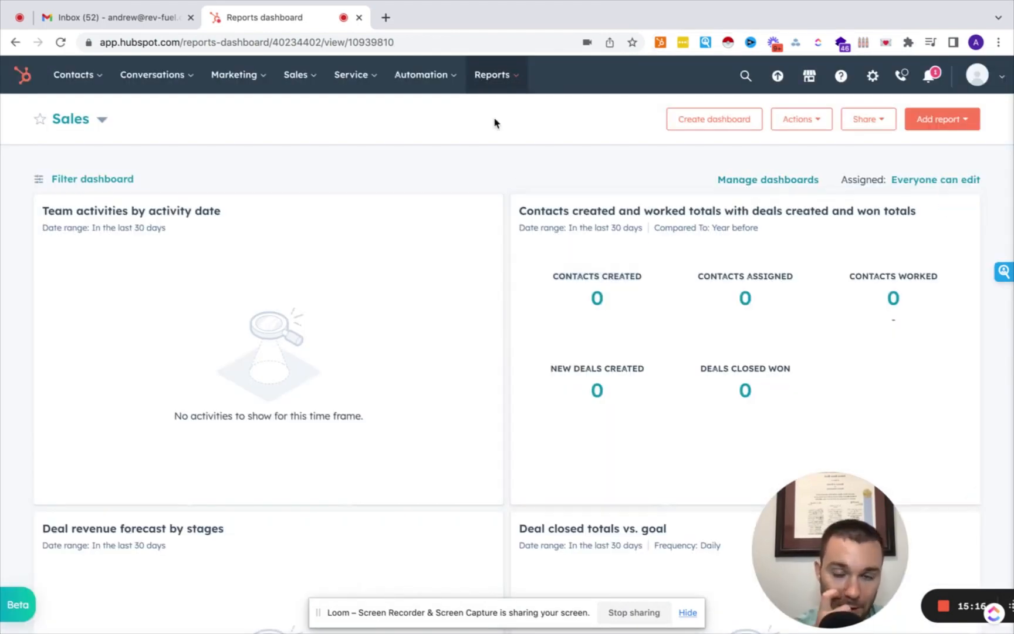